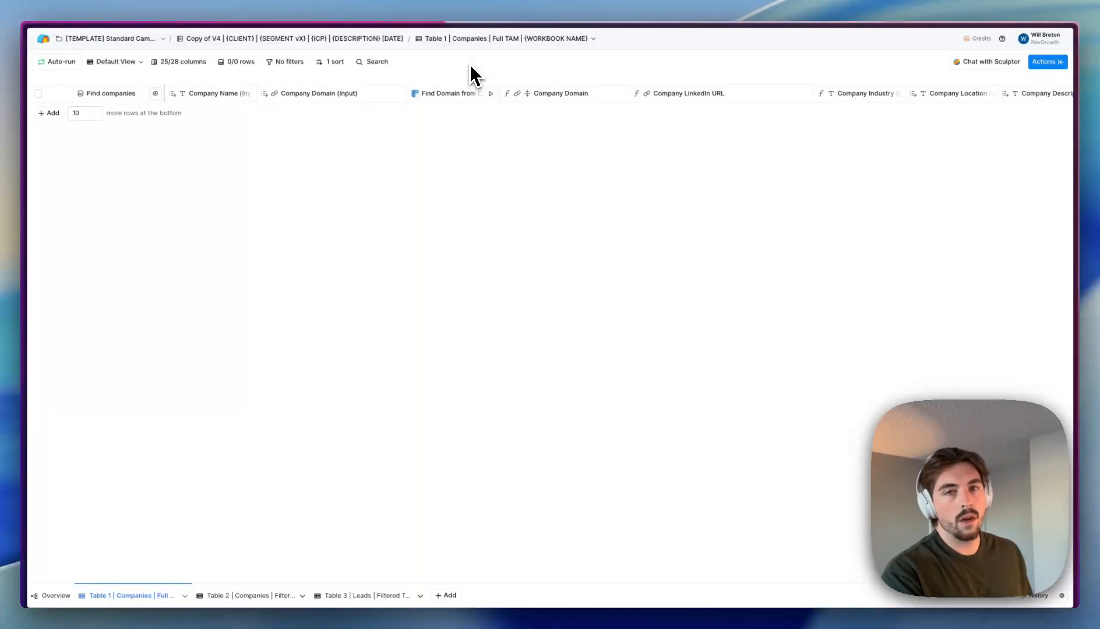
# - Start renaming the companies table, then leave its name unchanged
pyautogui.click(490, 38)
pyautogui.click(470, 61)
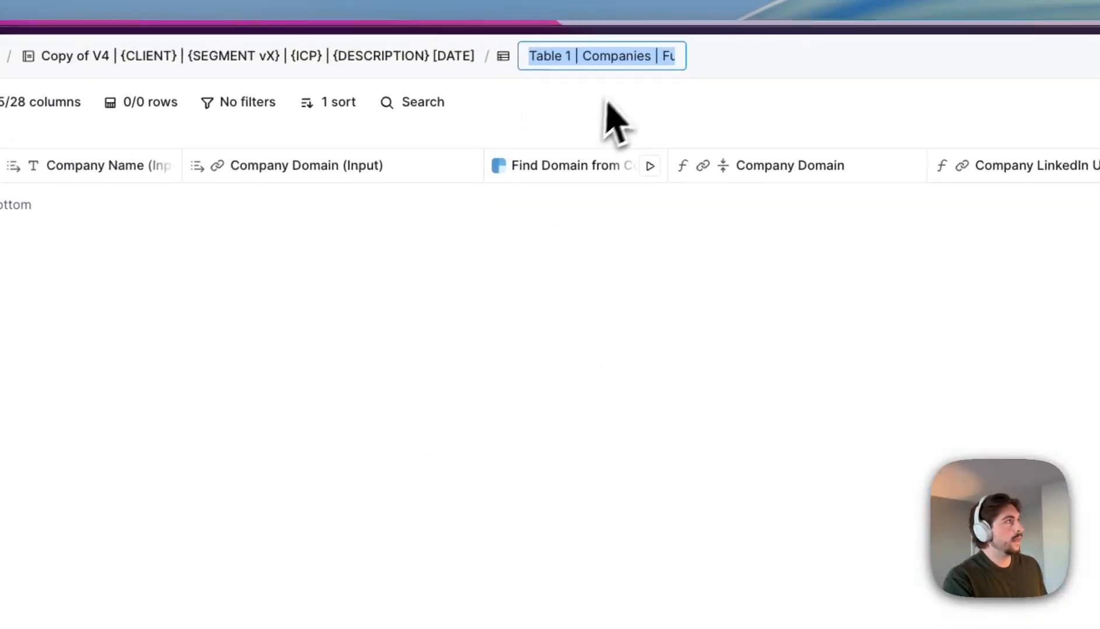
pyautogui.hscroll(2, 618, 61)
pyautogui.hscroll(-2, 623, 62)
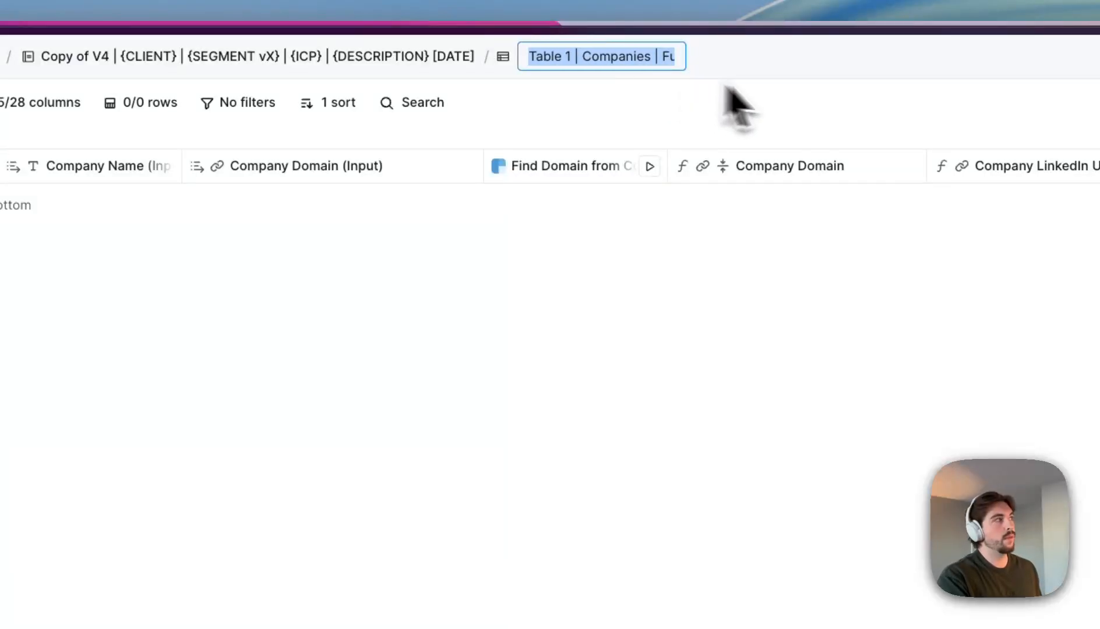
pyautogui.click(800, 94)
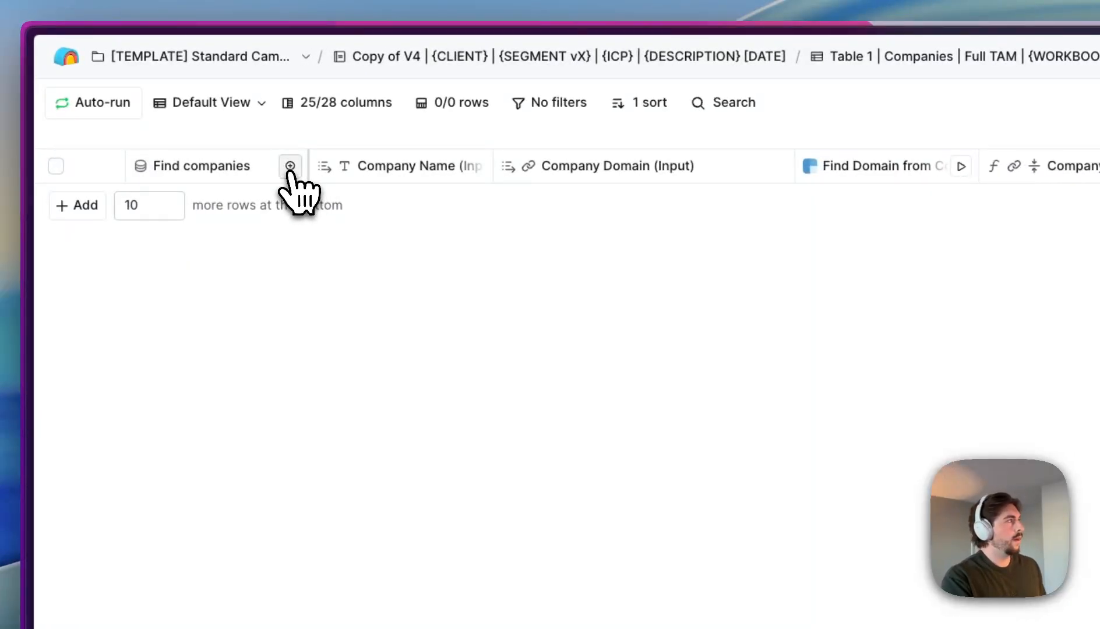
# - Open the company search and include the Software Development industry
pyautogui.click(289, 169)
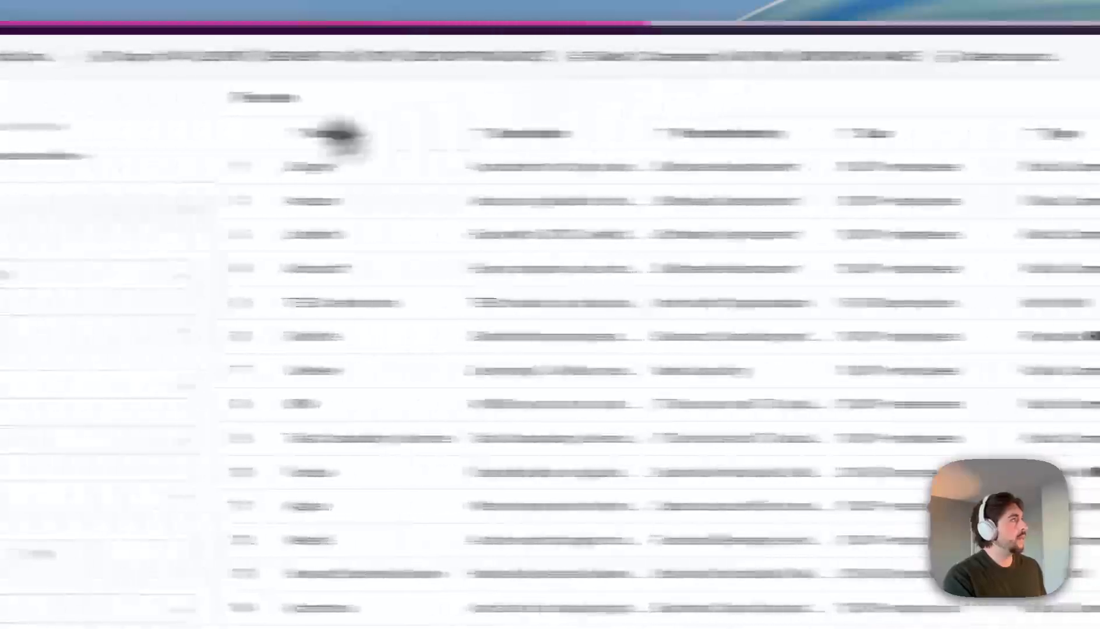
pyautogui.click(213, 274)
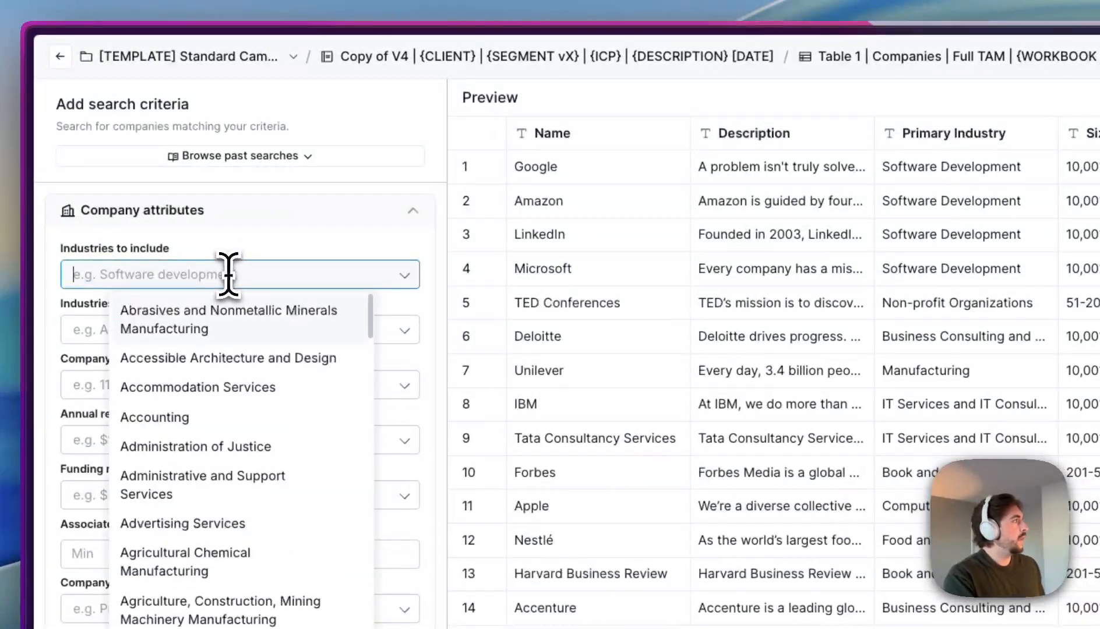
pyautogui.write('softwar')
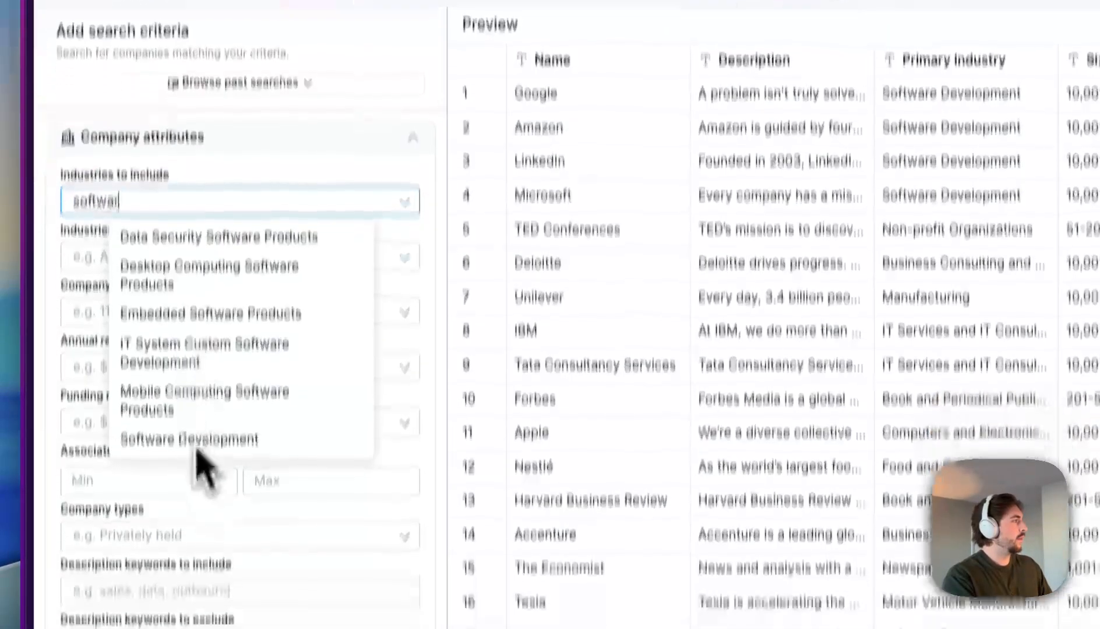
pyautogui.click(201, 514)
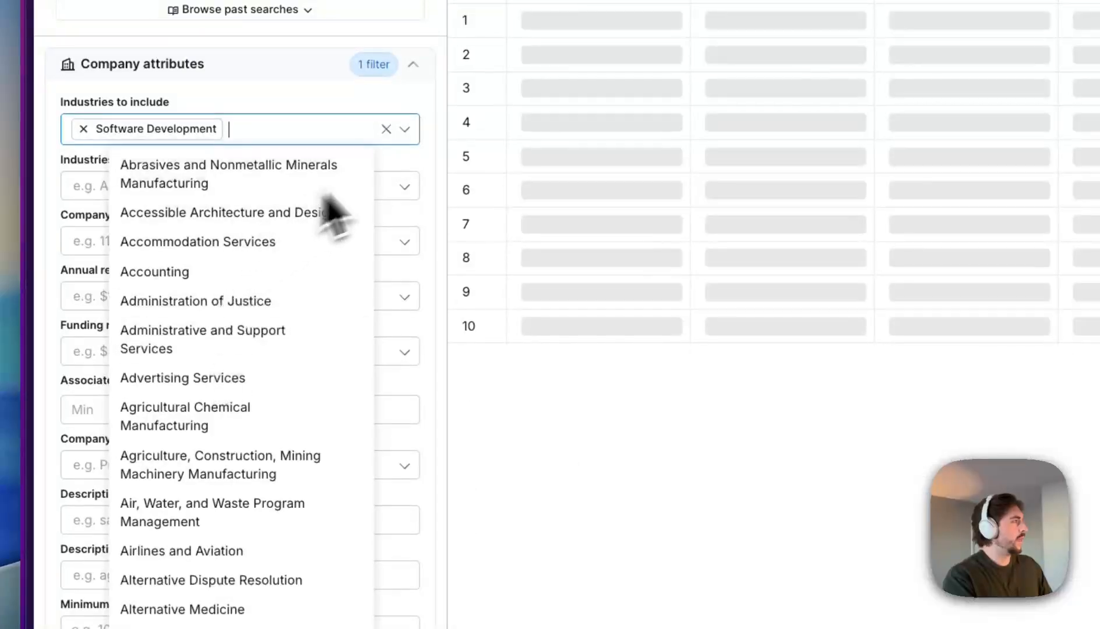
pyautogui.click(407, 165)
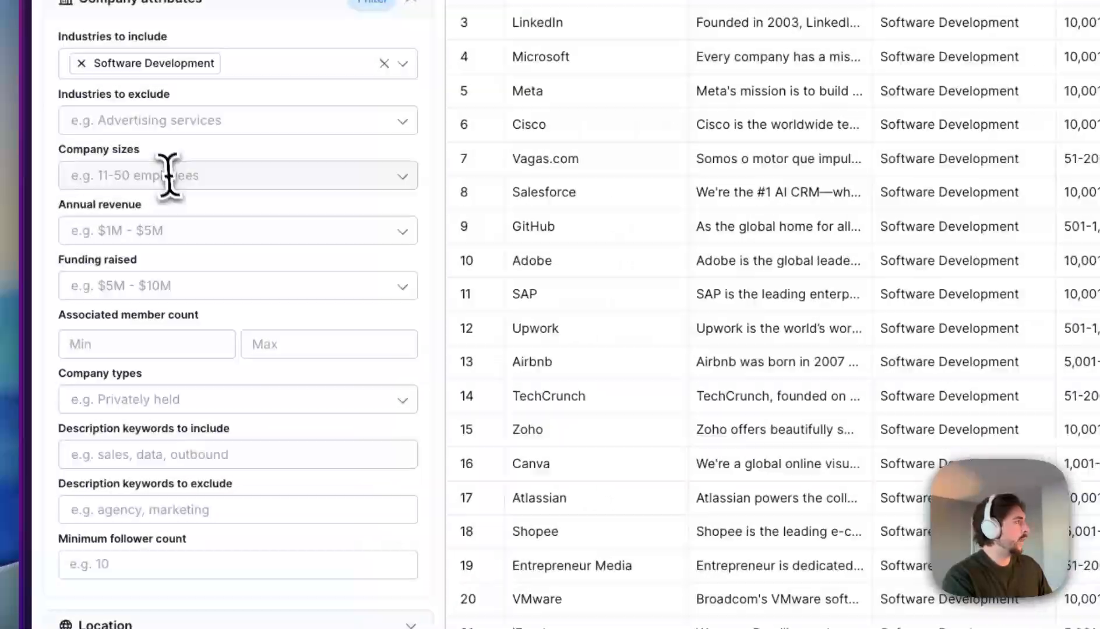
# - Limit company sizes to 11-50 and 51-200 employees
pyautogui.click(169, 174)
pyautogui.click(164, 266)
pyautogui.click(166, 296)
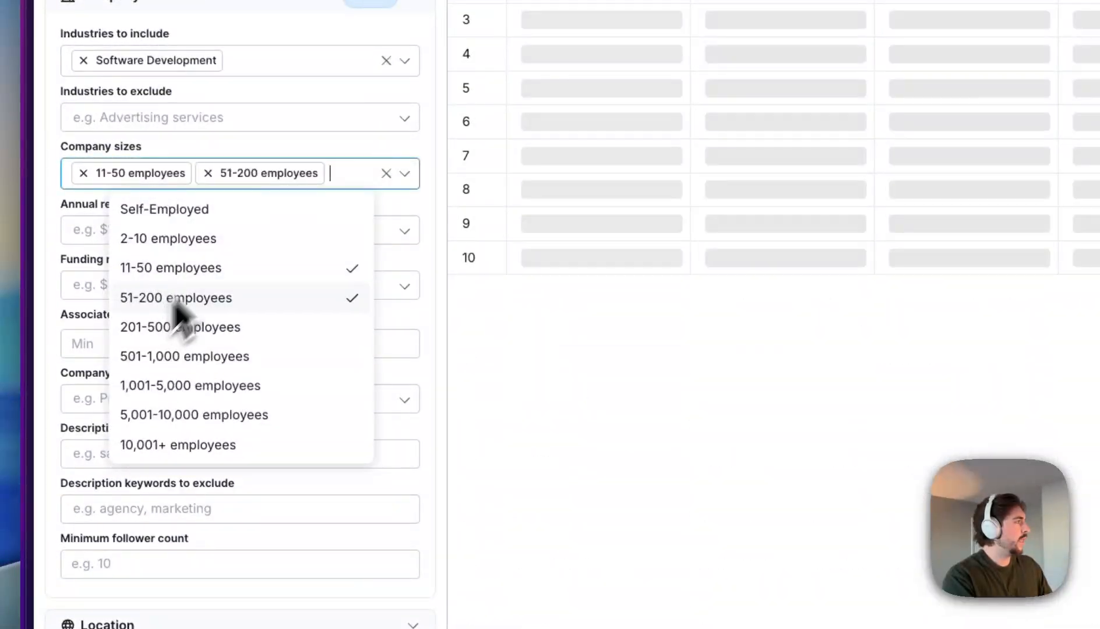
pyautogui.click(316, 171)
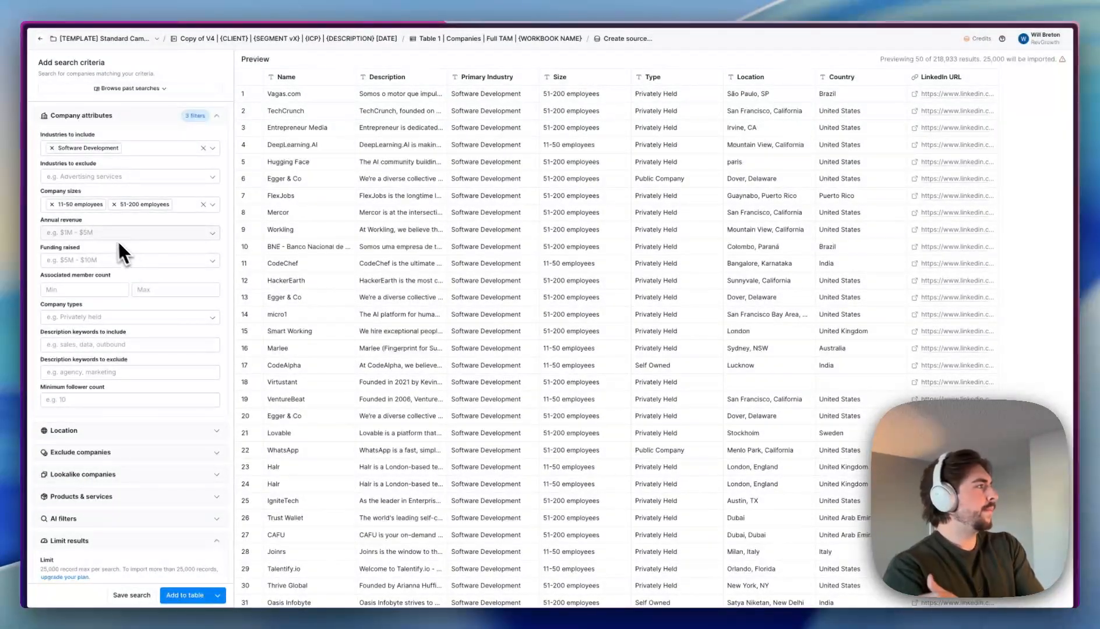
pyautogui.scroll(-5, 471, 198)
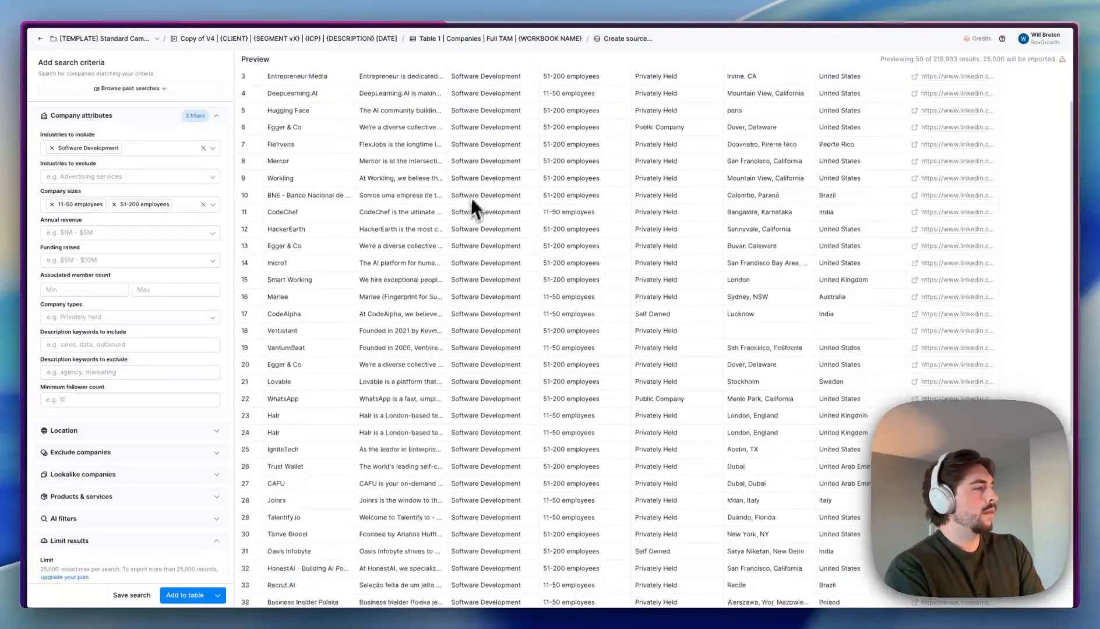
pyautogui.scroll(-2, 109, 359)
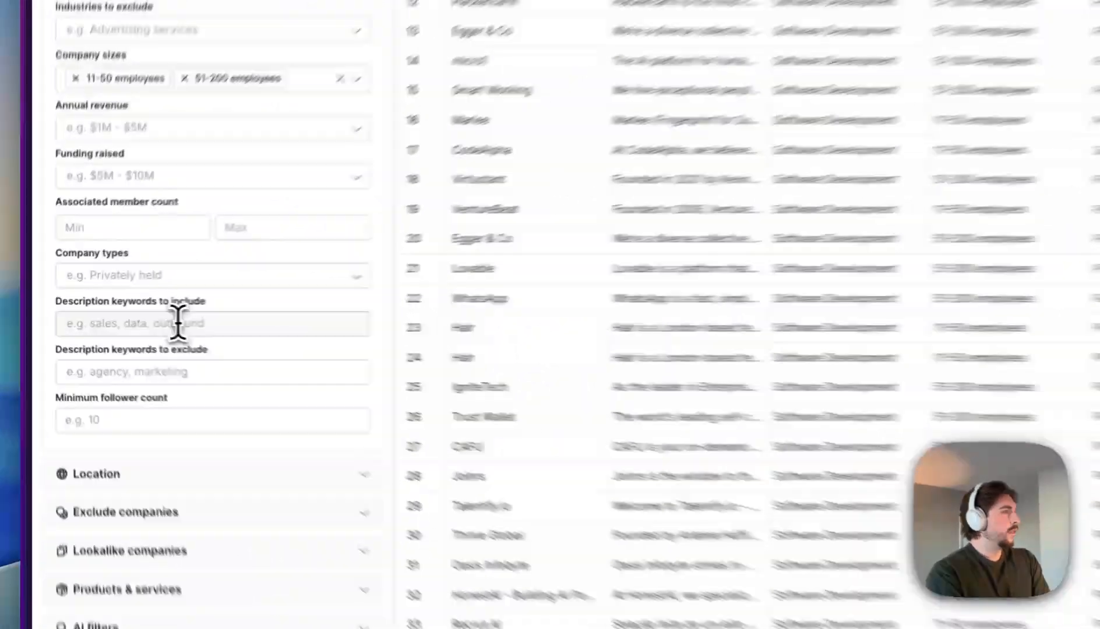
pyautogui.click(109, 318)
pyautogui.scroll(4, 390, 299)
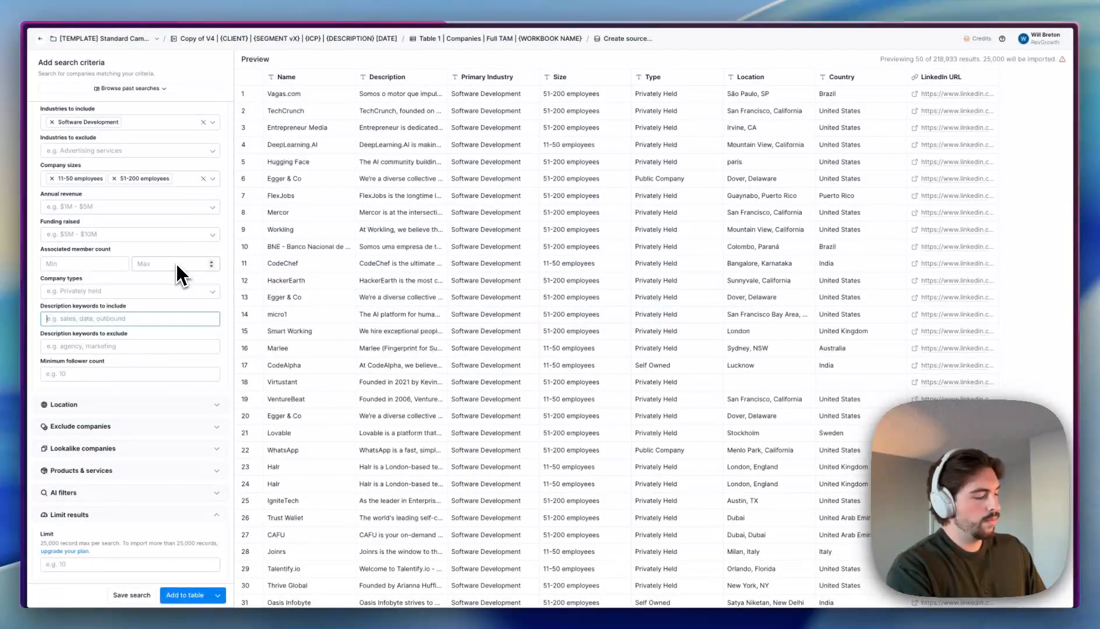
# - Add description keywords sales, gtm, inbound, go-to-market, outbound and prospecting, then read GulfTalent's description
pyautogui.write('sales')
pyautogui.press('Return')
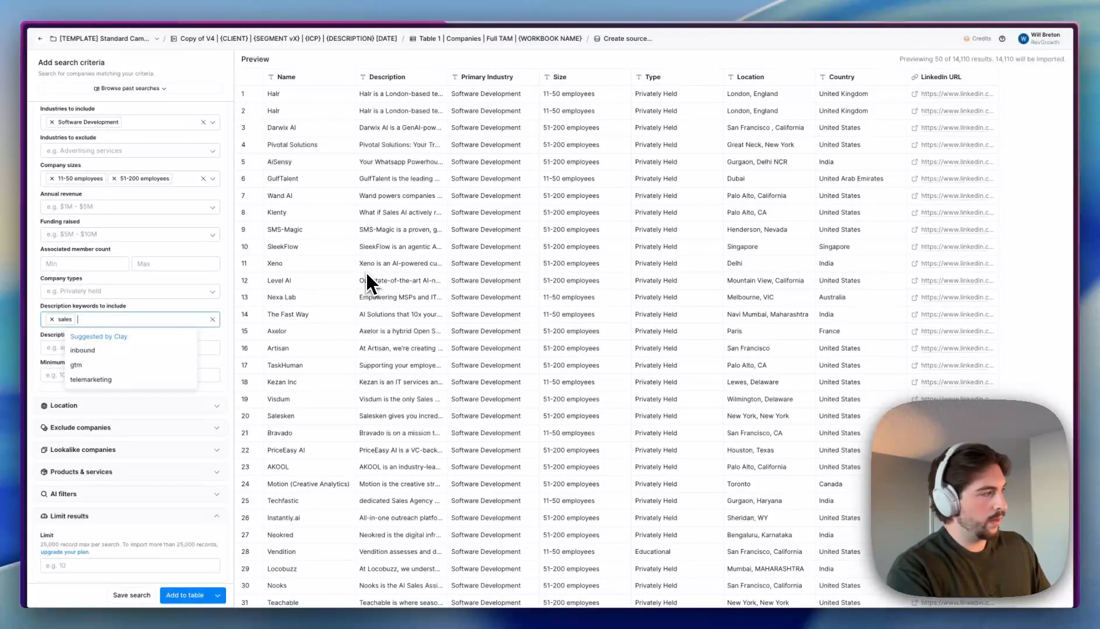
pyautogui.click(94, 368)
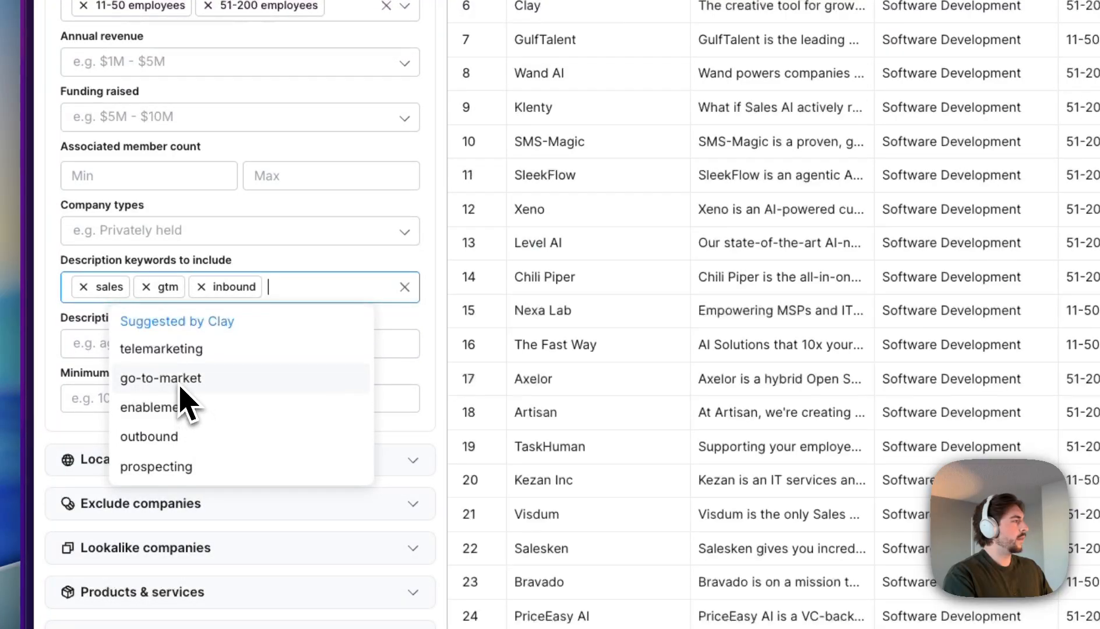
pyautogui.click(177, 380)
pyautogui.click(175, 441)
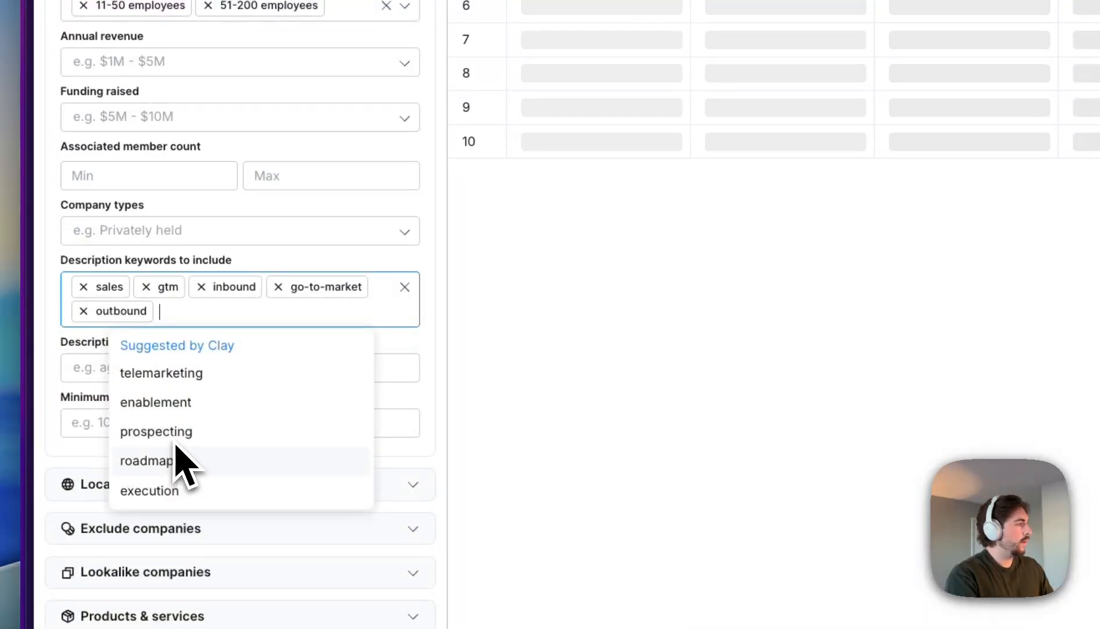
pyautogui.click(175, 432)
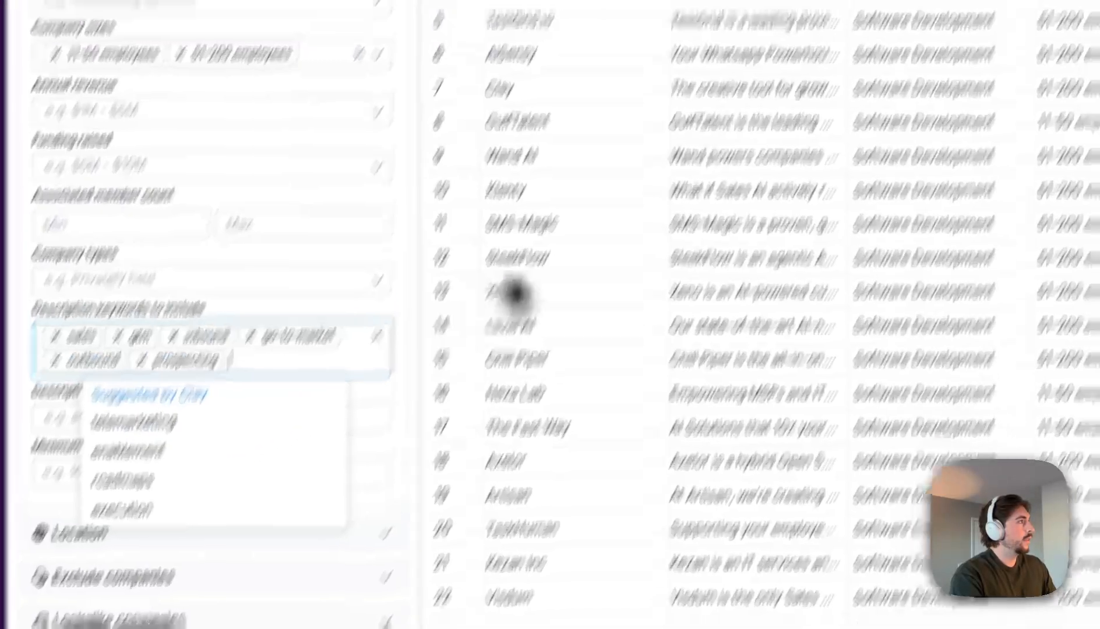
pyautogui.click(719, 127)
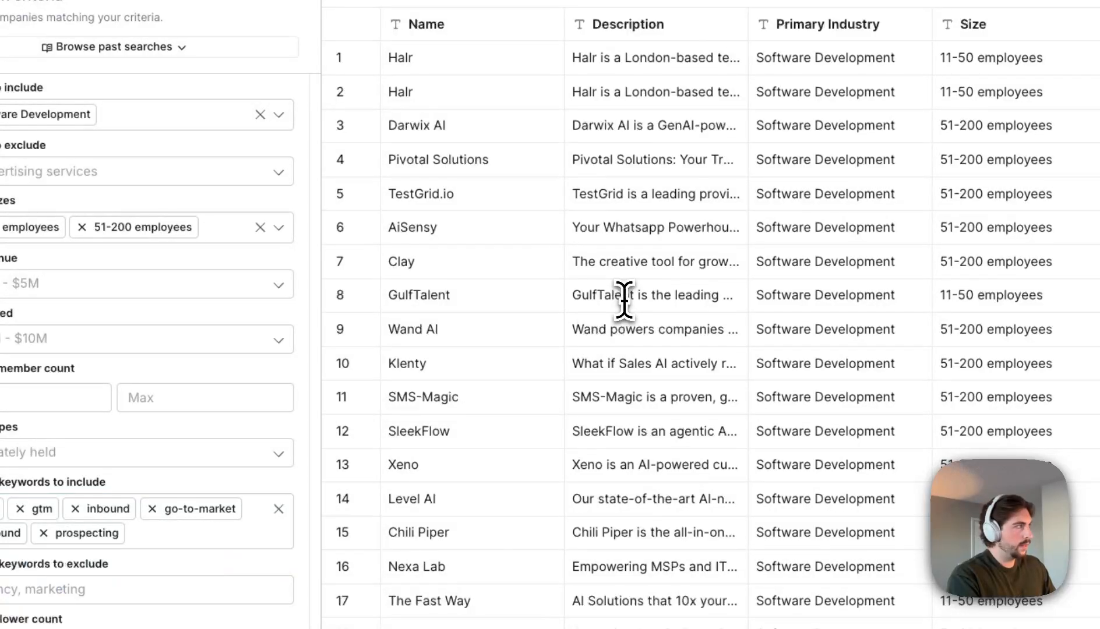
pyautogui.click(624, 300)
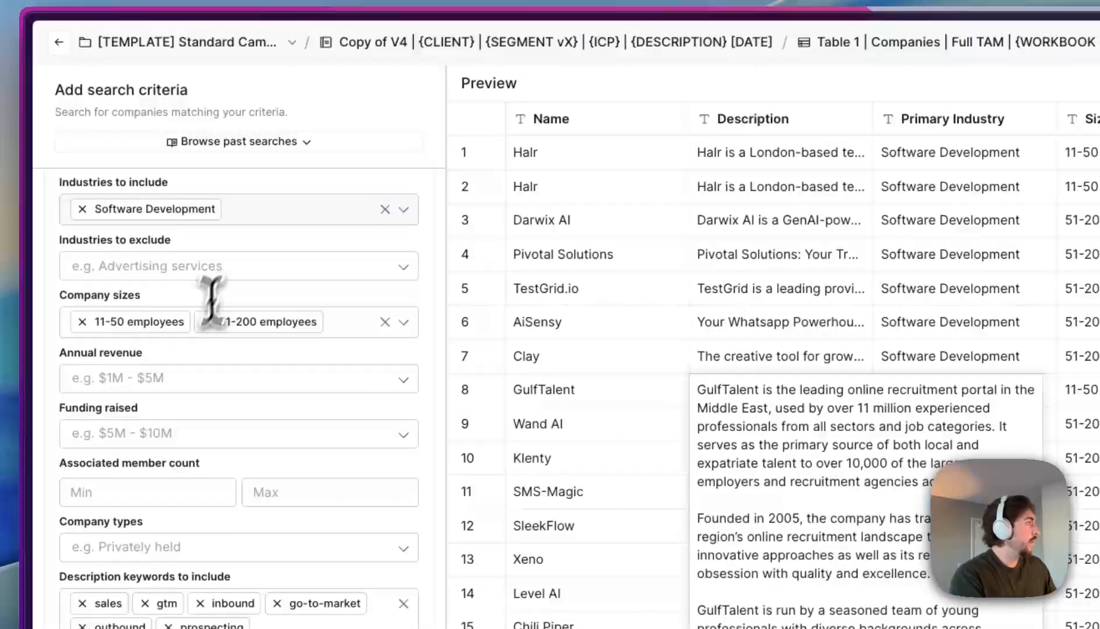
# - Search 'staff' in Industries to exclude and pick Staffing and Recruiting, leaving 14,790 results
pyautogui.click(103, 163)
pyautogui.write('rec')
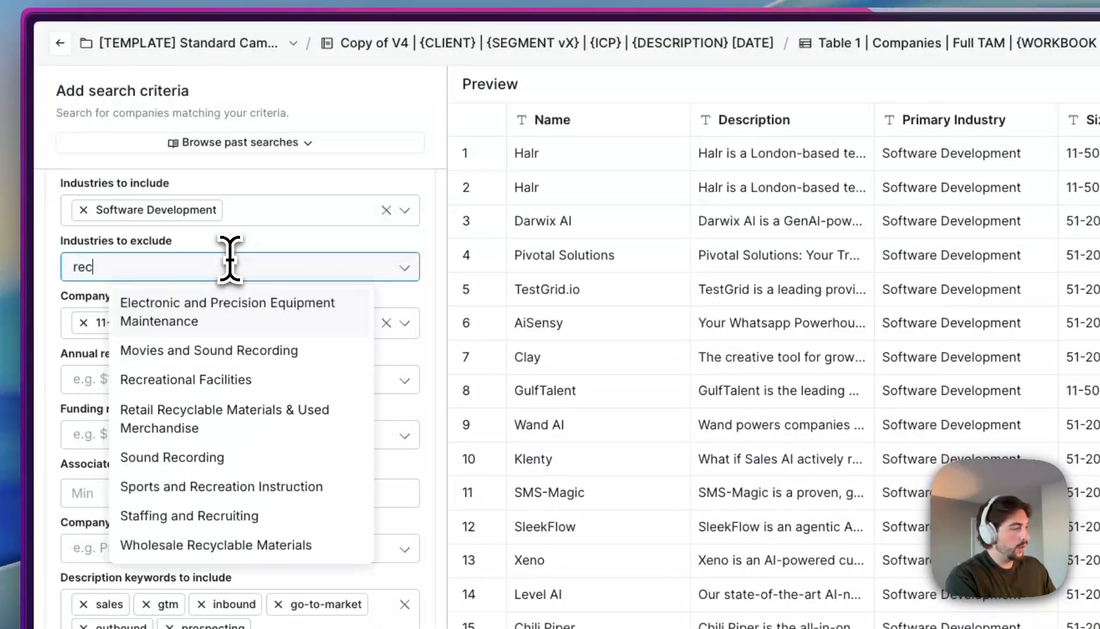
pyautogui.write('ruit')
pyautogui.press('BackSpace')
pyautogui.press('BackSpace')
pyautogui.press('BackSpace')
pyautogui.press('BackSpace')
pyautogui.press('BackSpace')
pyautogui.press('BackSpace')
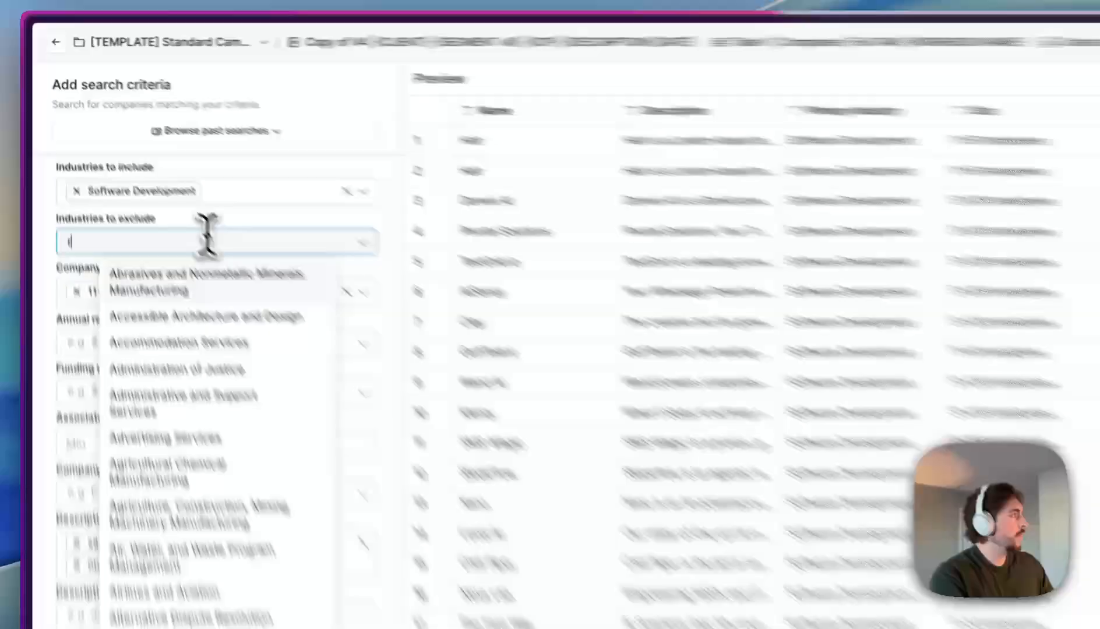
pyautogui.press('BackSpace')
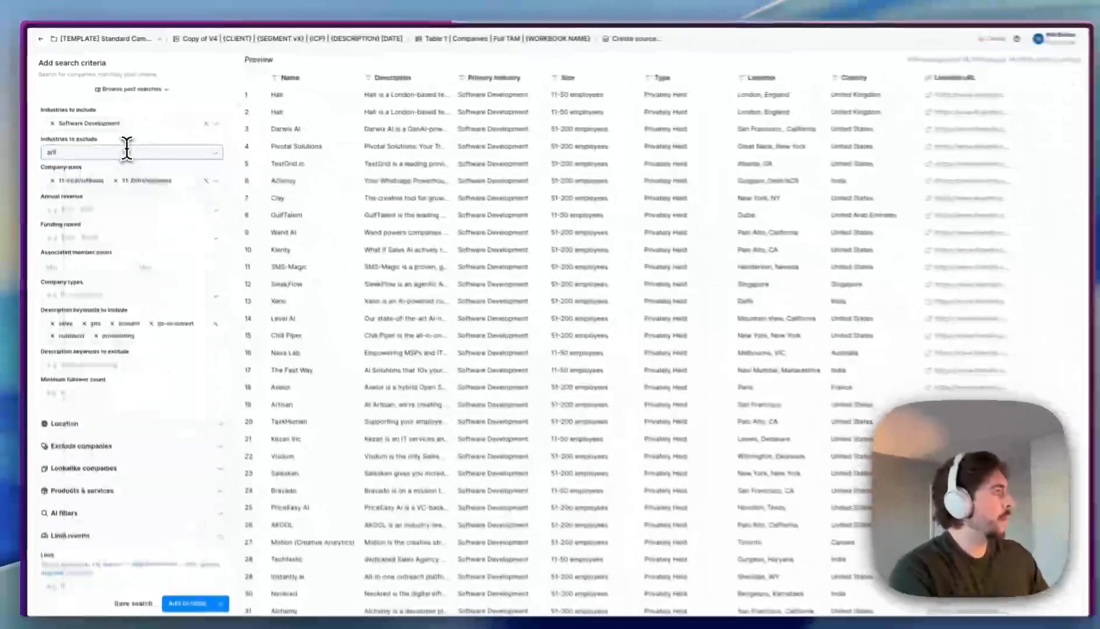
pyautogui.write('stag')
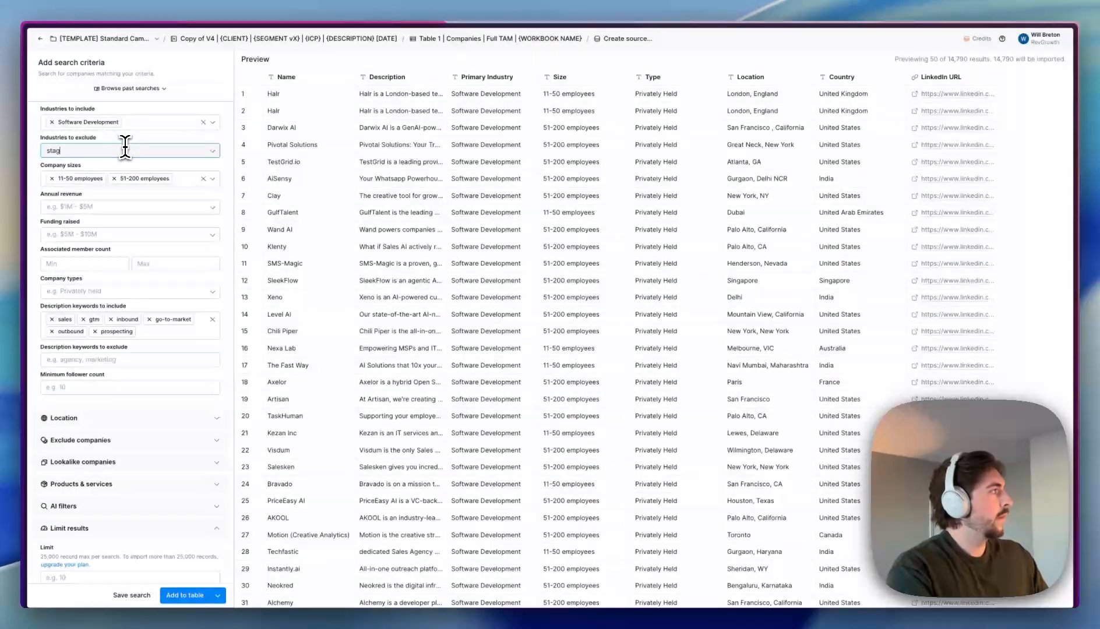
pyautogui.press('BackSpace')
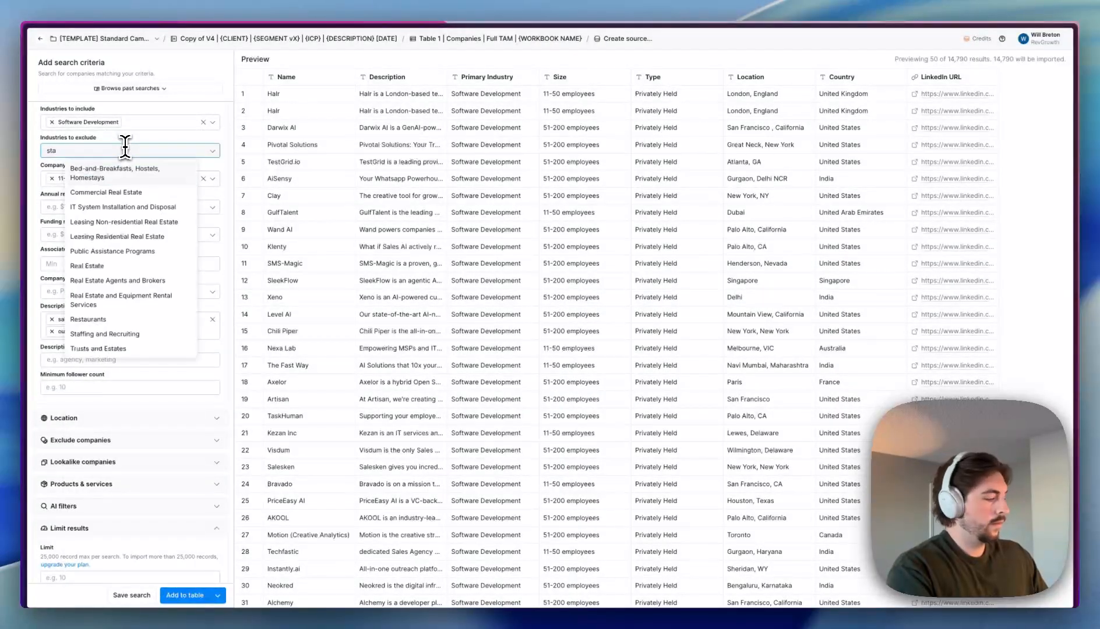
pyautogui.write('ffing')
pyautogui.click(117, 168)
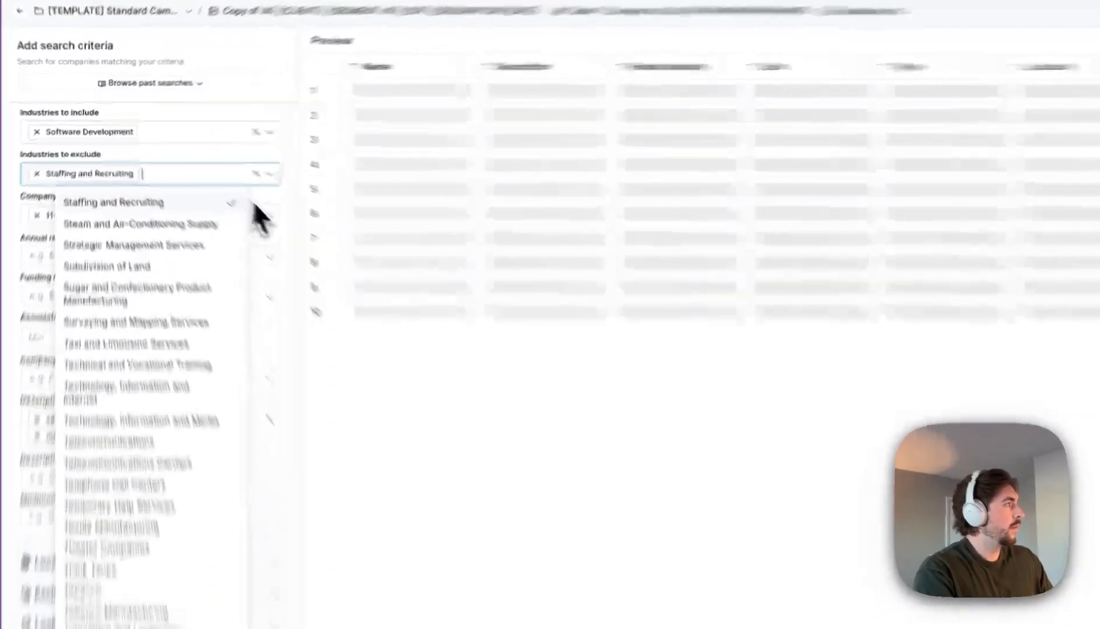
pyautogui.scroll(-3, 736, 314)
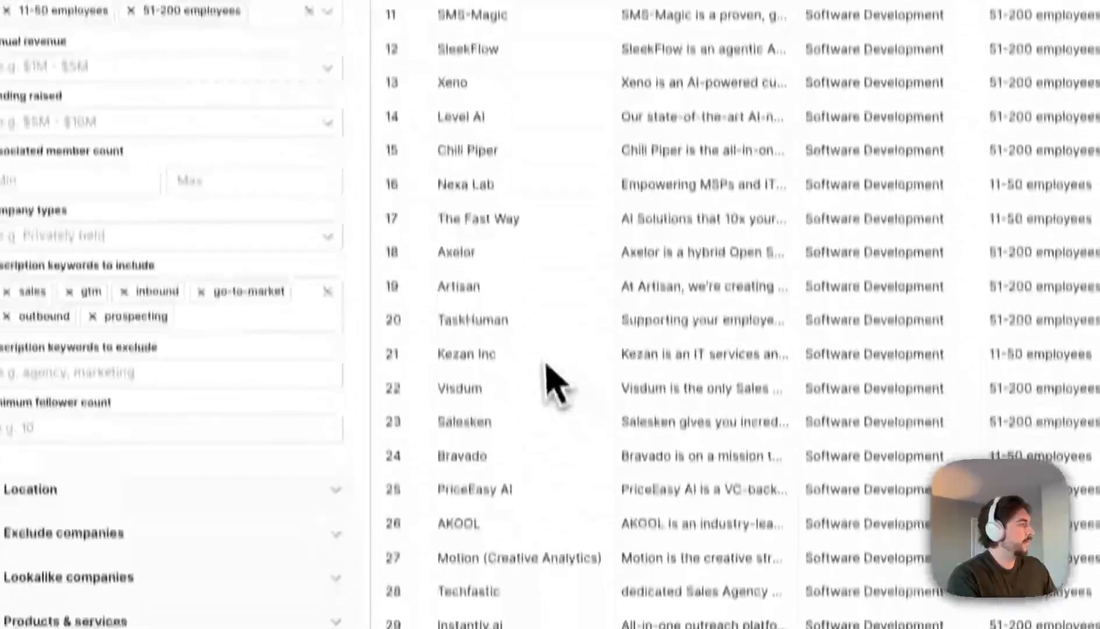
pyautogui.scroll(3, 370, 364)
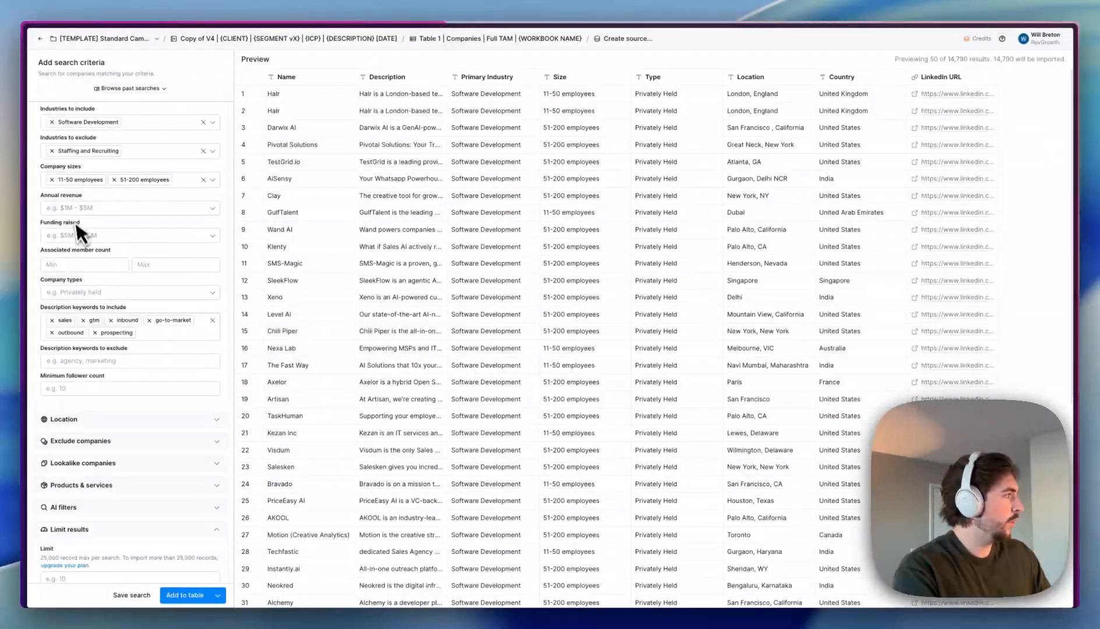
pyautogui.scroll(-1, 107, 374)
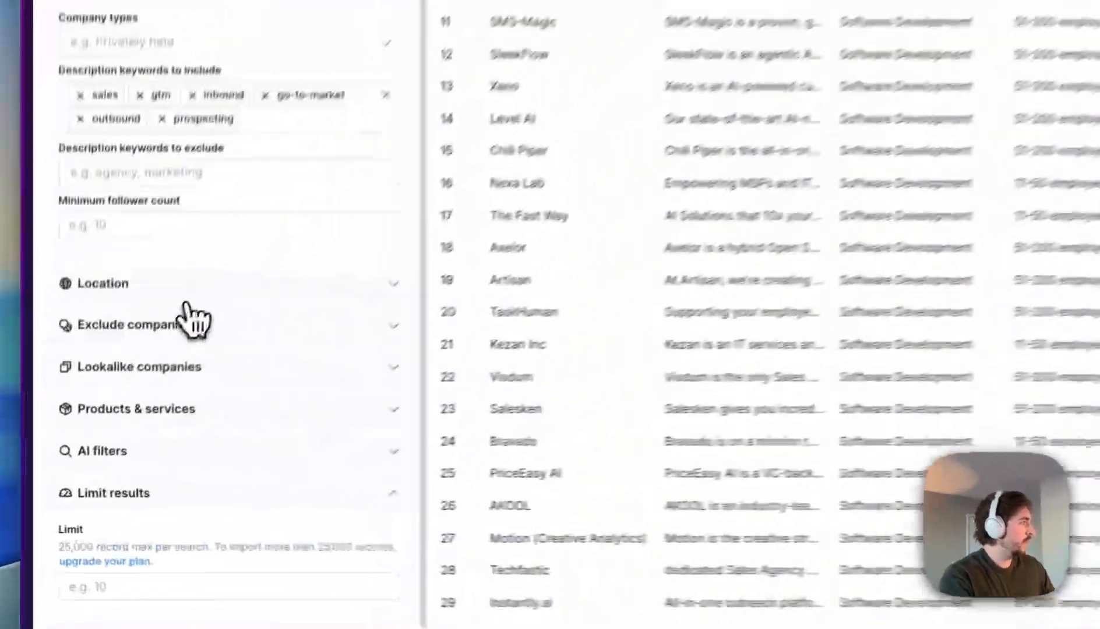
# - Add United States under Location's Countries to include, narrowing the preview to US companies
pyautogui.click(115, 407)
pyautogui.click(85, 433)
pyautogui.write('united')
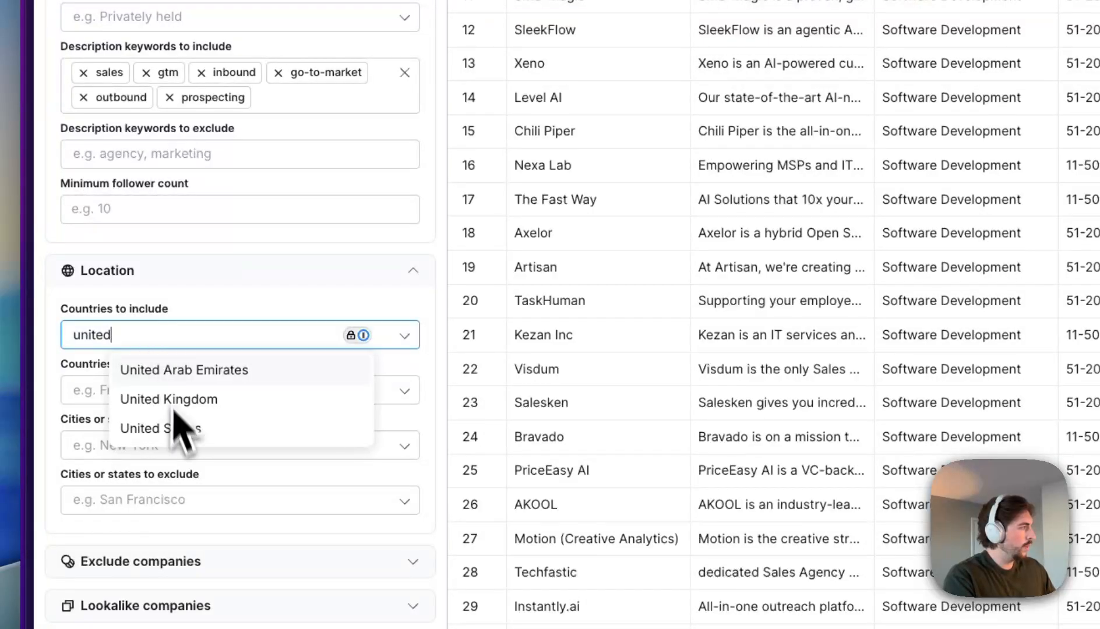
pyautogui.click(181, 428)
pyautogui.click(104, 302)
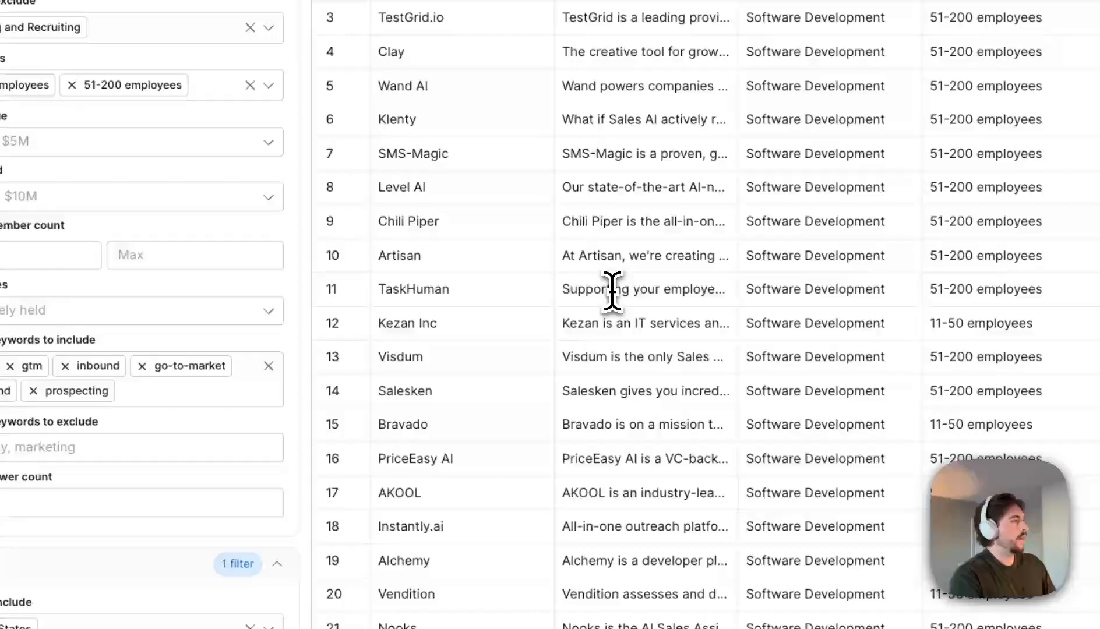
pyautogui.doubleClick(609, 287)
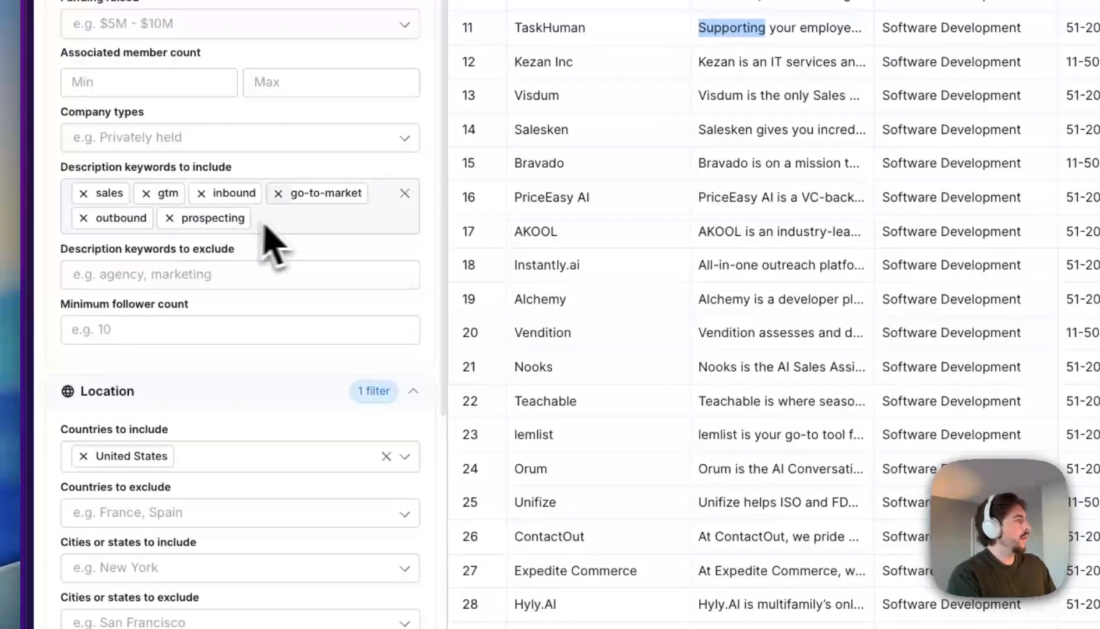
pyautogui.click(261, 220)
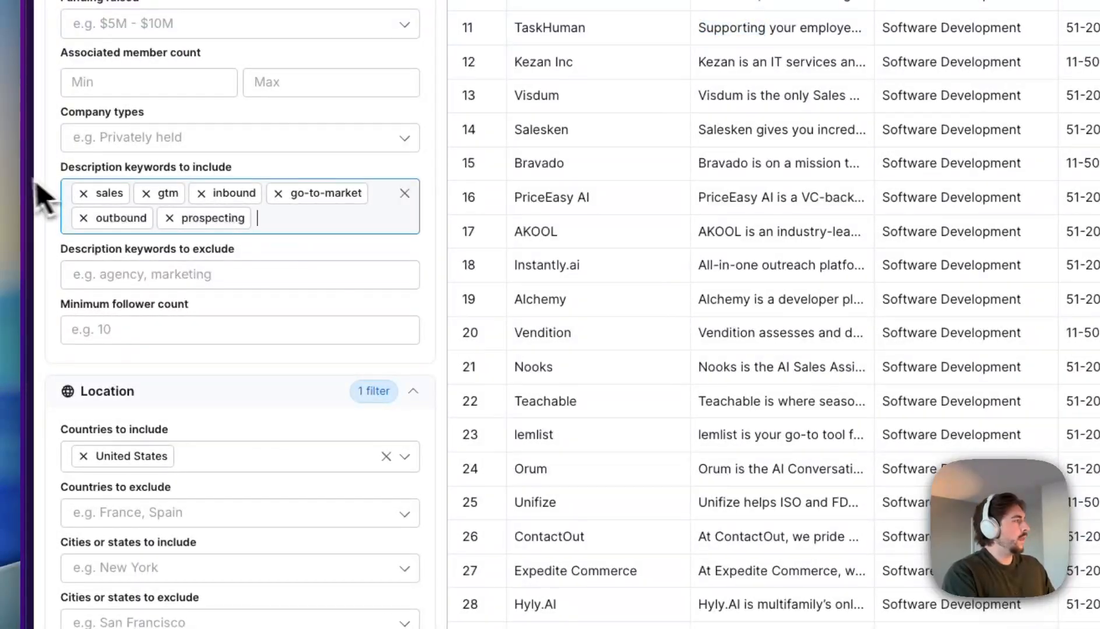
pyautogui.click(354, 164)
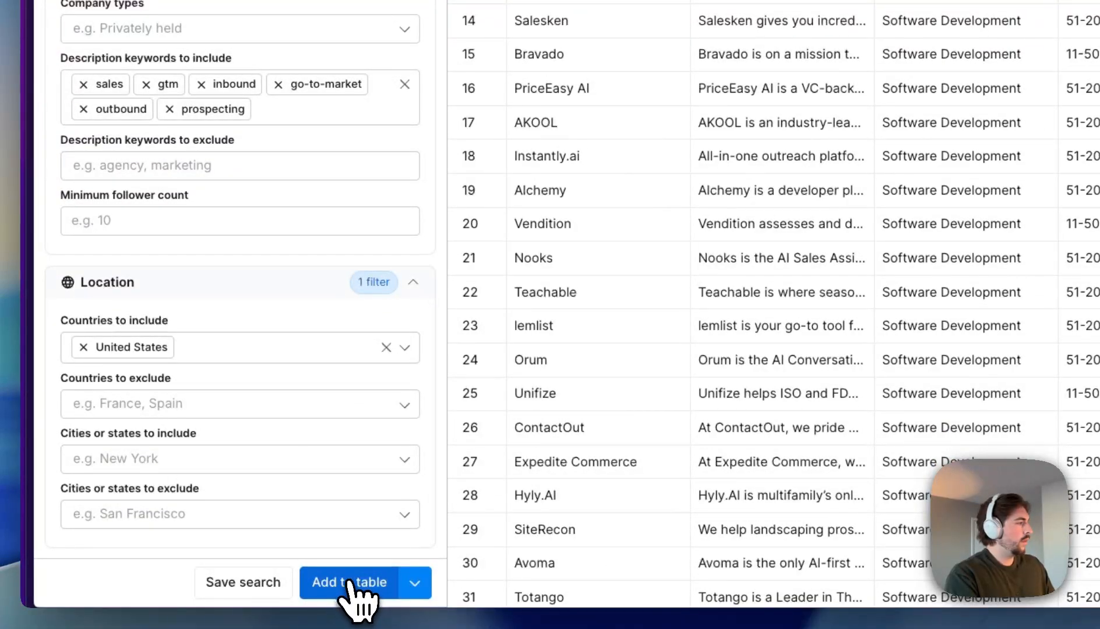
# - Import the 4,563 filtered rows into the existing companies table with Import and run
pyautogui.click(349, 582)
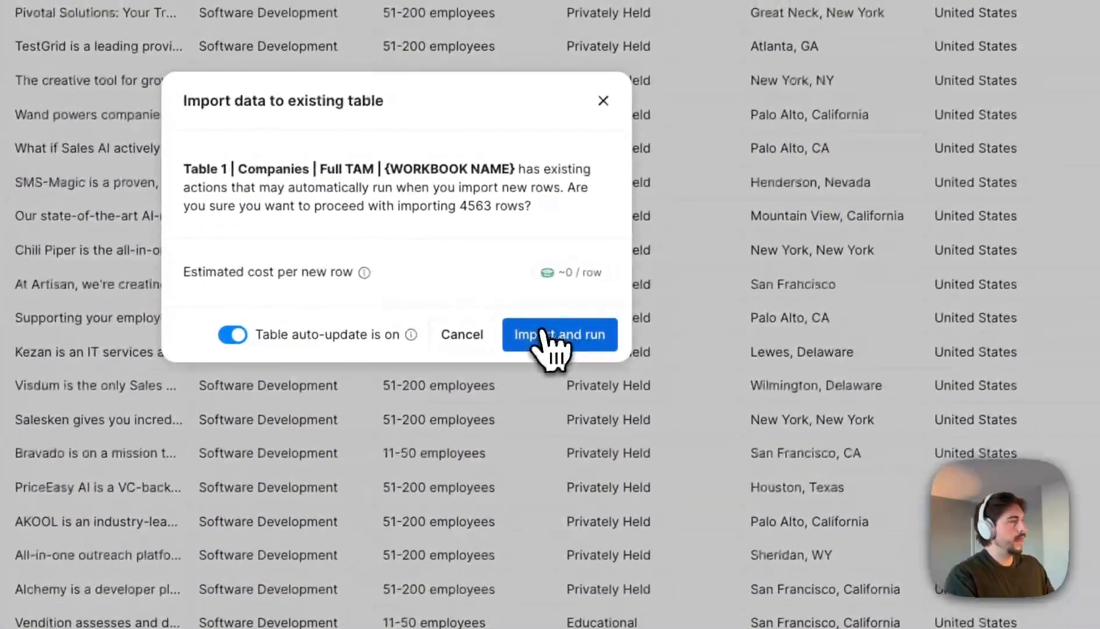
pyautogui.click(543, 339)
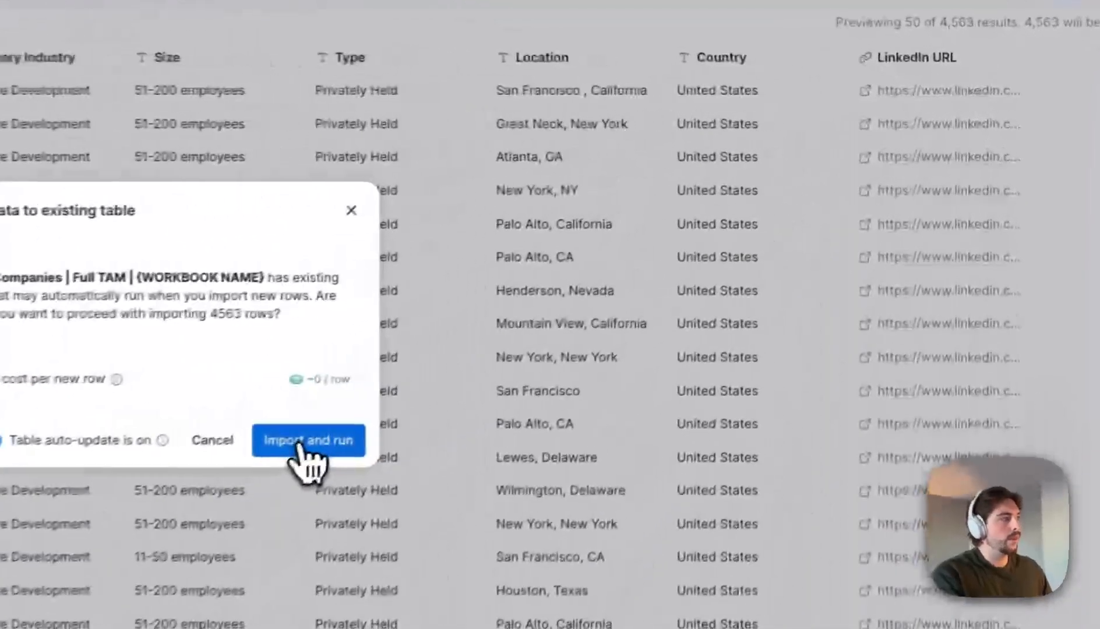
pyautogui.click(289, 451)
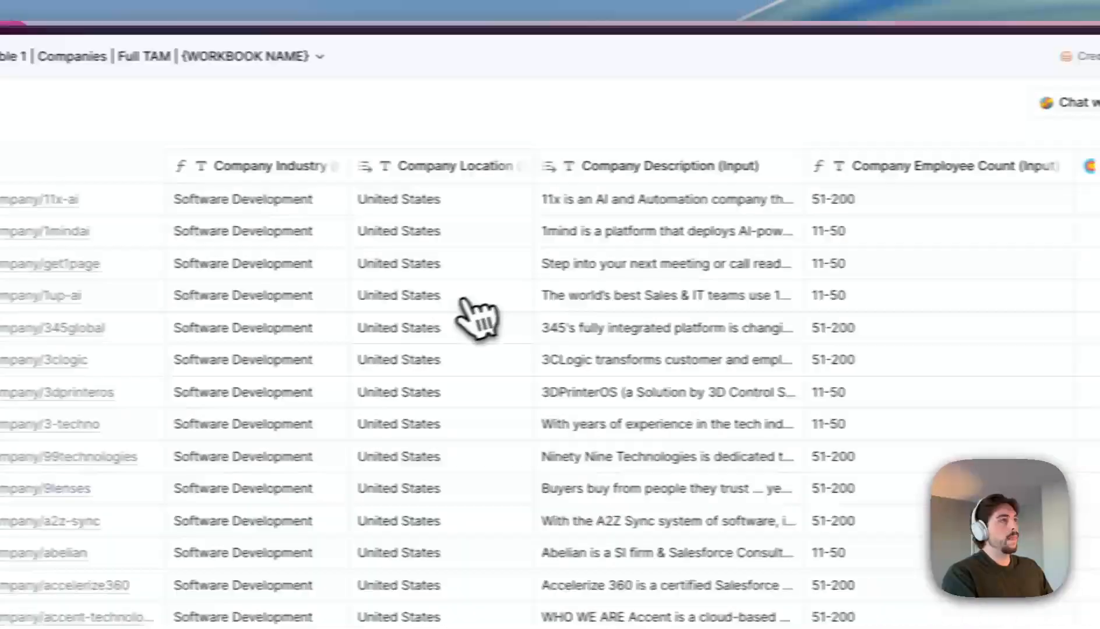
pyautogui.hscroll(10, 478, 318)
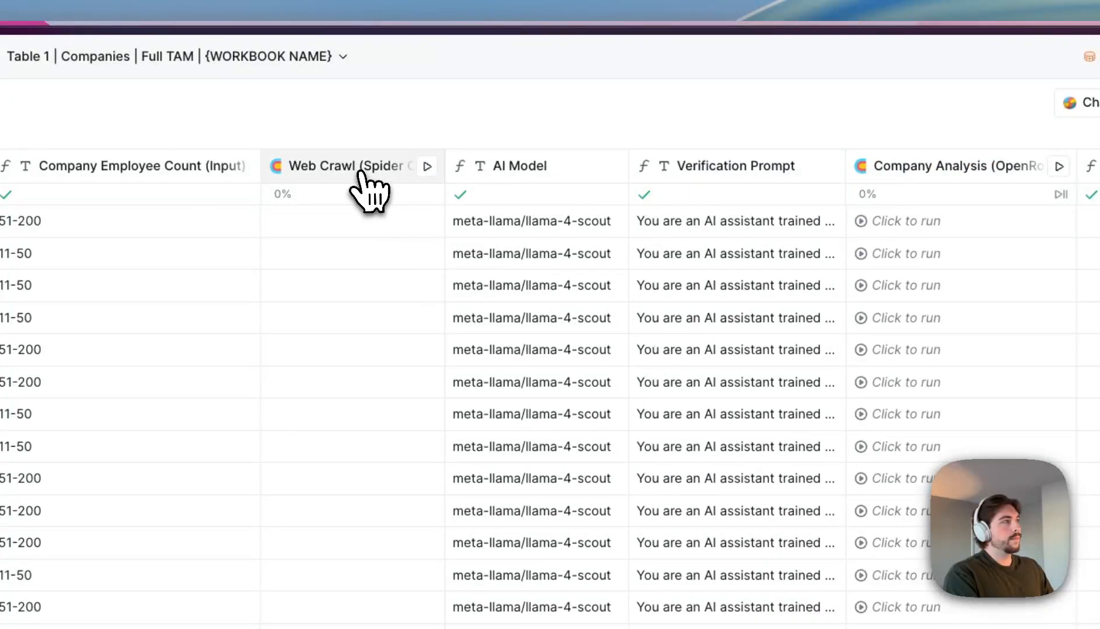
pyautogui.click(346, 167)
pyautogui.click(340, 241)
pyautogui.scroll(-10, 873, 280)
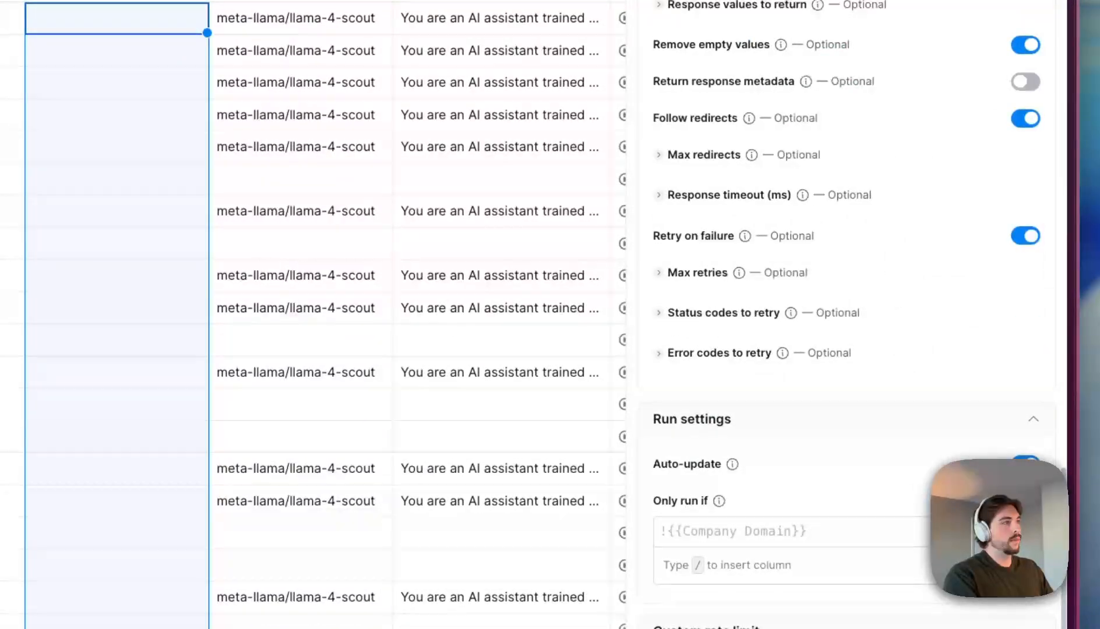
pyautogui.click(1055, 103)
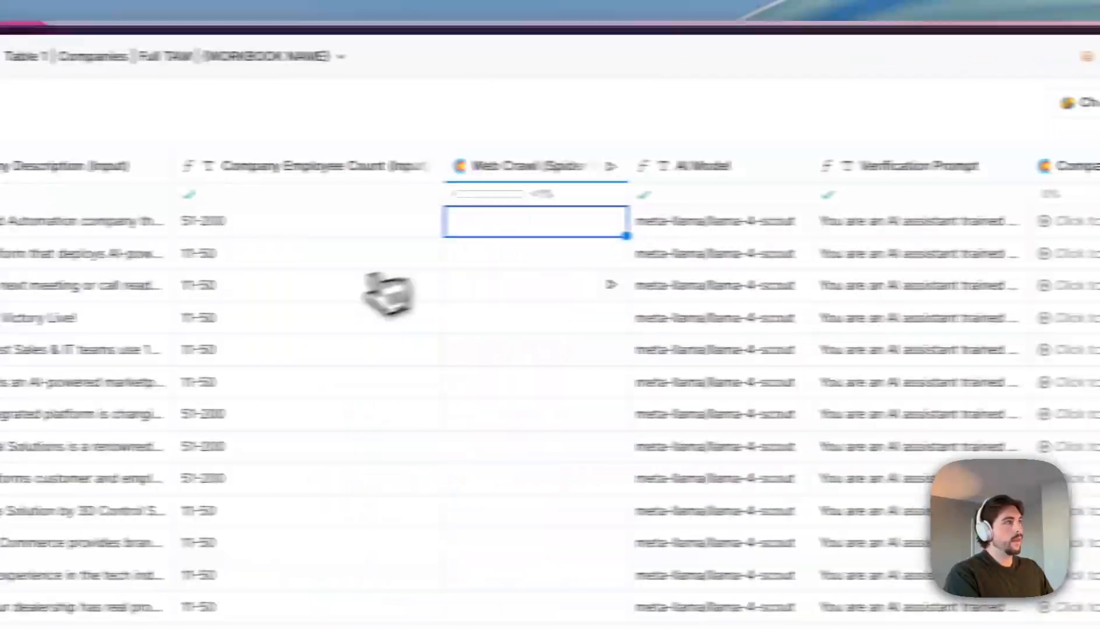
pyautogui.hscroll(3, 417, 289)
pyautogui.hscroll(-20, 376, 302)
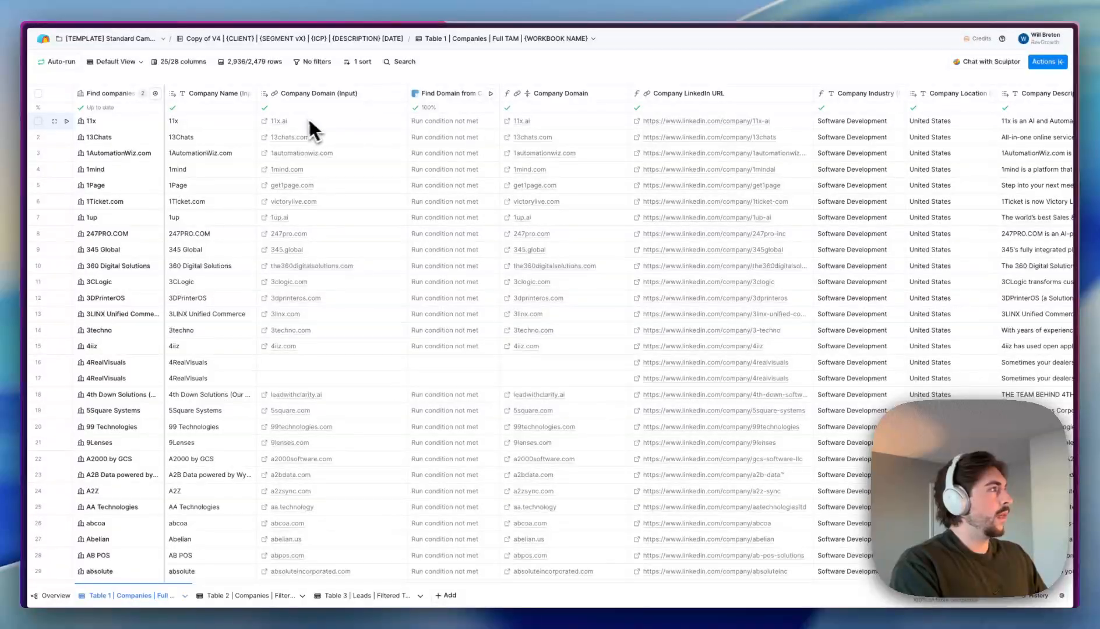
# - Read the first company's description and run the Find Domain column
pyautogui.hscroll(3, 559, 140)
pyautogui.doubleClick(862, 125)
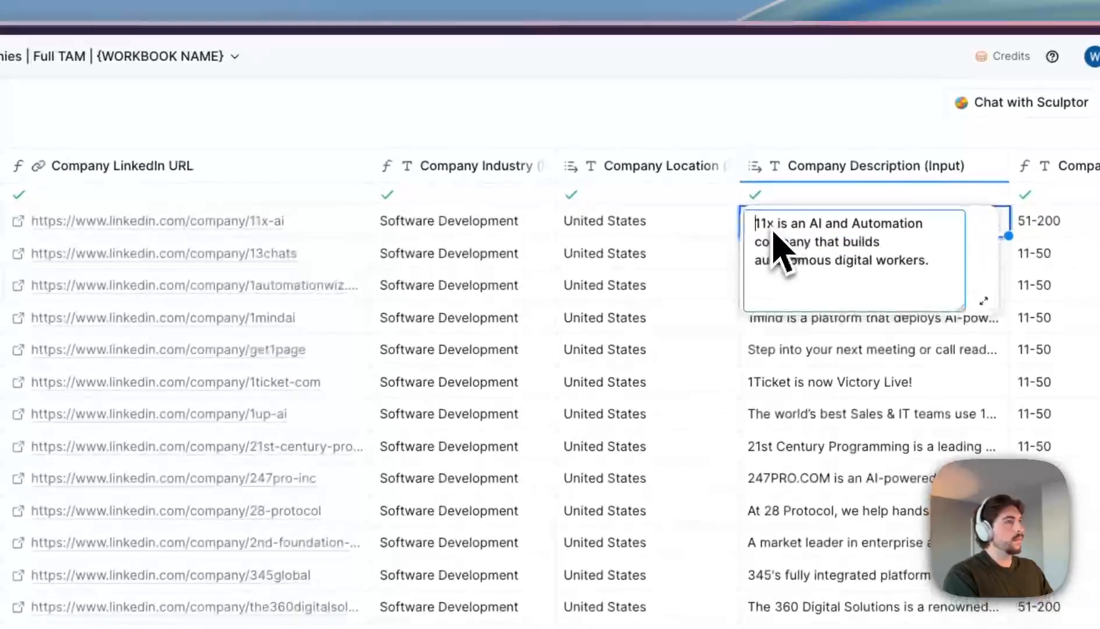
pyautogui.scroll(1, 798, 261)
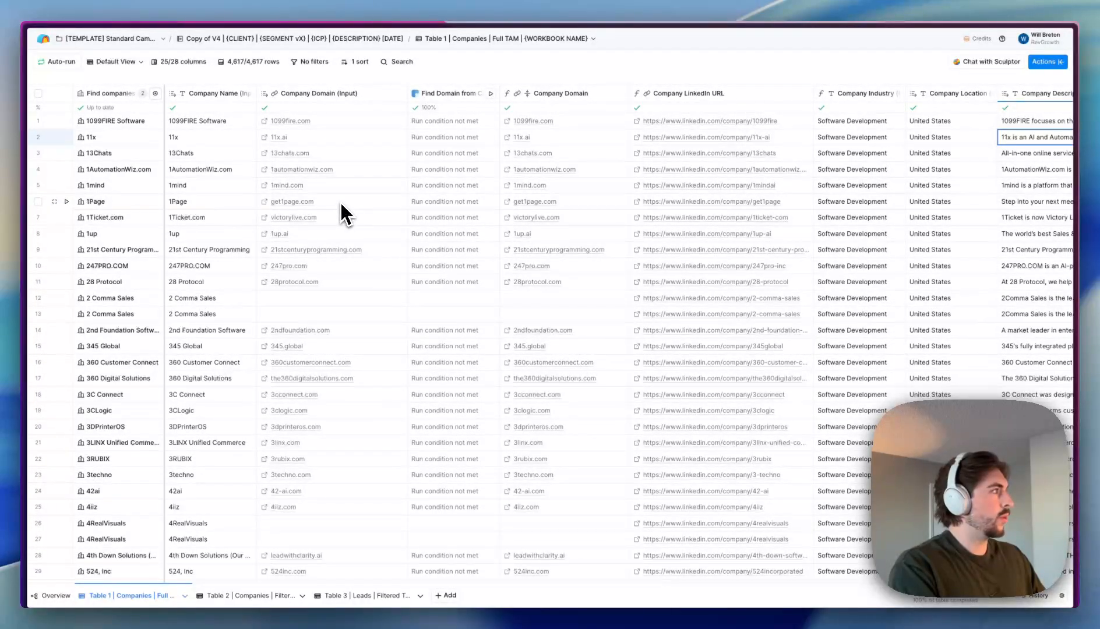
pyautogui.hscroll(3, 338, 265)
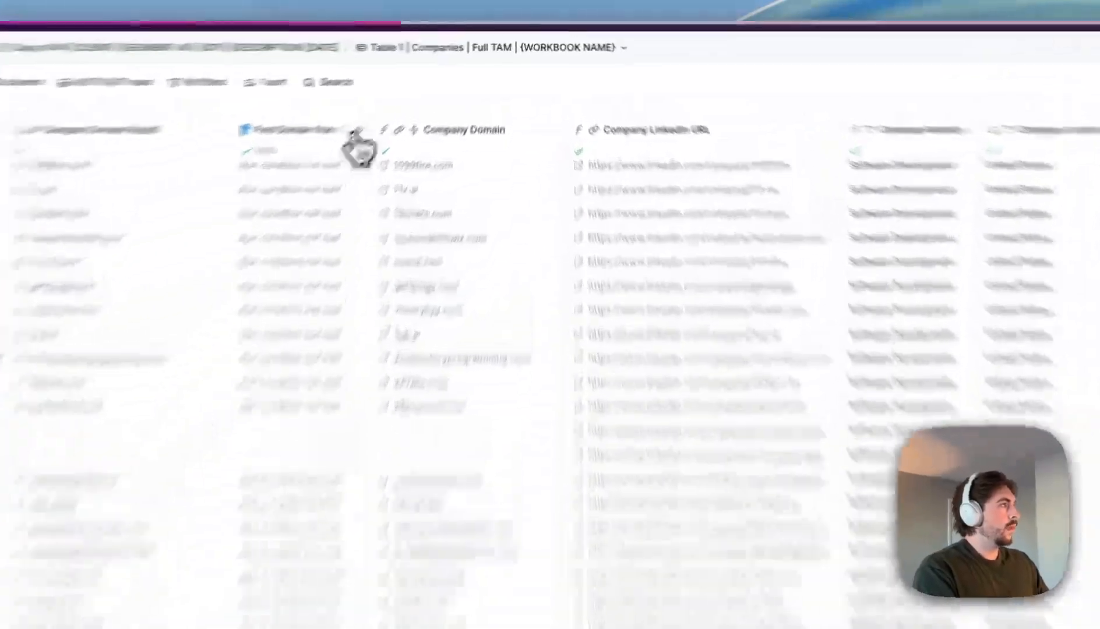
pyautogui.click(395, 94)
pyautogui.click(414, 126)
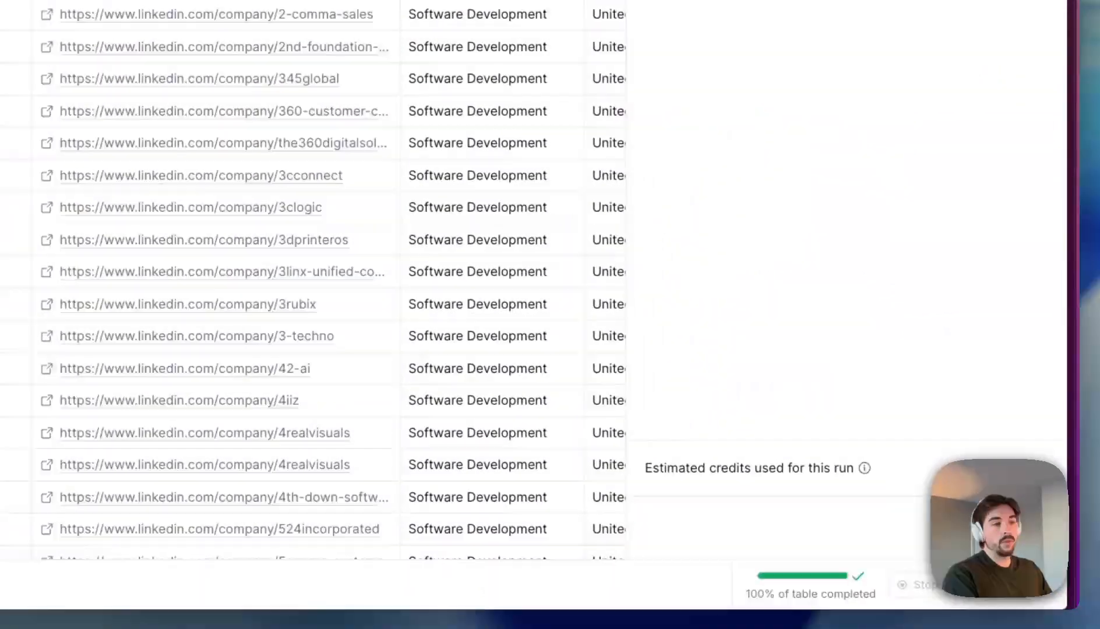
pyautogui.click(990, 524)
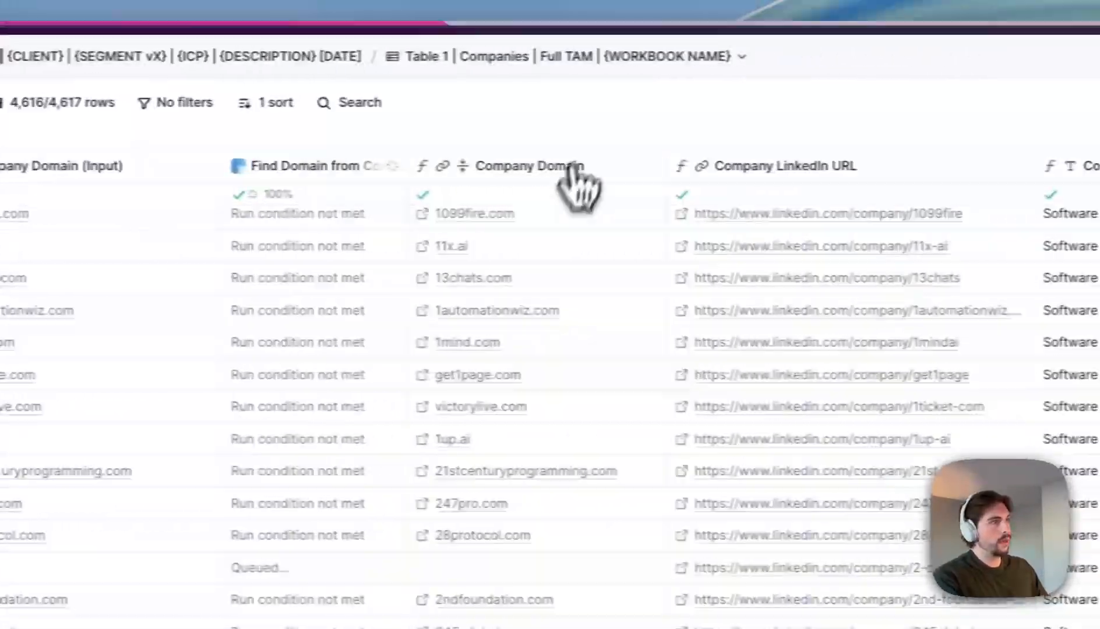
# - Drag the Web Crawl (Spider Cloud) column wider to view its Status Code 200 results
pyautogui.hscroll(10, 697, 221)
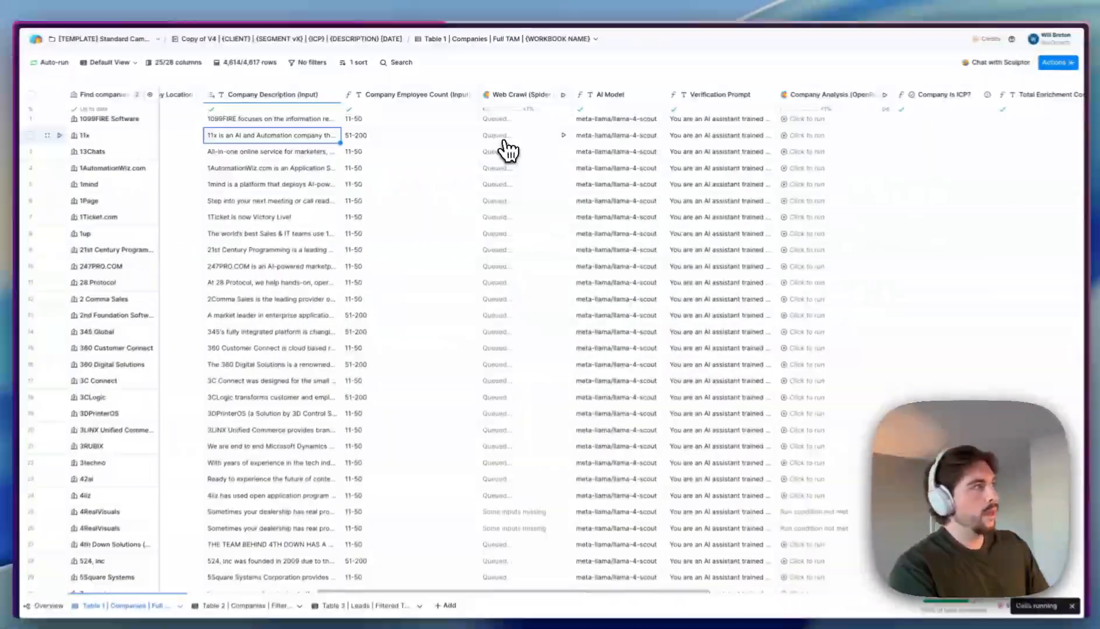
pyautogui.hscroll(1, 506, 143)
pyautogui.hscroll(-2, 505, 143)
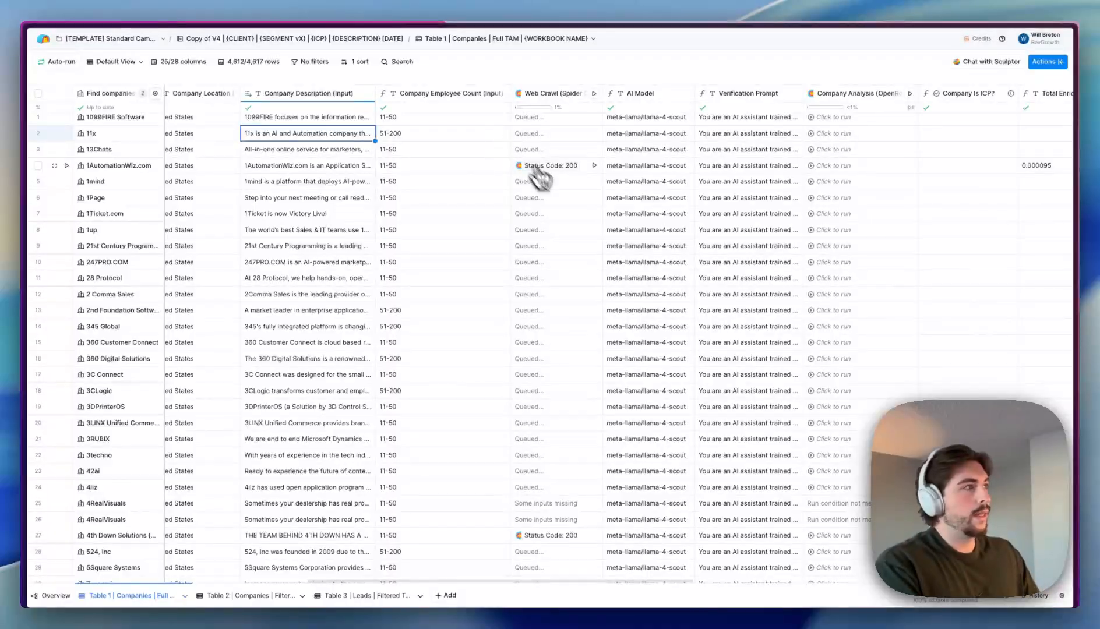
pyautogui.moveTo(601, 92); pyautogui.dragTo(637, 99)
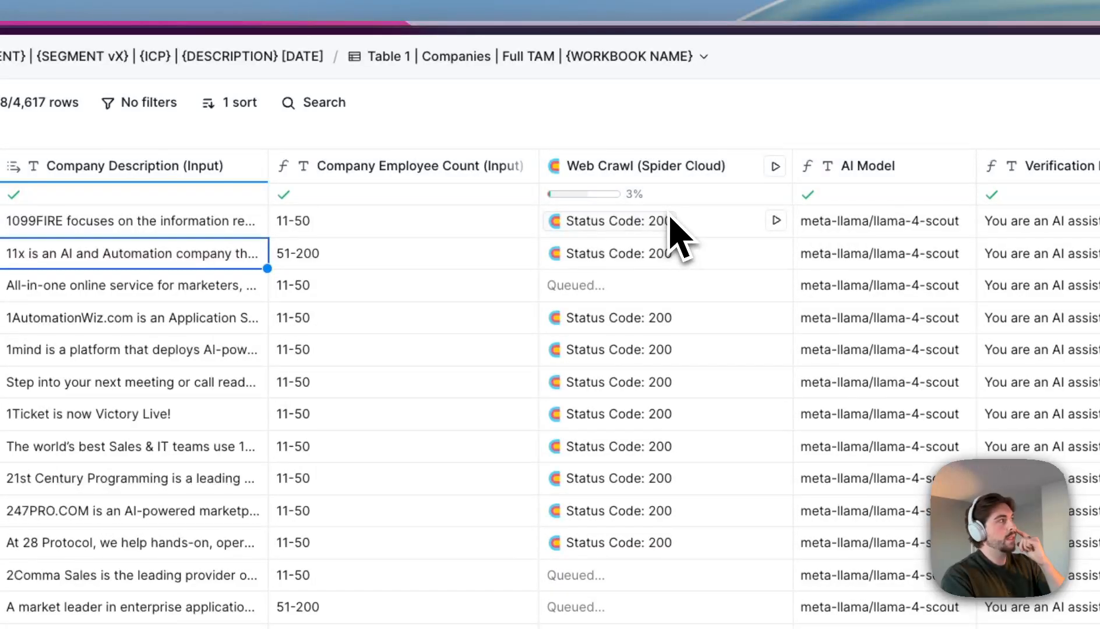
pyautogui.click(629, 254)
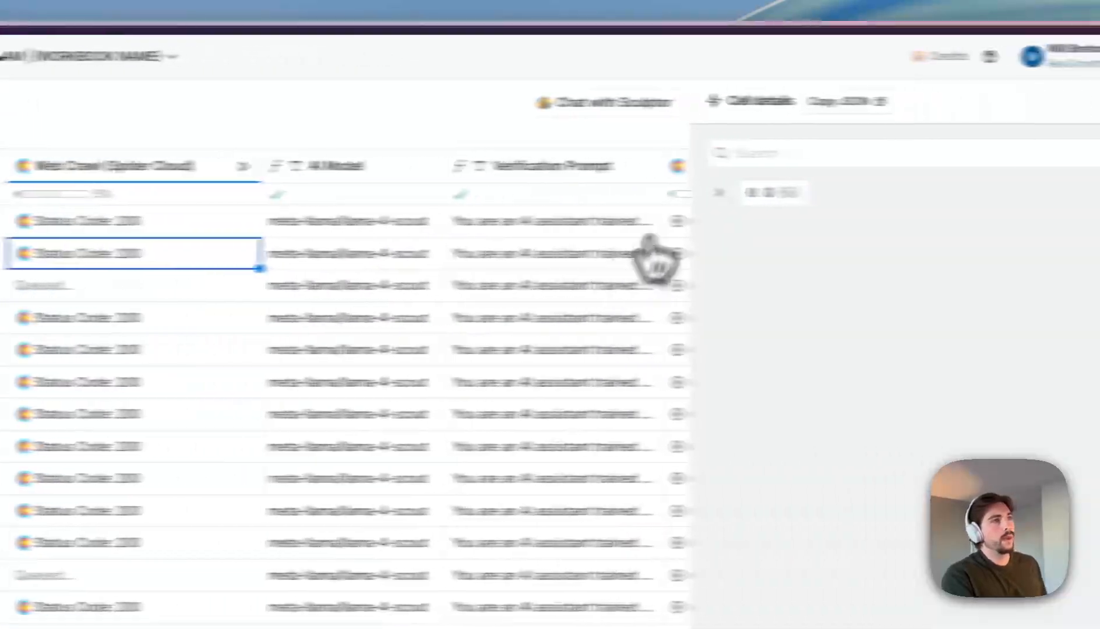
pyautogui.click(719, 192)
pyautogui.scroll(-5, 793, 434)
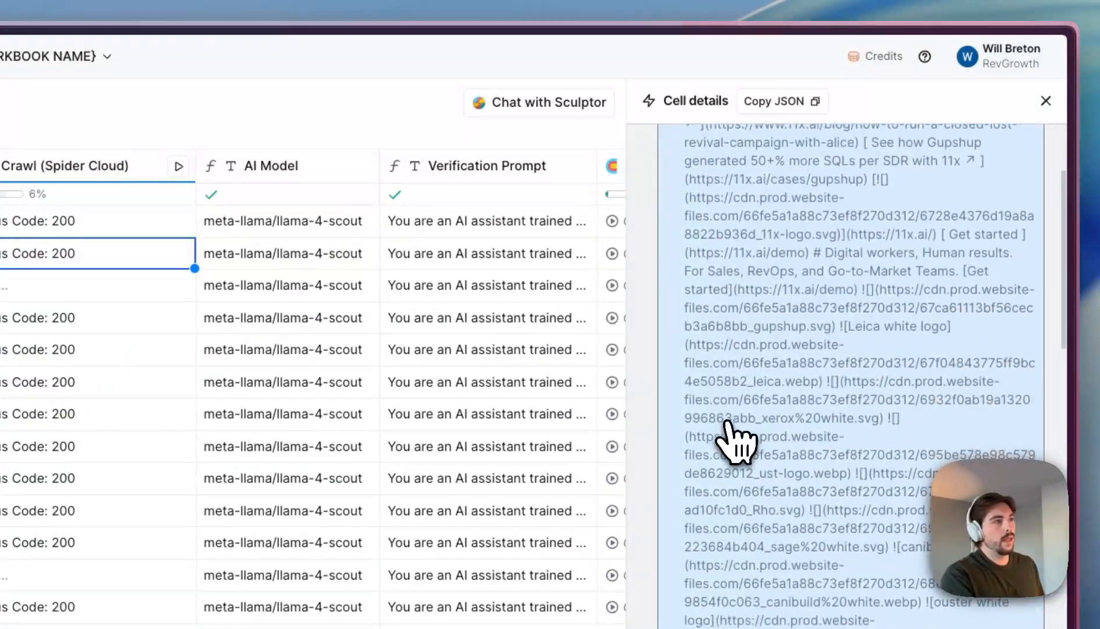
pyautogui.scroll(-5, 735, 443)
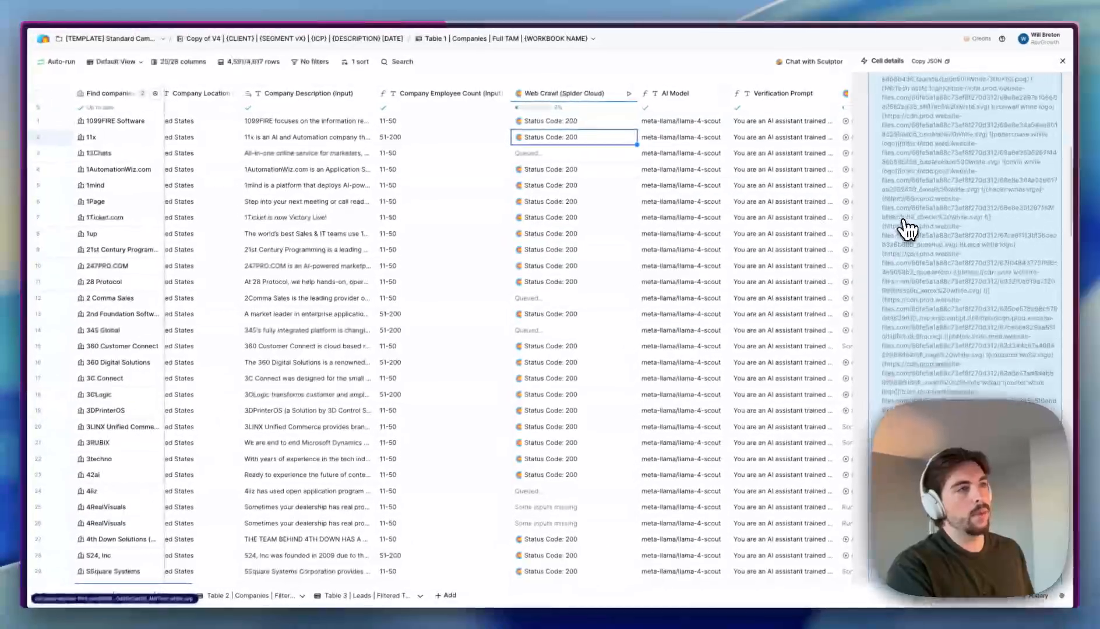
pyautogui.scroll(-10, 907, 229)
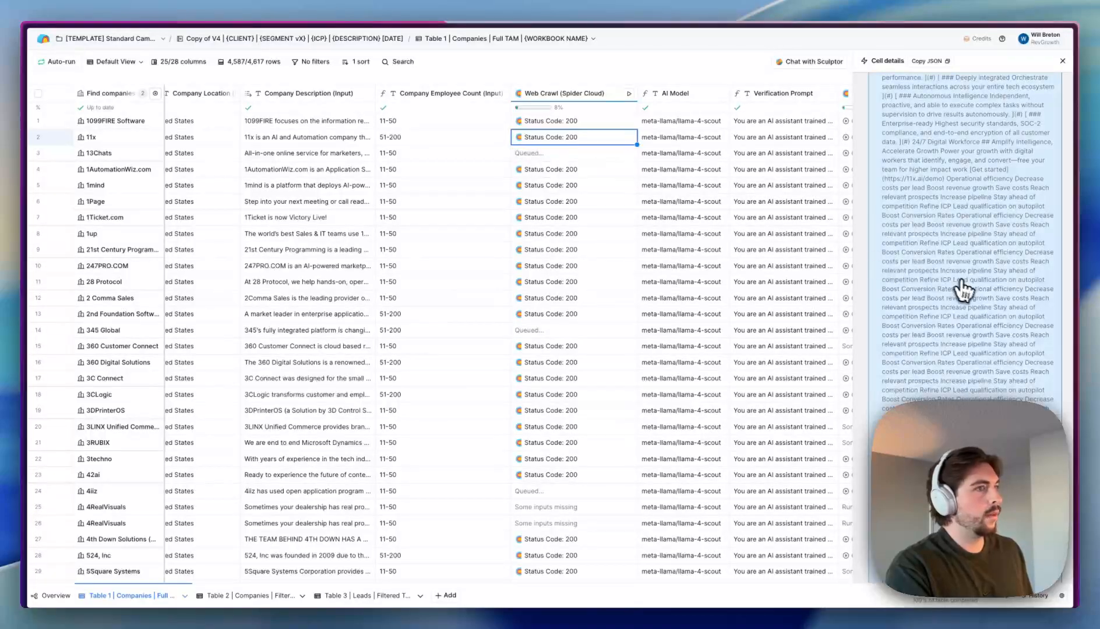
pyautogui.scroll(-10, 965, 293)
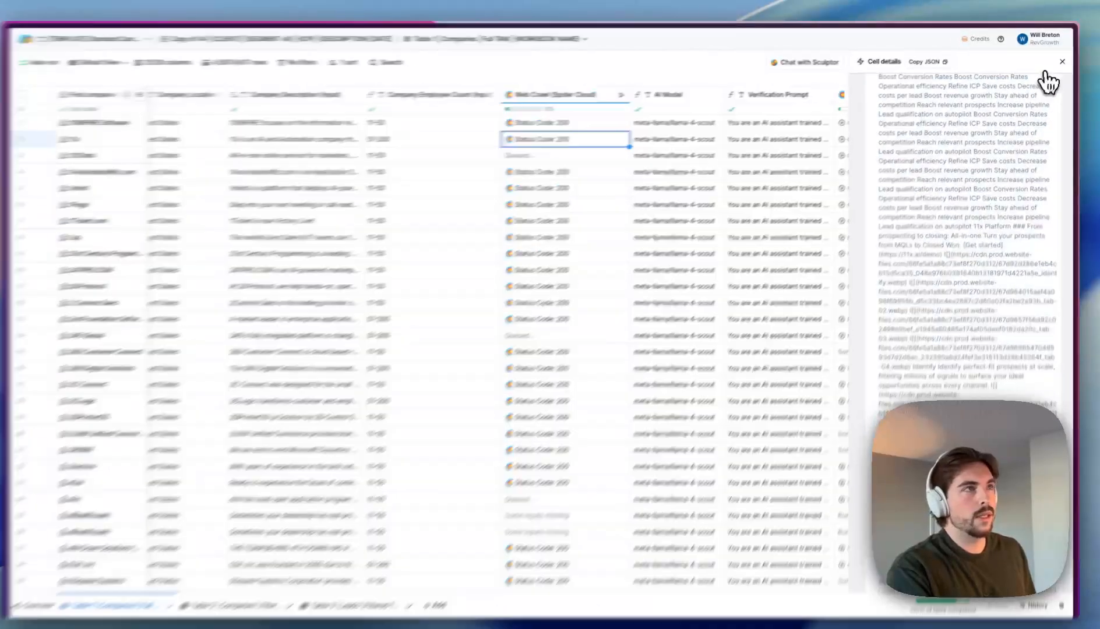
pyautogui.click(1062, 60)
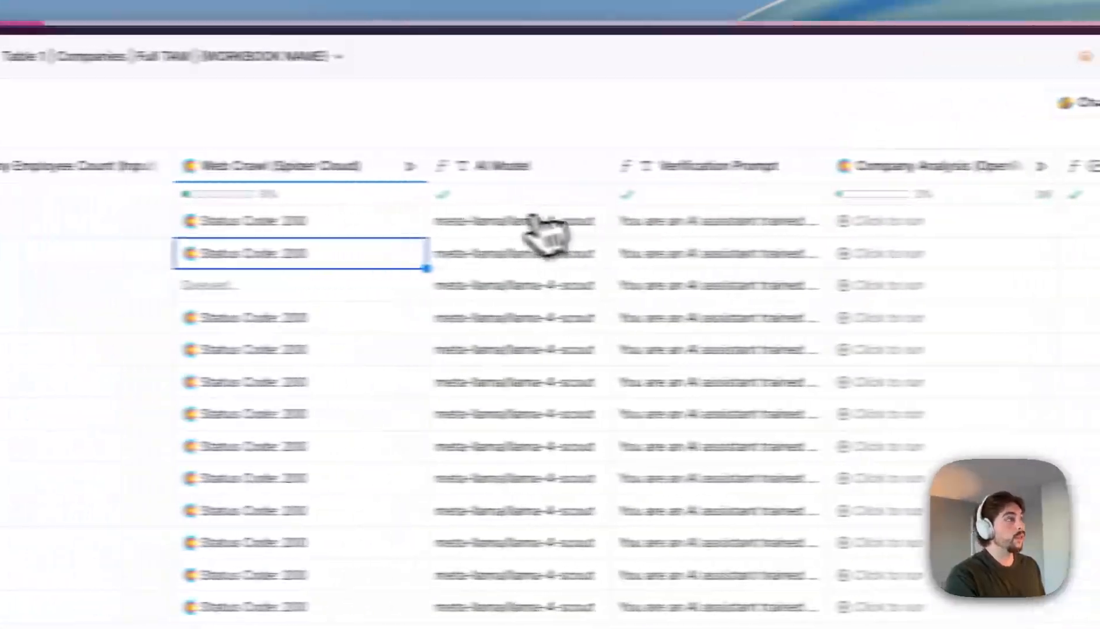
pyautogui.click(291, 255)
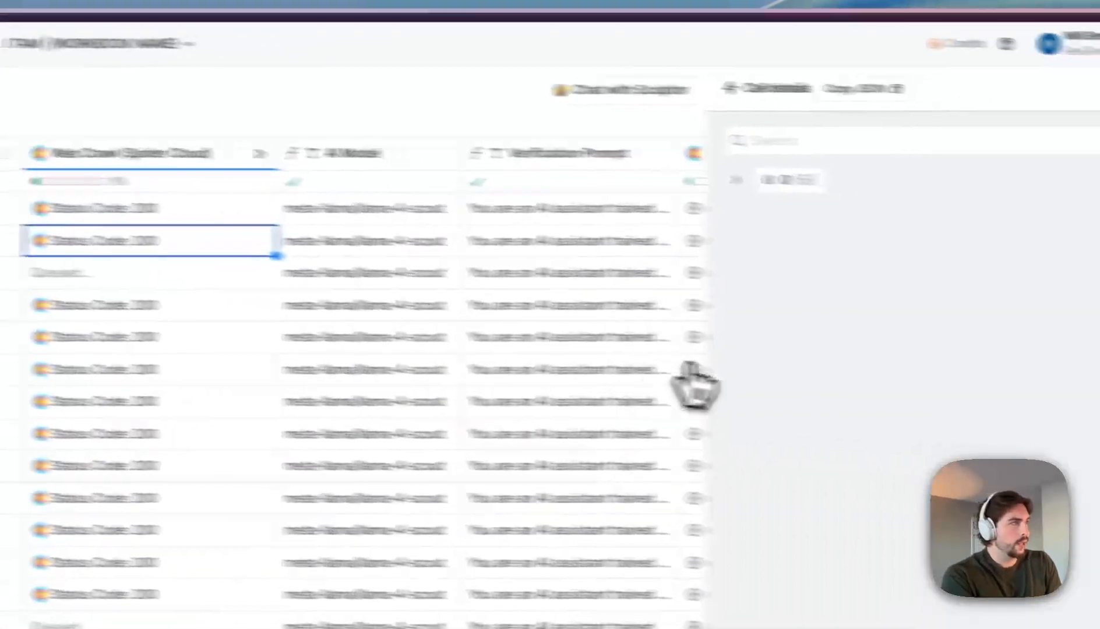
pyautogui.click(735, 180)
pyautogui.scroll(-10, 778, 373)
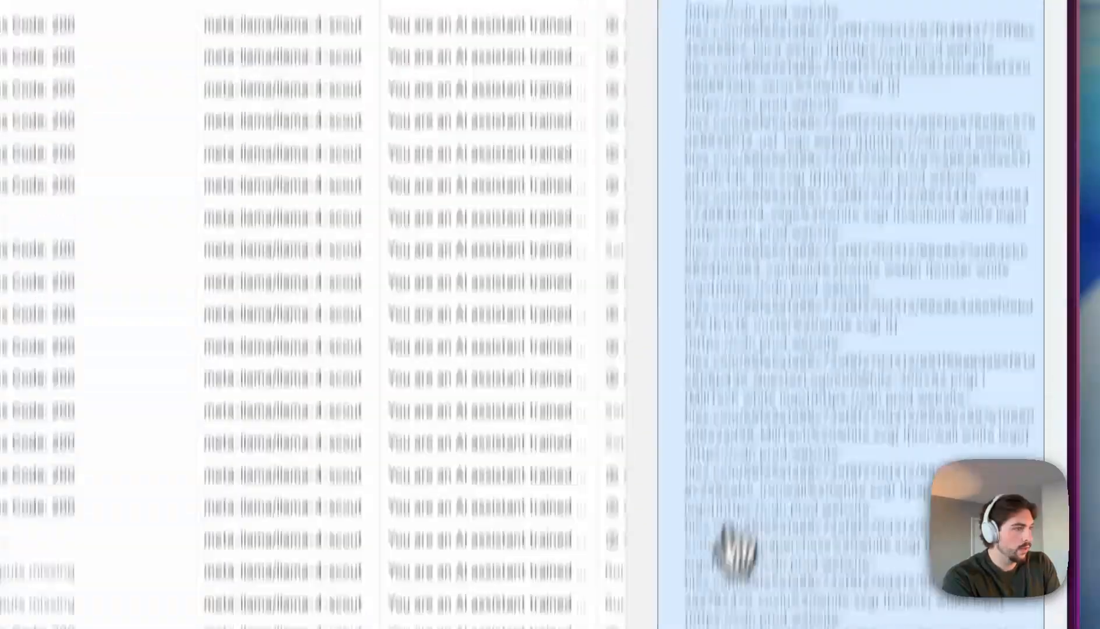
pyautogui.scroll(10, 728, 443)
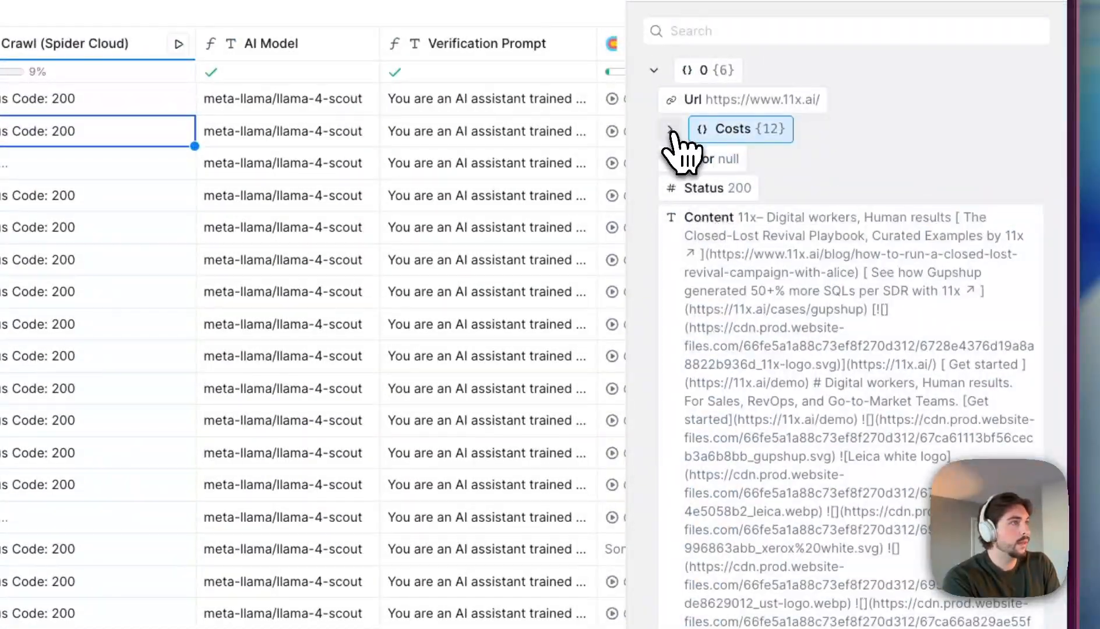
pyautogui.click(676, 133)
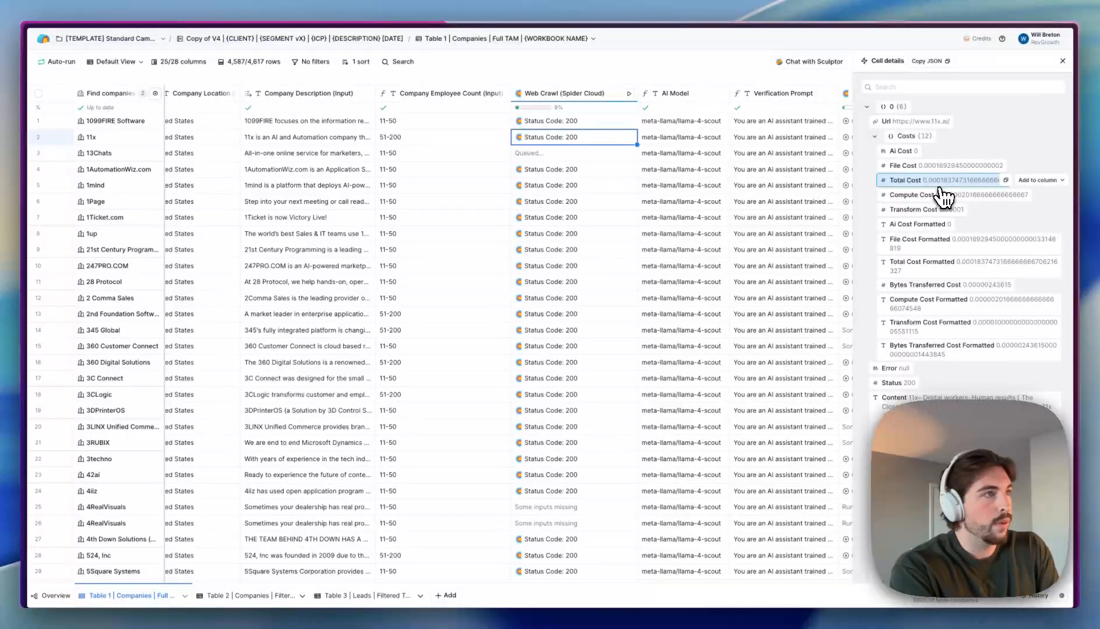
pyautogui.click(1062, 62)
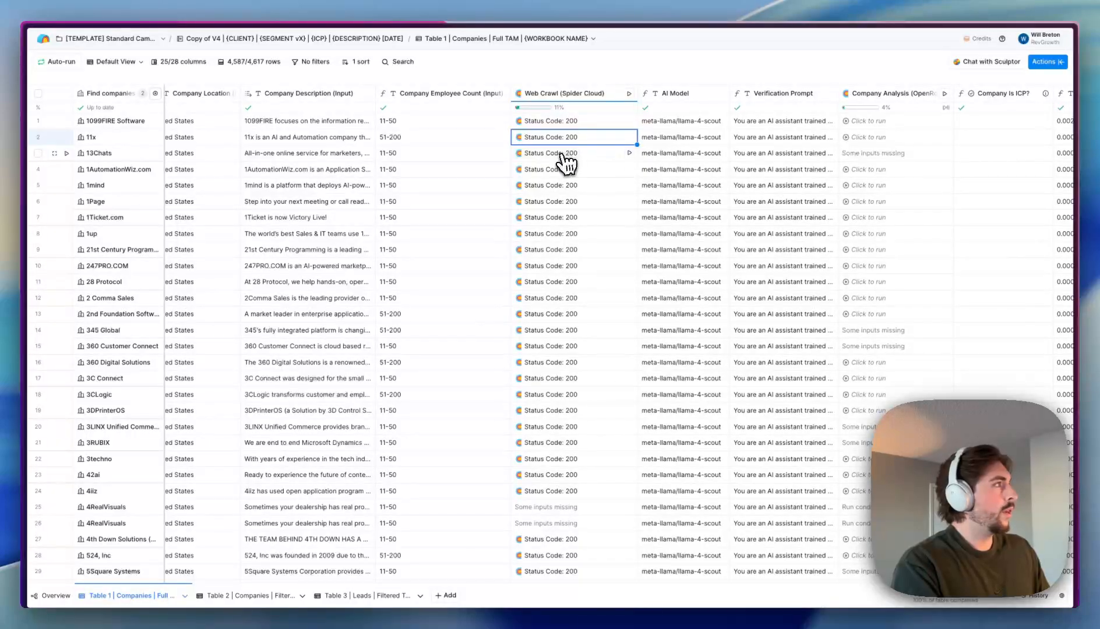
pyautogui.hscroll(5, 610, 169)
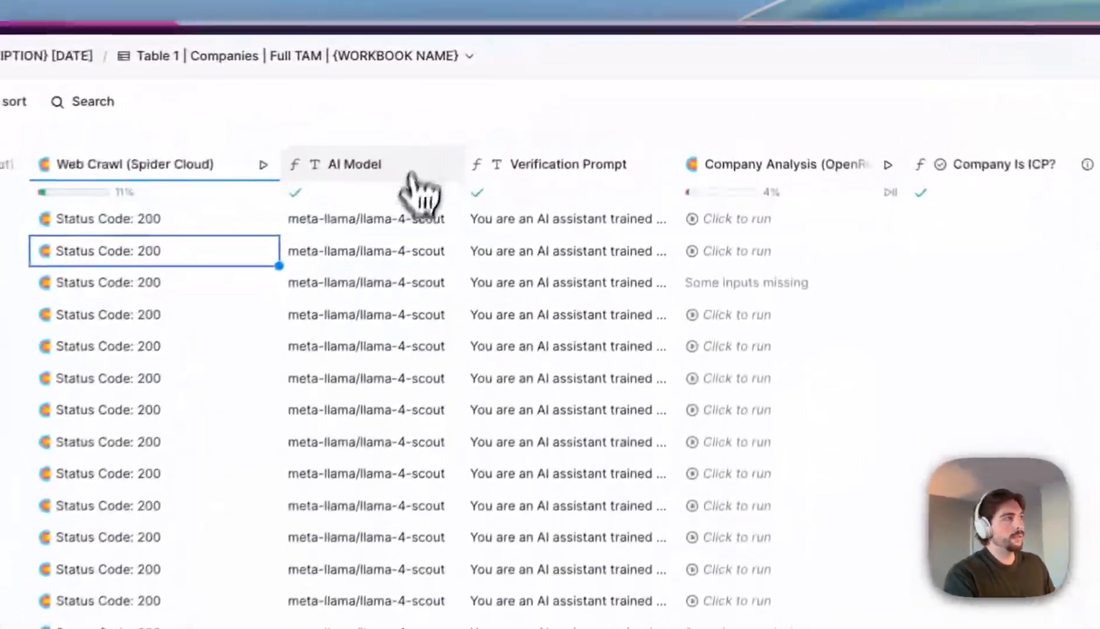
pyautogui.click(551, 105)
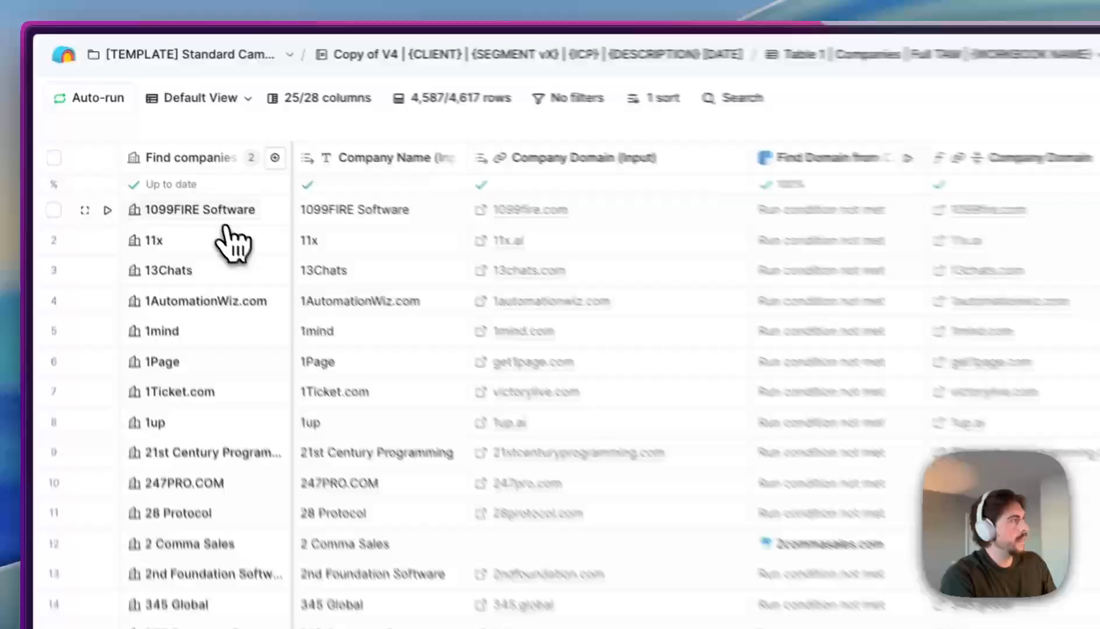
pyautogui.click(116, 121)
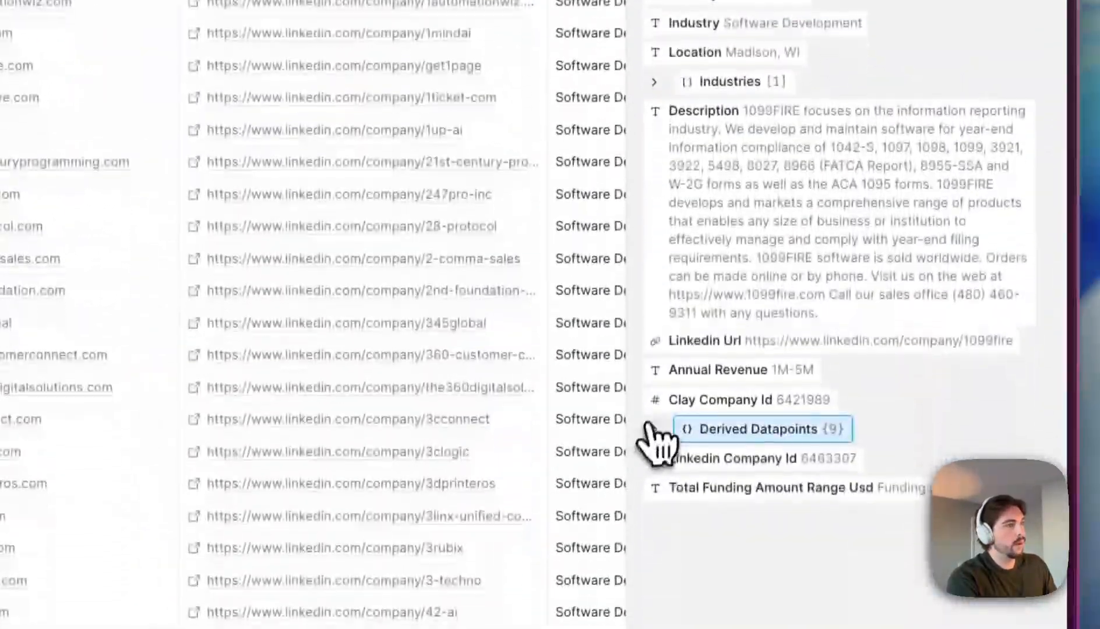
pyautogui.click(653, 434)
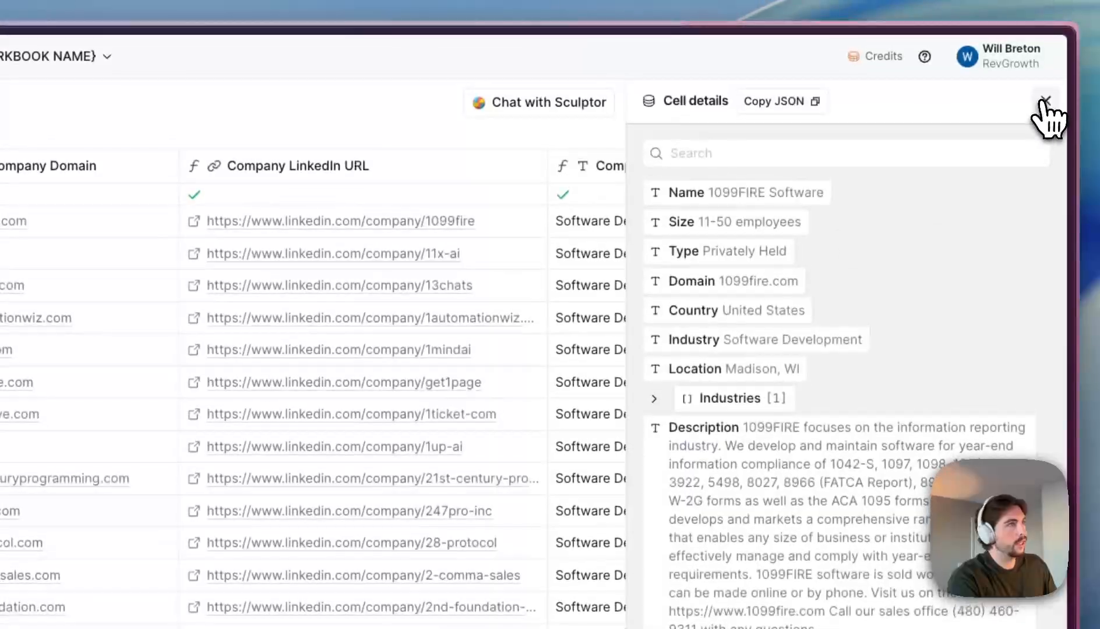
pyautogui.click(1043, 87)
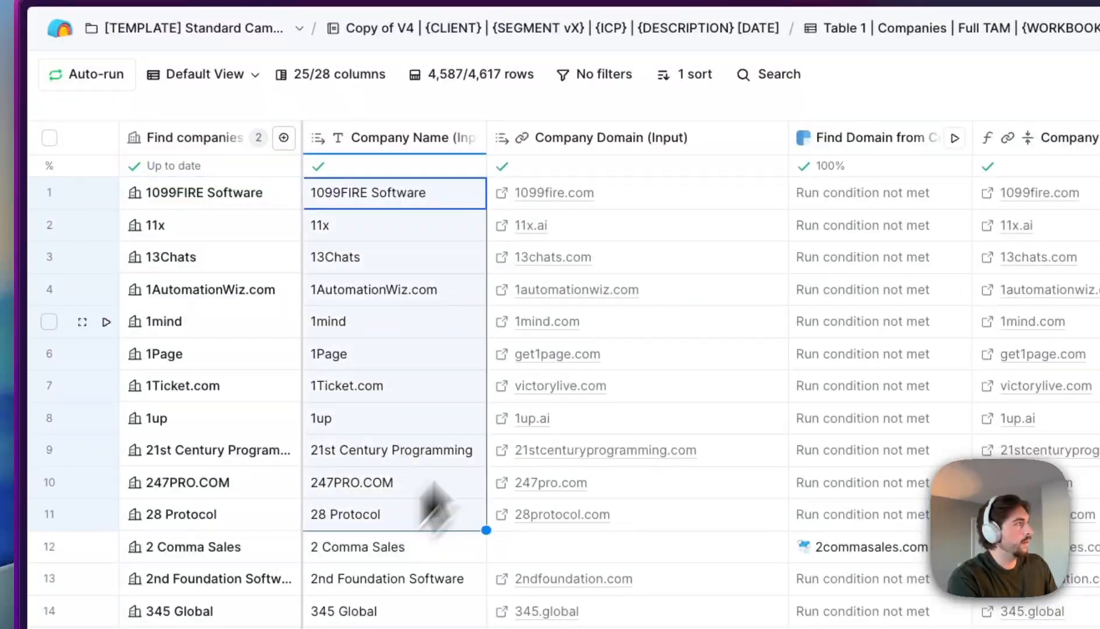
# - Review the Find Domain from Company Name column settings and close them
pyautogui.moveTo(668, 227); pyautogui.dragTo(722, 514)
pyautogui.hscroll(5, 713, 384)
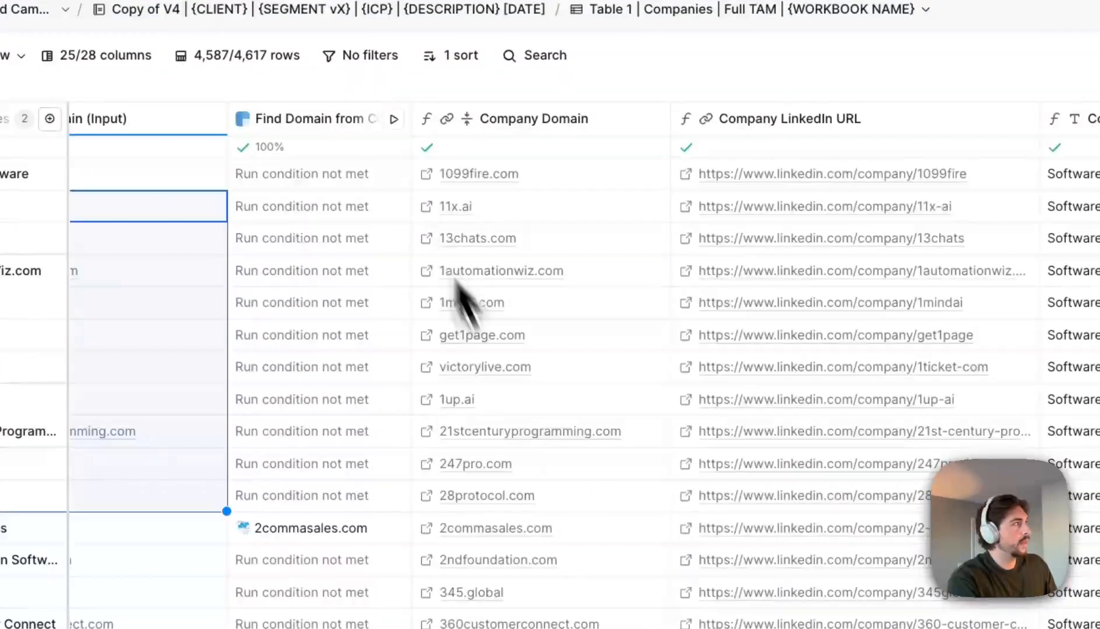
pyautogui.click(337, 123)
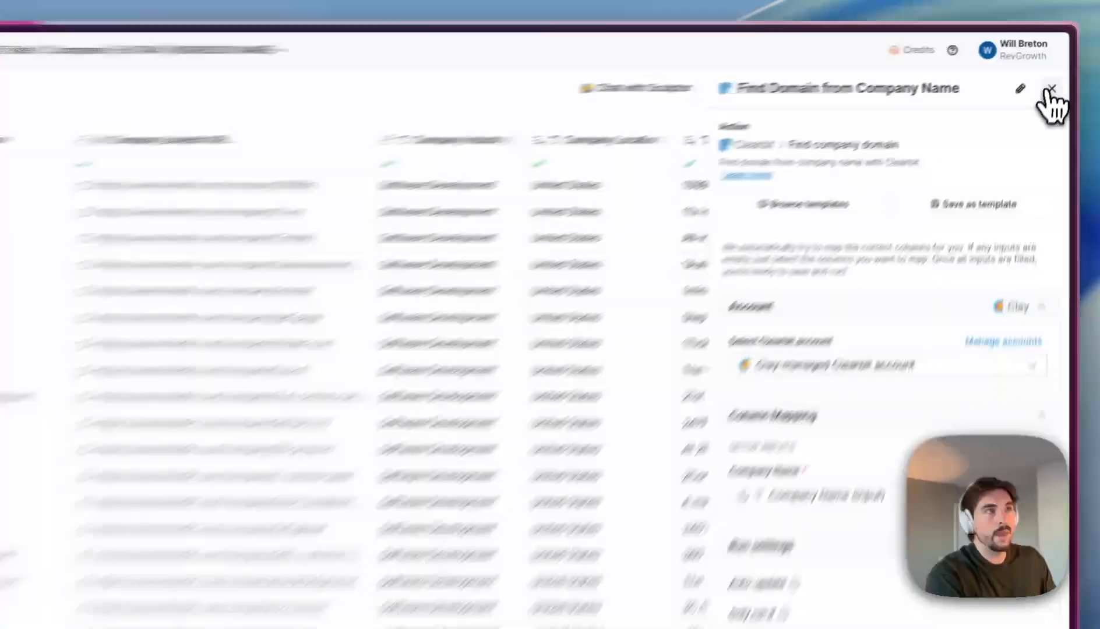
pyautogui.click(1062, 62)
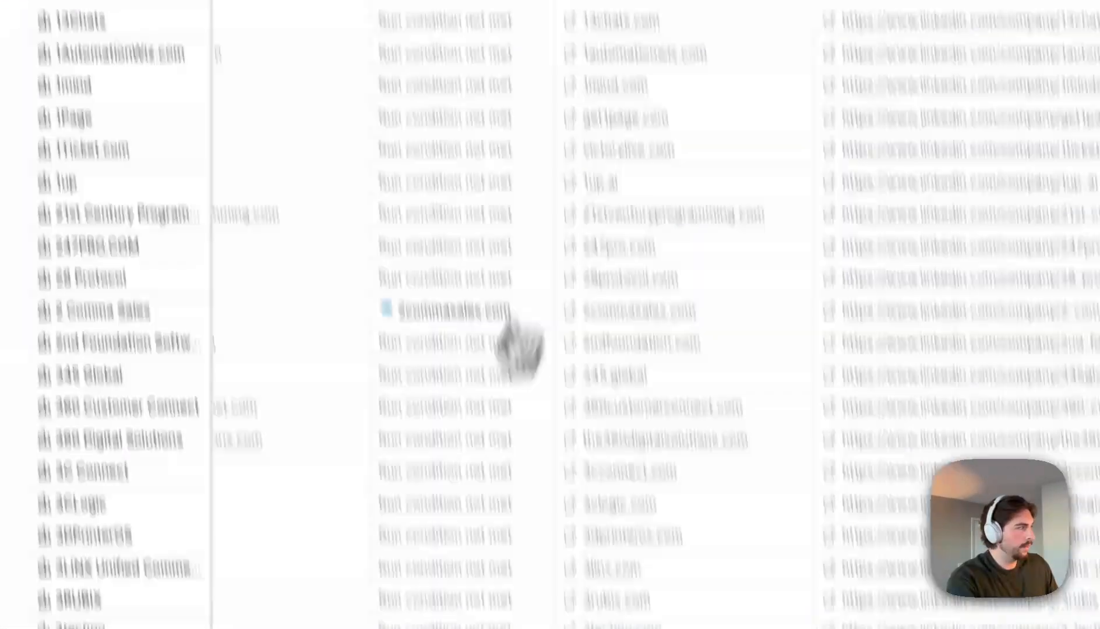
# - Check the 4RealVisuals row missing a domain and bring up the Company Domain column options
pyautogui.scroll(-10, 454, 279)
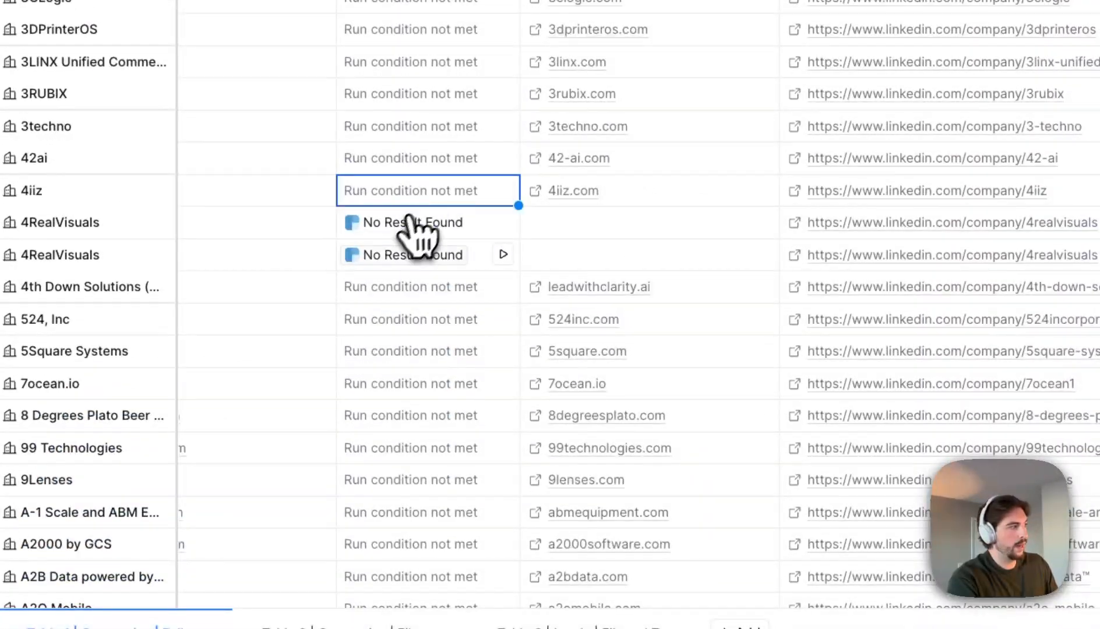
pyautogui.hscroll(-5, 527, 239)
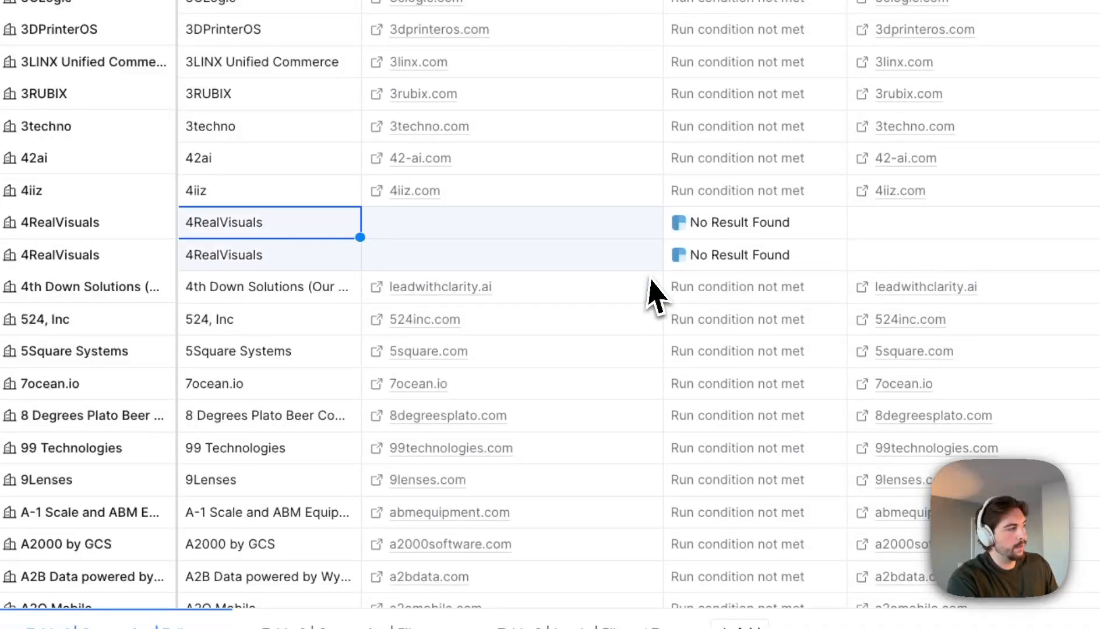
pyautogui.click(547, 260)
pyautogui.hscroll(4, 640, 247)
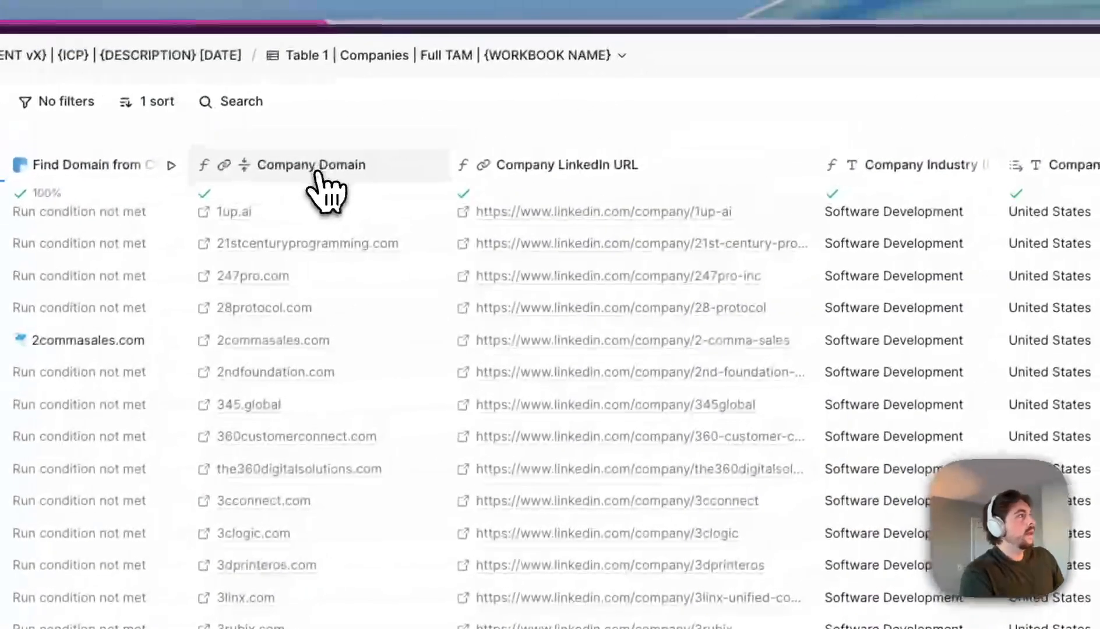
pyautogui.click(327, 192)
# - Close the Company Domain settings and scroll the table toward the AI Model columns
pyautogui.click(291, 244)
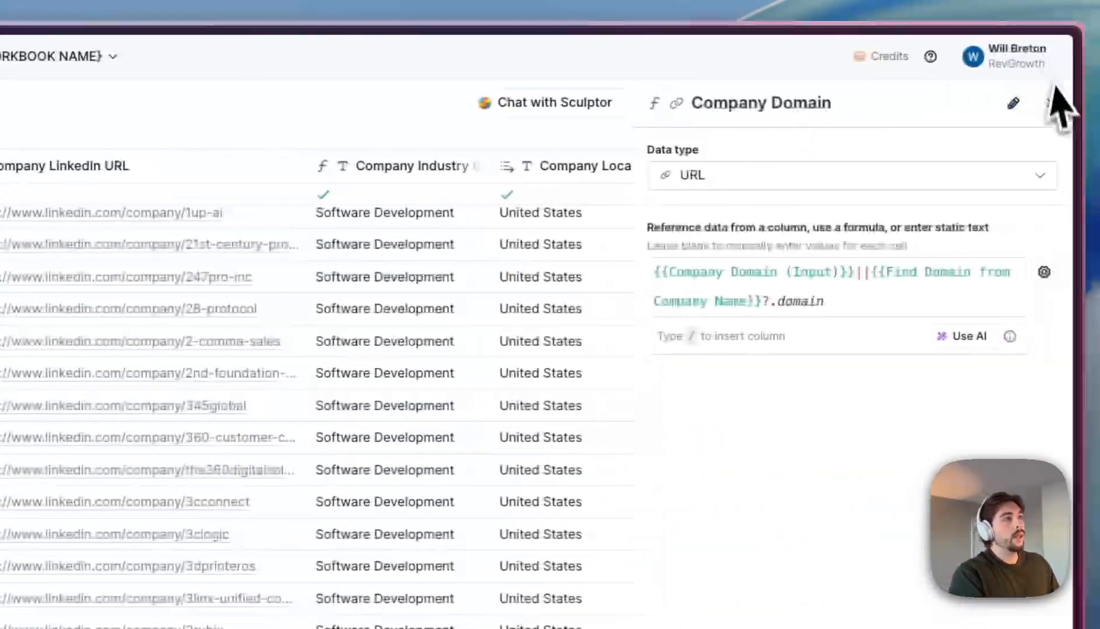
pyautogui.click(1049, 103)
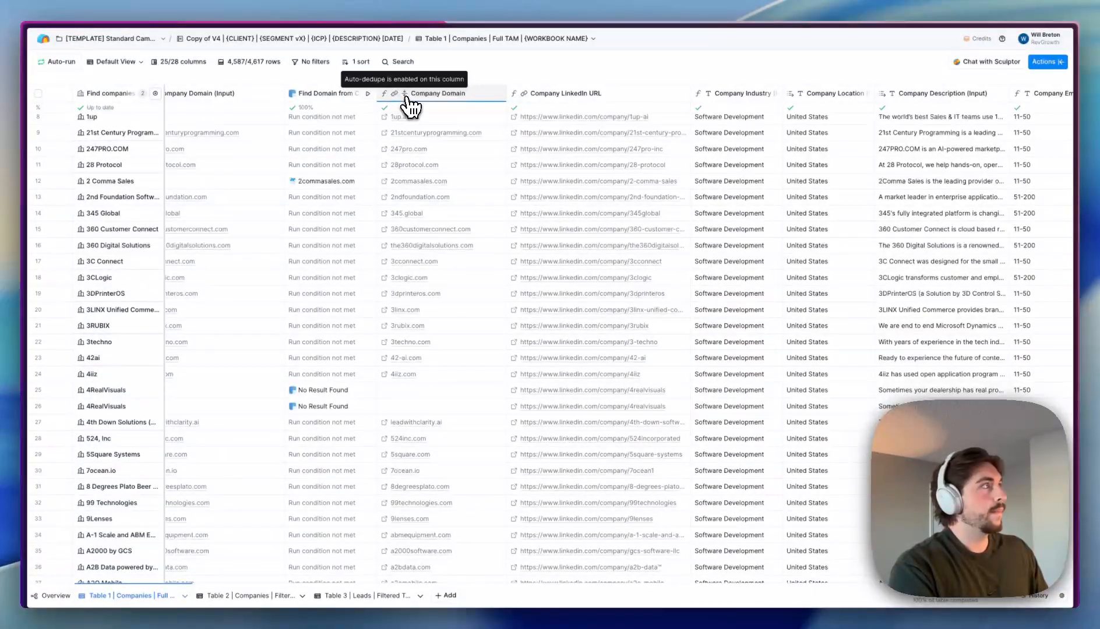
pyautogui.scroll(-10, 459, 429)
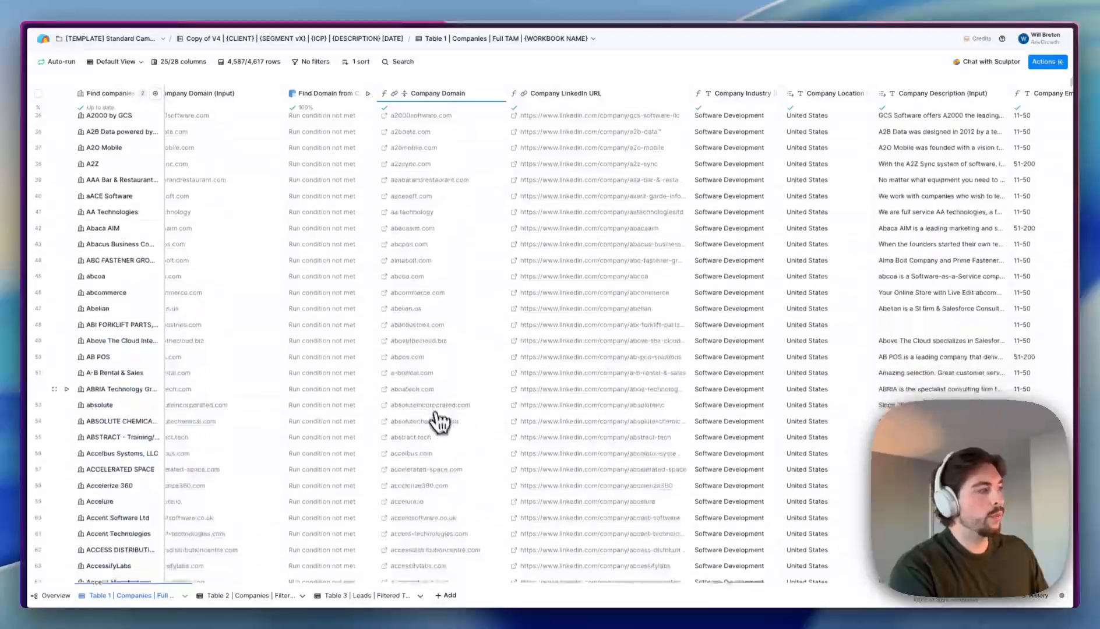
pyautogui.scroll(13, 643, 270)
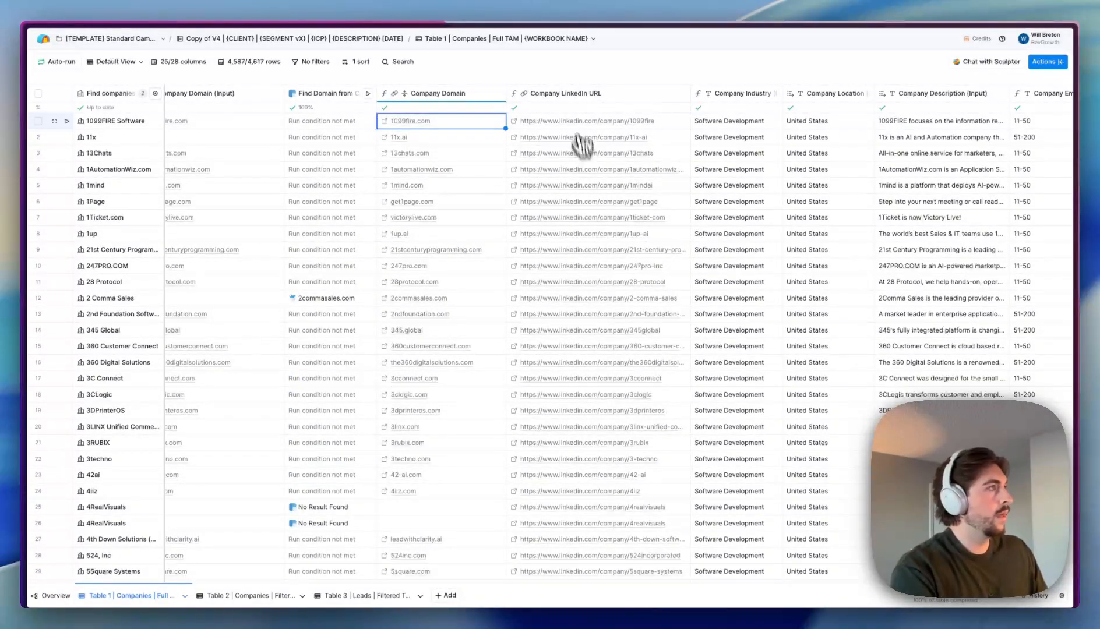
pyautogui.hscroll(8, 582, 145)
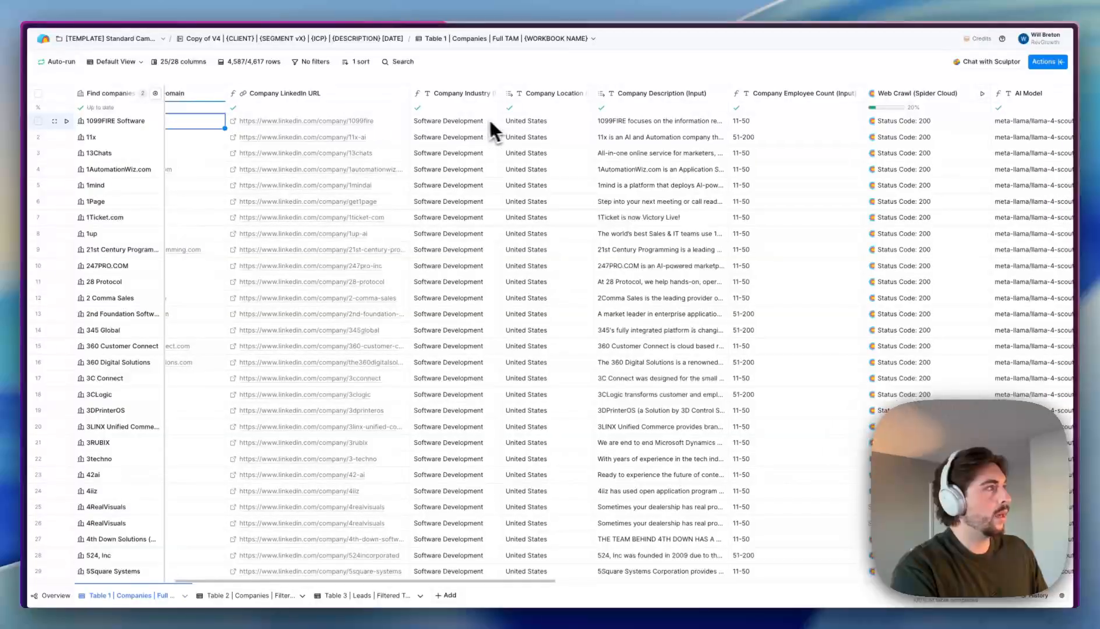
# - Select company descriptions and employee counts from 1099FIRE through 3CLogic for review
pyautogui.hscroll(3, 541, 130)
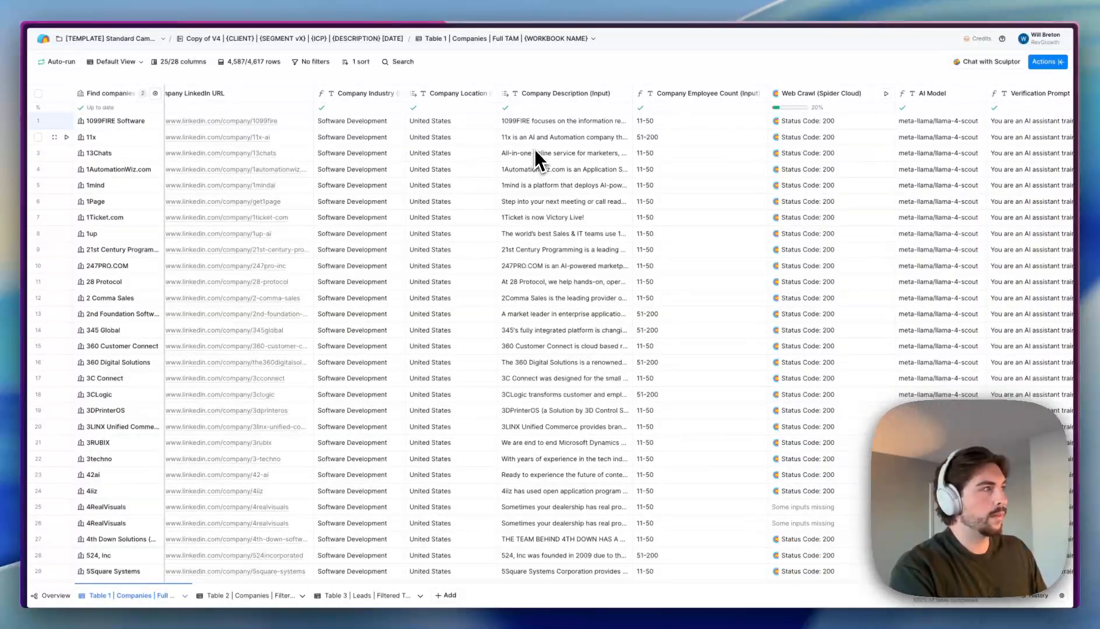
pyautogui.click(546, 123)
pyautogui.keyDown('shift'); pyautogui.click(554, 346); pyautogui.keyUp('shift')
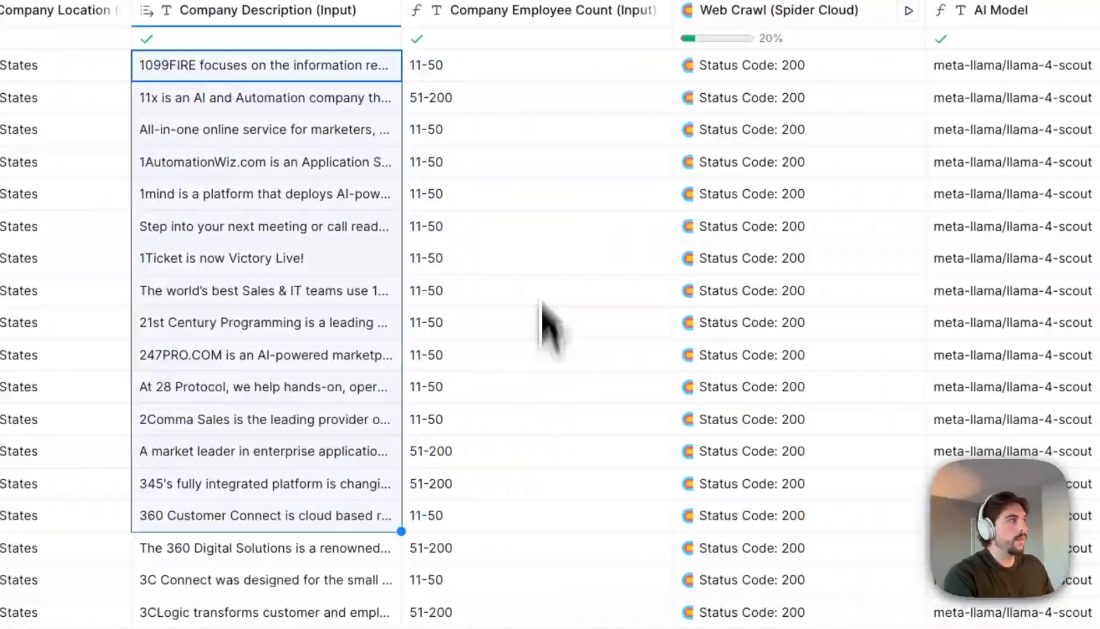
pyautogui.moveTo(504, 70); pyautogui.dragTo(499, 485)
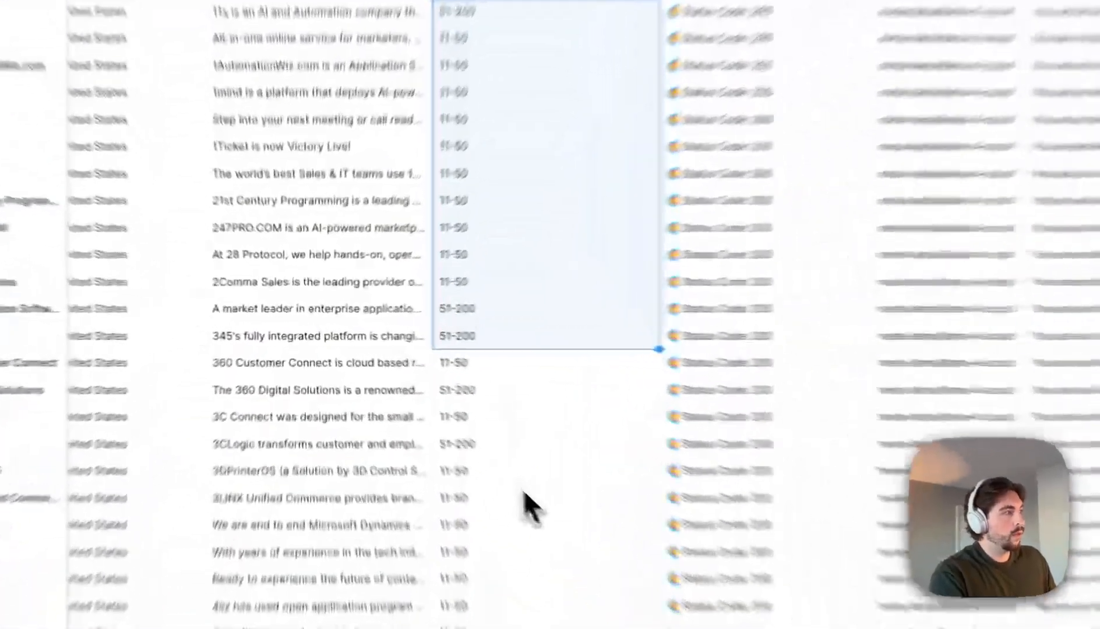
pyautogui.moveTo(435, 426); pyautogui.dragTo(430, 221)
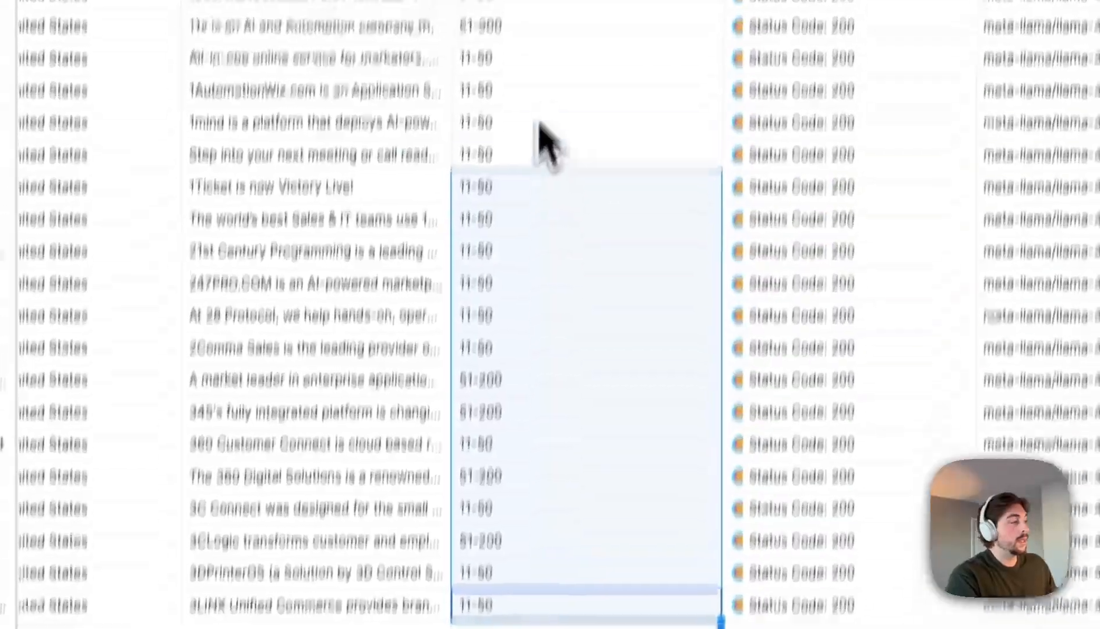
pyautogui.moveTo(534, 115); pyautogui.dragTo(618, 545)
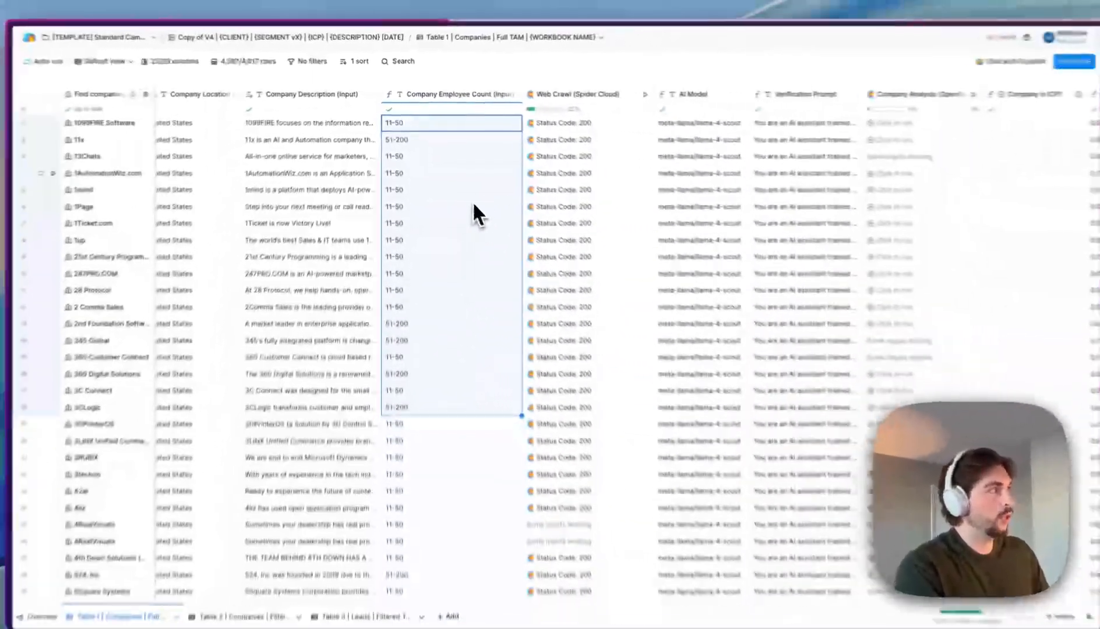
# - Inspect the first row's AI Model value, then bring up the Verification Prompt column menu
pyautogui.hscroll(3, 702, 231)
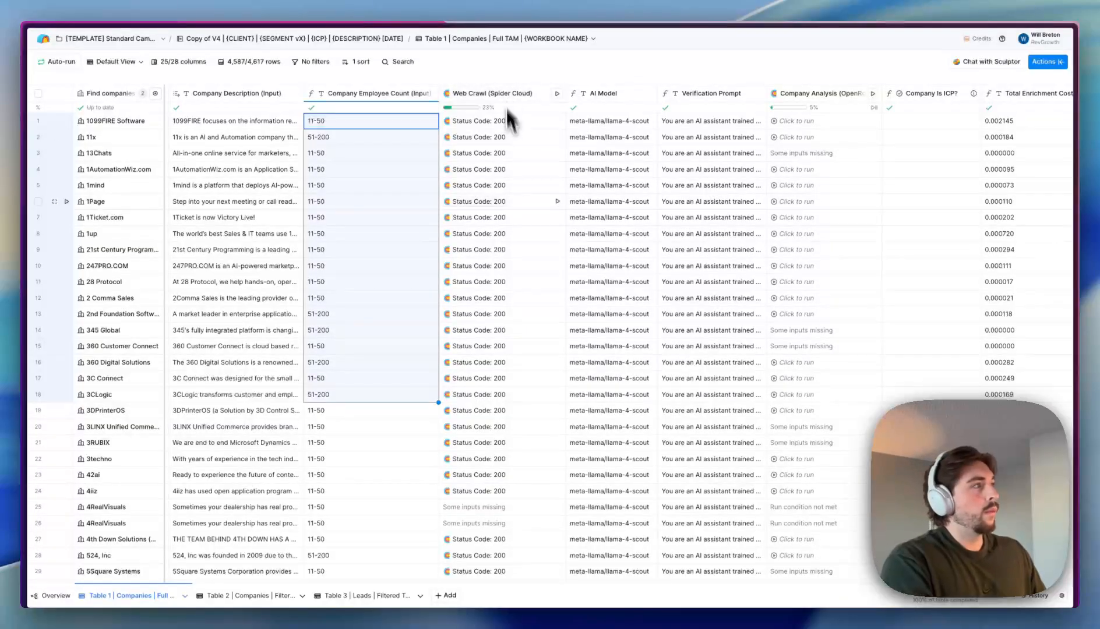
pyautogui.hscroll(3, 515, 203)
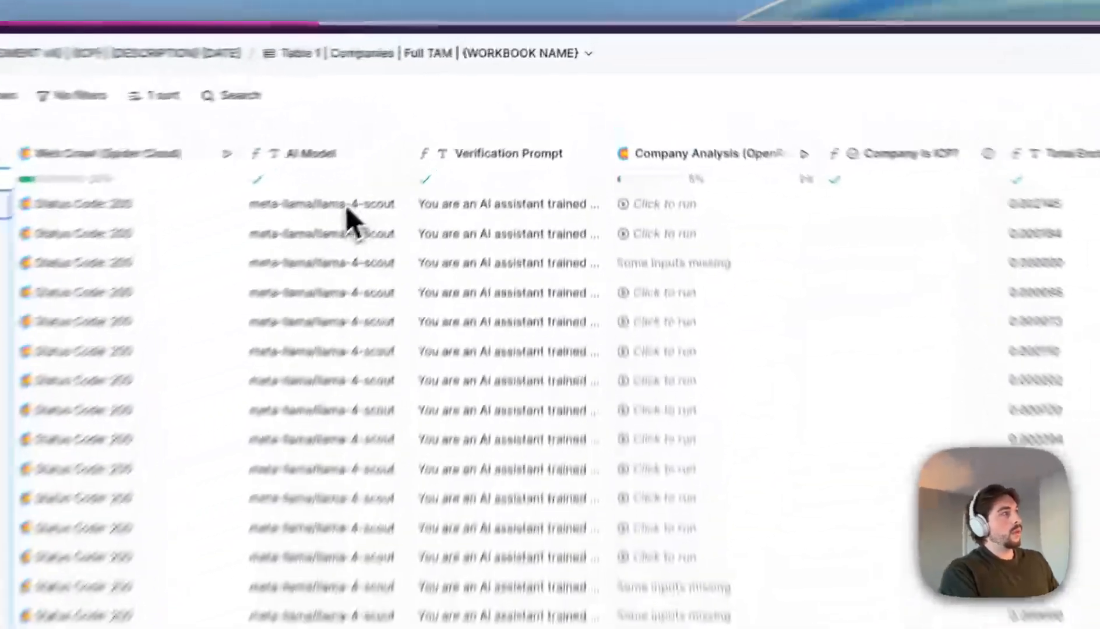
pyautogui.click(345, 206)
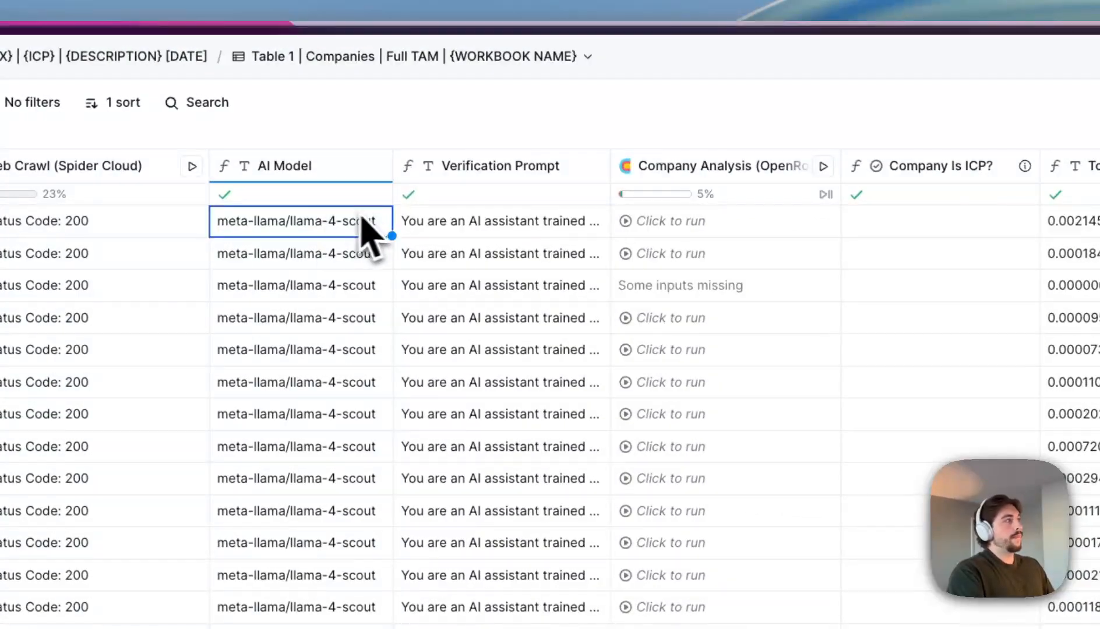
pyautogui.doubleClick(306, 241)
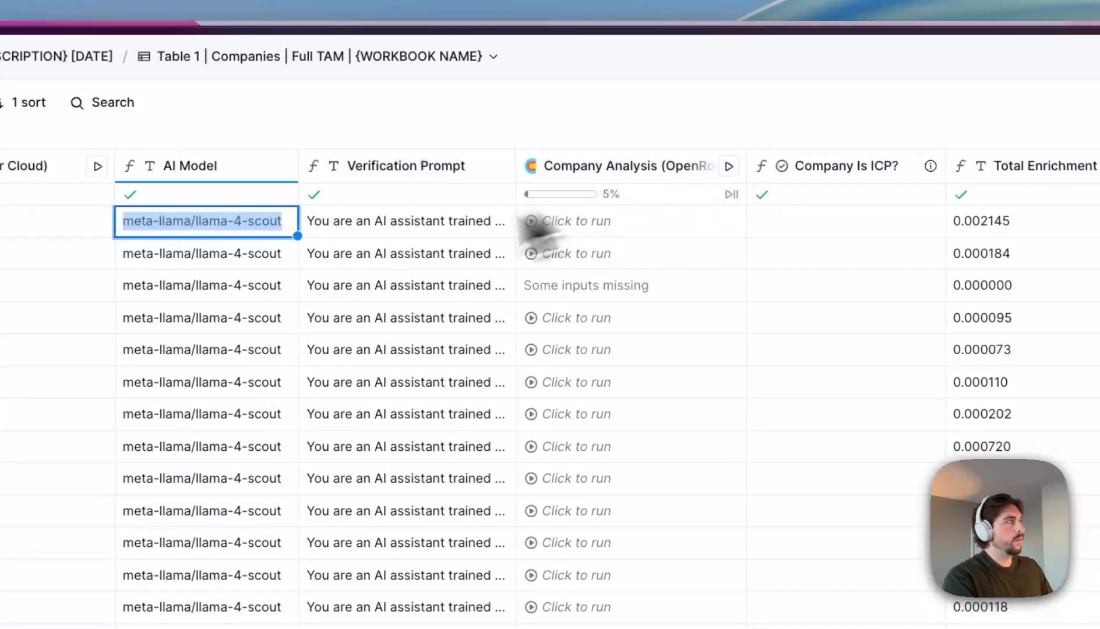
pyautogui.click(356, 259)
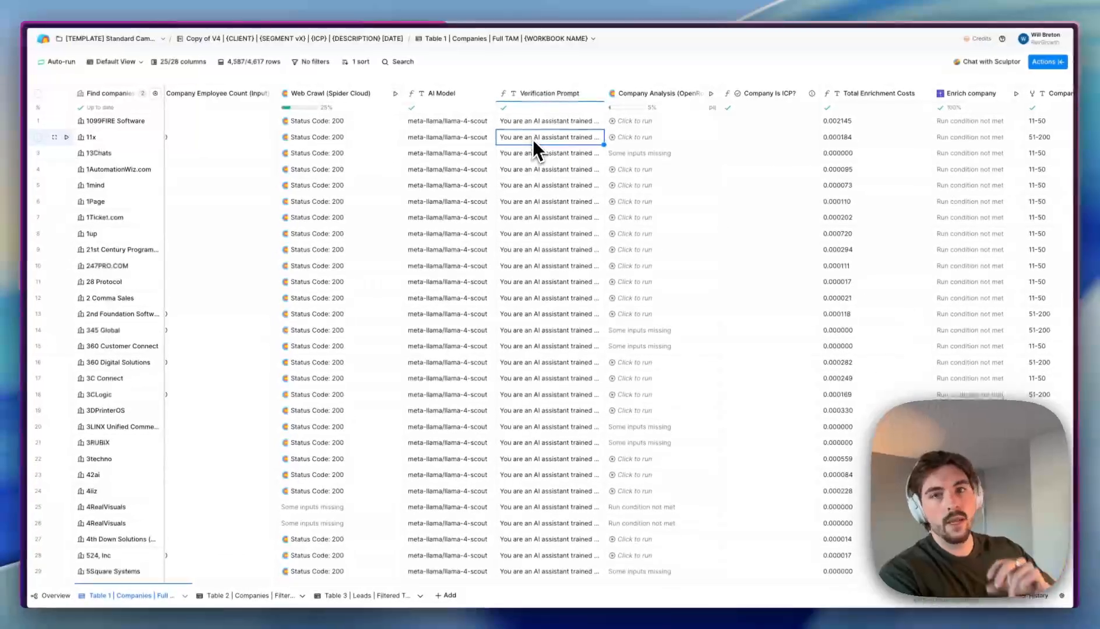
pyautogui.click(541, 95)
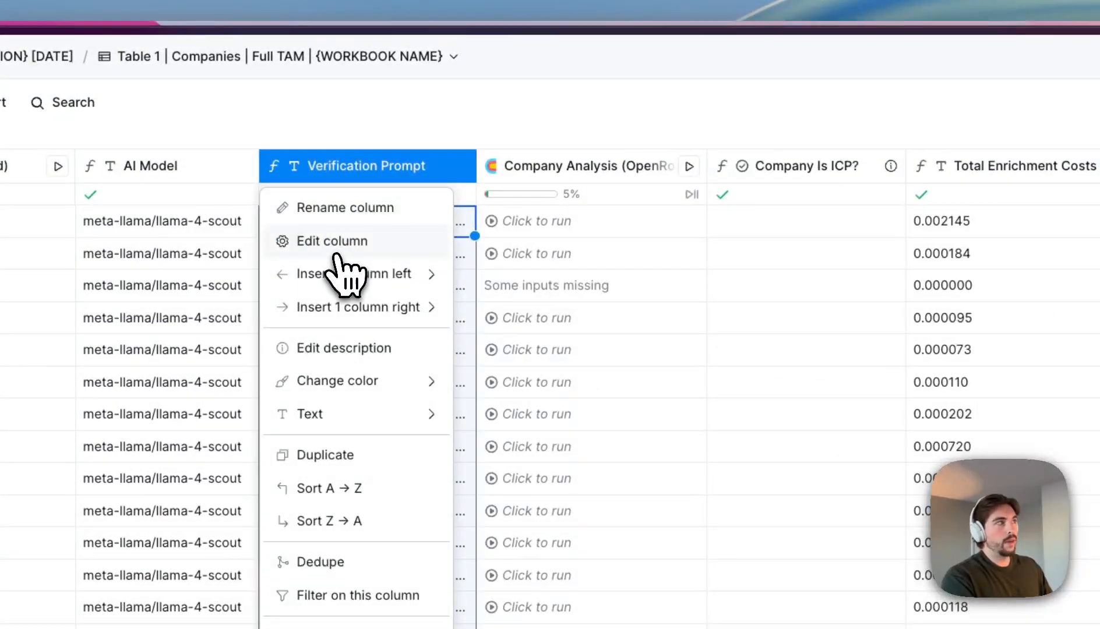
# - Edit the Verification Prompt column and highlight its hotel-operating requirements and website research task
pyautogui.click(337, 247)
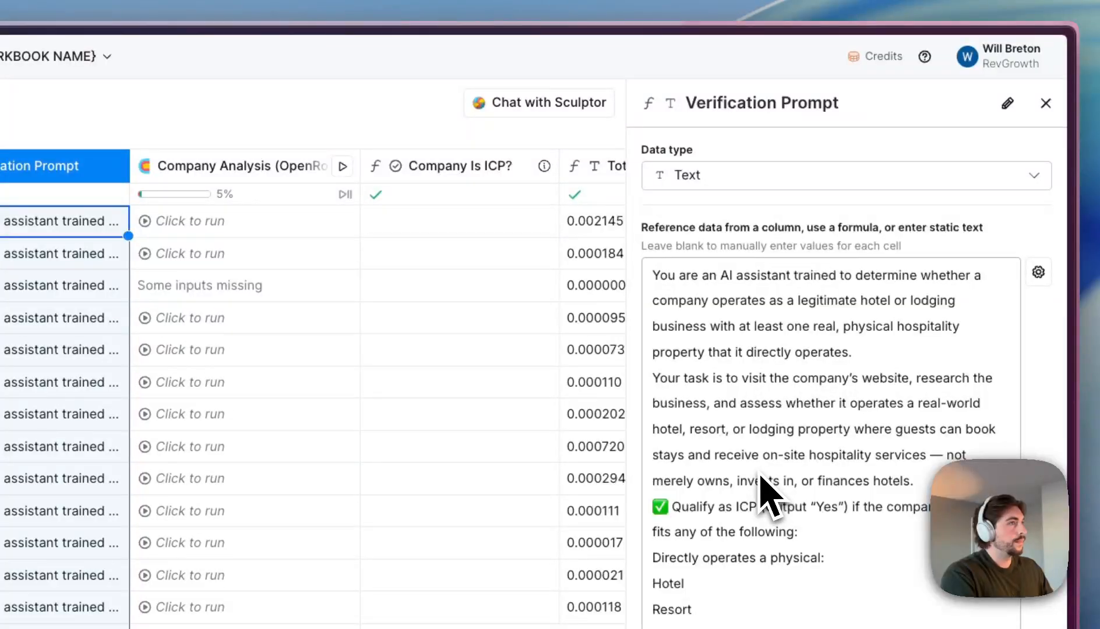
pyautogui.click(678, 288)
pyautogui.scroll(-10, 805, 520)
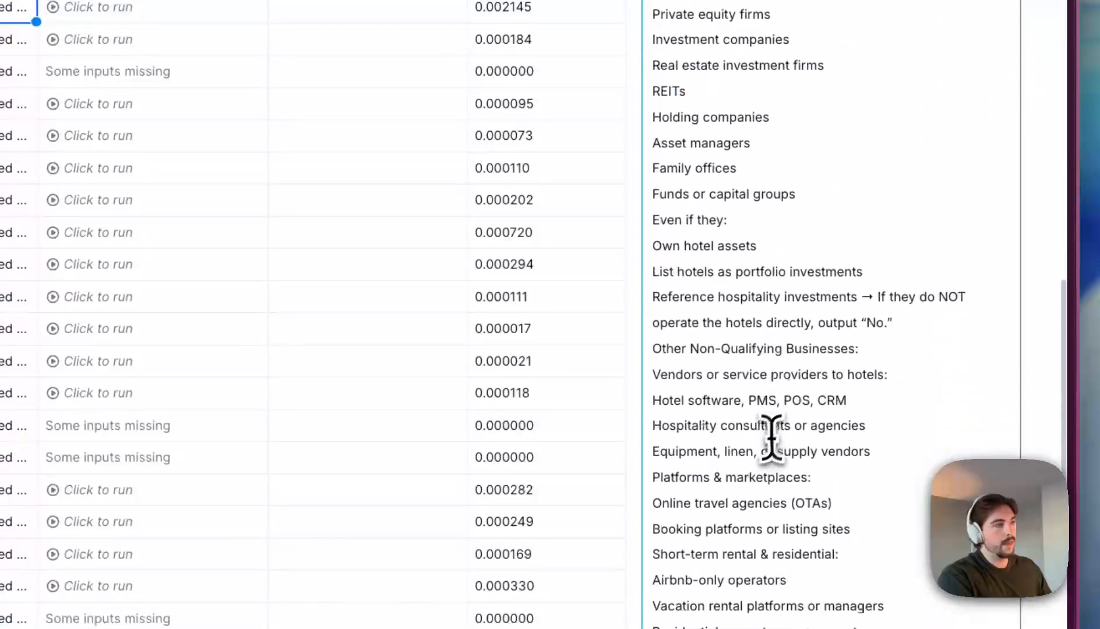
pyautogui.scroll(-5, 771, 437)
pyautogui.scroll(15, 764, 435)
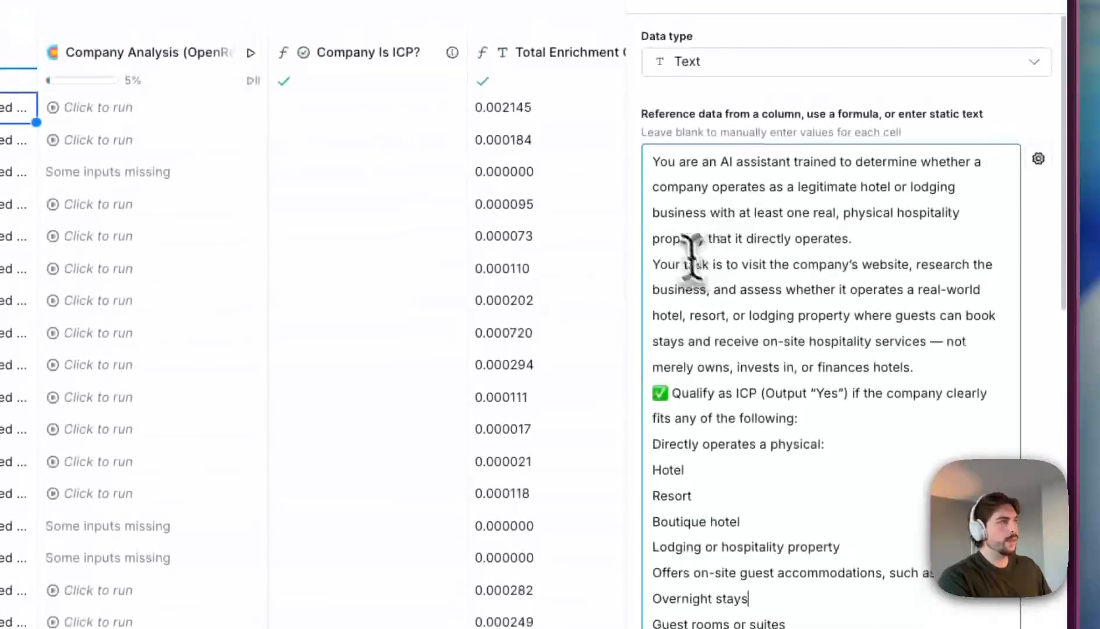
pyautogui.click(867, 239)
pyautogui.keyDown('shift'); pyautogui.click(668, 164); pyautogui.keyUp('shift')
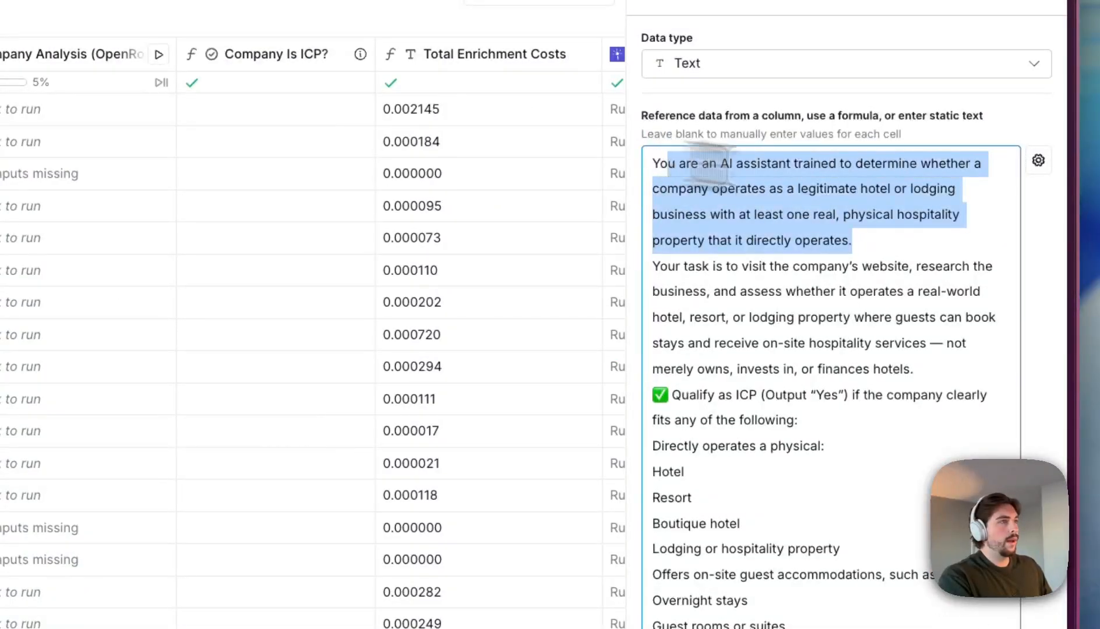
pyautogui.moveTo(769, 188); pyautogui.dragTo(940, 208)
pyautogui.moveTo(678, 215); pyautogui.dragTo(953, 210)
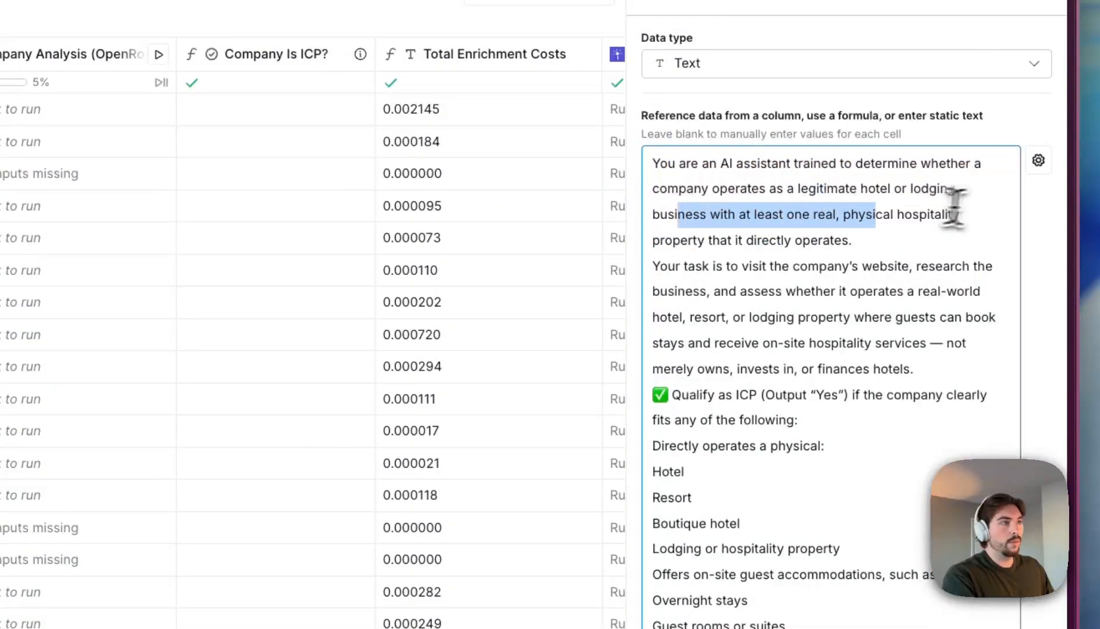
pyautogui.moveTo(817, 214); pyautogui.dragTo(906, 246)
pyautogui.click(906, 247)
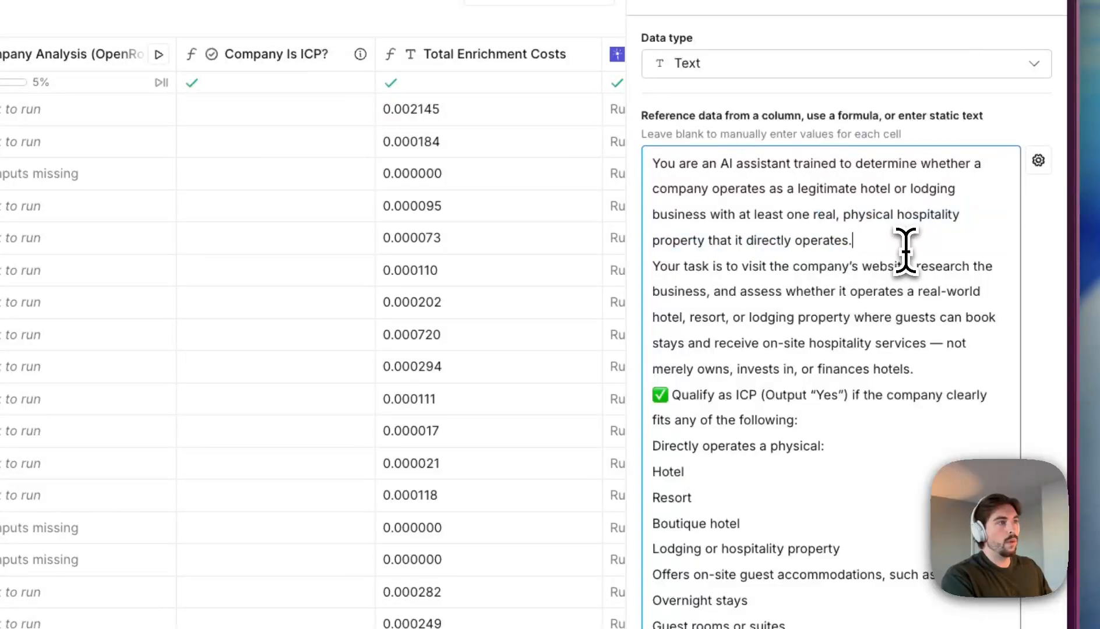
pyautogui.moveTo(705, 268); pyautogui.dragTo(878, 364)
pyautogui.click(879, 364)
# - Scroll through the prompt's positive keyword list and exclusion list
pyautogui.scroll(-2, 776, 332)
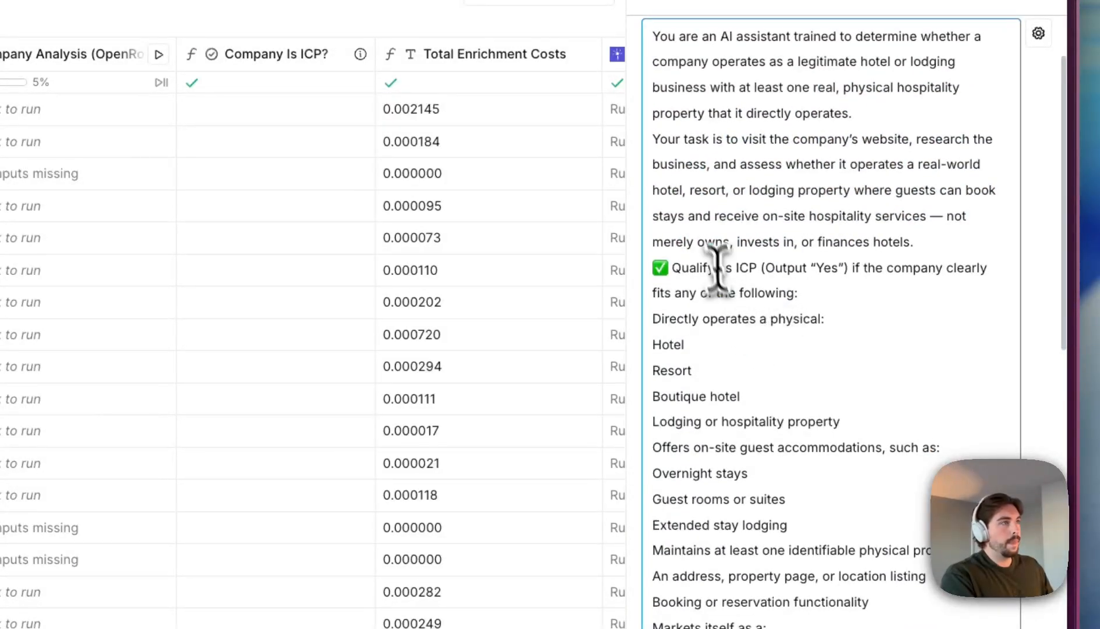
pyautogui.scroll(-6, 722, 256)
pyautogui.scroll(-1, 723, 257)
pyautogui.scroll(-4, 669, 308)
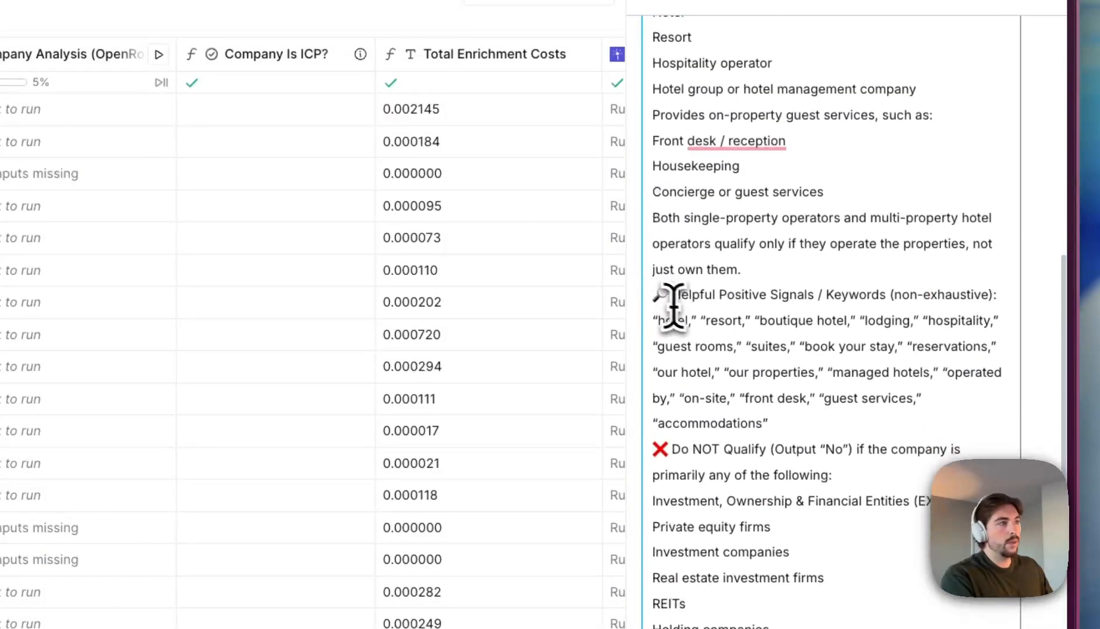
pyautogui.click(698, 321)
pyautogui.scroll(-3, 873, 384)
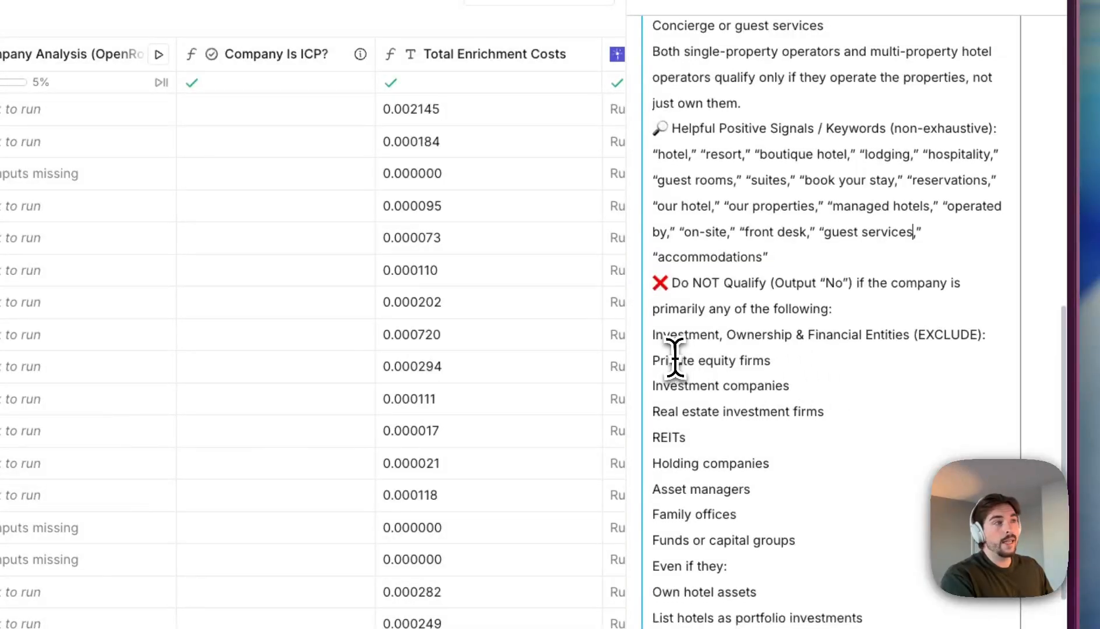
pyautogui.moveTo(675, 358); pyautogui.dragTo(765, 543)
pyautogui.click(814, 496)
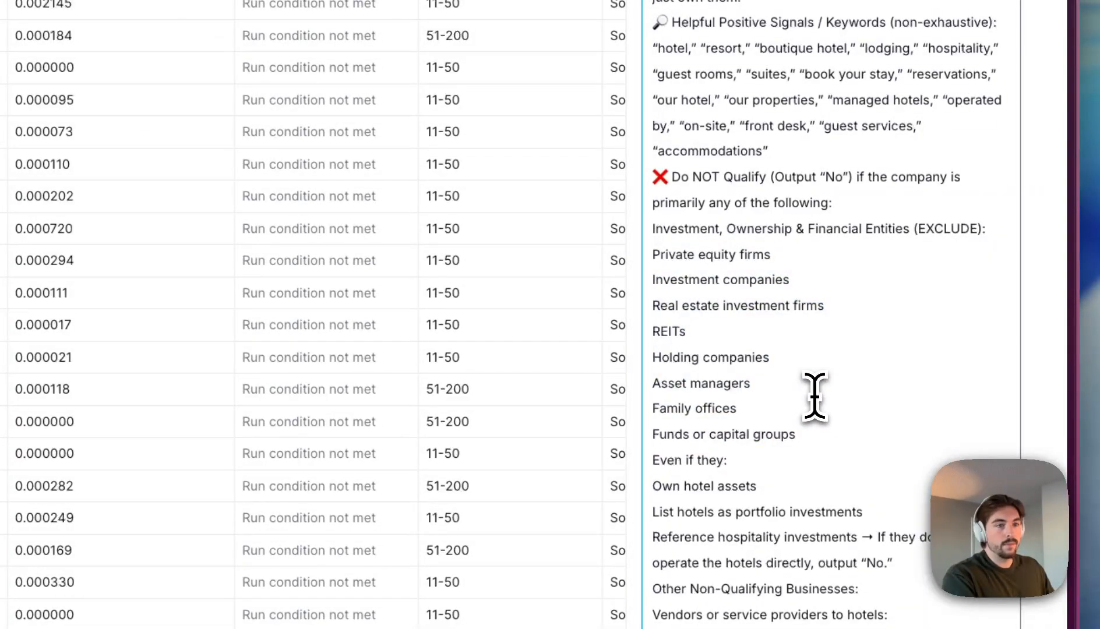
pyautogui.scroll(-6, 814, 398)
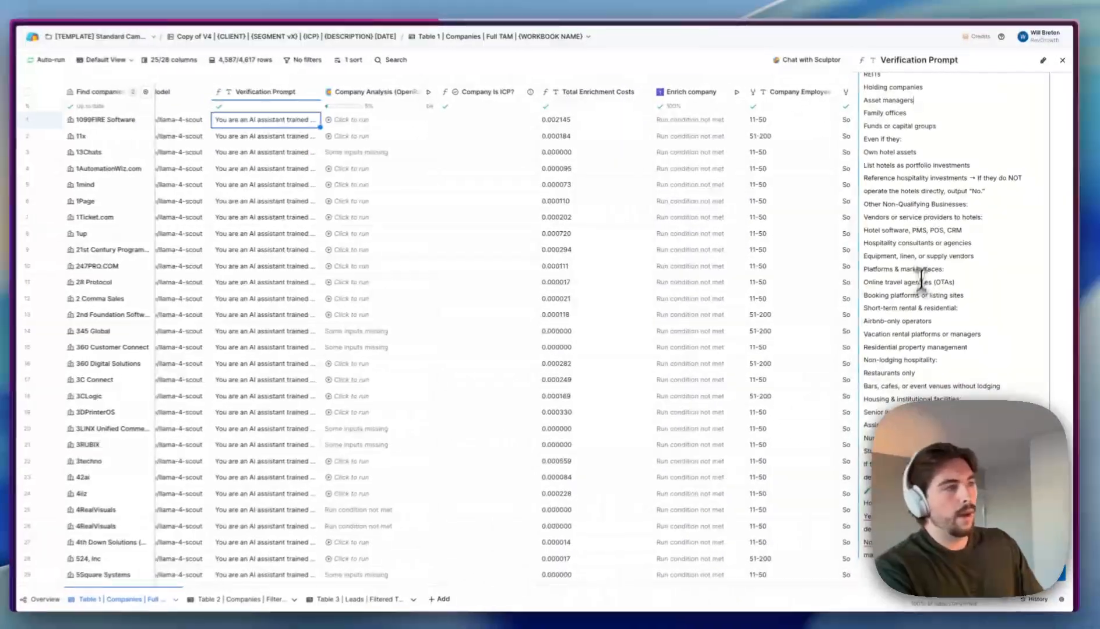
pyautogui.scroll(3, 920, 276)
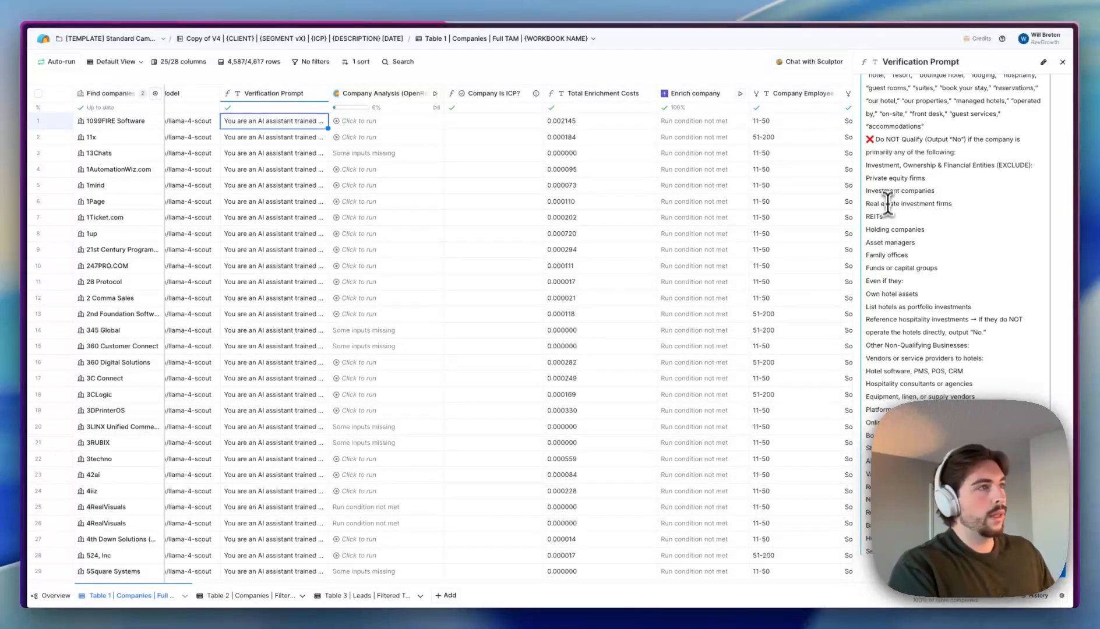
pyautogui.scroll(-5, 888, 274)
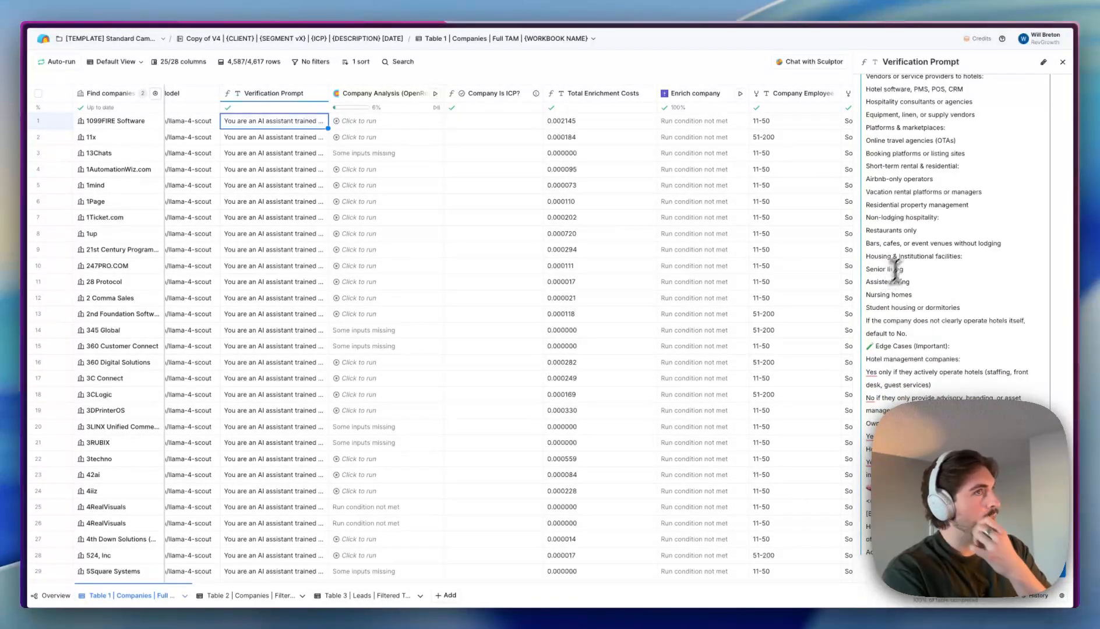
pyautogui.scroll(12, 980, 100)
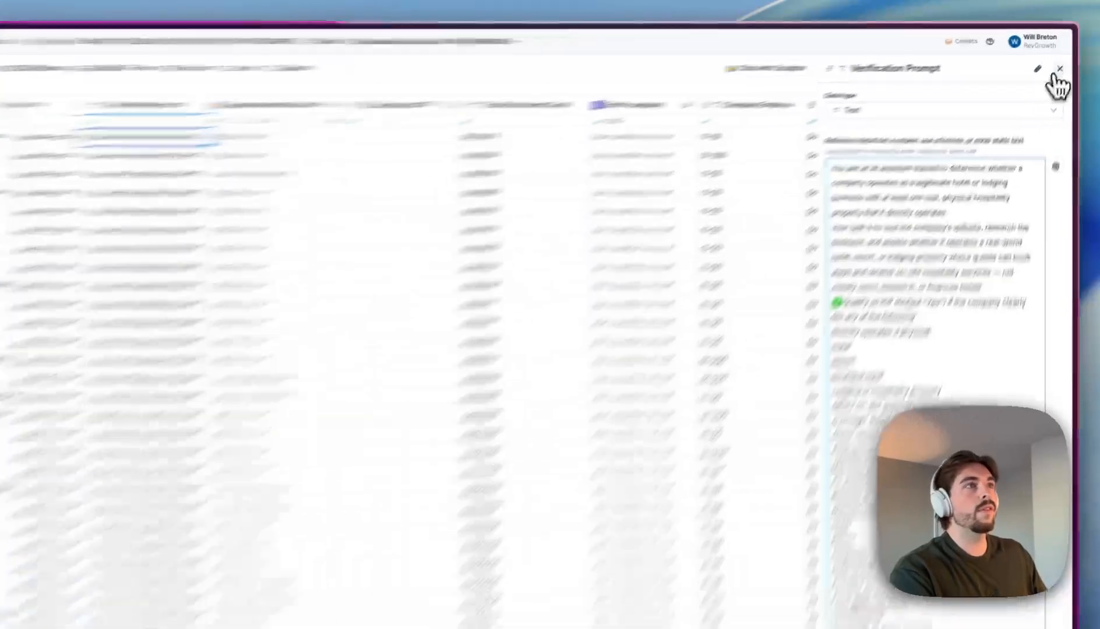
# - Close the prompt panel and scroll the table over to the Verification Prompt column
pyautogui.click(1063, 62)
pyautogui.hscroll(10, 281, 182)
pyautogui.hscroll(-10, 457, 223)
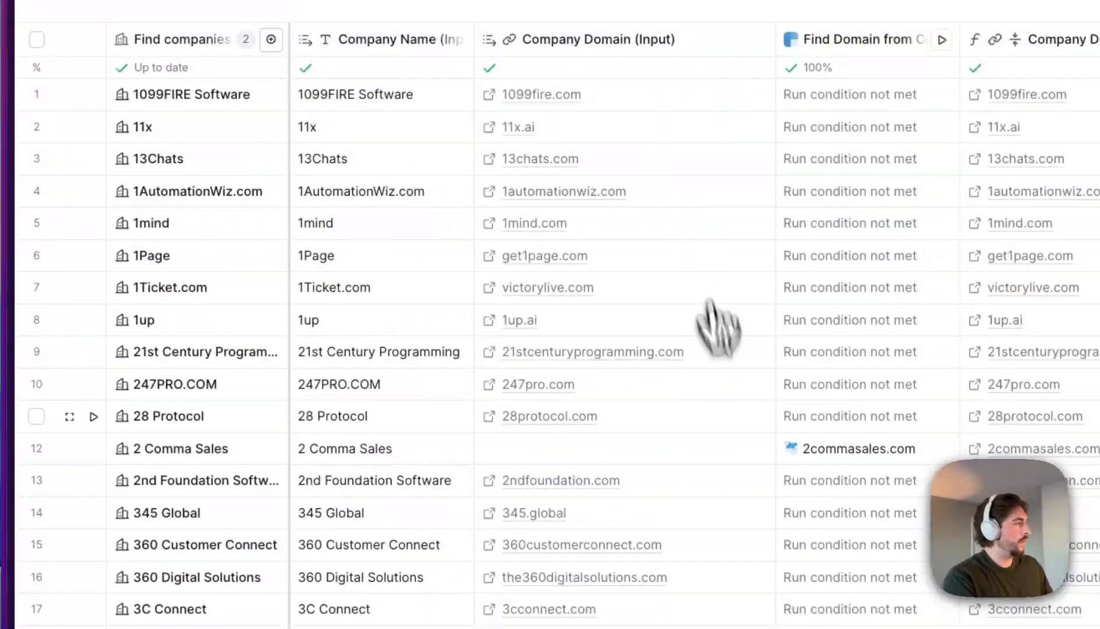
pyautogui.scroll(-7, 718, 416)
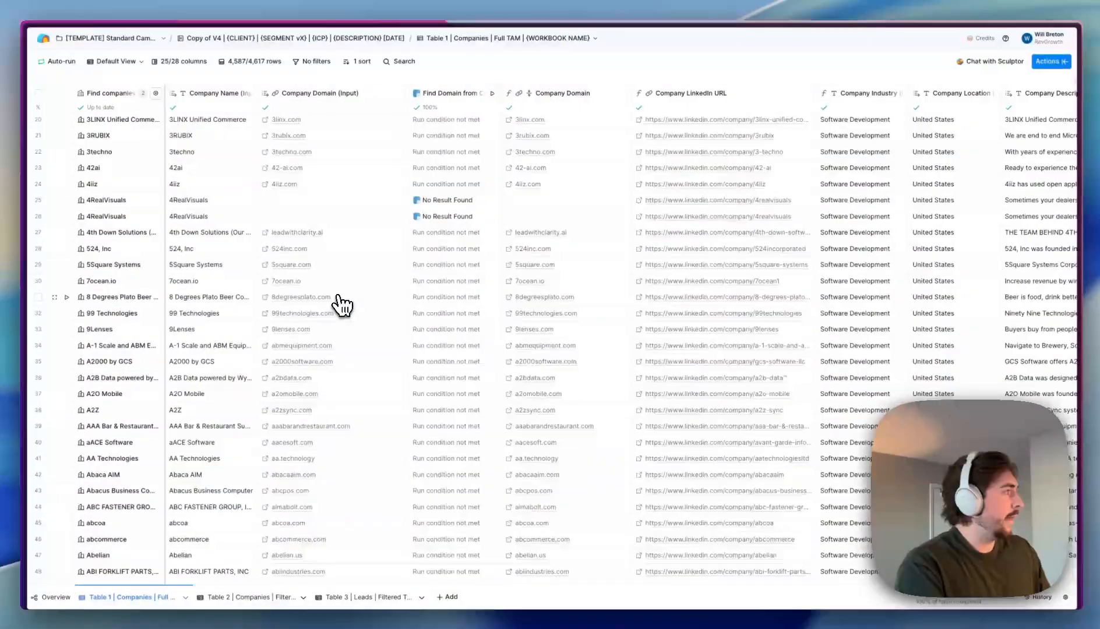
pyautogui.scroll(-4, 319, 303)
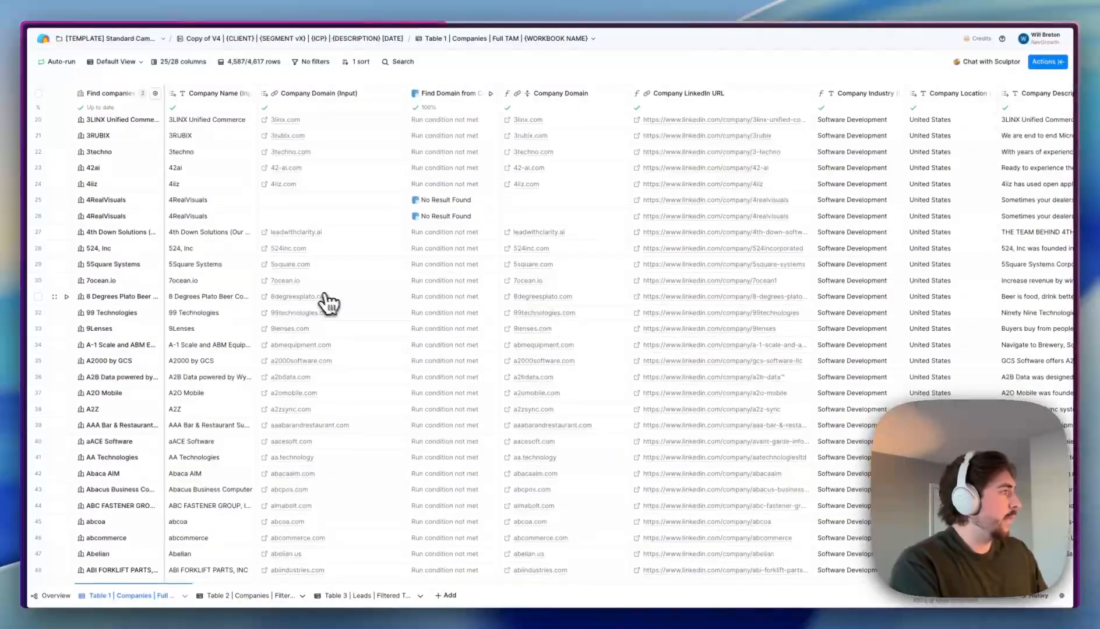
pyautogui.scroll(-10, 314, 311)
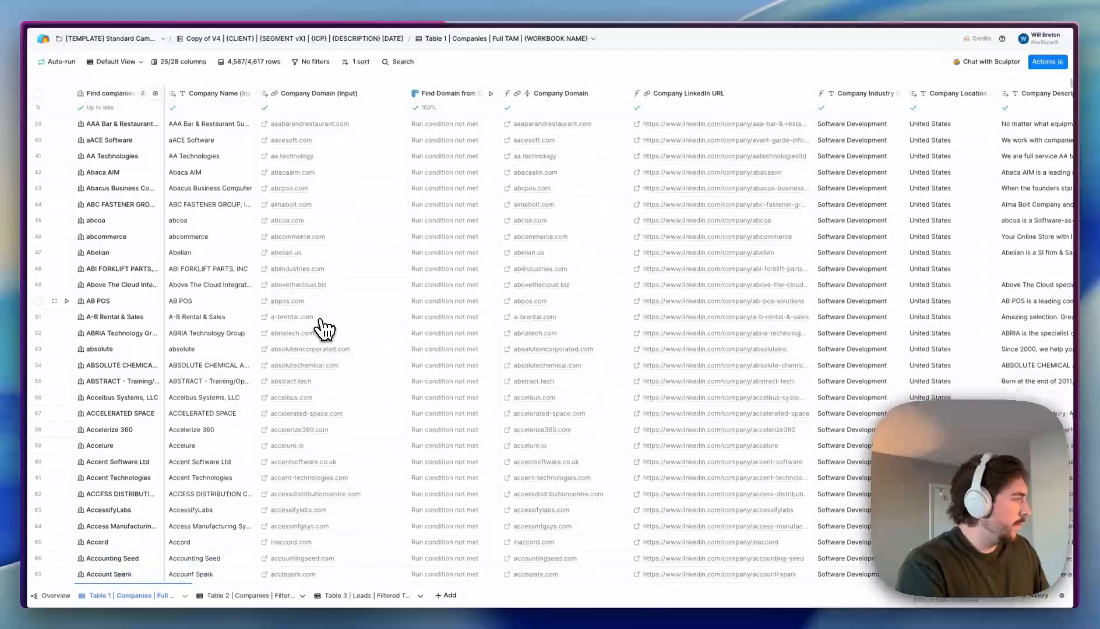
pyautogui.scroll(-5, 319, 345)
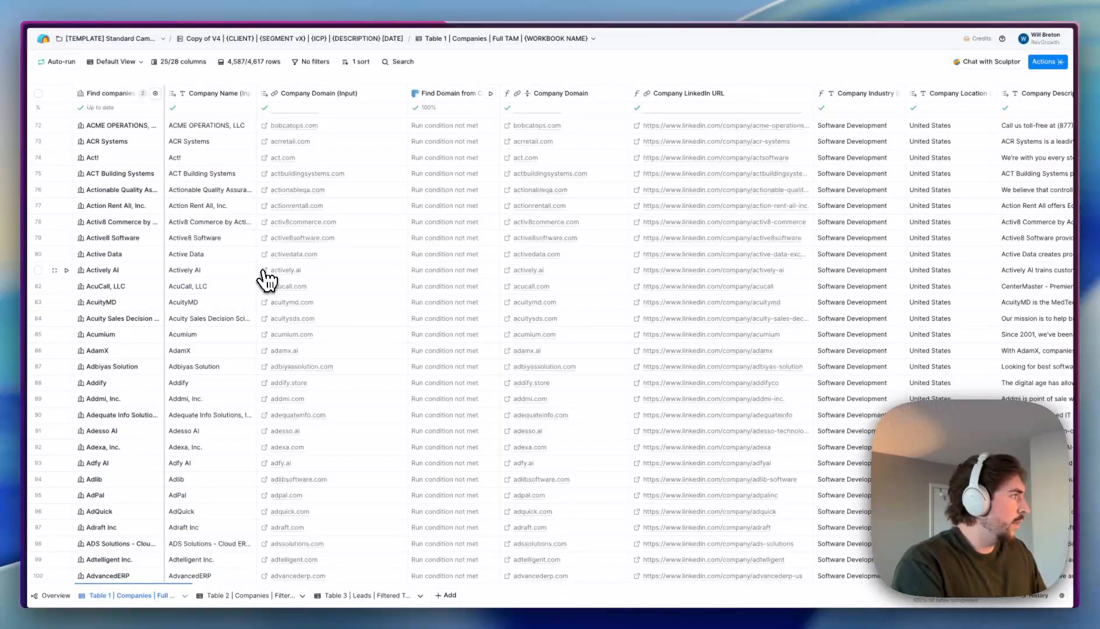
pyautogui.scroll(-4, 273, 289)
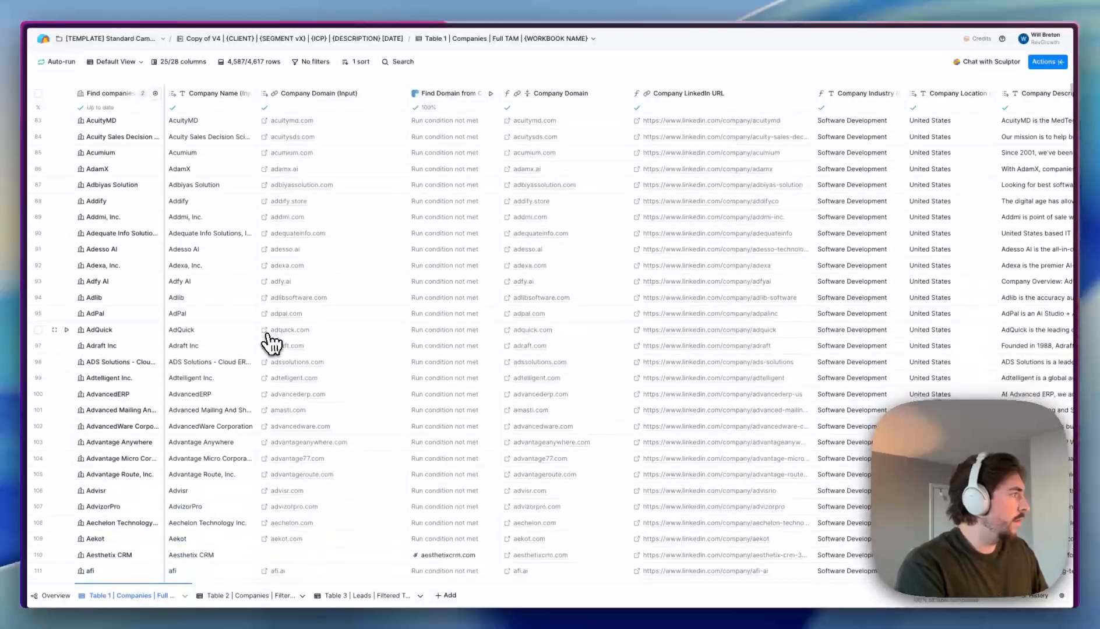
pyautogui.scroll(-3, 271, 342)
pyautogui.scroll(-4, 284, 402)
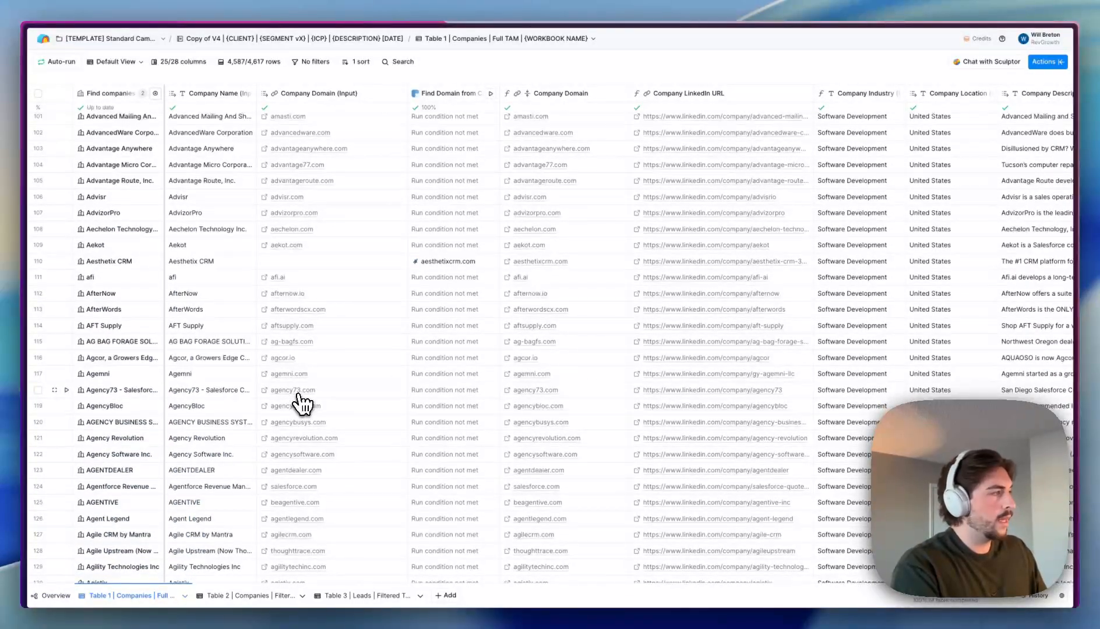
pyautogui.scroll(20, 495, 348)
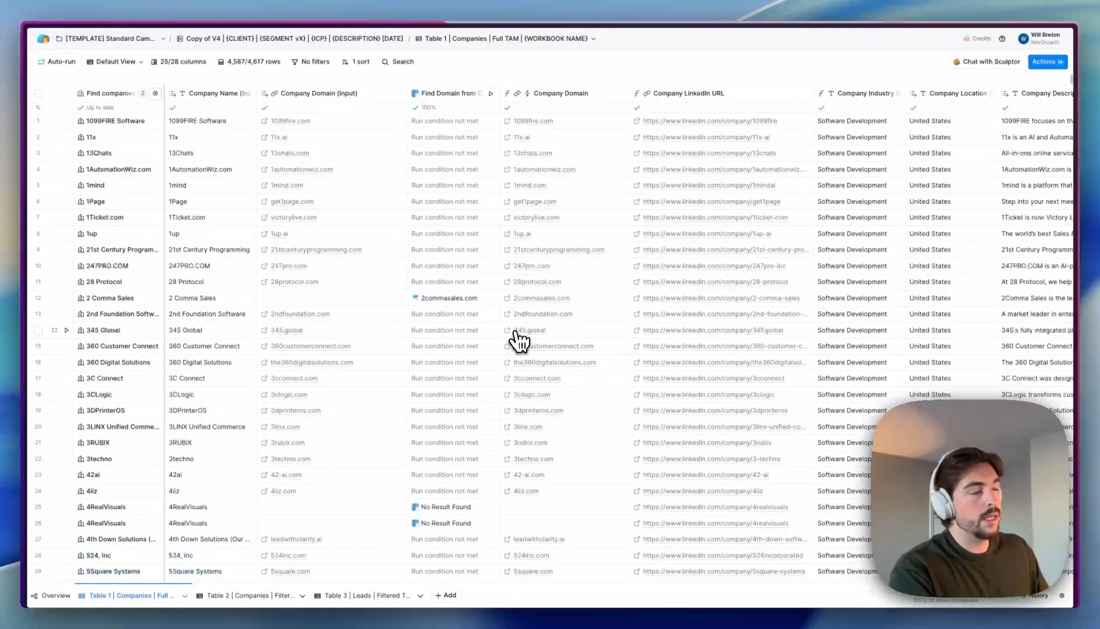
pyautogui.hscroll(10, 515, 344)
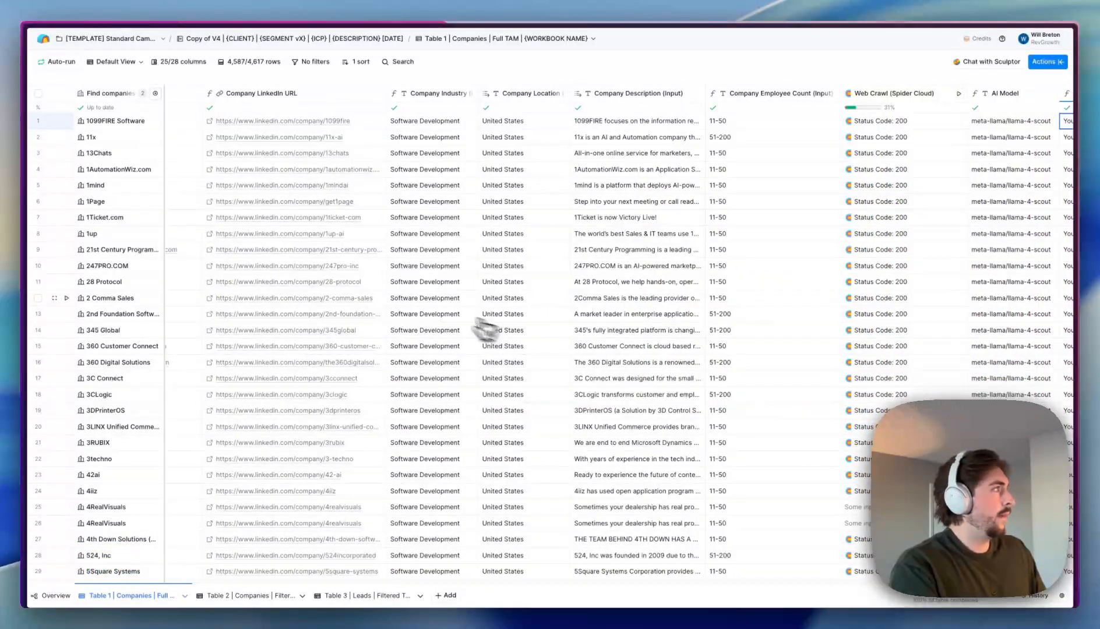
pyautogui.hscroll(6, 484, 329)
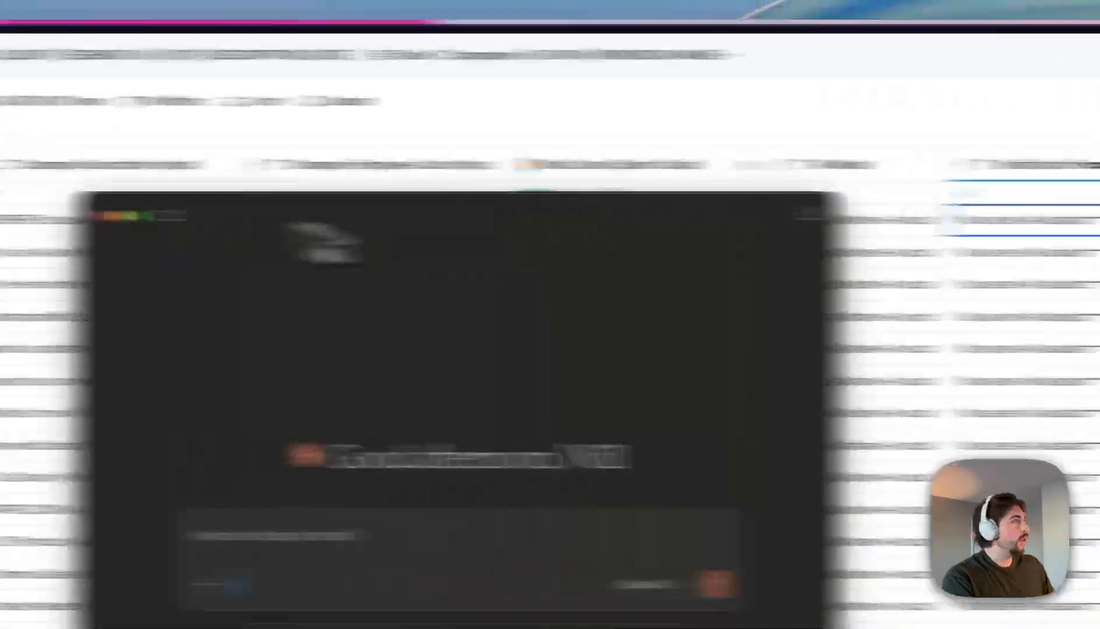
# - Open the Verification Prompt column settings and select its entire hotel-and-lodging prompt text
pyautogui.moveTo(315, 220); pyautogui.dragTo(361, 155)
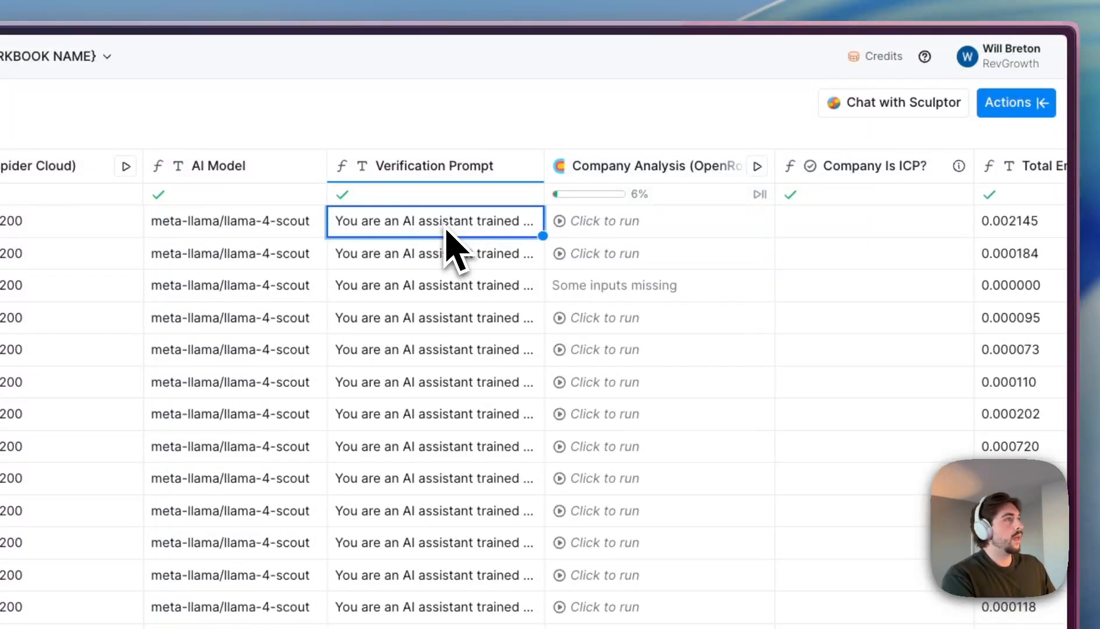
pyautogui.doubleClick(442, 223)
pyautogui.press('super+a')
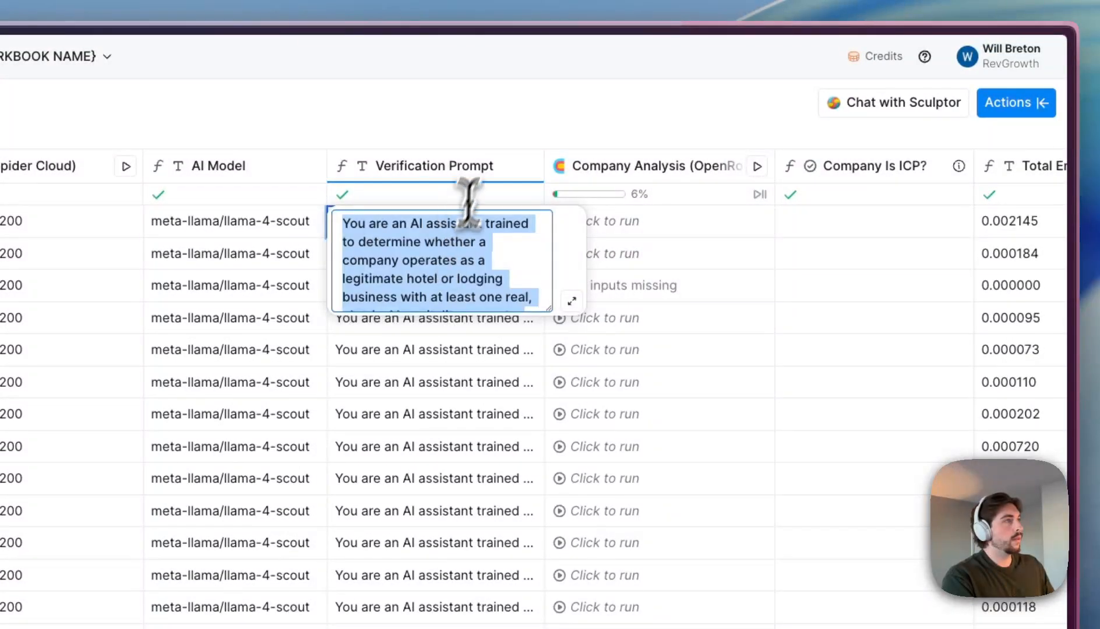
pyautogui.press('Escape')
pyautogui.click(498, 172)
pyautogui.click(429, 244)
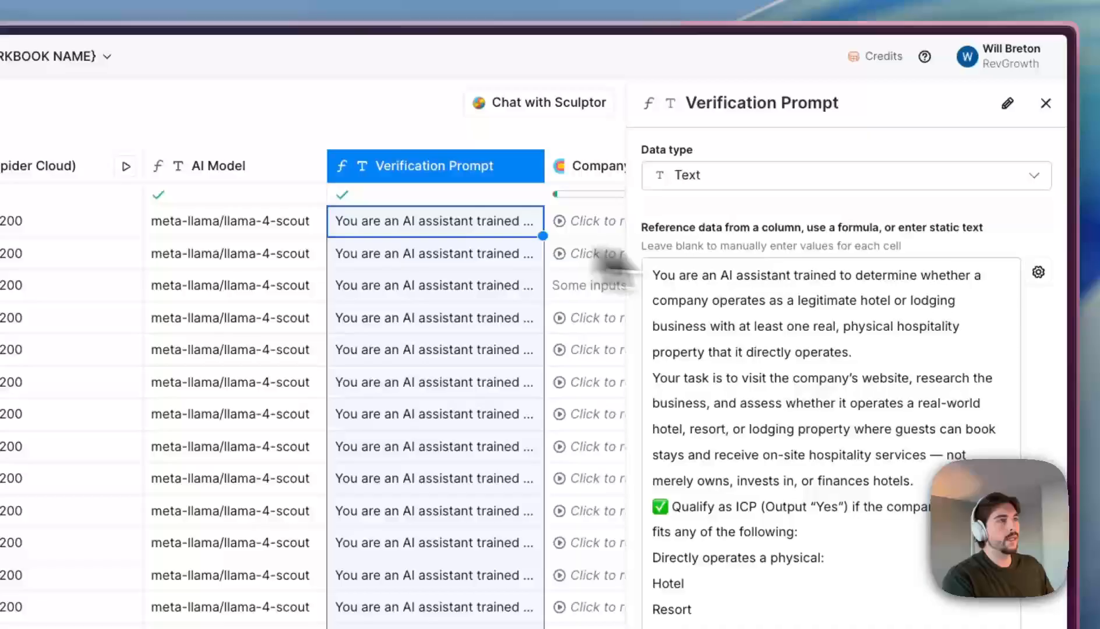
pyautogui.click(714, 355)
pyautogui.press('super+a')
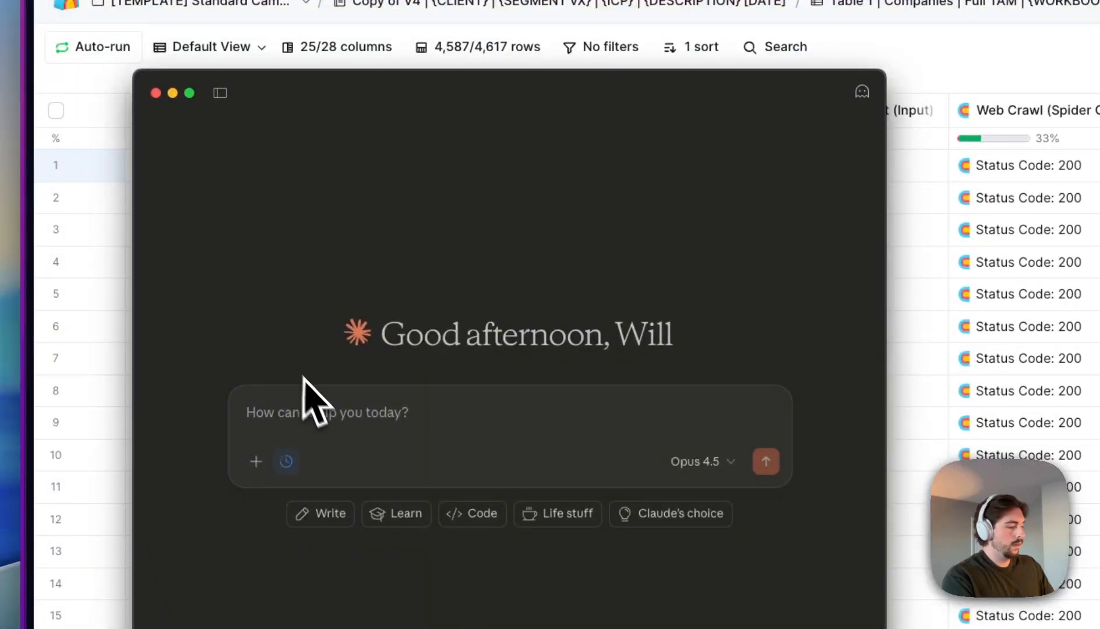
# - Ask Claude what a sales enablement company does, for companies like 11x.ai
pyautogui.click(315, 392)
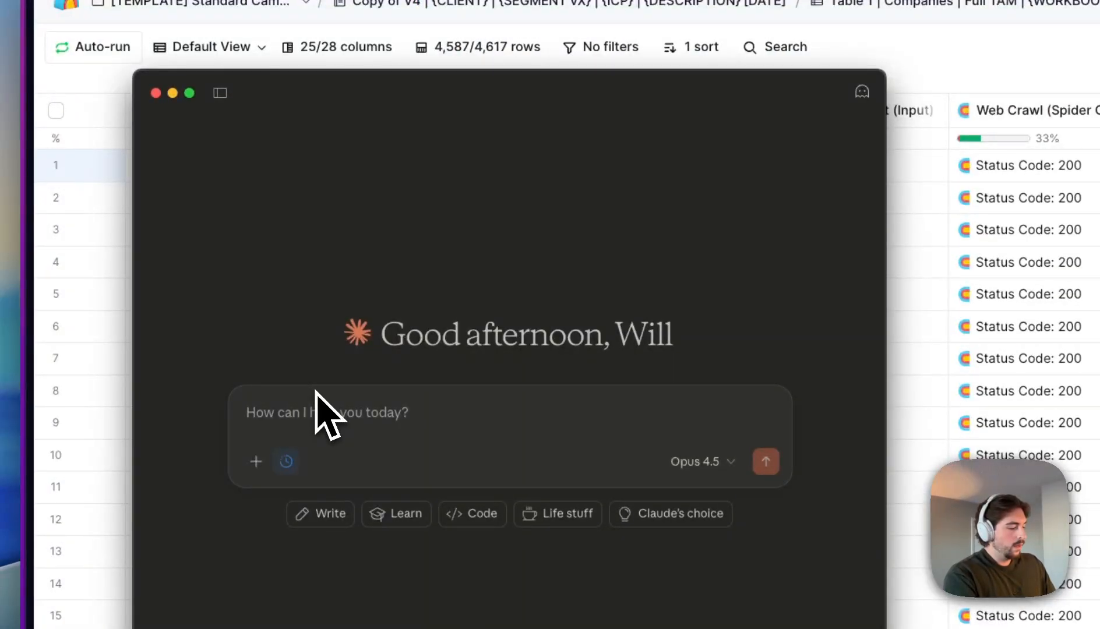
pyautogui.write('Bu')
pyautogui.press('BackSpace')
pyautogui.press('BackSpace')
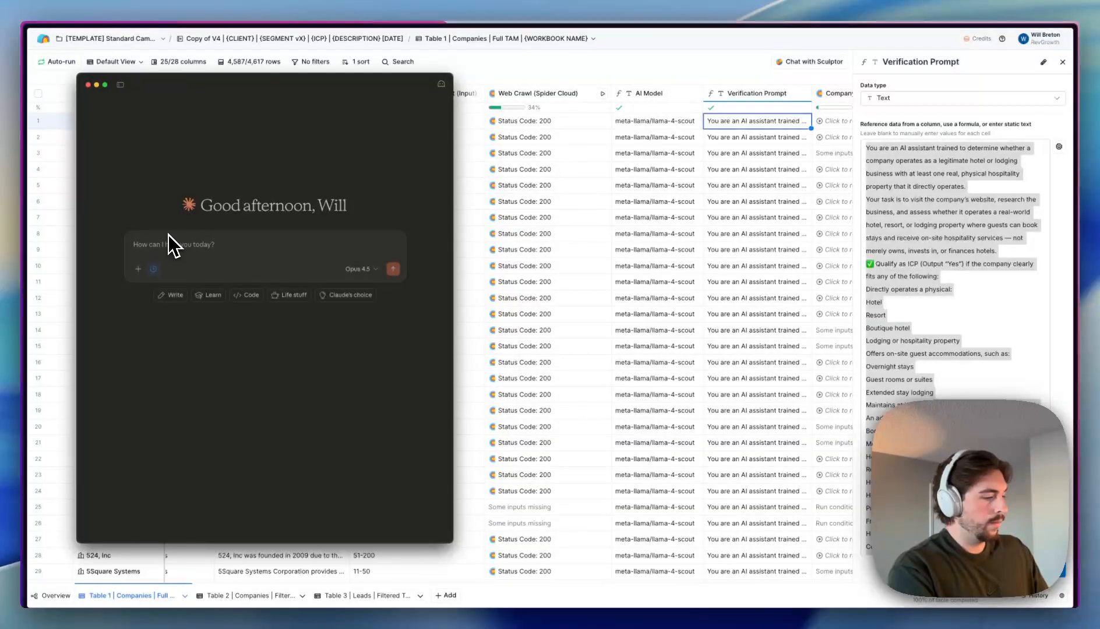
pyautogui.write('Analyz')
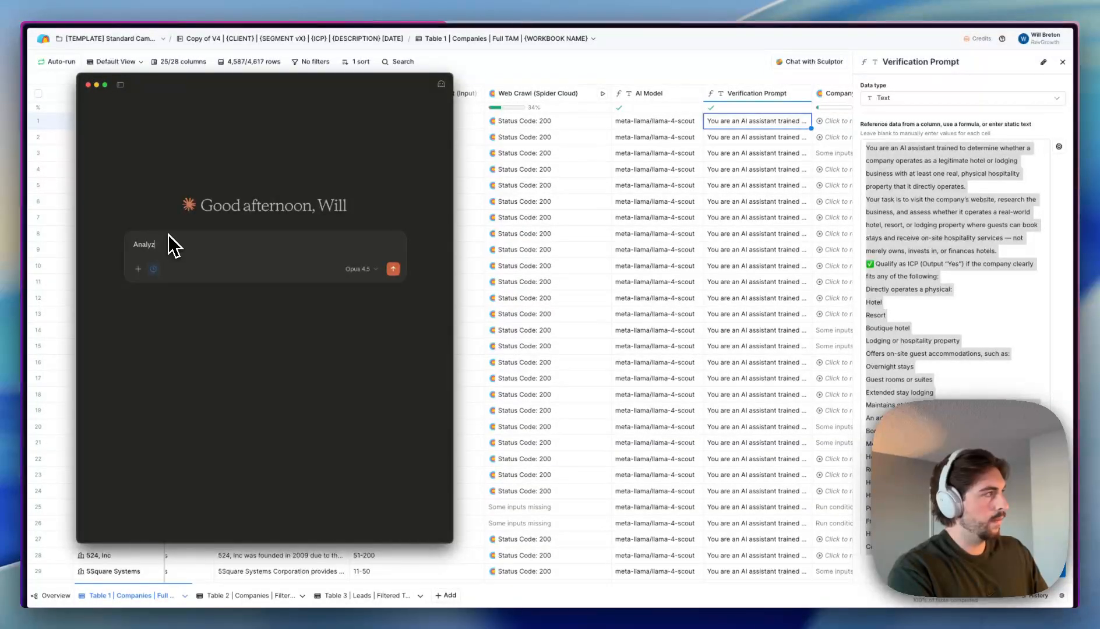
pyautogui.write('e what is')
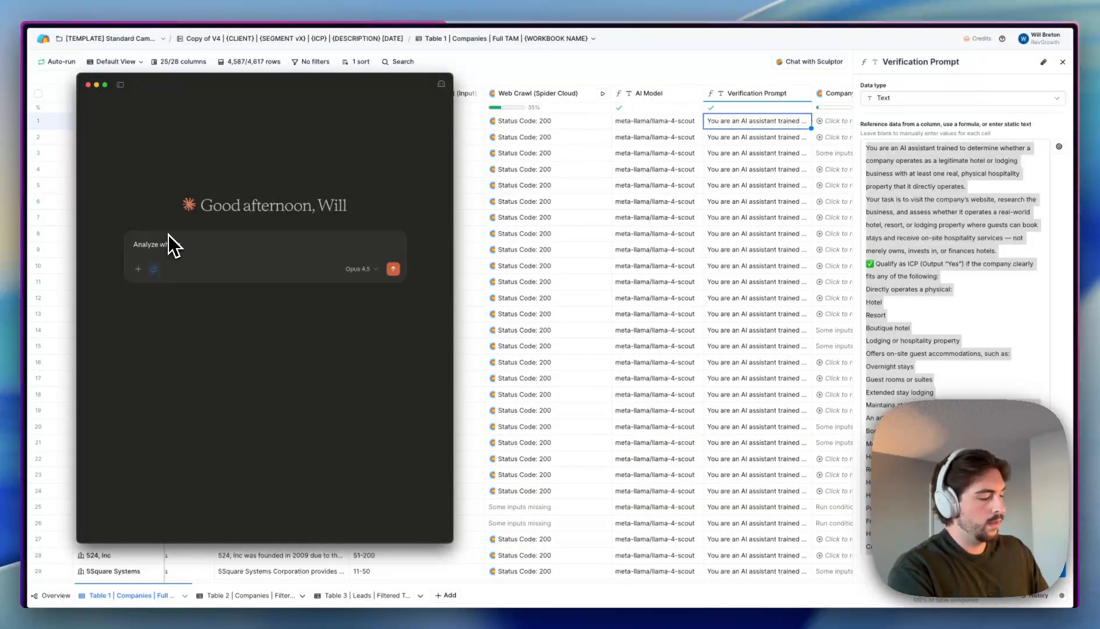
pyautogui.write(' here and')
pyautogui.press('BackSpace')
pyautogui.press('BackSpace')
pyautogui.press('BackSpace')
pyautogui.press('BackSpace')
pyautogui.press('BackSpace')
pyautogui.press('BackSpace')
pyautogui.press('BackSpace')
pyautogui.press('BackSpace')
pyautogui.press('BackSpace')
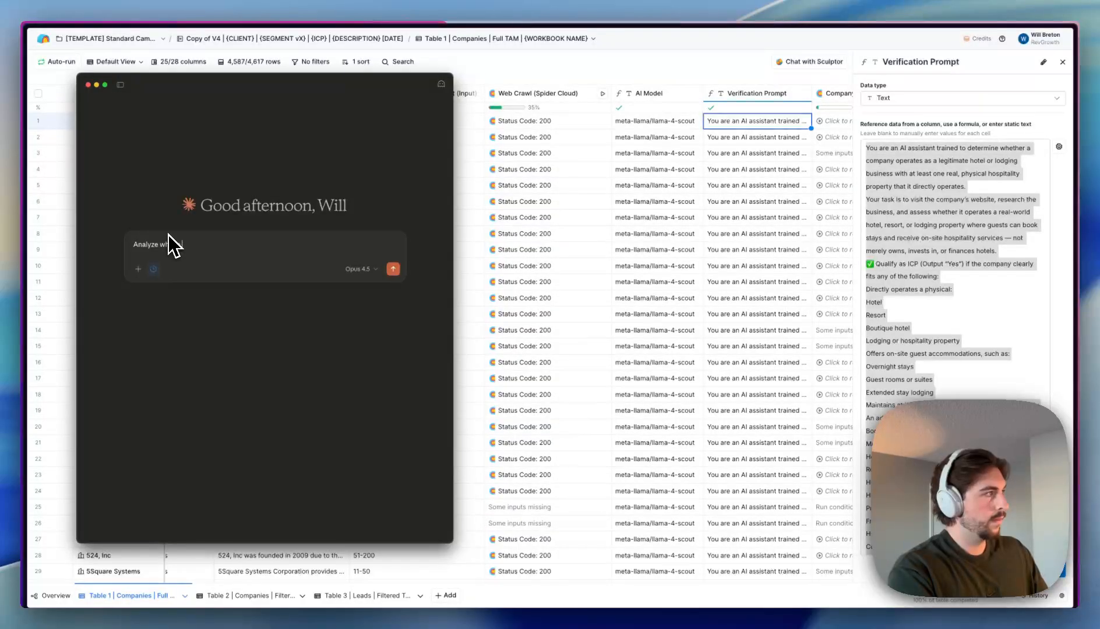
pyautogui.write('sales enablement comapny does')
pyautogui.hotkey('shift', 'Return')
pyautogui.write('Companies like 11x.ai')
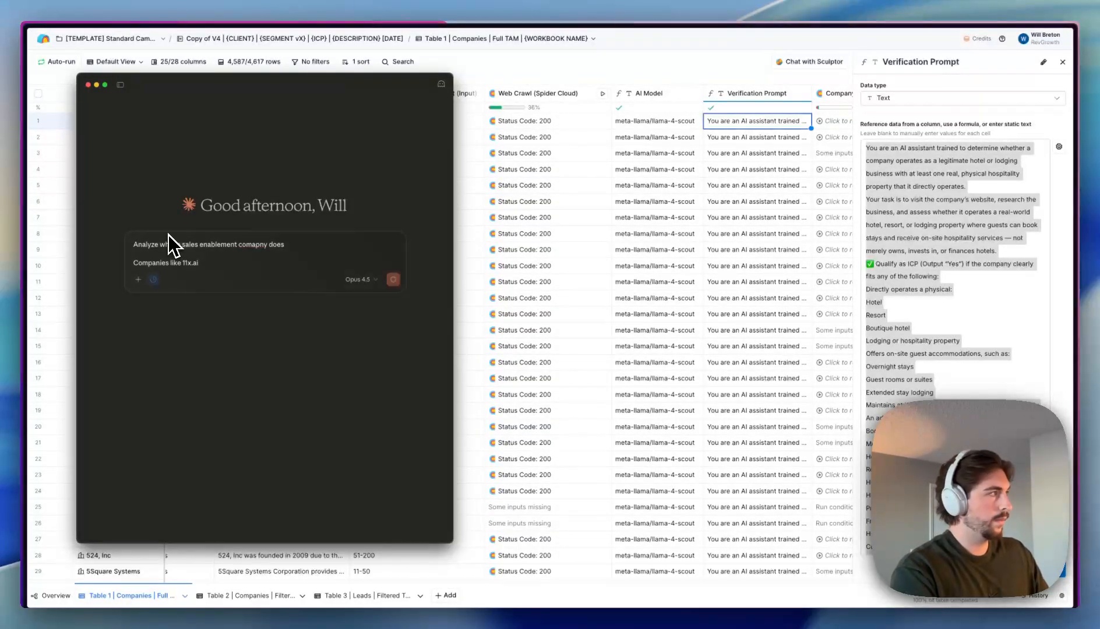
pyautogui.press('Return')
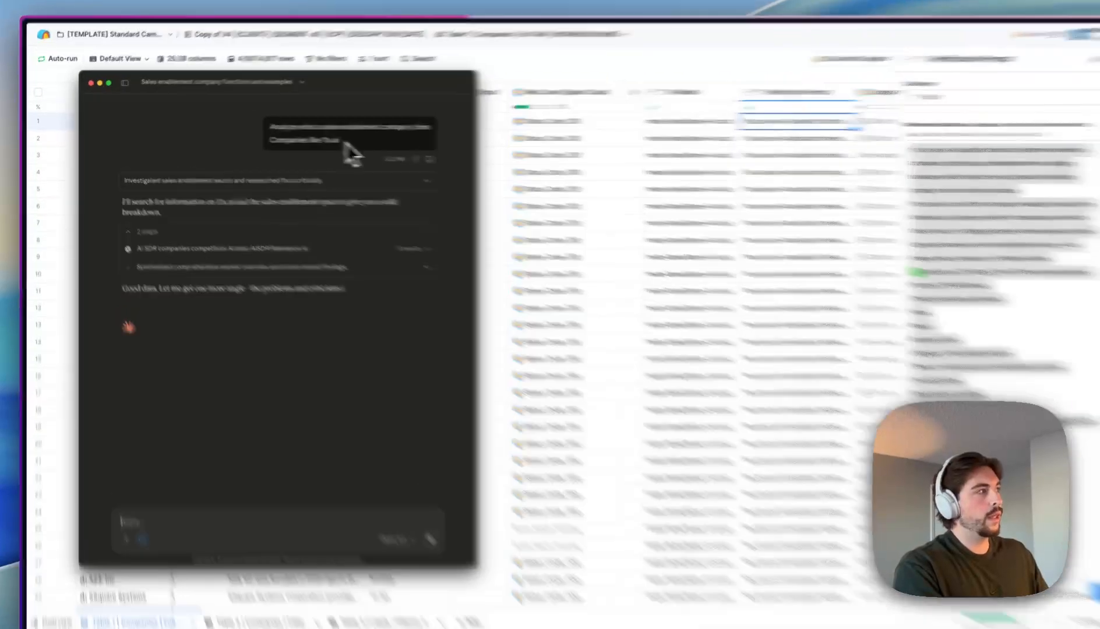
# - Read through Claude's breakdown of the business model, value proposition and churn problems
pyautogui.moveTo(328, 141); pyautogui.dragTo(258, 139)
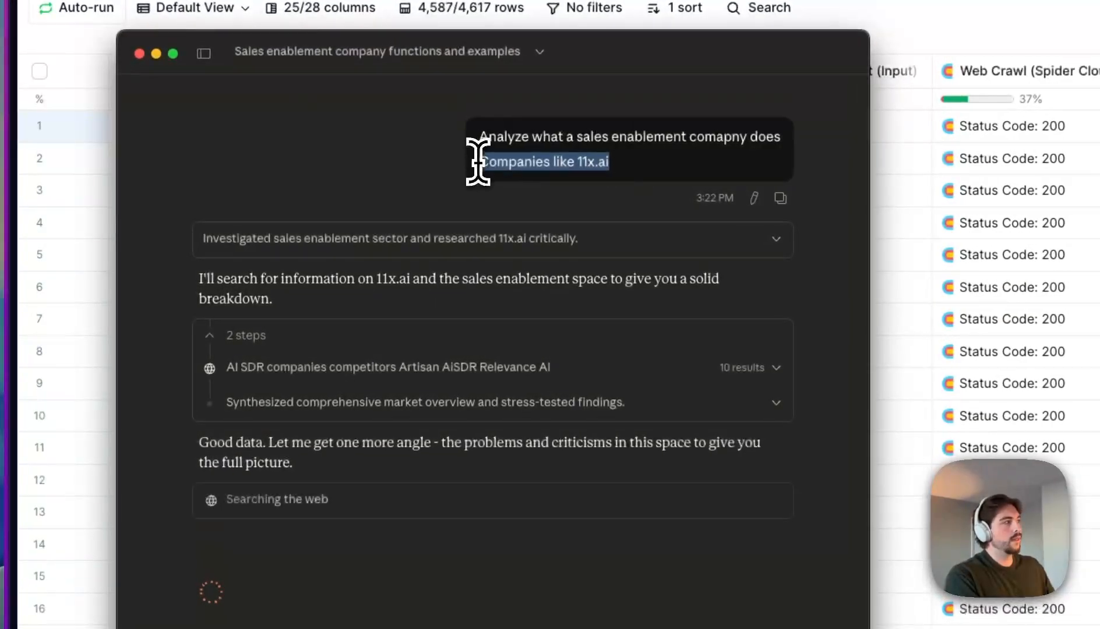
pyautogui.click(258, 142)
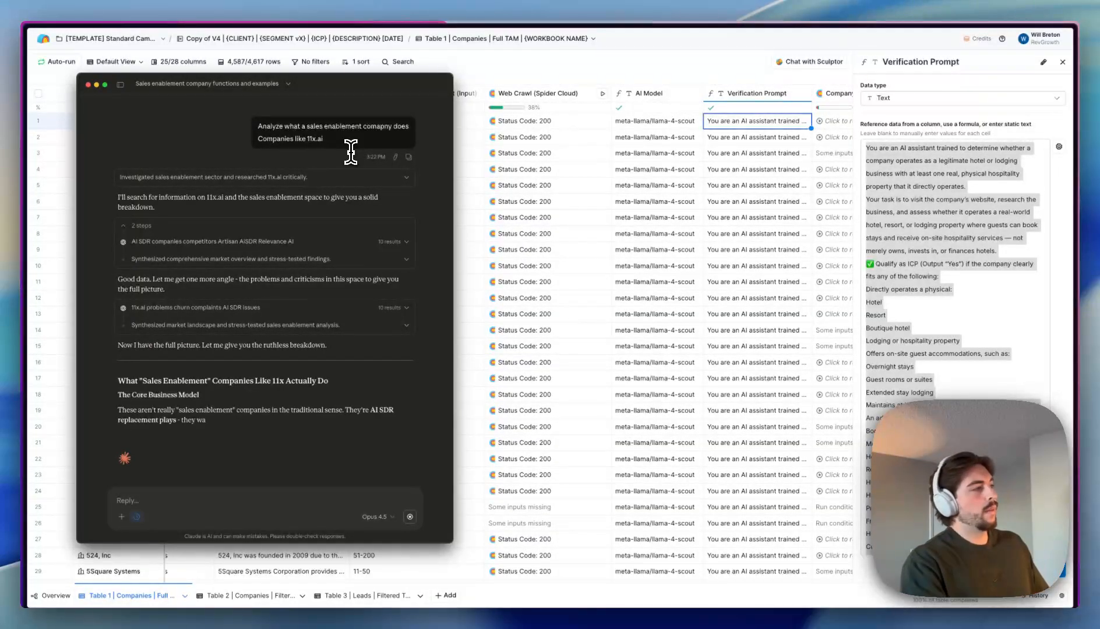
pyautogui.scroll(-2, 251, 392)
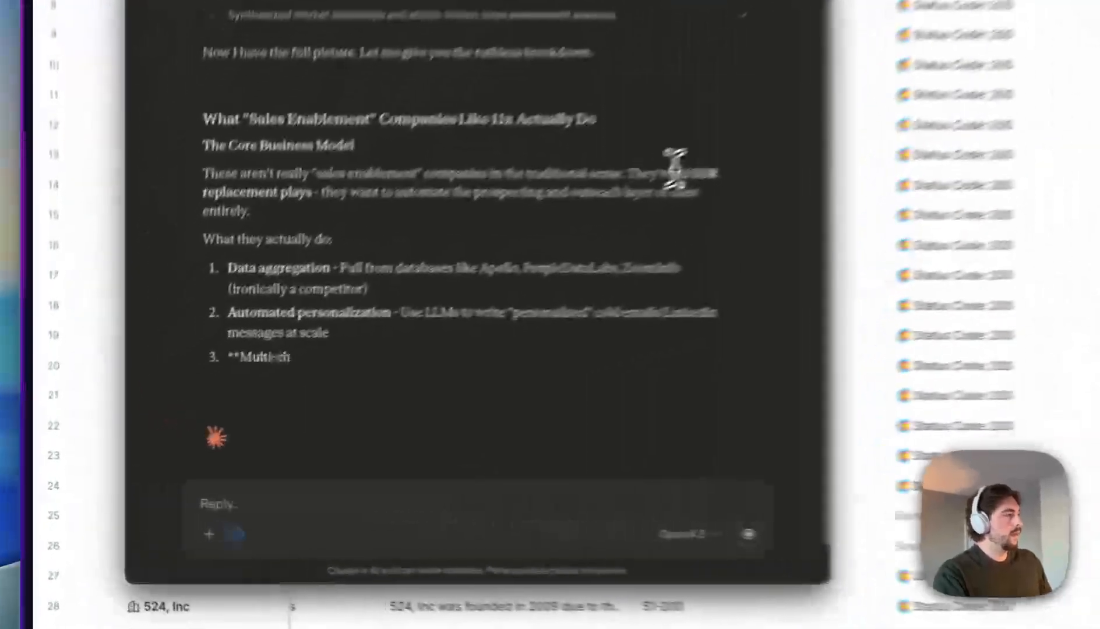
pyautogui.moveTo(370, 324); pyautogui.dragTo(385, 324)
pyautogui.click(748, 151)
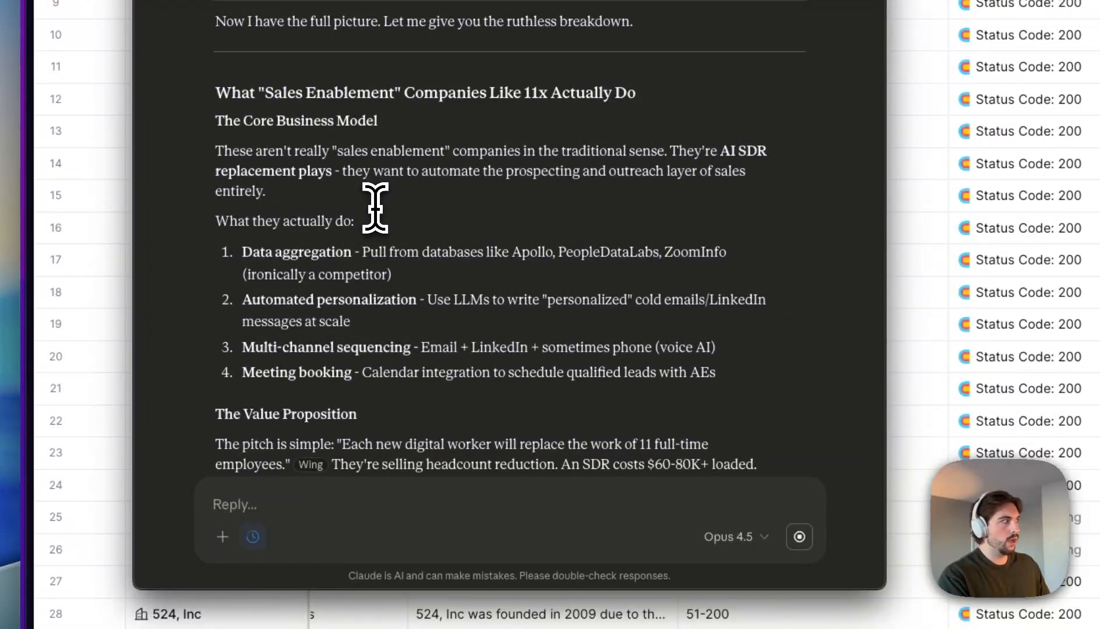
pyautogui.scroll(-6, 375, 207)
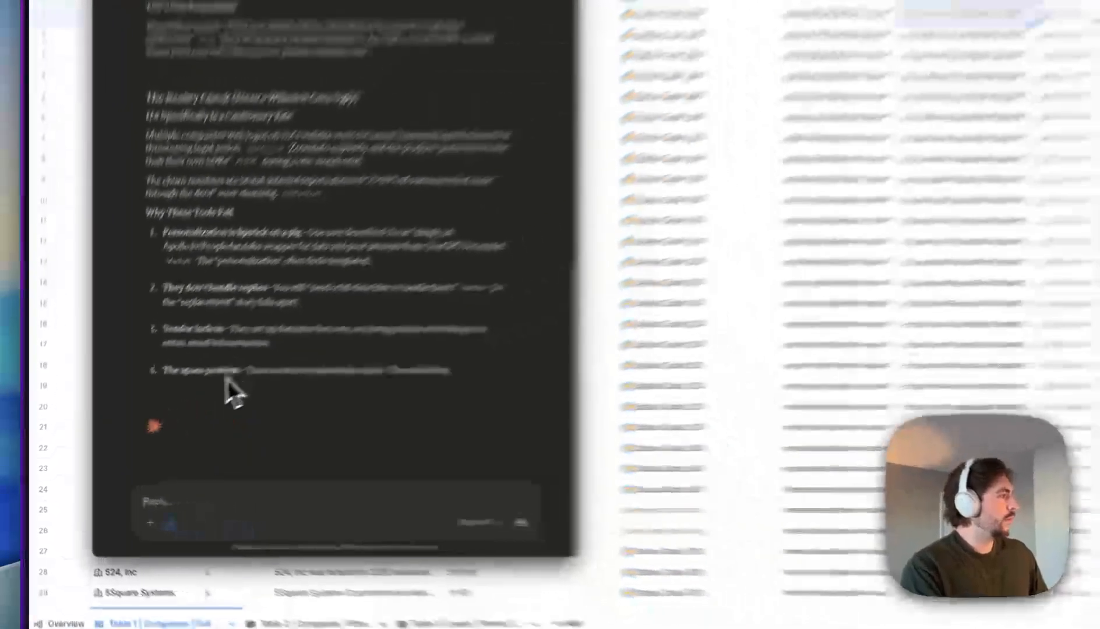
# - Ask Claude for other sales software companies like Clay.com to help build a verification prompt
pyautogui.click(216, 492)
pyautogui.write('Okay now find another sales software compan')
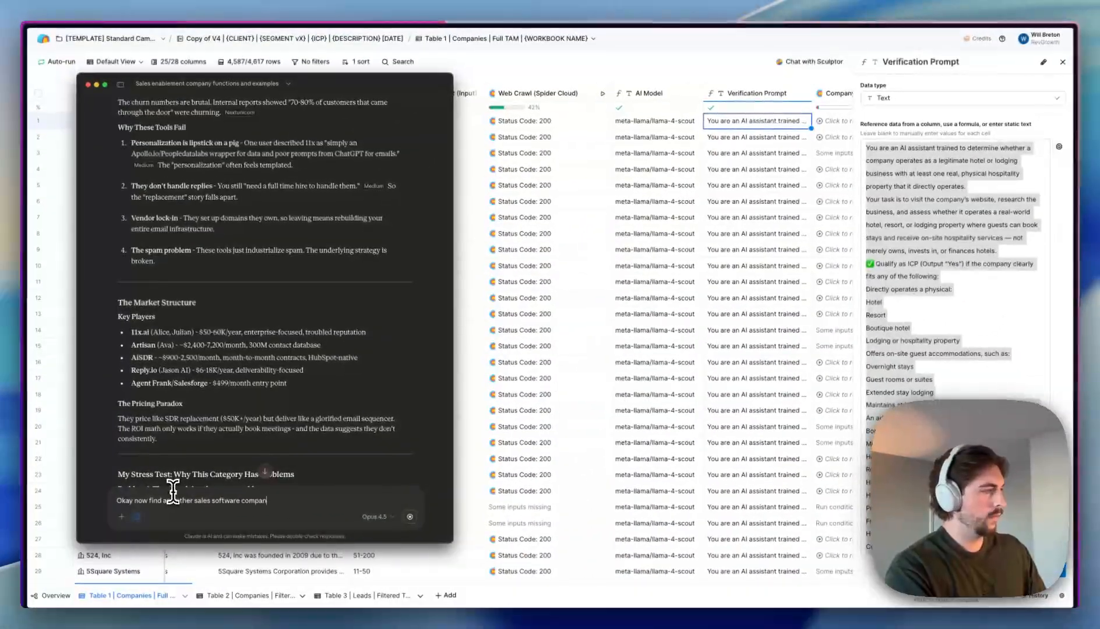
pyautogui.write('ies like Clay.com')
pyautogui.hotkey('shift', 'Return')
pyautogui.write('I just want you to analyze what sales tech looks l')
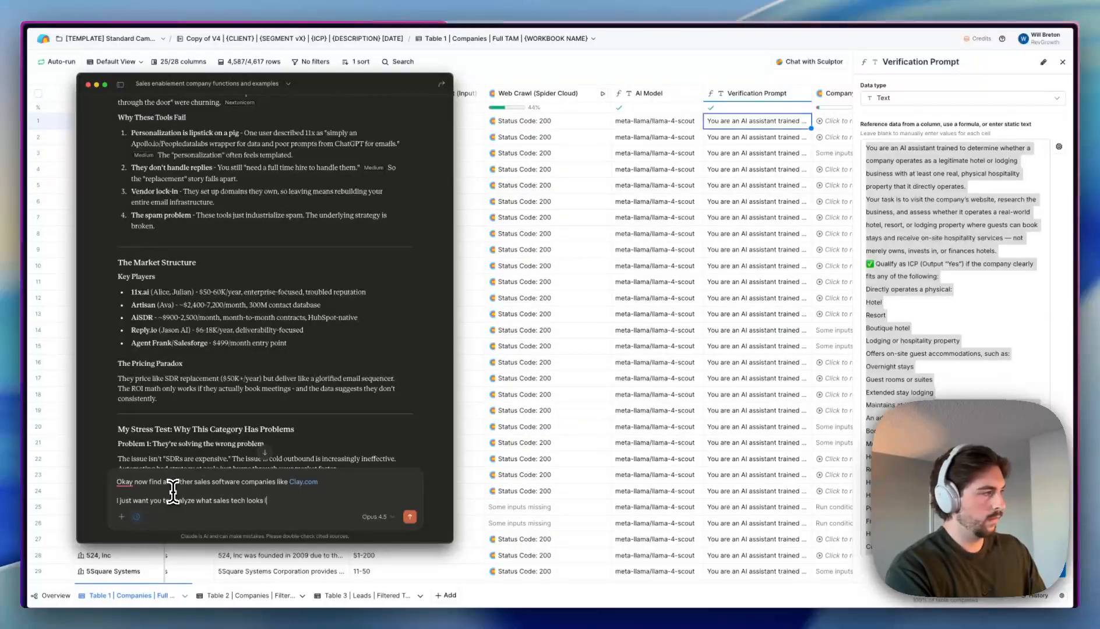
pyautogui.write('ike to help me build a solid verification prompt')
pyautogui.press('Return')
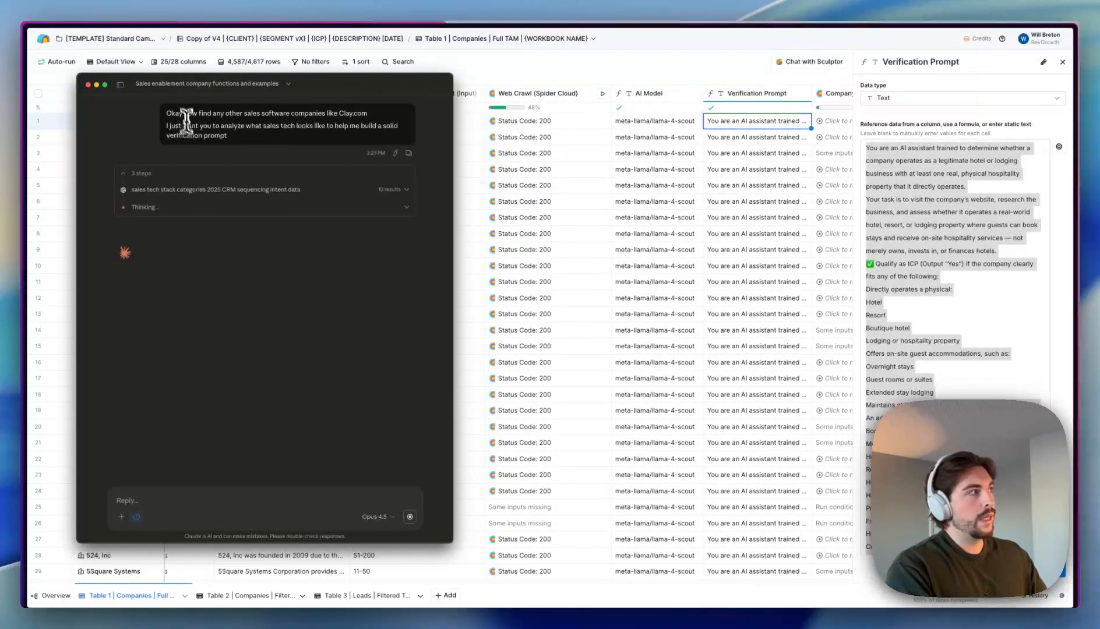
# - Reposition the Claude window to uncover the table, then move it back over it
pyautogui.moveTo(354, 80); pyautogui.dragTo(458, 249)
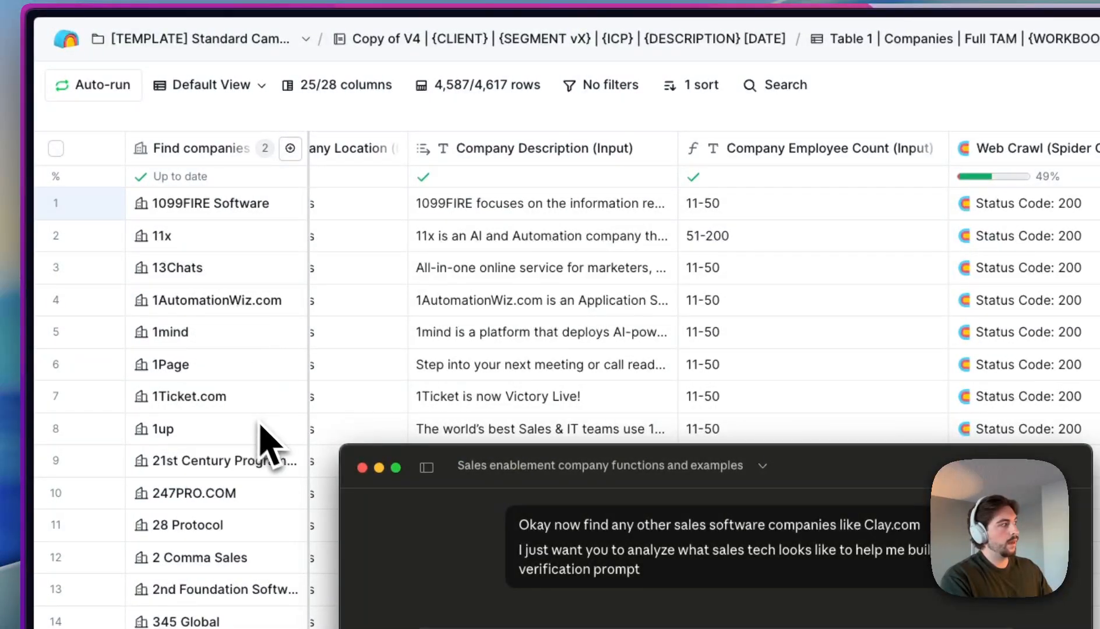
pyautogui.moveTo(556, 462); pyautogui.dragTo(548, 392)
pyautogui.moveTo(446, 486); pyautogui.dragTo(400, 189)
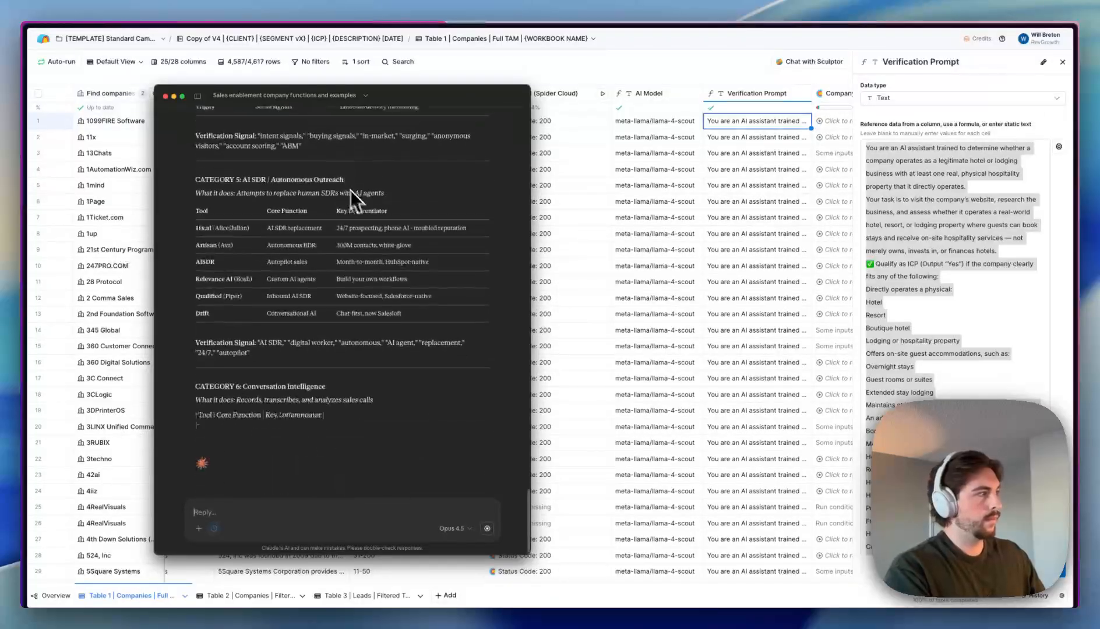
# - Ask Claude to rebuild the pasted hotel verification prompt for this sales-tech segment
pyautogui.write('now rebuild')
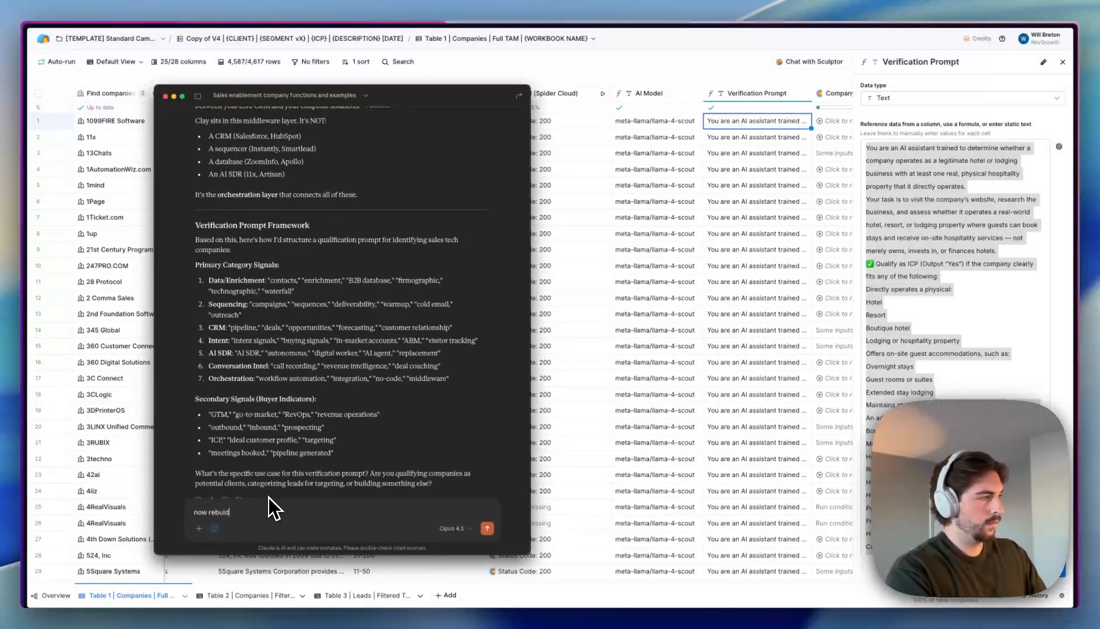
pyautogui.write(' this prompt for this segment')
pyautogui.press('Return')
pyautogui.click(486, 528)
pyautogui.click(472, 146)
pyautogui.hotkey('shift', 'Return')
pyautogui.press('super+v')
pyautogui.press('Return')
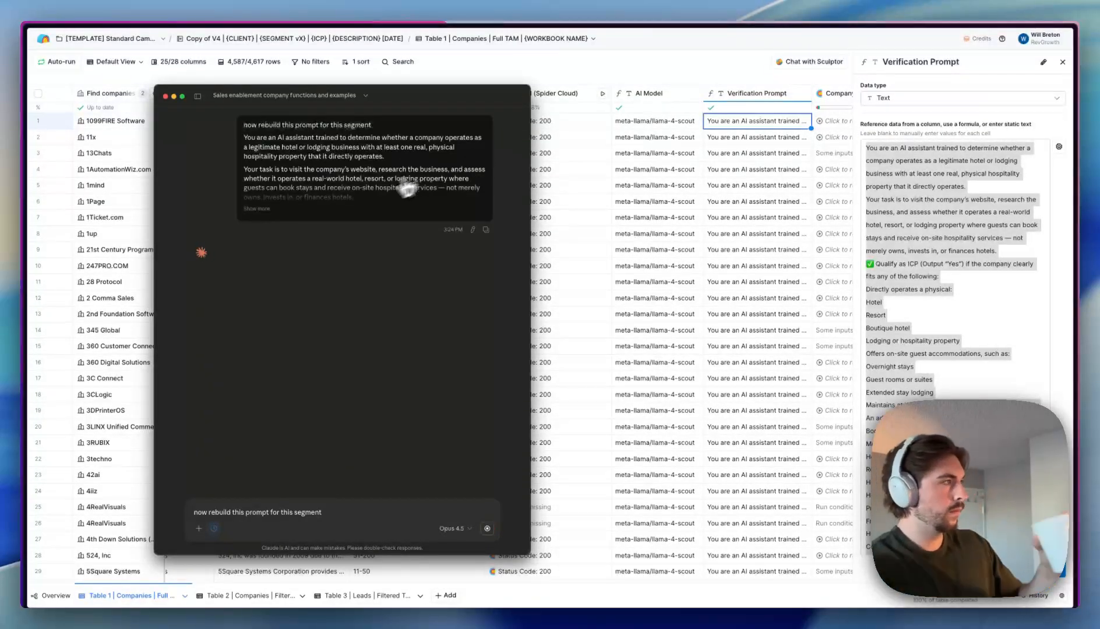
# - Revise the rebuild request so the new prompt drops all hotel business content
pyautogui.click(373, 510)
pyautogui.press('super+a')
pyautogui.press('BackSpace')
pyautogui.click(473, 227)
pyautogui.click(326, 144)
pyautogui.write('sale')
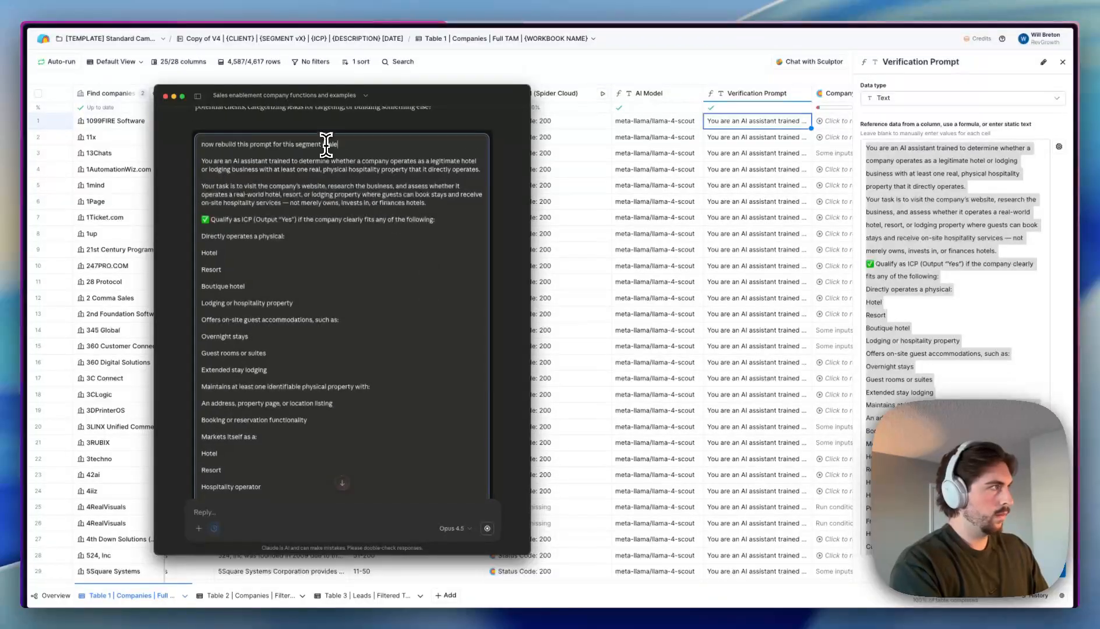
pyautogui.write('he hotel business.')
pyautogui.press('super+a')
# - Select the rewritten sales-tech prompt with its company_evaluation format in Claude's reply
pyautogui.scroll(-20, 386, 265)
pyautogui.click(469, 255)
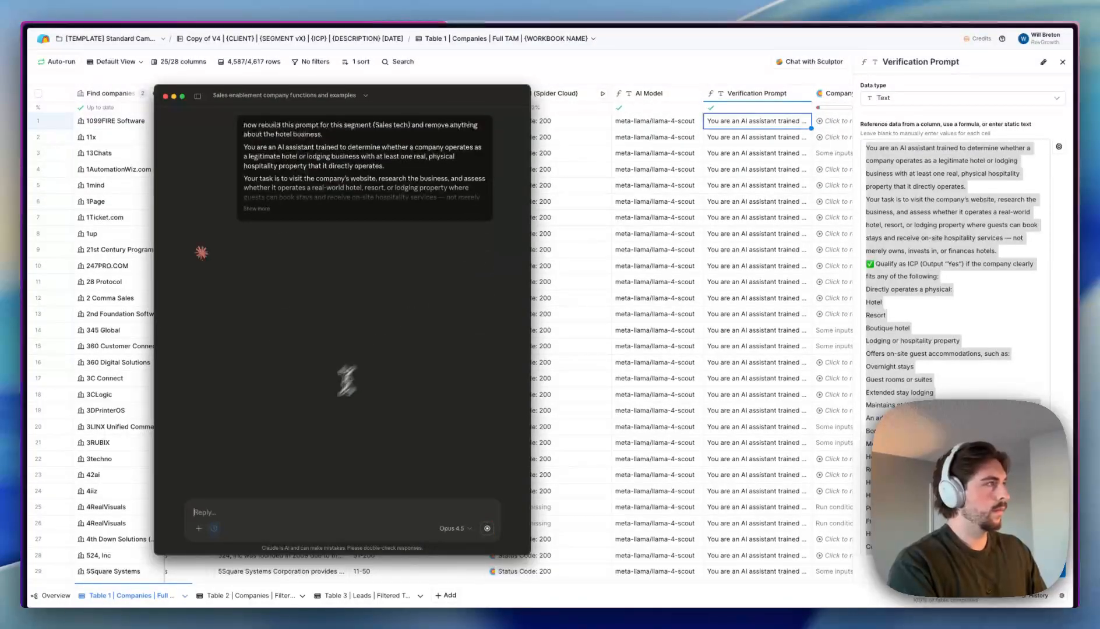
pyautogui.scroll(3, 399, 289)
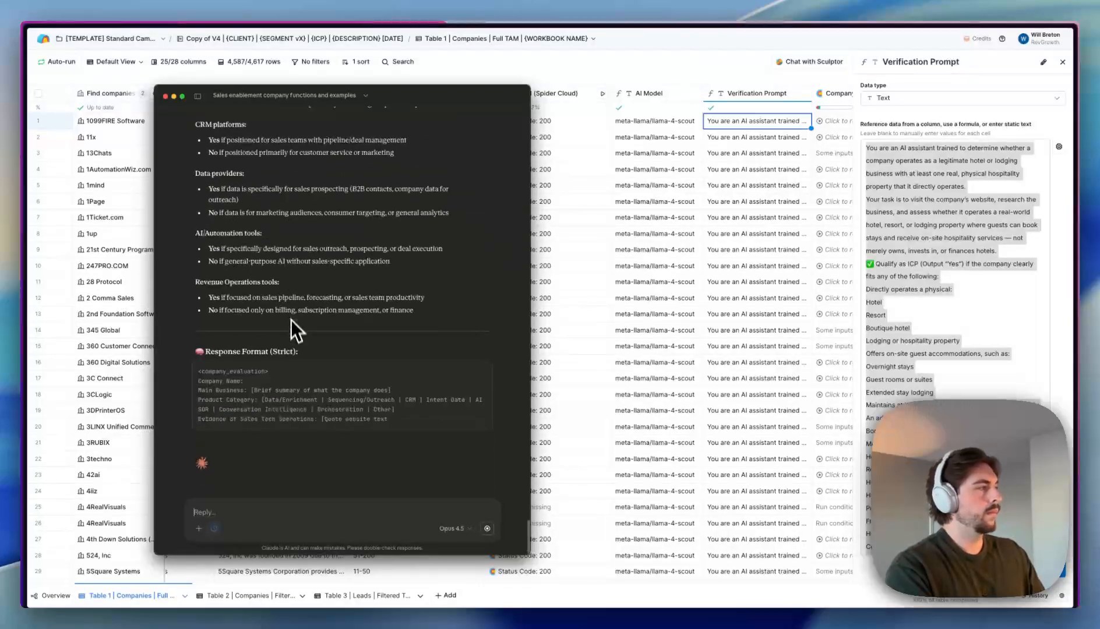
pyautogui.scroll(10, 245, 307)
pyautogui.moveTo(193, 281); pyautogui.dragTo(379, 451)
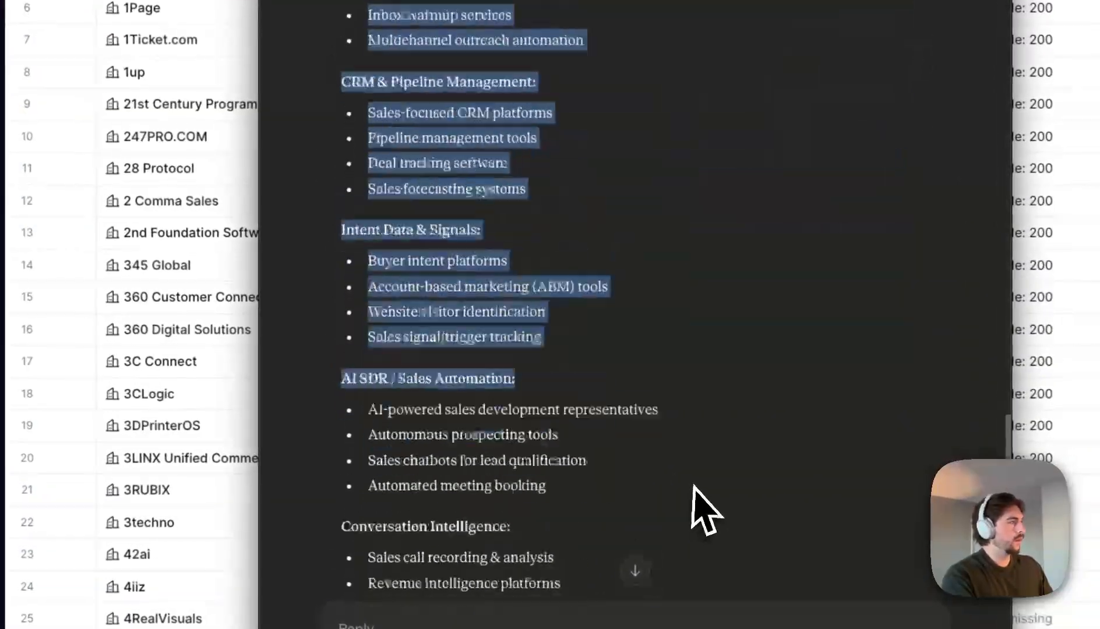
pyautogui.moveTo(694, 484); pyautogui.dragTo(698, 314)
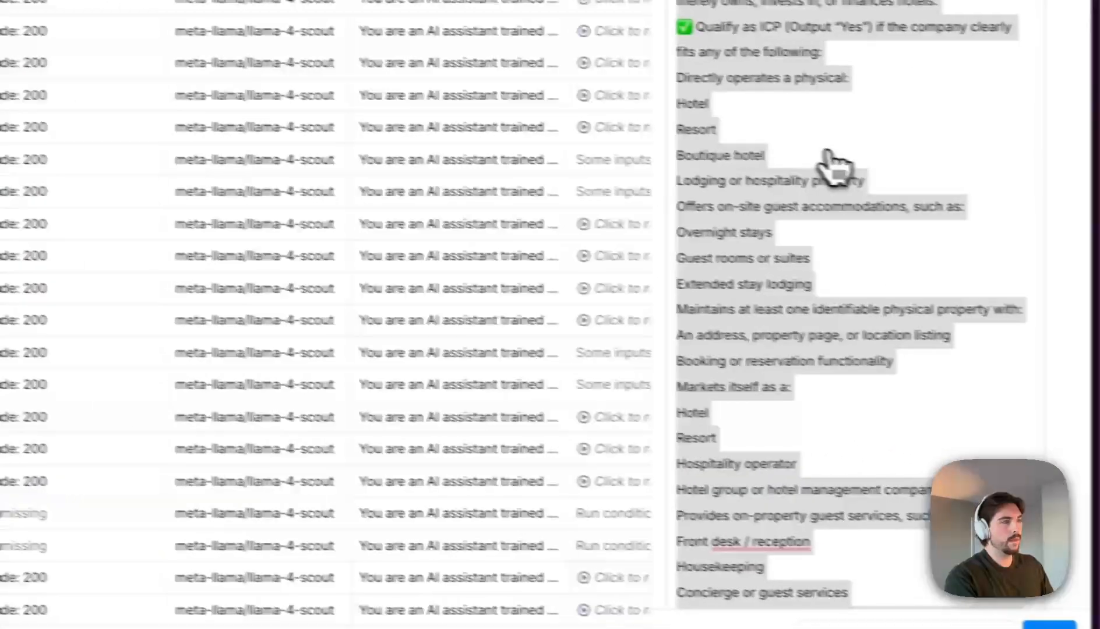
# - Overwrite the Verification Prompt with the sales-tech prompt and choose 'Save and don't run enrichment'
pyautogui.scroll(-10, 835, 169)
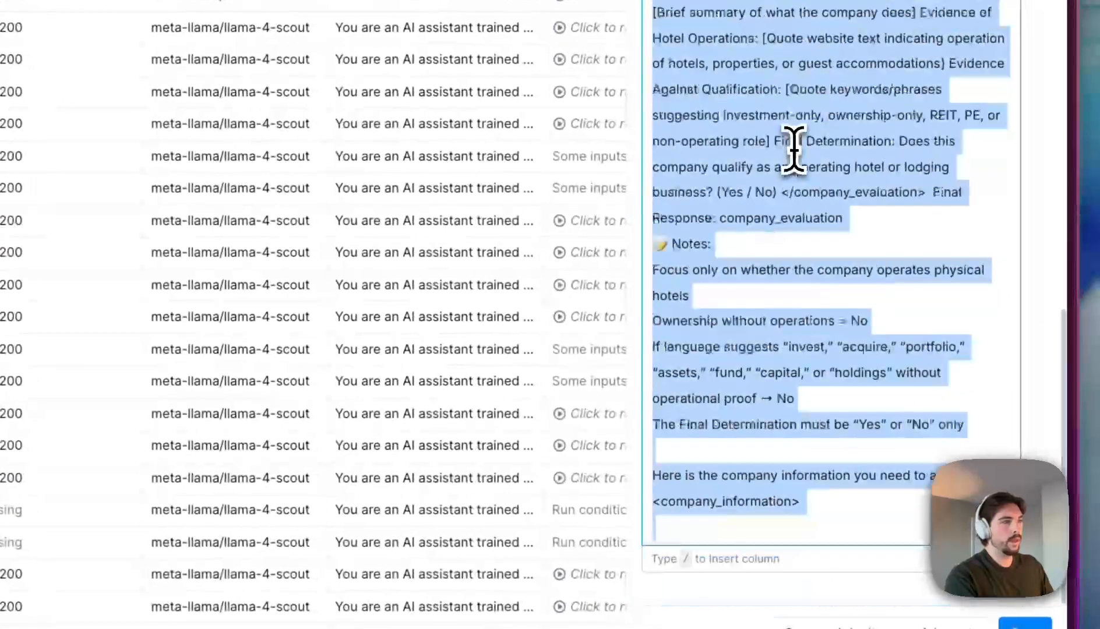
pyautogui.click(777, 331)
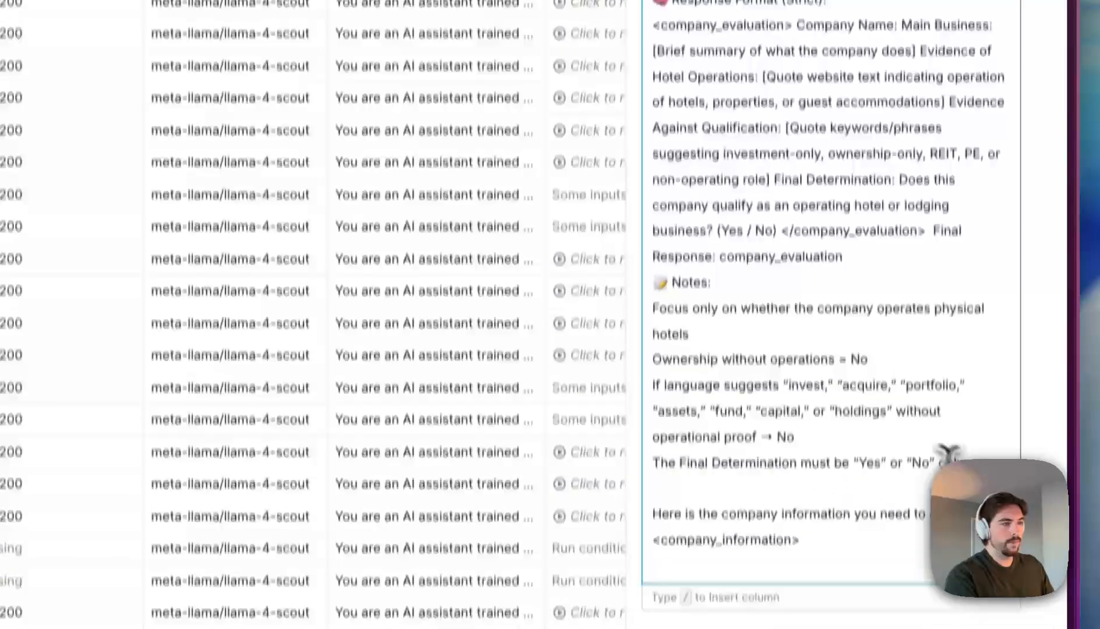
pyautogui.moveTo(964, 425); pyautogui.dragTo(651, 118)
pyautogui.scroll(20, 751, 173)
pyautogui.scroll(5, 728, 146)
pyautogui.press('super+v')
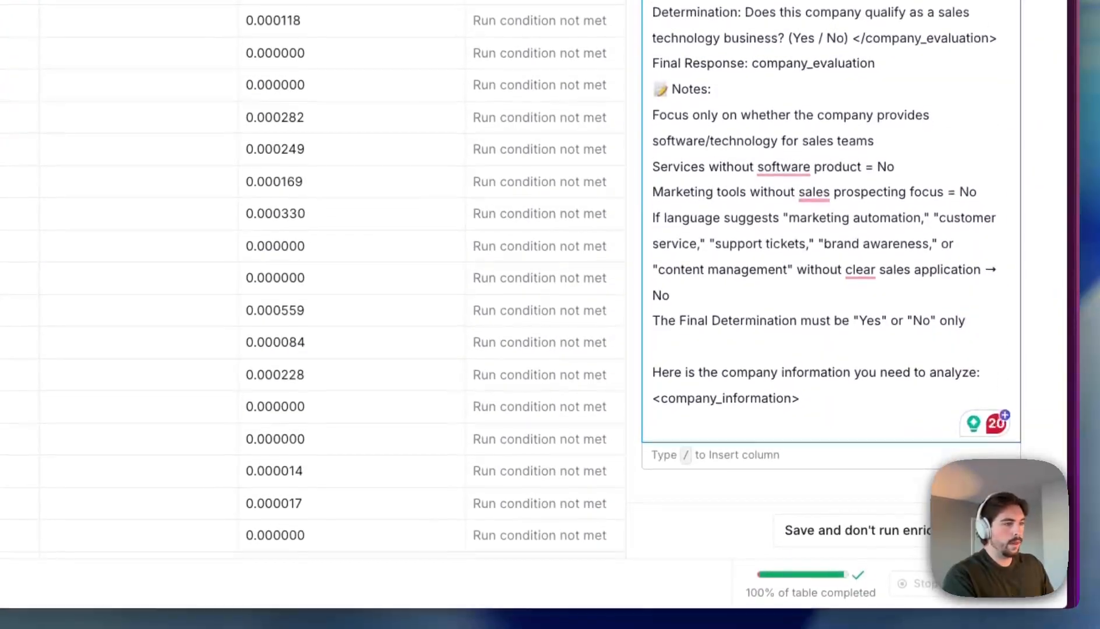
pyautogui.click(955, 531)
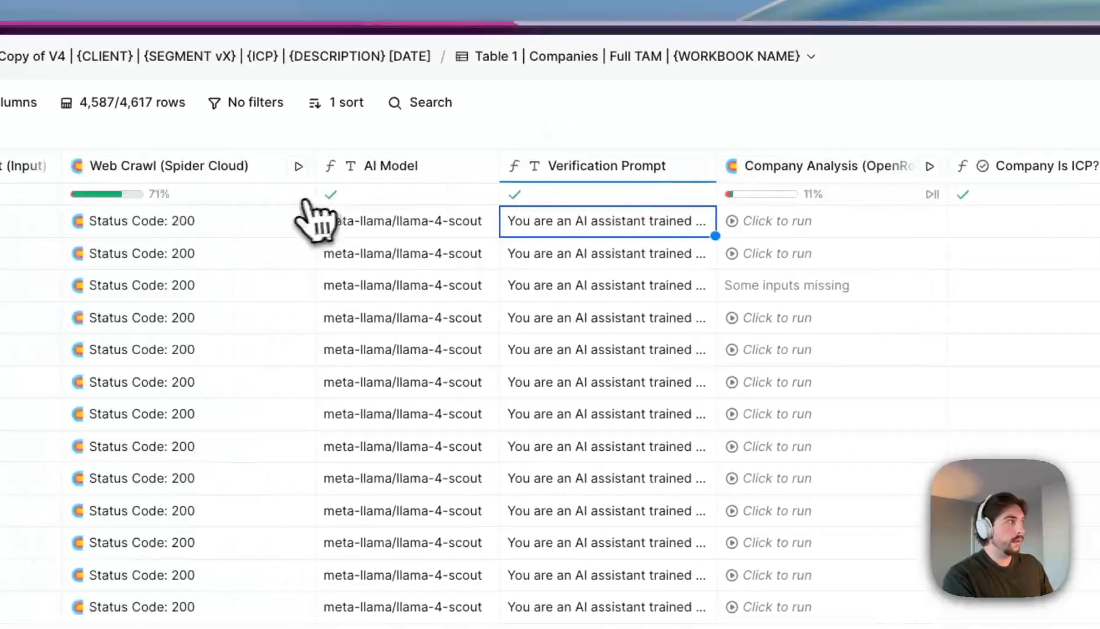
# - Open the Company Analysis settings and review the response format in the Body JSON
pyautogui.click(822, 168)
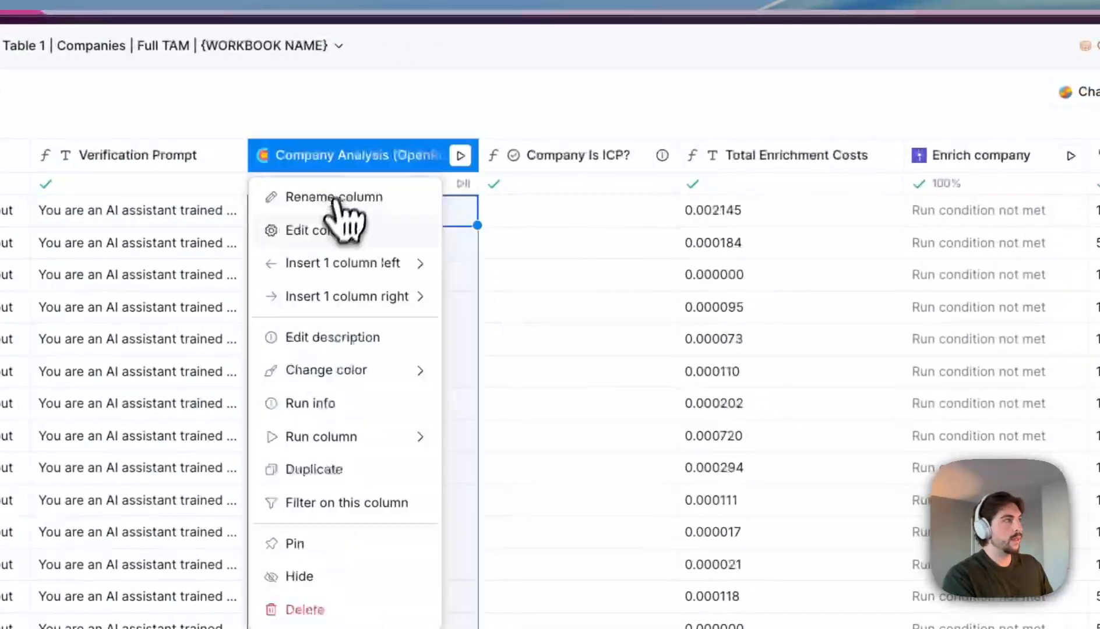
pyautogui.click(327, 231)
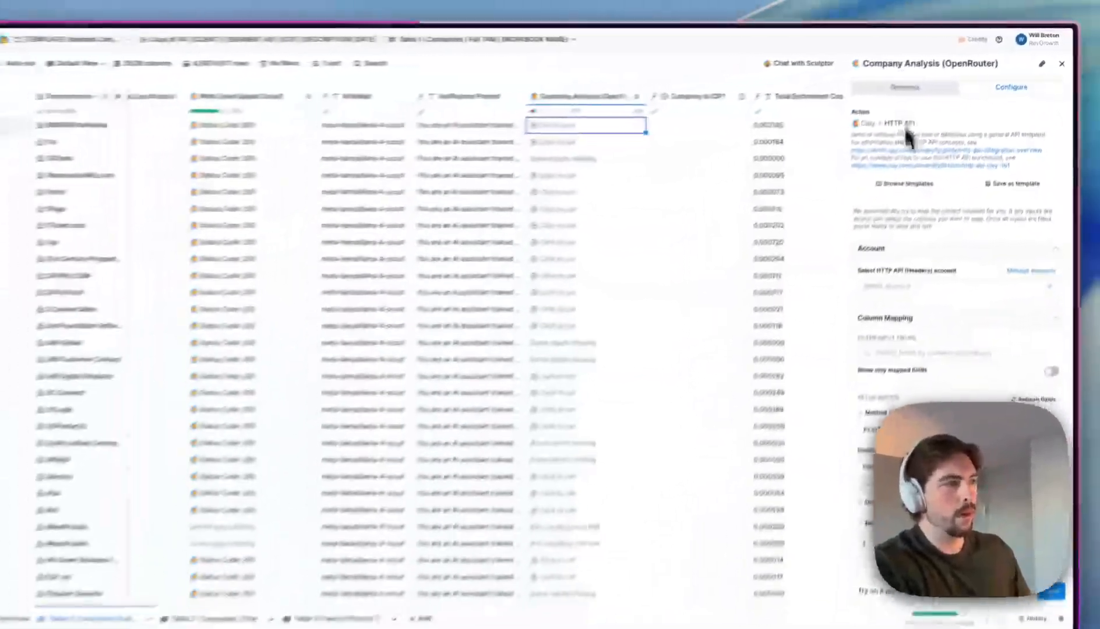
pyautogui.scroll(-5, 959, 230)
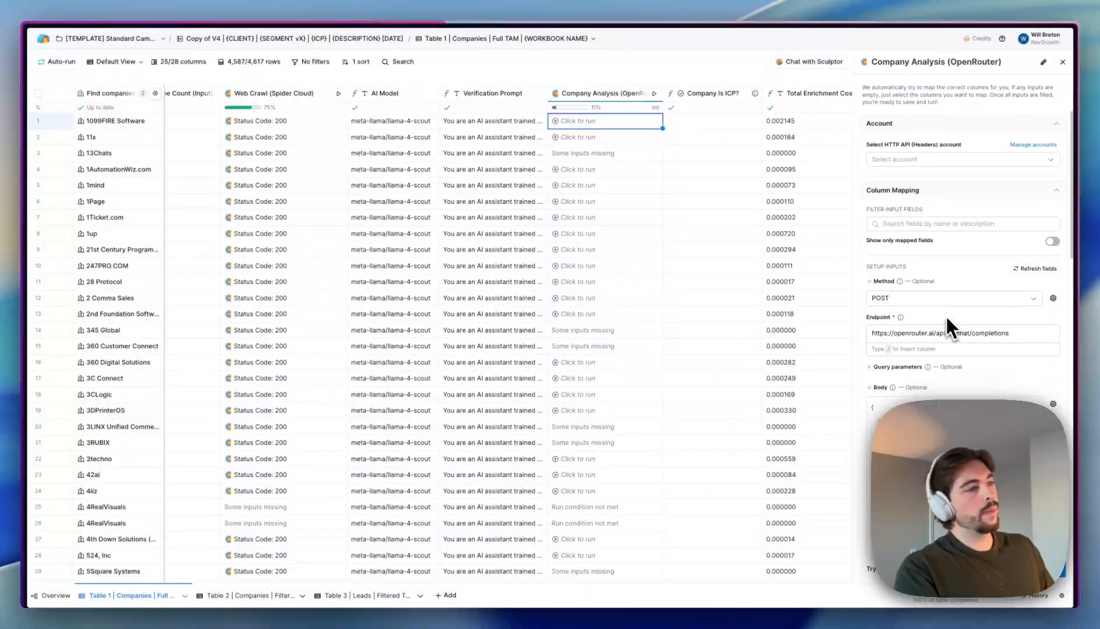
pyautogui.scroll(-1, 920, 314)
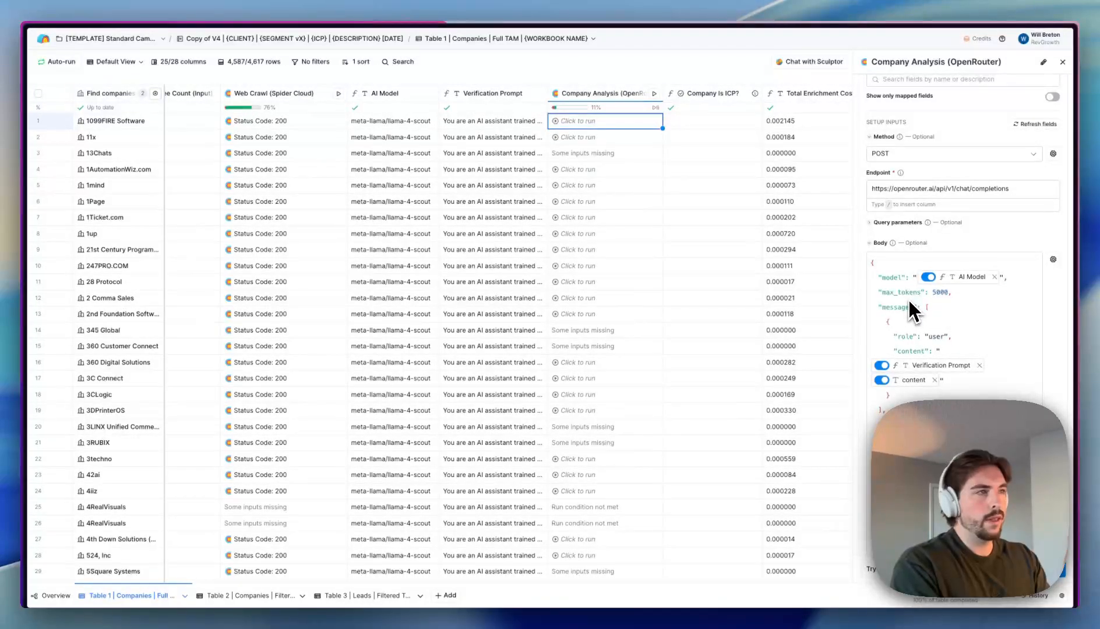
pyautogui.scroll(-3, 943, 252)
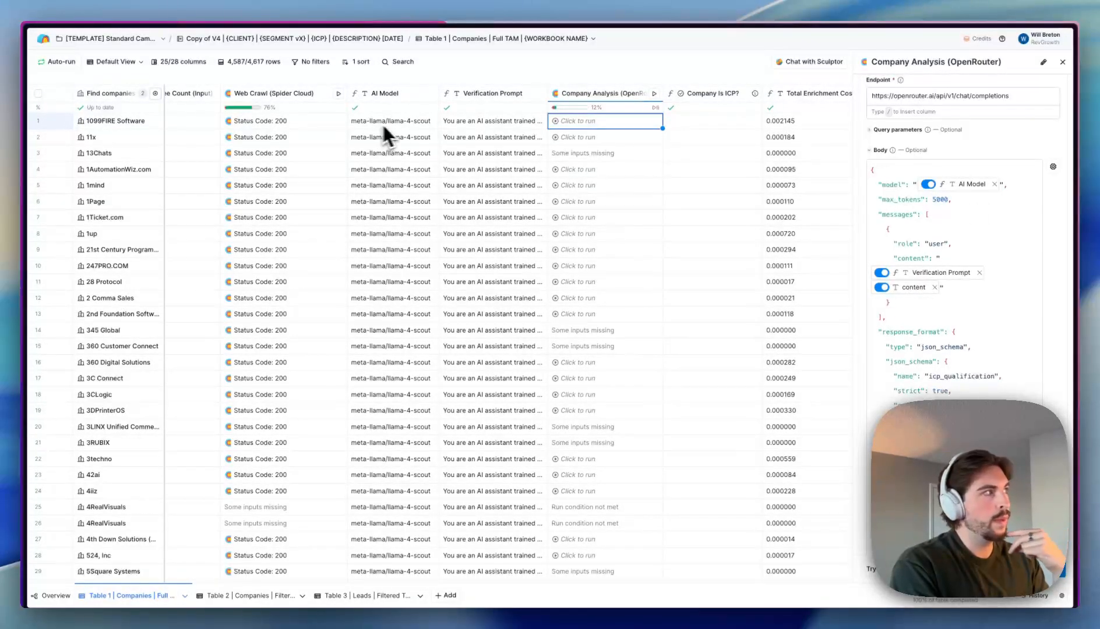
pyautogui.scroll(-1, 939, 242)
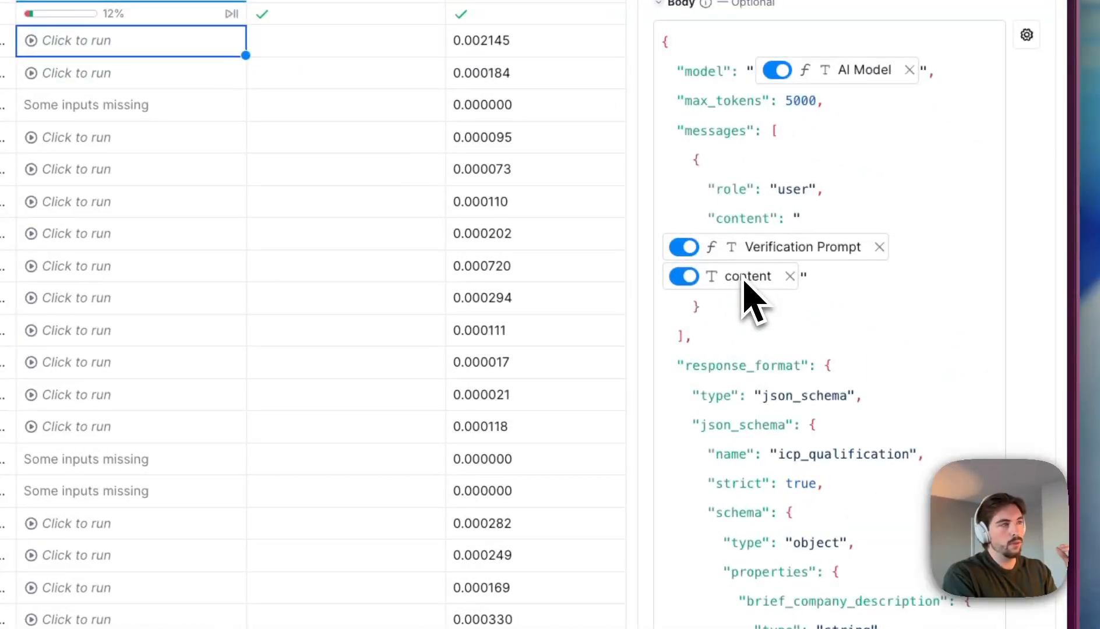
pyautogui.moveTo(912, 240)
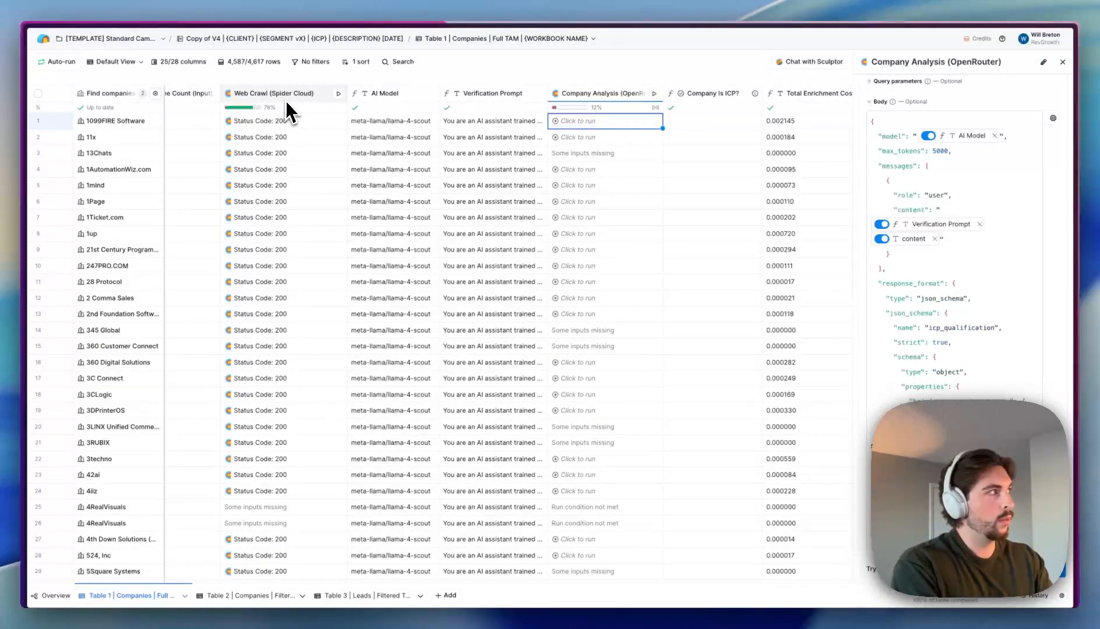
pyautogui.scroll(-3, 860, 286)
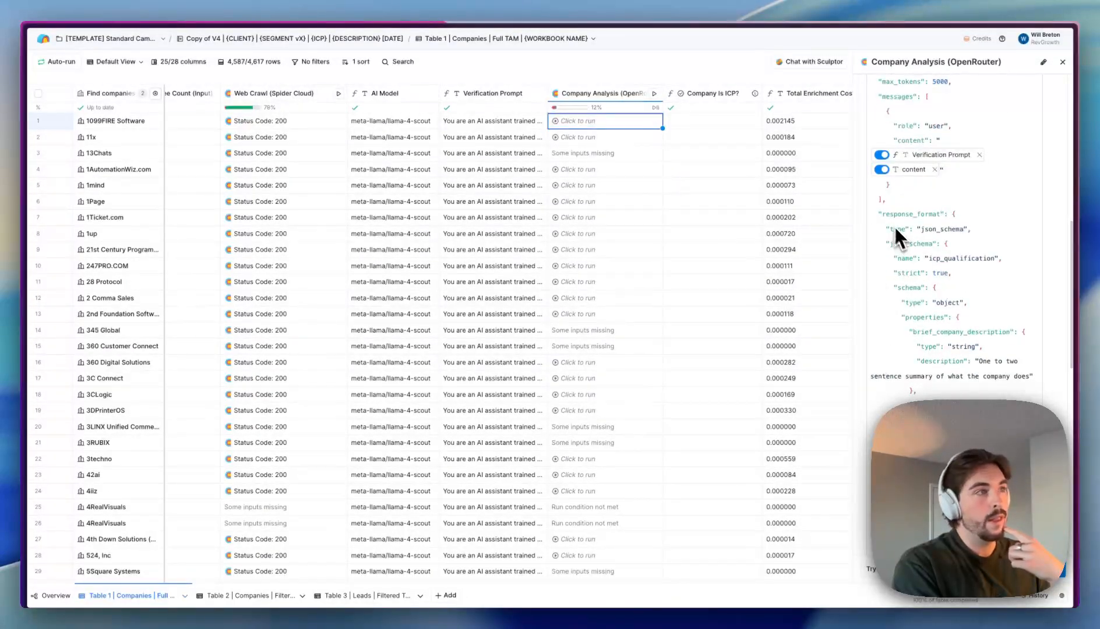
pyautogui.moveTo(878, 213); pyautogui.dragTo(951, 407)
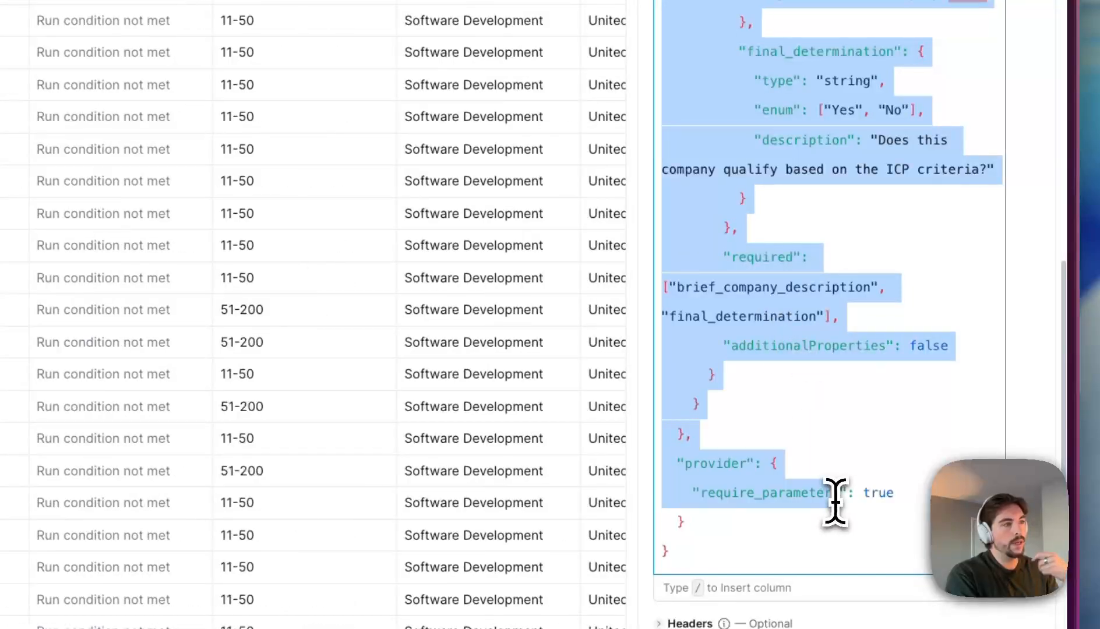
pyautogui.moveTo(835, 502); pyautogui.dragTo(815, 550)
pyautogui.click(810, 492)
# - Inspect the icp_qualification schema keys like brief_company_description, down to Run settings
pyautogui.scroll(5, 770, 248)
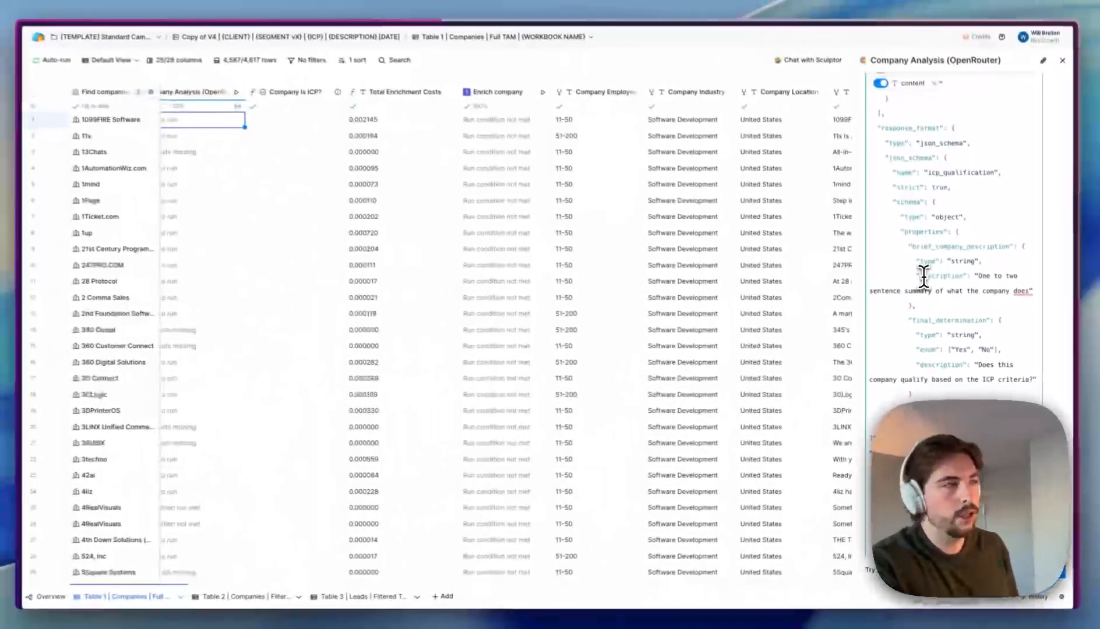
pyautogui.scroll(1, 966, 122)
pyautogui.scroll(1, 1004, 260)
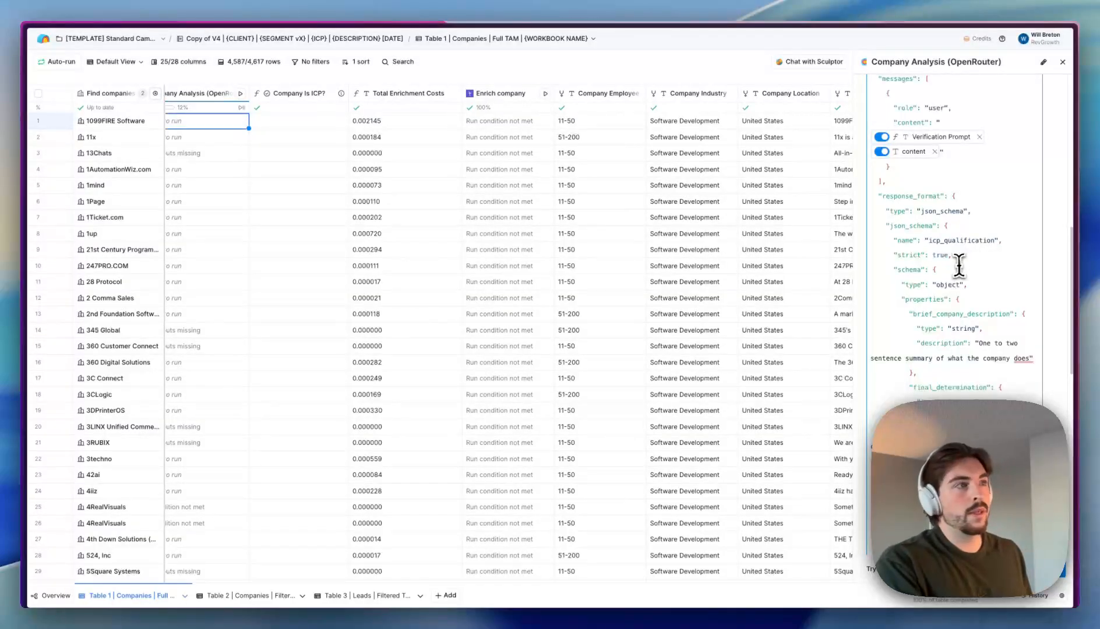
pyautogui.moveTo(930, 243); pyautogui.dragTo(991, 244)
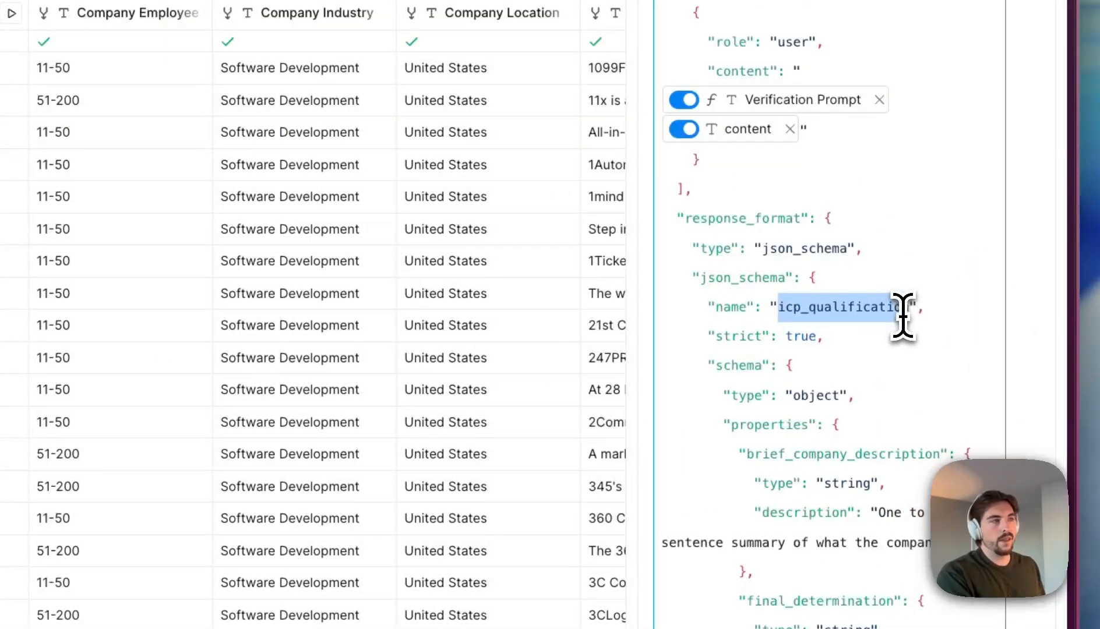
pyautogui.moveTo(902, 315); pyautogui.dragTo(904, 315)
pyautogui.scroll(-4, 841, 278)
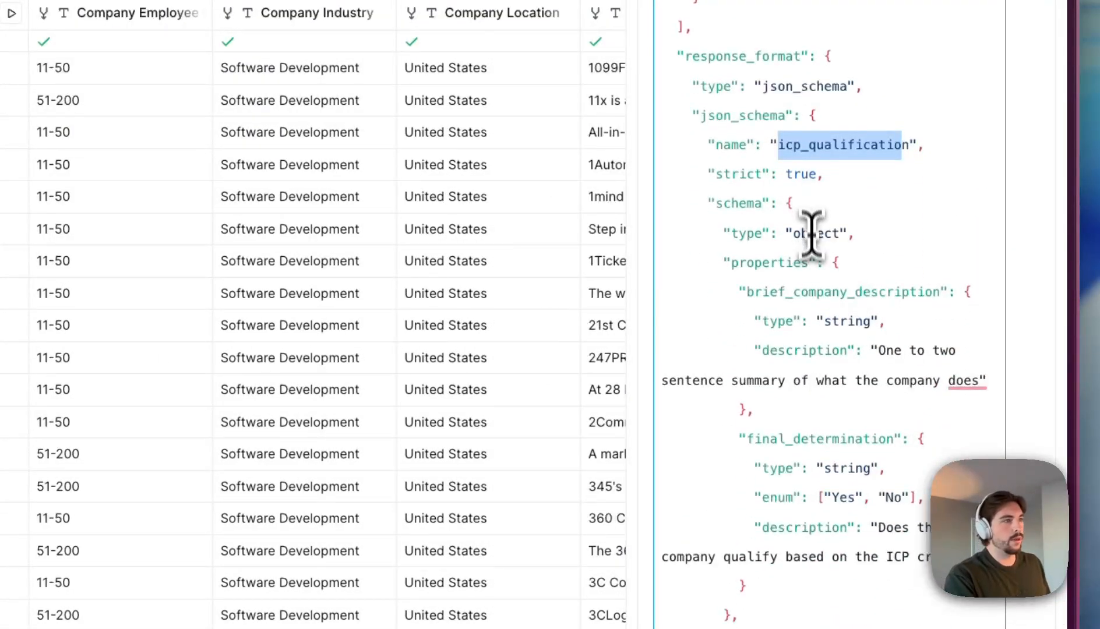
pyautogui.scroll(-4, 811, 233)
pyautogui.moveTo(755, 140); pyautogui.dragTo(916, 138)
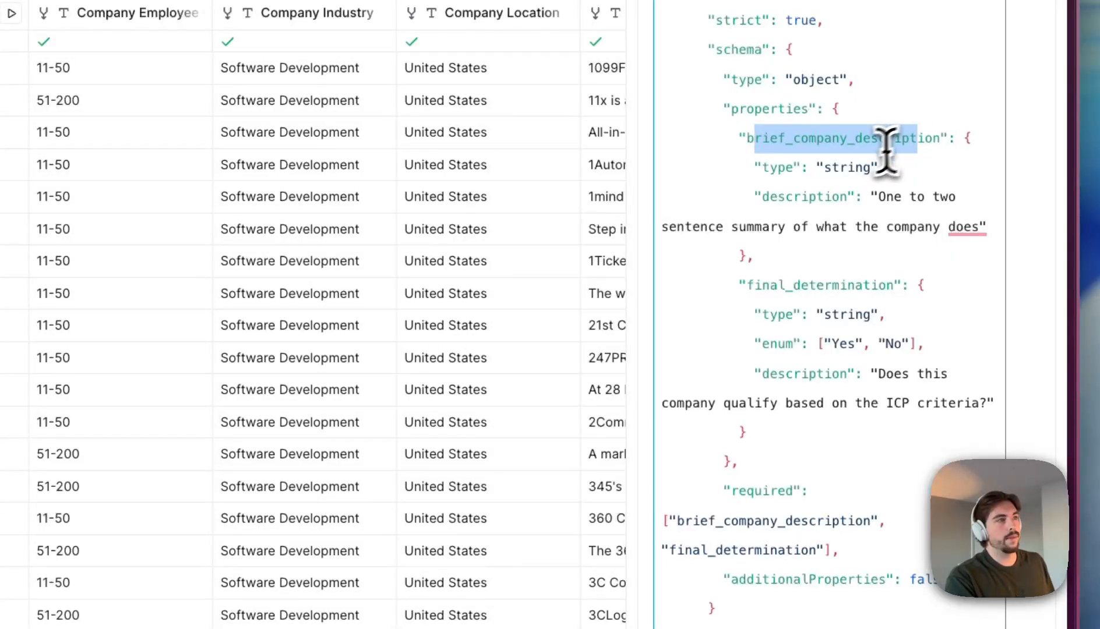
pyautogui.click(792, 172)
pyautogui.moveTo(745, 139); pyautogui.dragTo(894, 146)
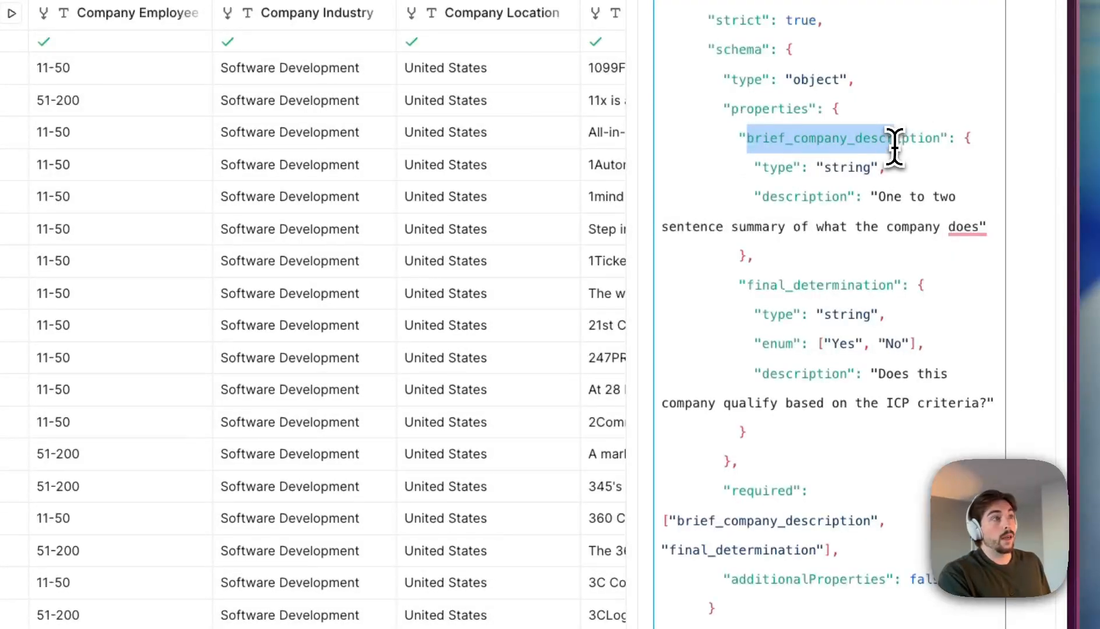
pyautogui.scroll(-3, 883, 146)
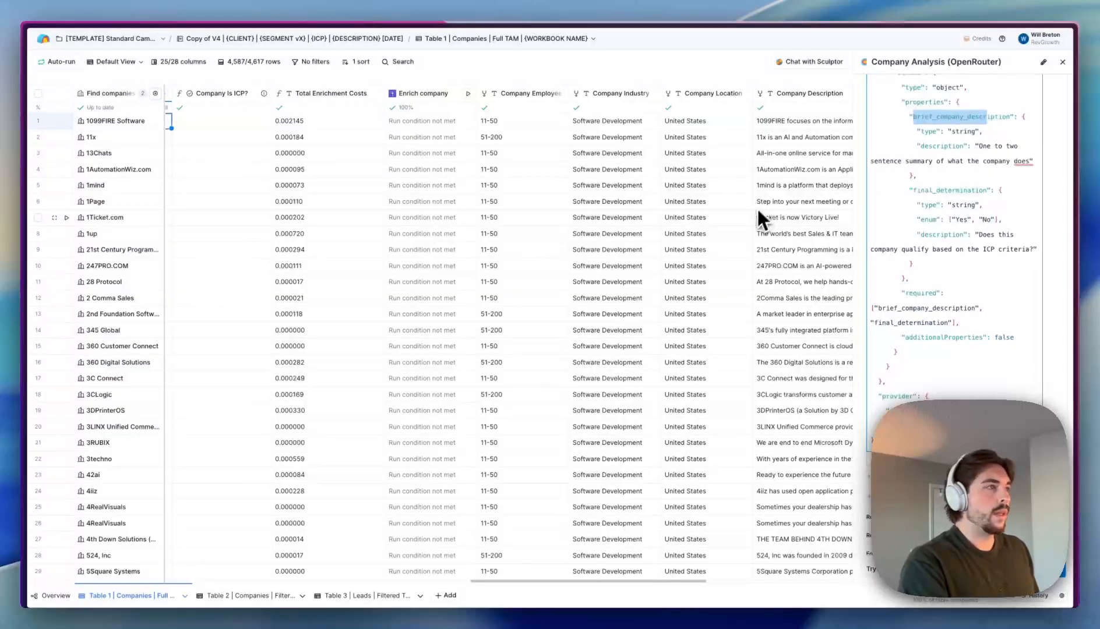
pyautogui.hscroll(-3, 755, 216)
pyautogui.hscroll(-1, 755, 215)
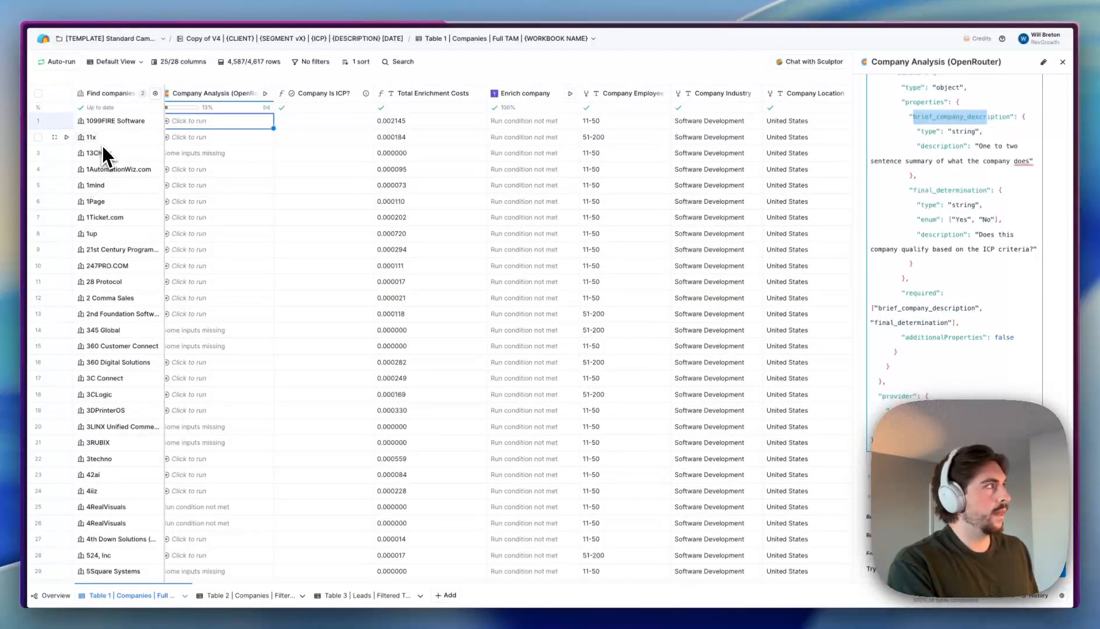
pyautogui.scroll(-10, 961, 233)
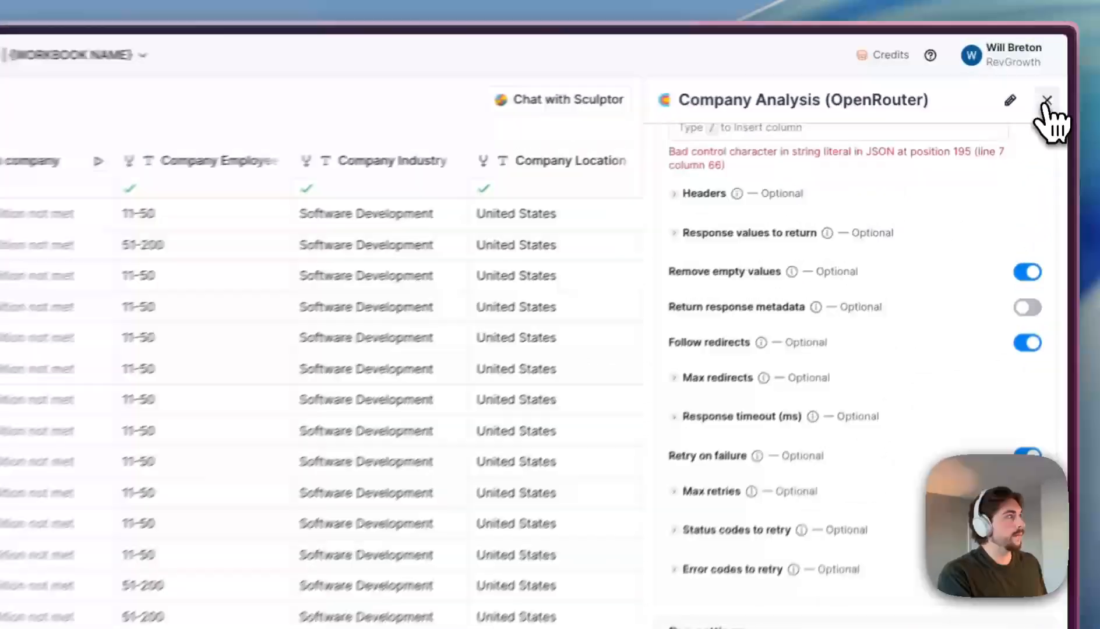
# - Close the Company Analysis settings and switch the table to the 'Verify If ICP' view
pyautogui.click(1063, 61)
pyautogui.hscroll(-5, 376, 148)
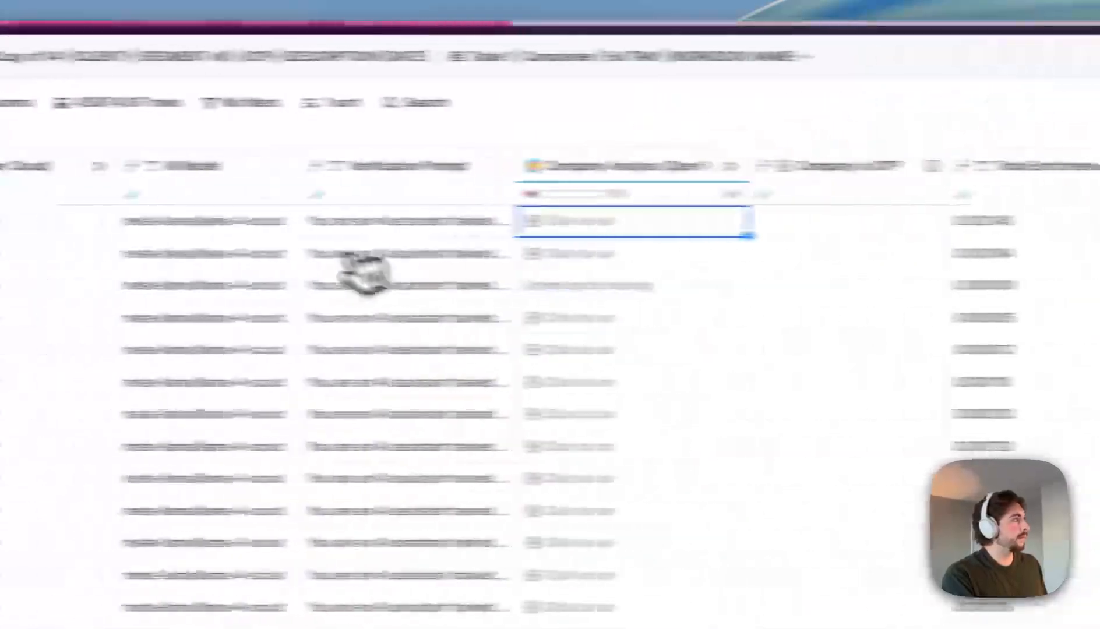
pyautogui.click(49, 103)
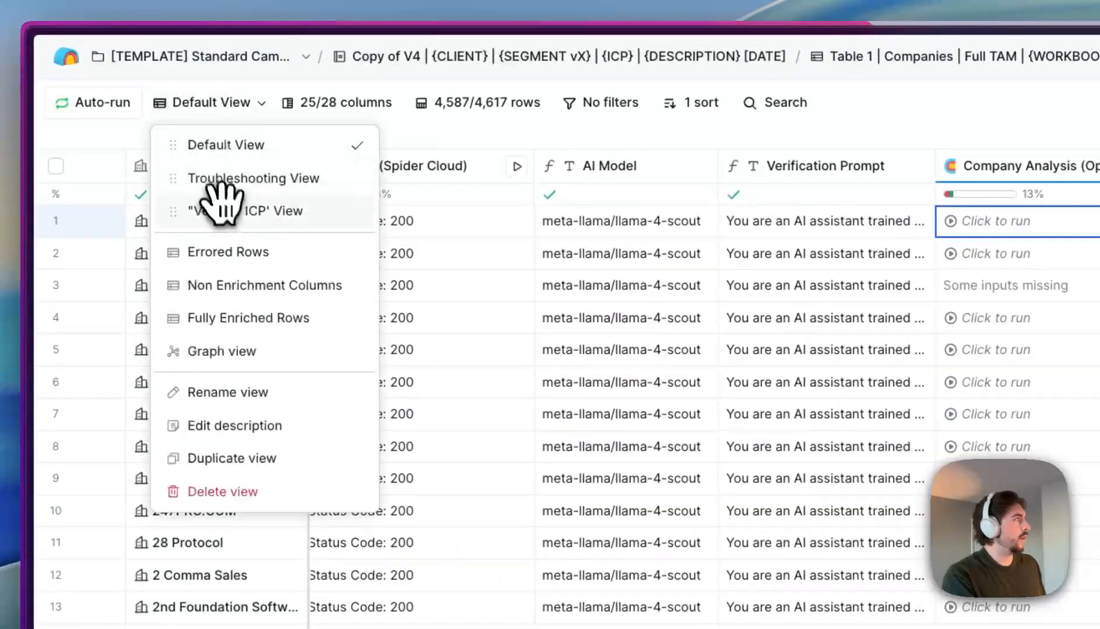
pyautogui.click(225, 209)
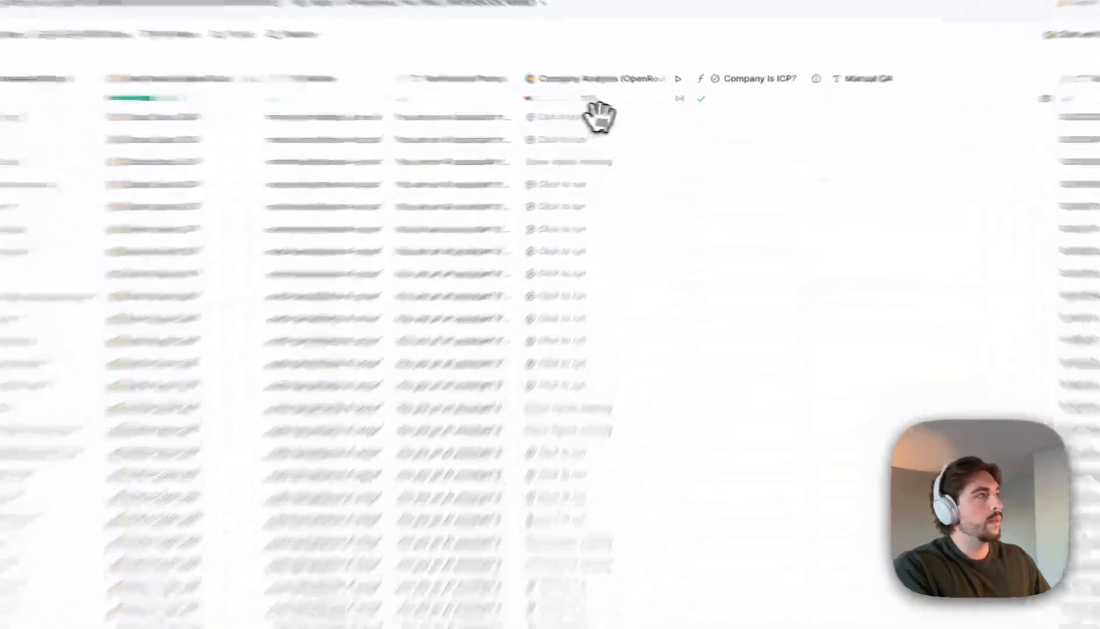
# - Select Company Analysis cells in rows 1–12 and 18, then preview the 1mind website
pyautogui.moveTo(628, 121); pyautogui.dragTo(629, 309)
pyautogui.click(626, 394)
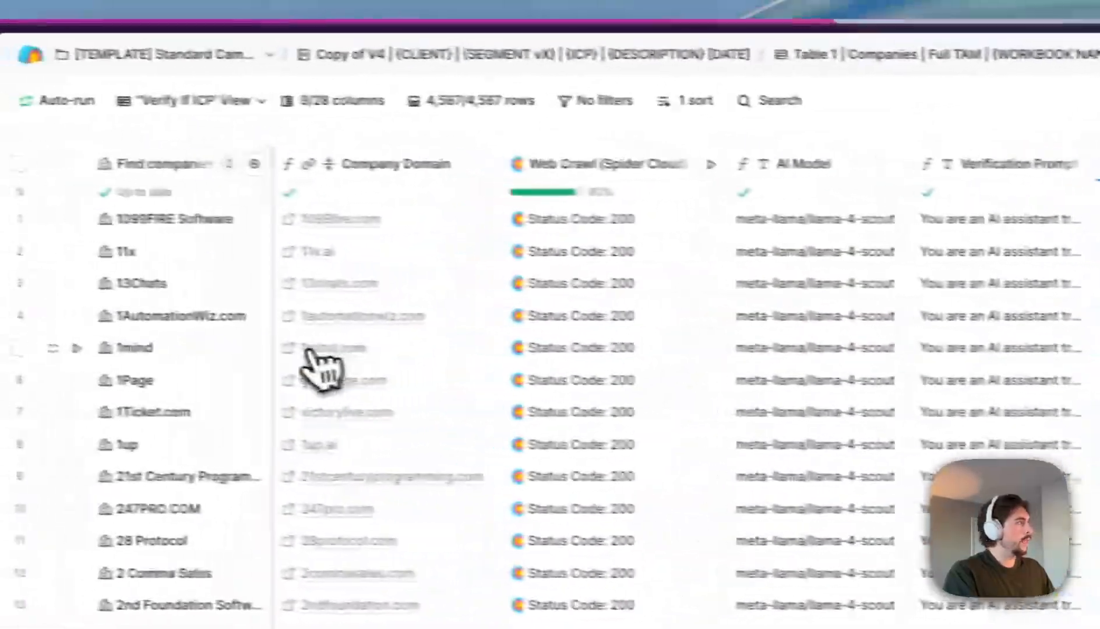
pyautogui.click(308, 350)
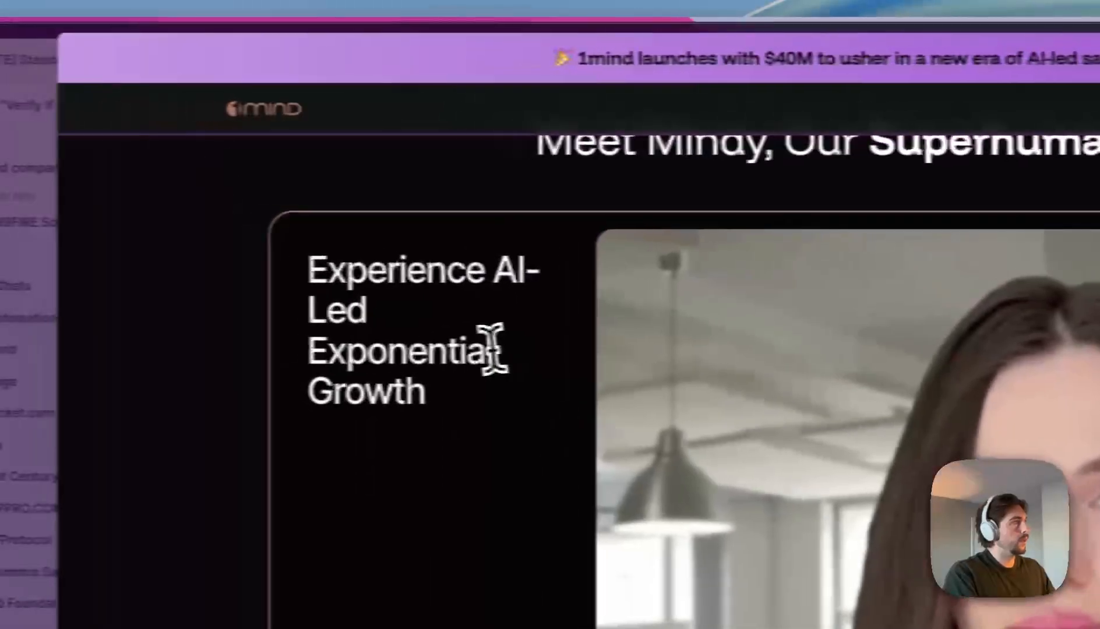
# - Spot-check the 1Page and 42ai company websites in preview
pyautogui.scroll(-15, 440, 305)
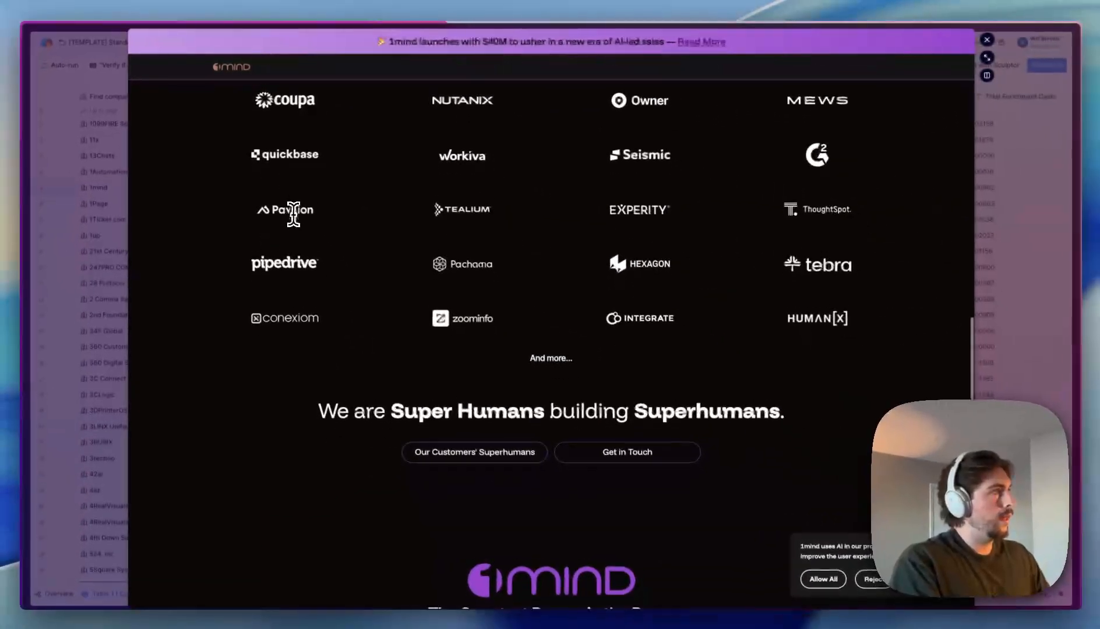
pyautogui.press('Escape')
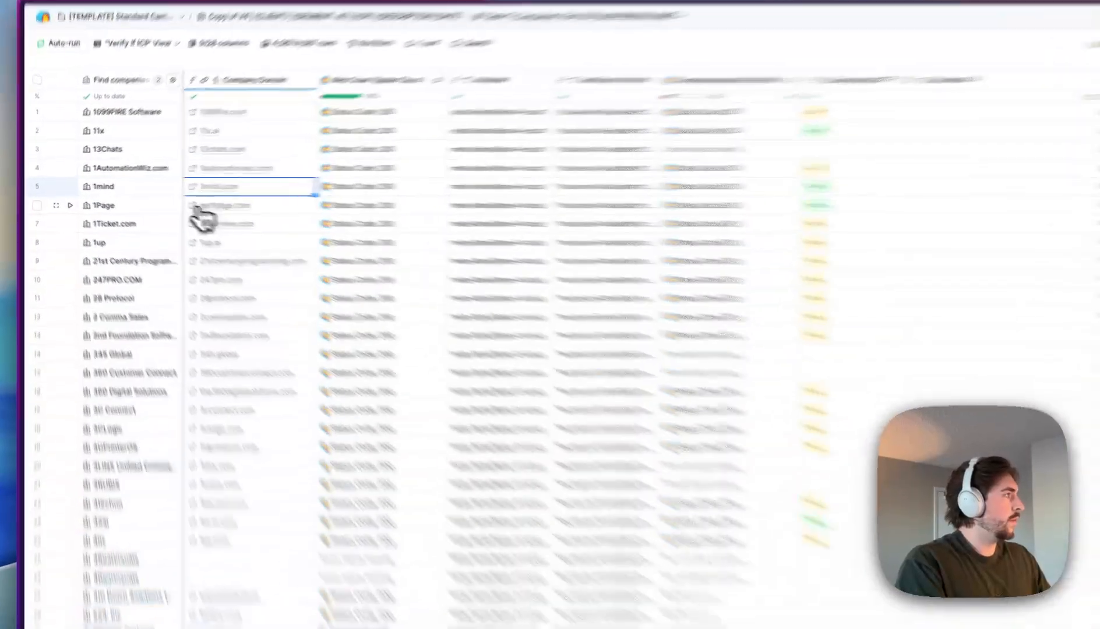
pyautogui.click(192, 202)
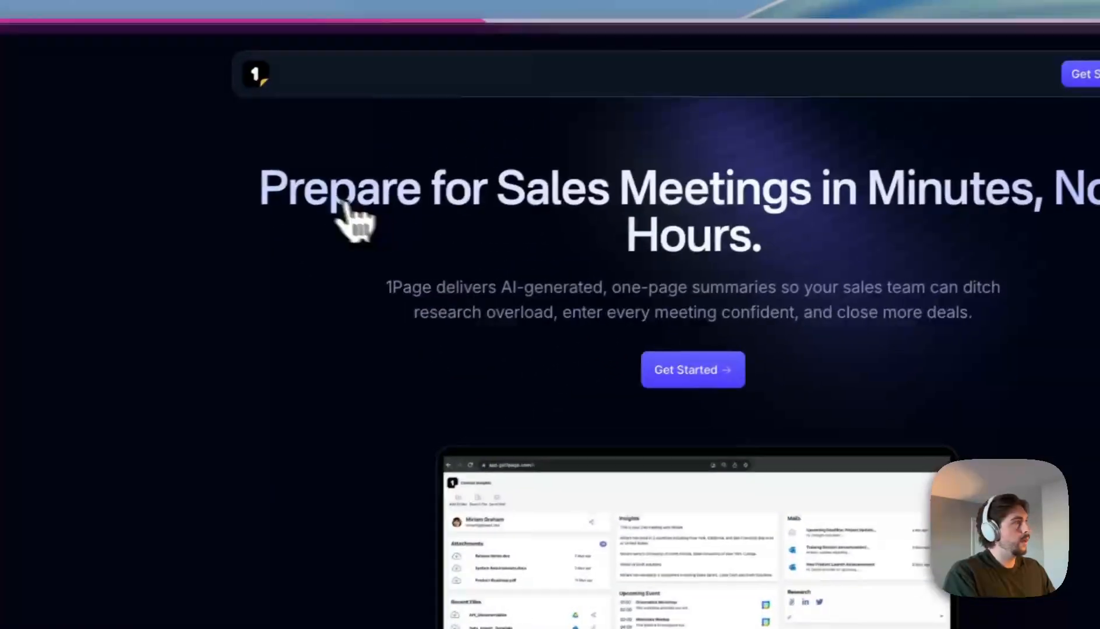
pyautogui.moveTo(702, 48); pyautogui.dragTo(829, 196)
pyautogui.press('Escape')
pyautogui.scroll(-3, 551, 343)
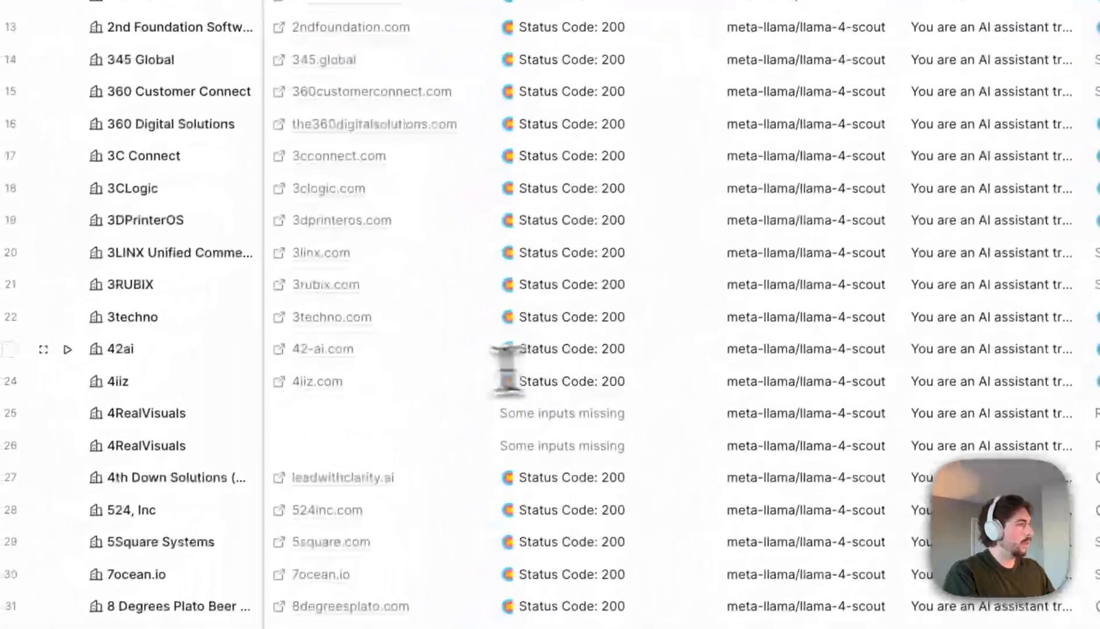
pyautogui.click(91, 406)
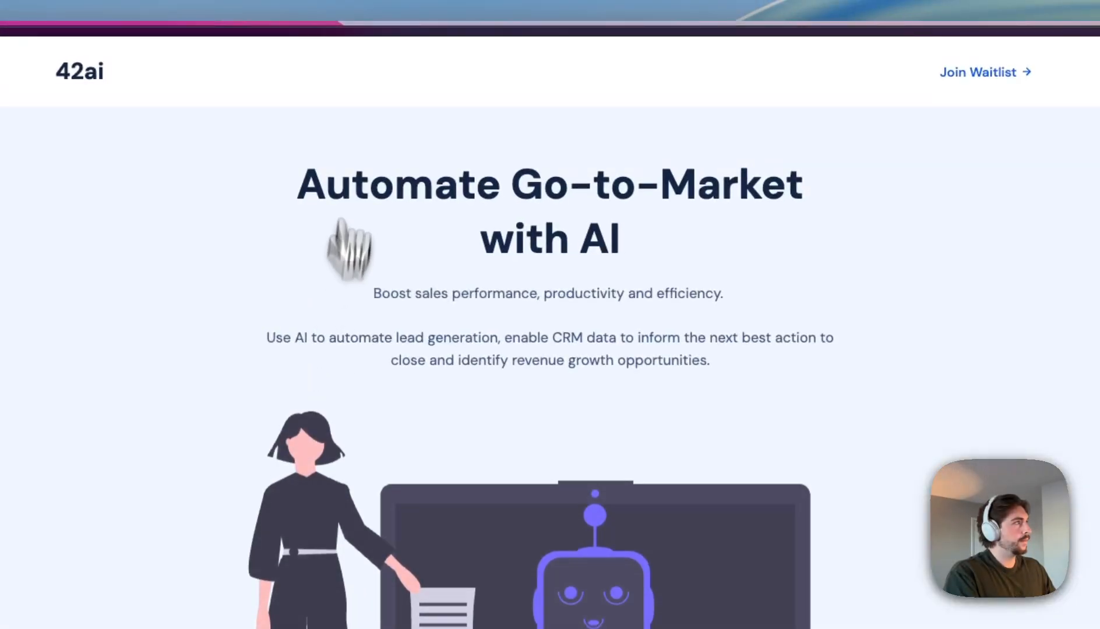
pyautogui.moveTo(297, 182); pyautogui.dragTo(841, 366)
pyautogui.press('Escape')
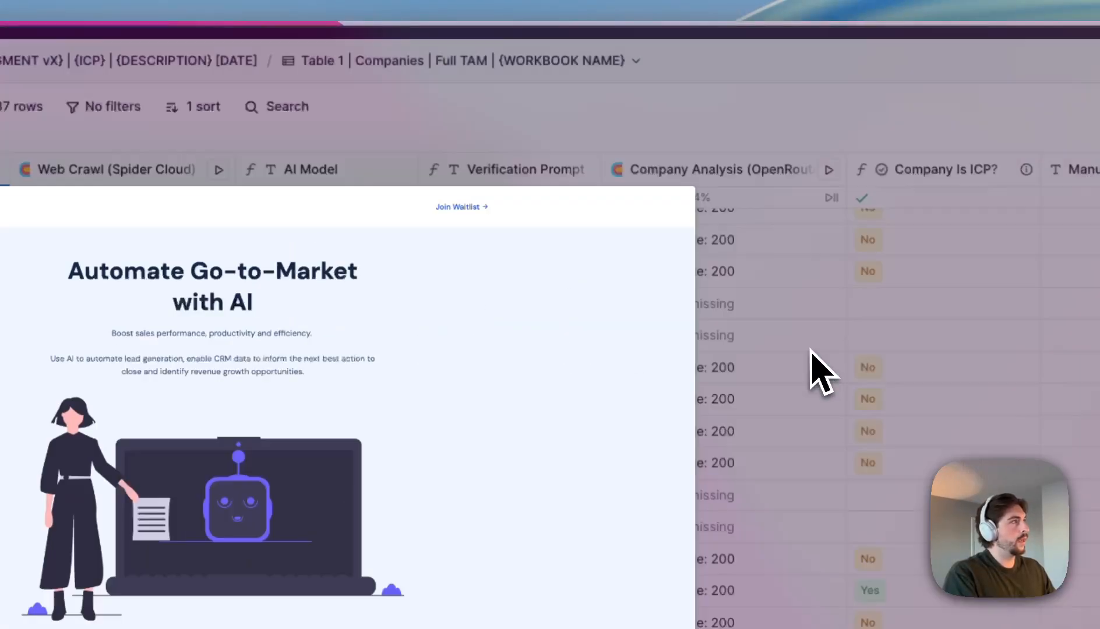
pyautogui.scroll(-4, 728, 367)
pyautogui.scroll(3, 326, 309)
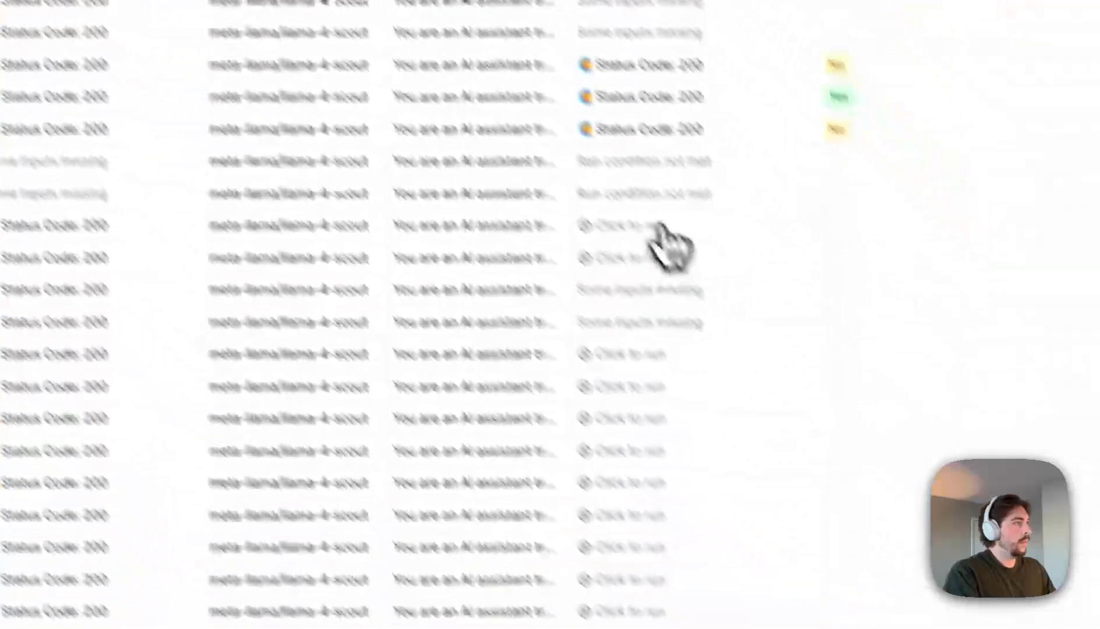
pyautogui.scroll(5, 819, 393)
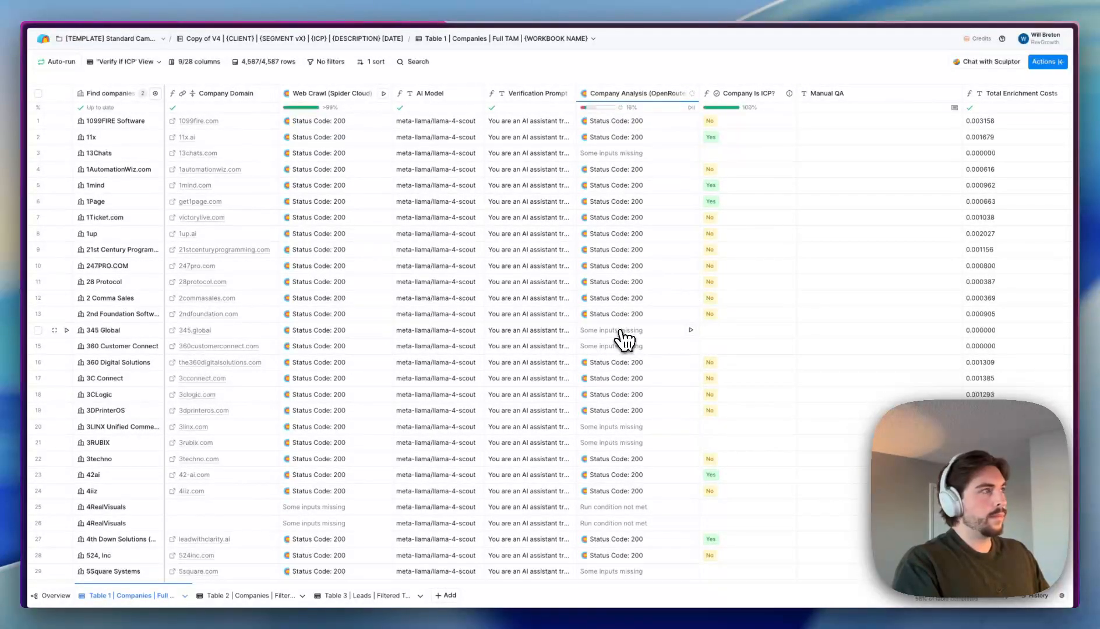
# - Check 345 Global's crawl result and re-run the website crawl for 13Chats
pyautogui.click(349, 330)
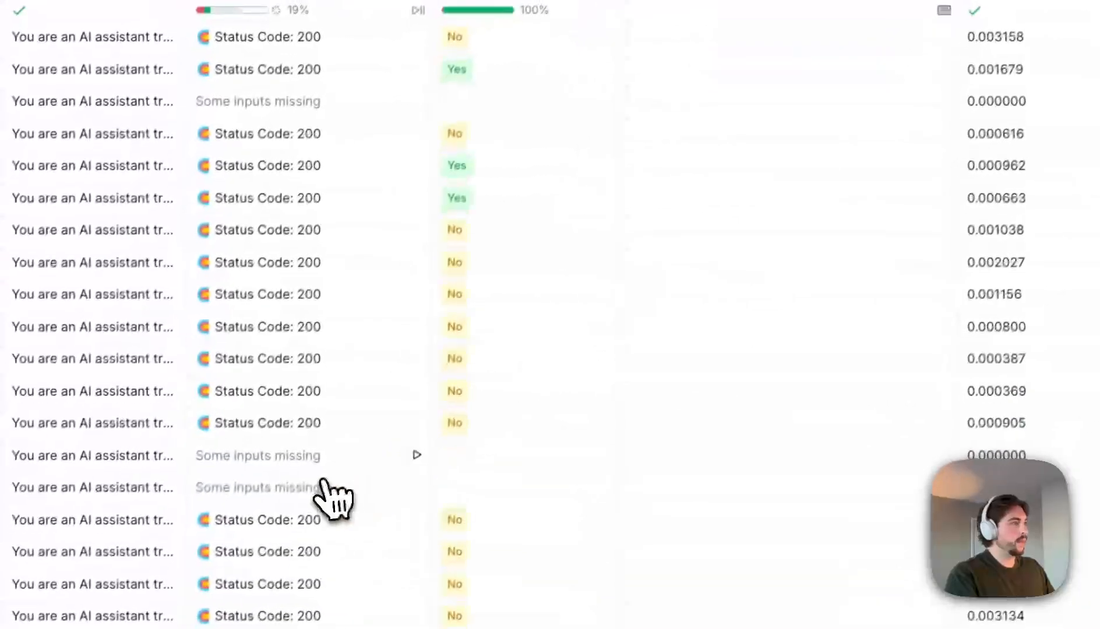
pyautogui.click(325, 485)
pyautogui.click(1044, 98)
pyautogui.click(582, 3)
# - Inspect 345 Global's missing-inputs error and preview the 345.global and 360customerconnect.com sites
pyautogui.click(280, 324)
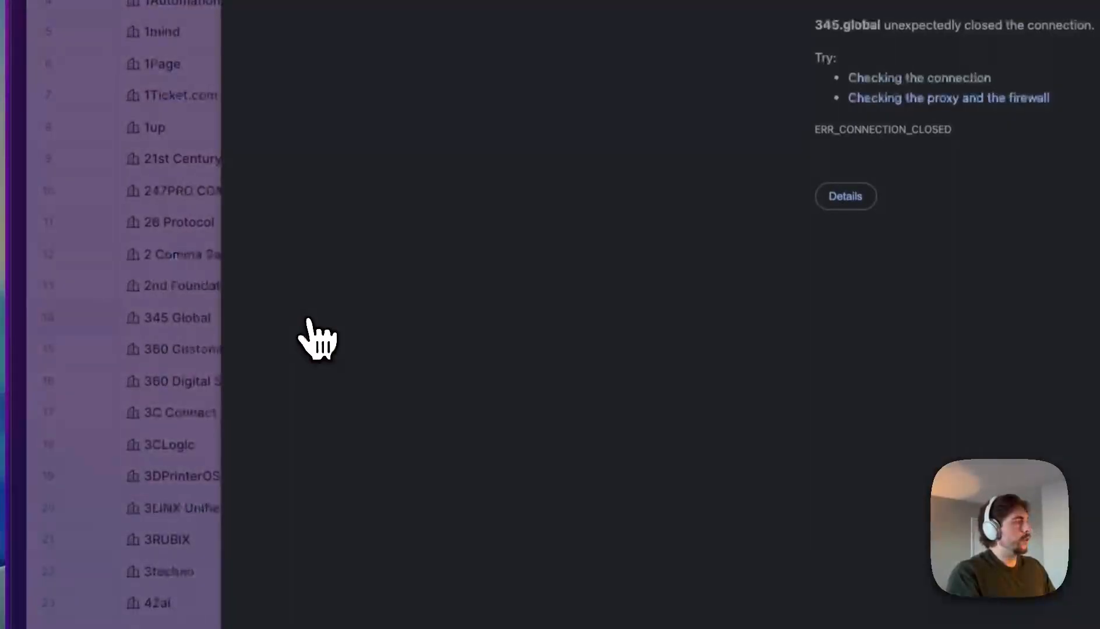
pyautogui.click(294, 329)
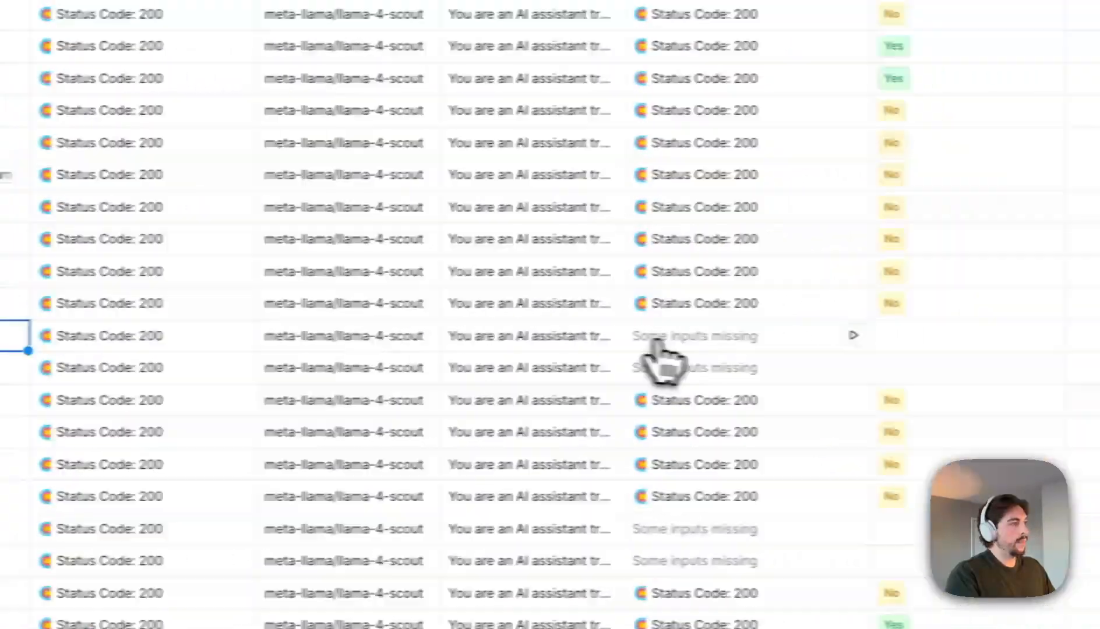
pyautogui.click(657, 342)
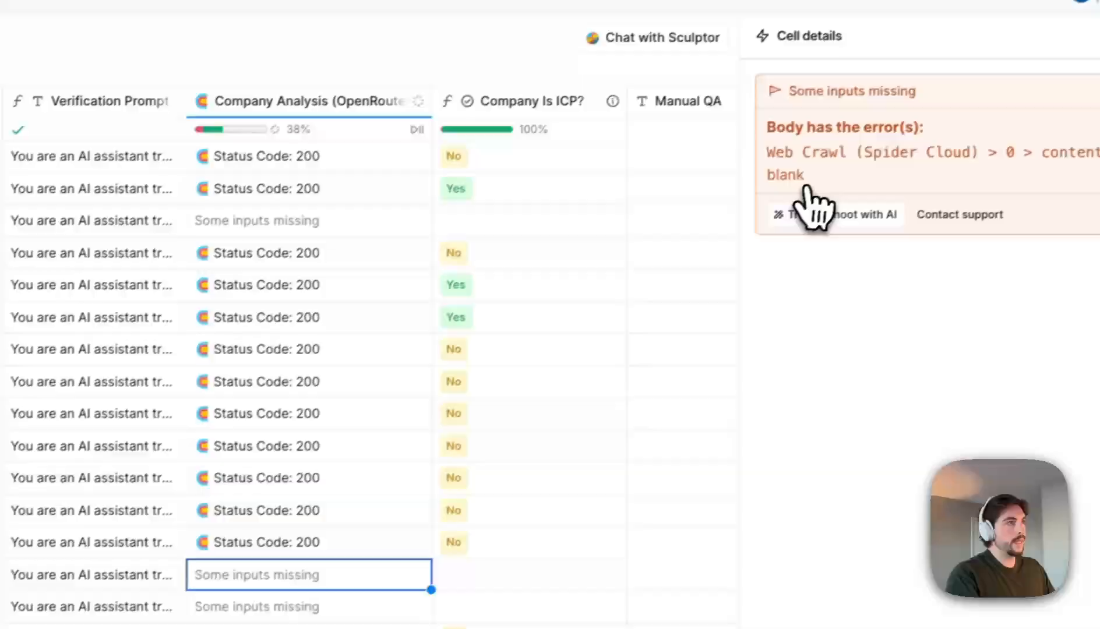
pyautogui.tripleClick(780, 175)
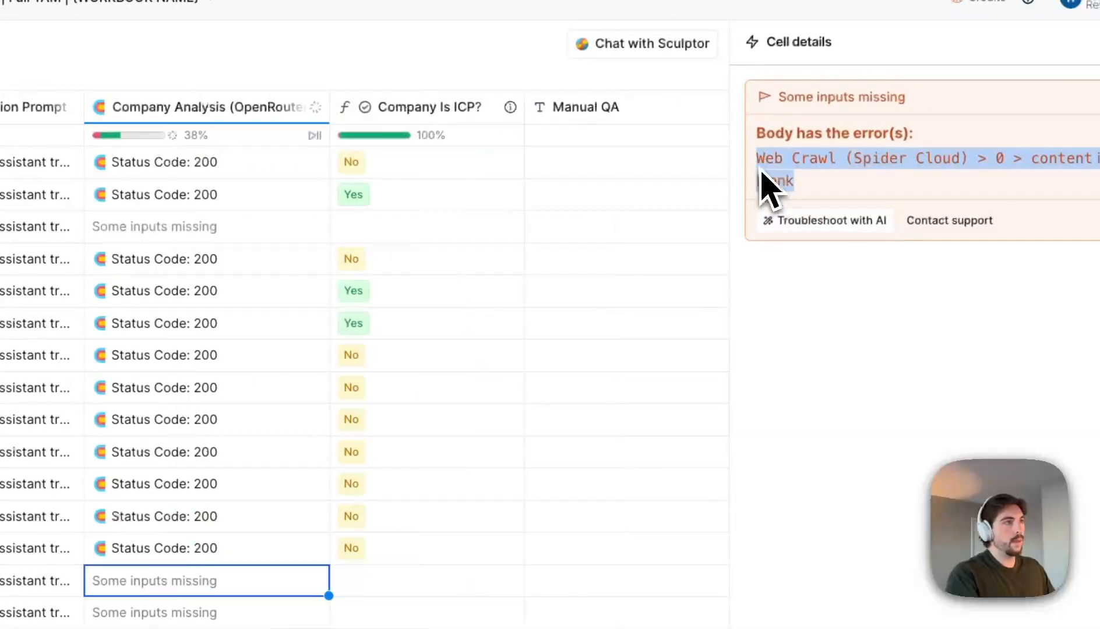
pyautogui.hscroll(3, 722, 212)
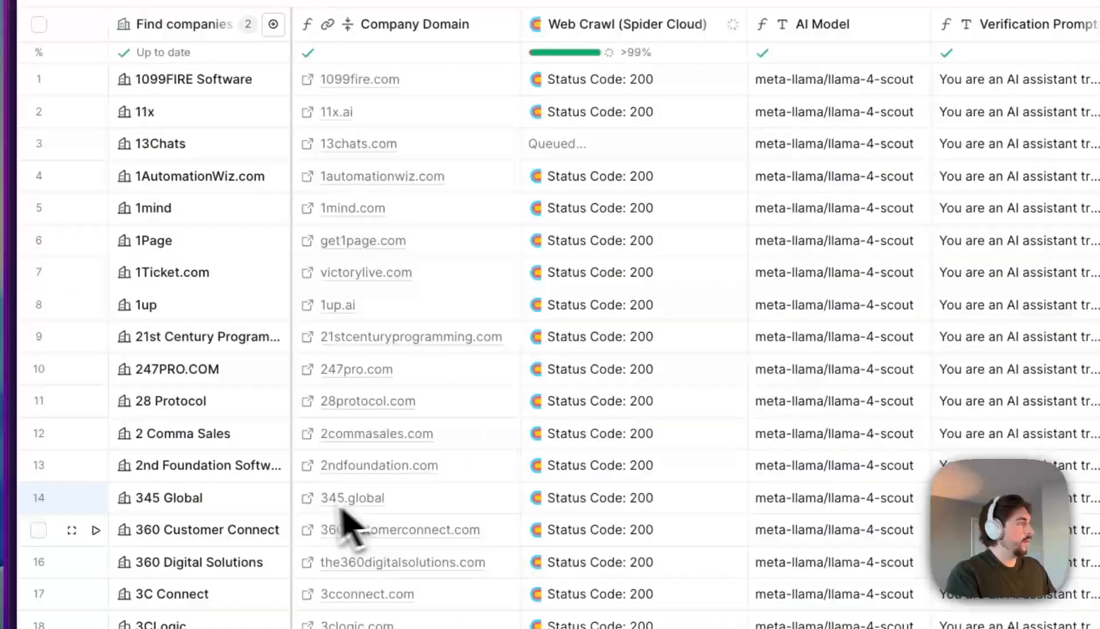
pyautogui.click(326, 527)
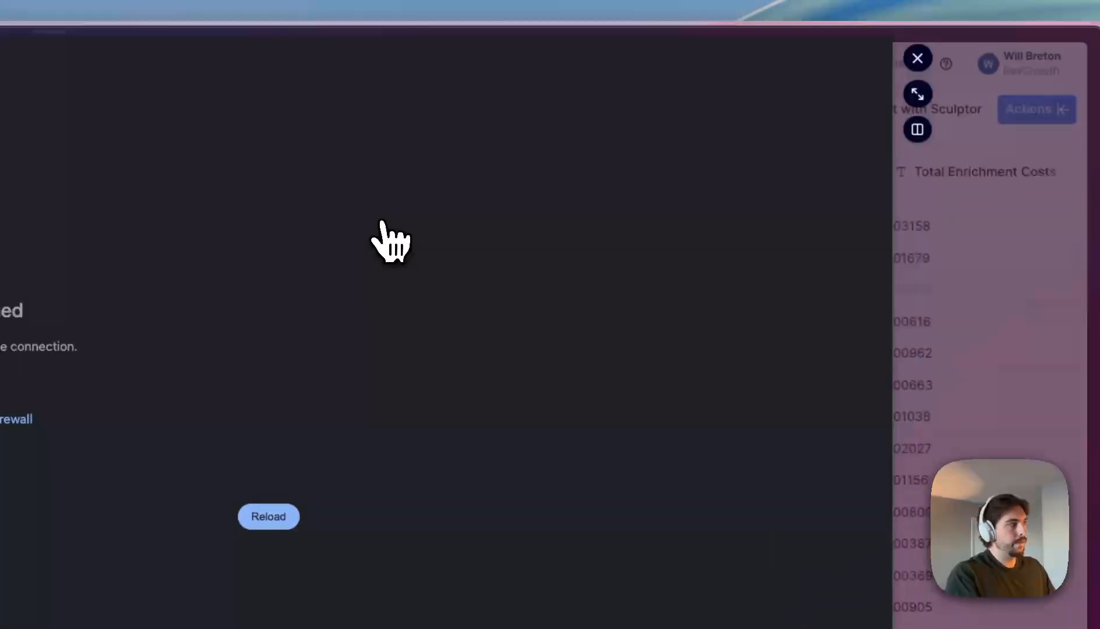
pyautogui.press('Escape')
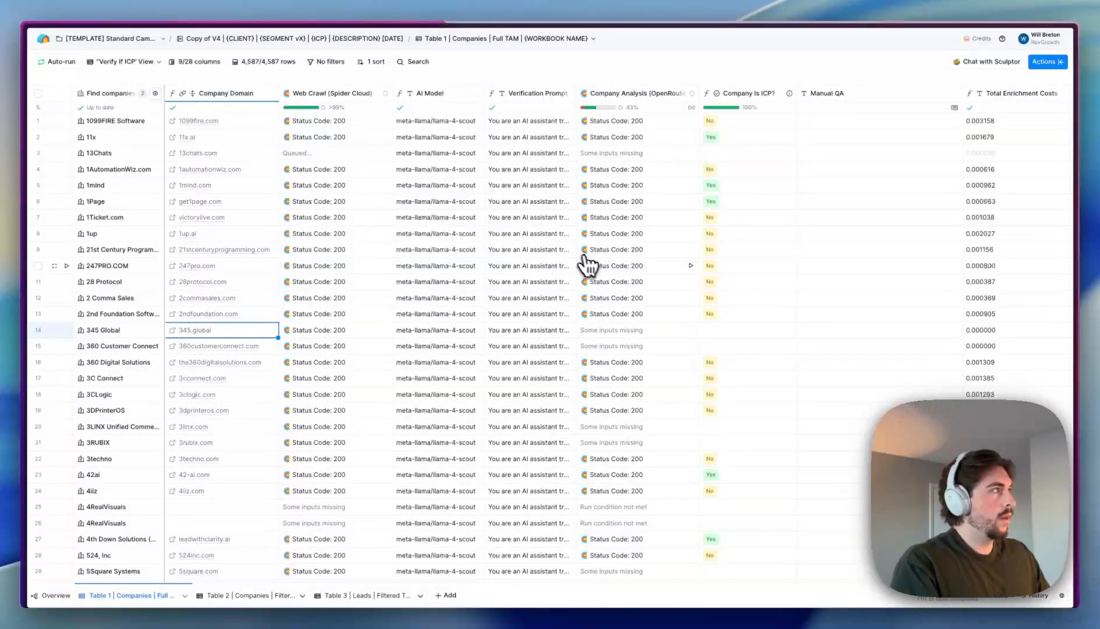
pyautogui.hscroll(3, 589, 252)
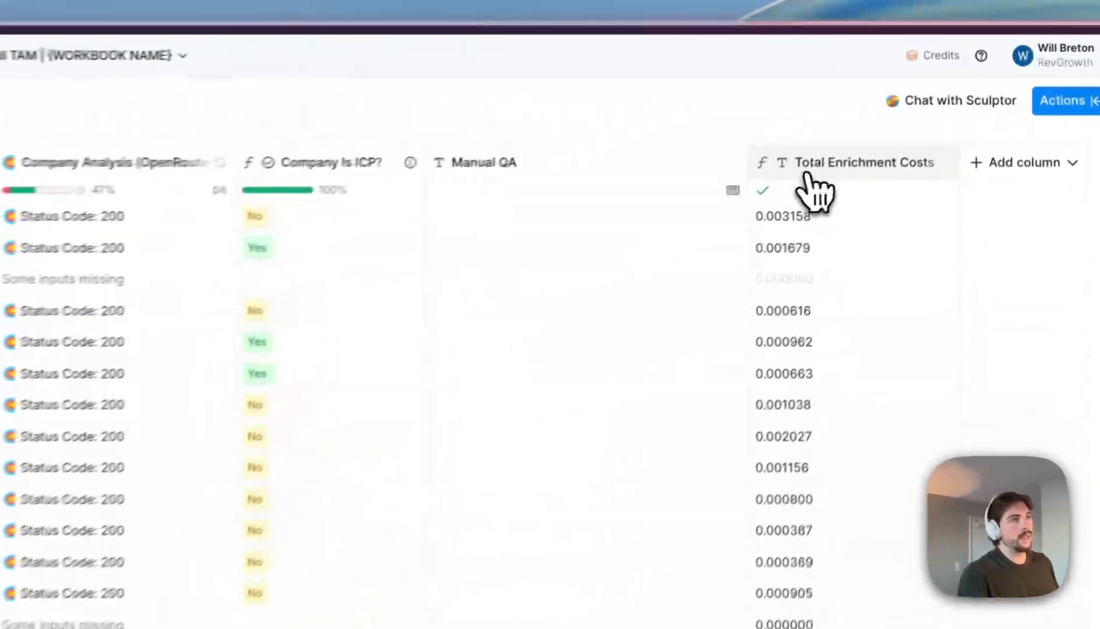
pyautogui.click(809, 172)
# - Re-run 13Chats' Company Analysis and check the Total Enrichment Costs formula
pyautogui.click(810, 243)
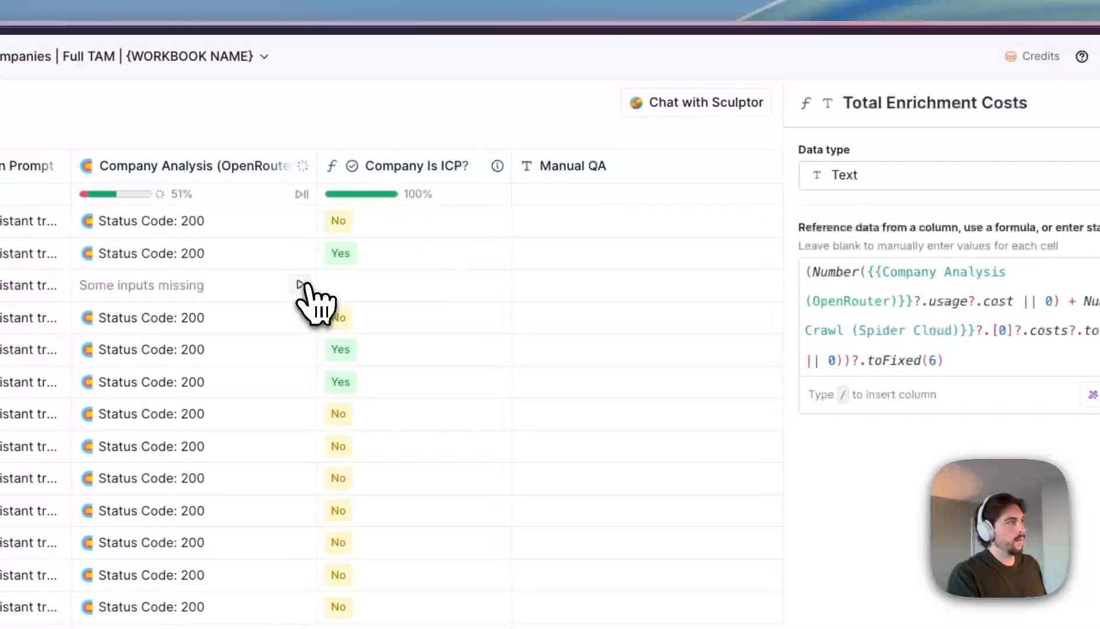
pyautogui.click(210, 285)
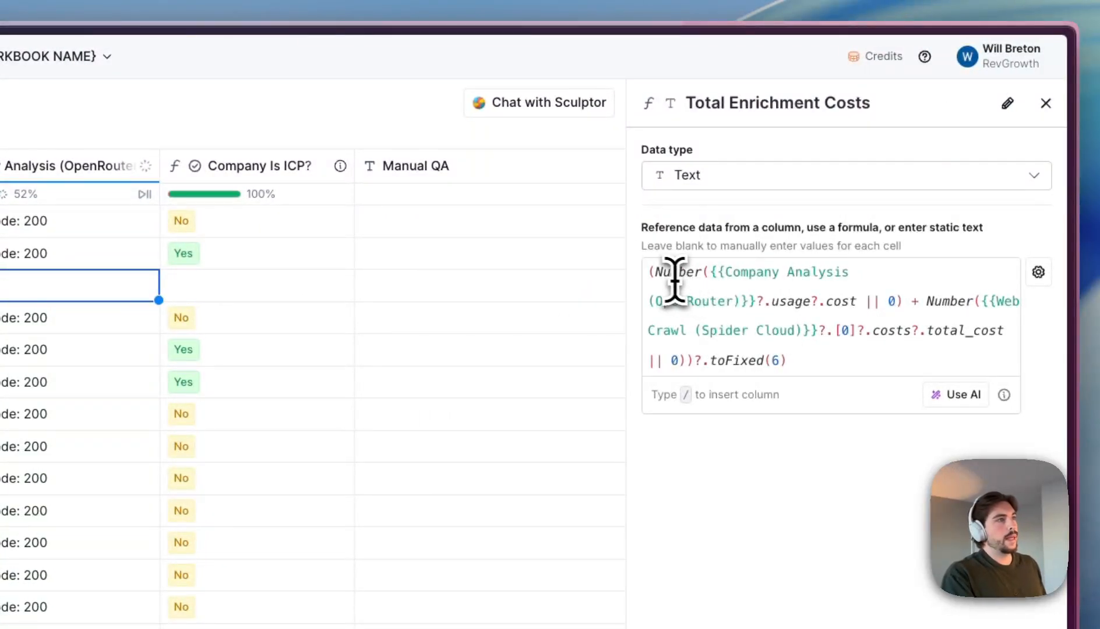
pyautogui.moveTo(709, 271); pyautogui.dragTo(837, 275)
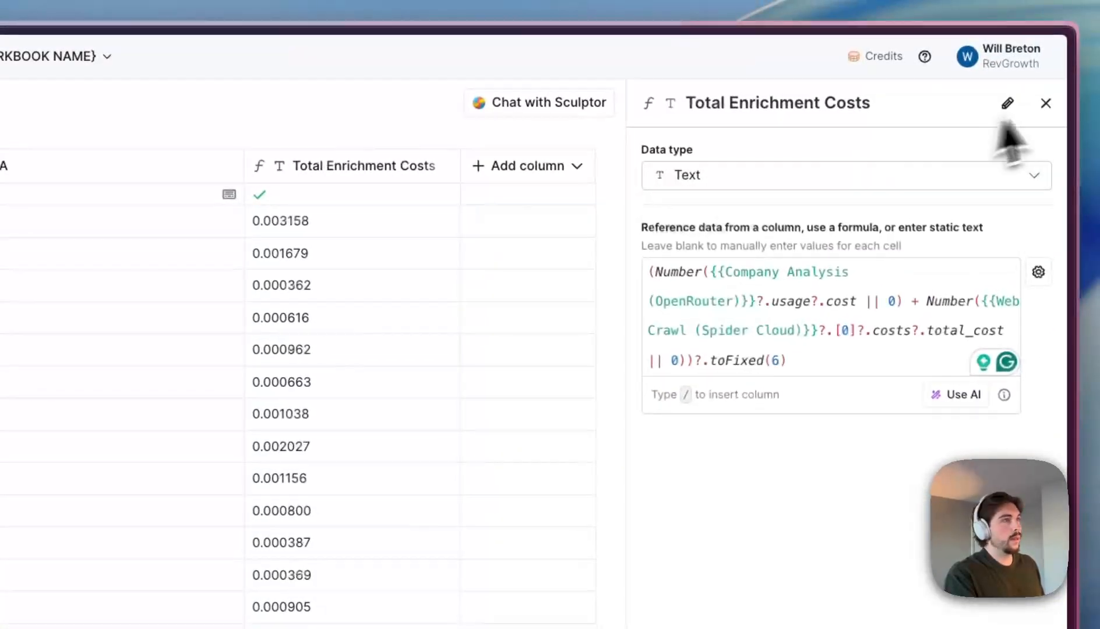
pyautogui.click(1046, 102)
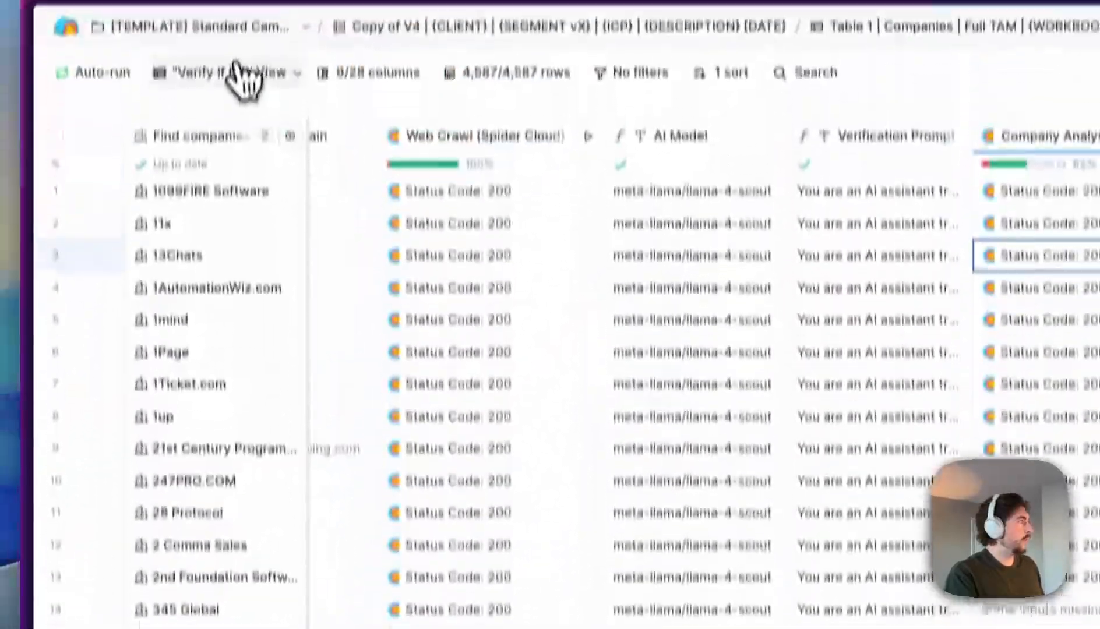
# - Switch the companies table to the Default View and scroll across its 25 shown columns
pyautogui.click(239, 74)
pyautogui.click(265, 146)
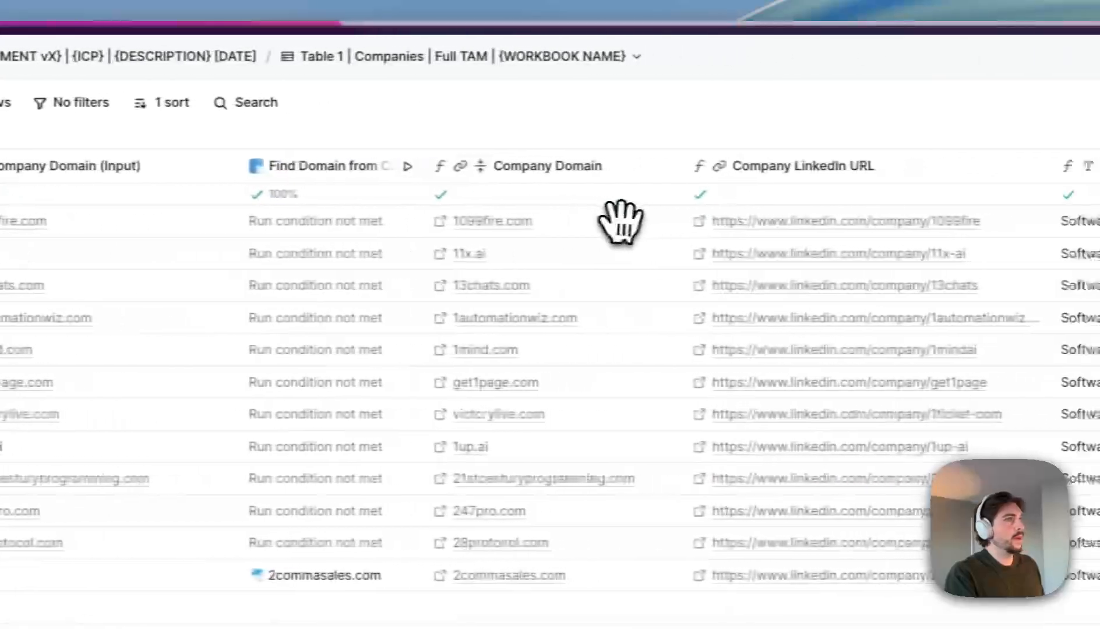
pyautogui.hscroll(15, 621, 222)
pyautogui.hscroll(3, 693, 222)
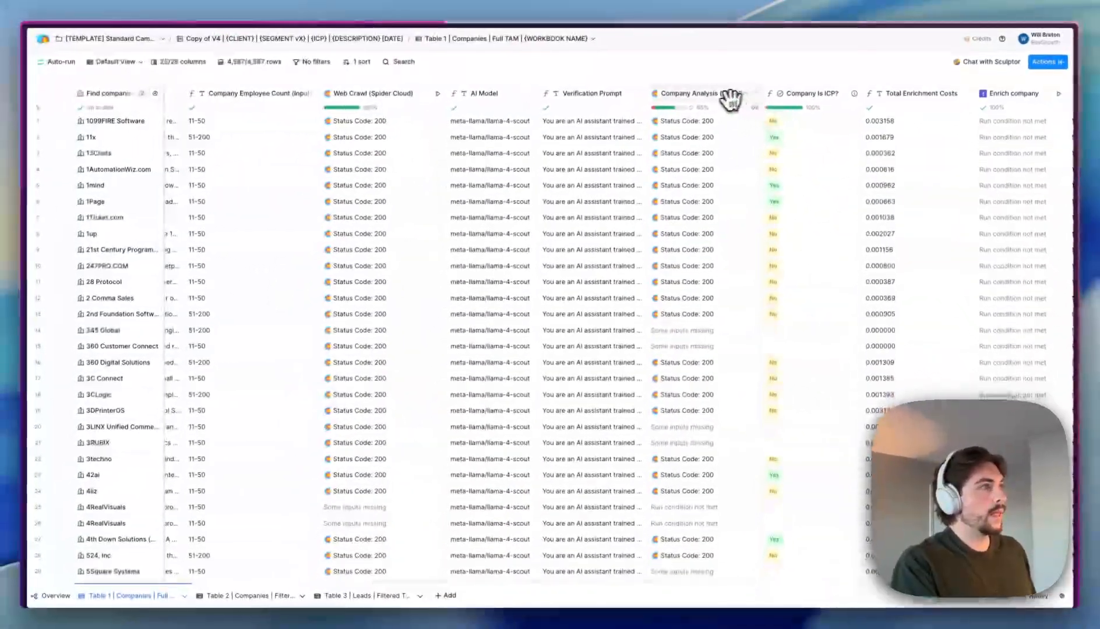
pyautogui.hscroll(3, 626, 317)
pyautogui.hscroll(1, 686, 171)
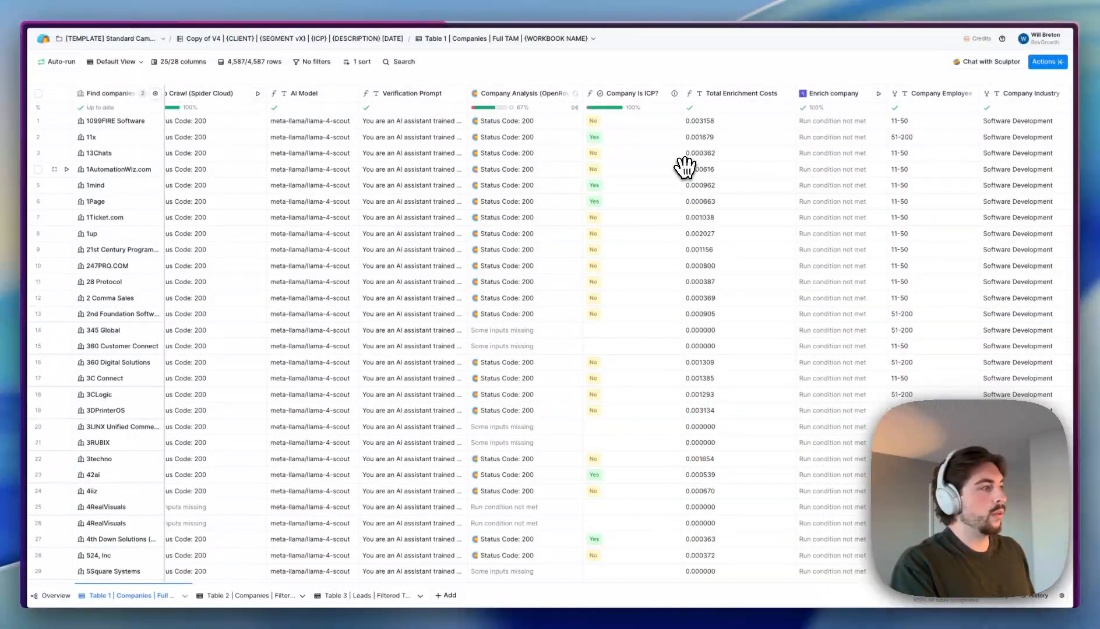
pyautogui.hscroll(15, 685, 167)
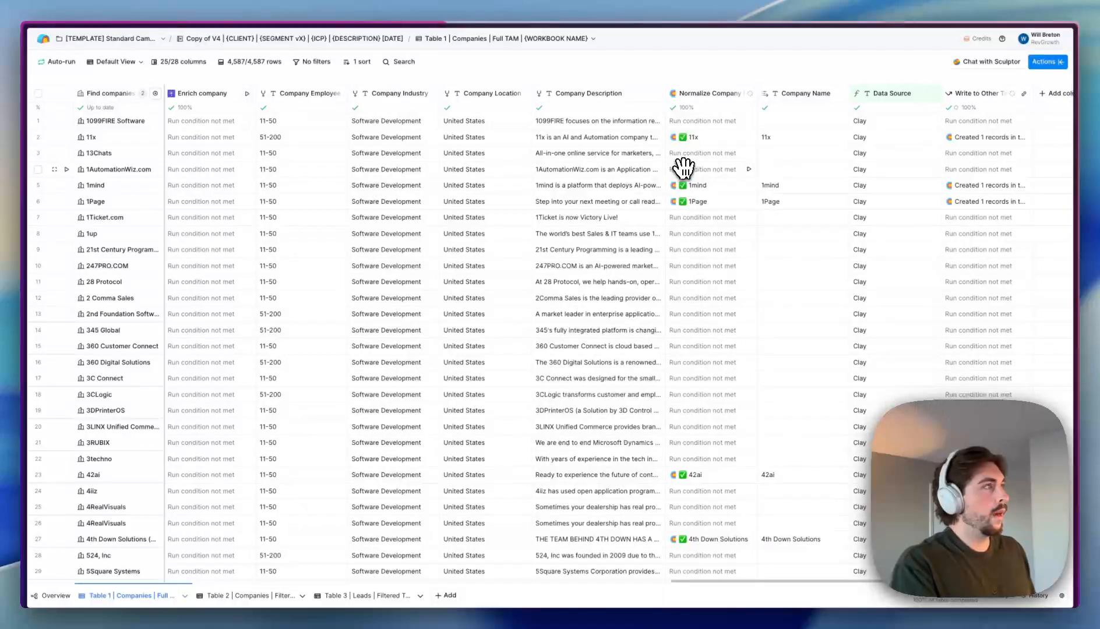
pyautogui.hscroll(-8, 682, 168)
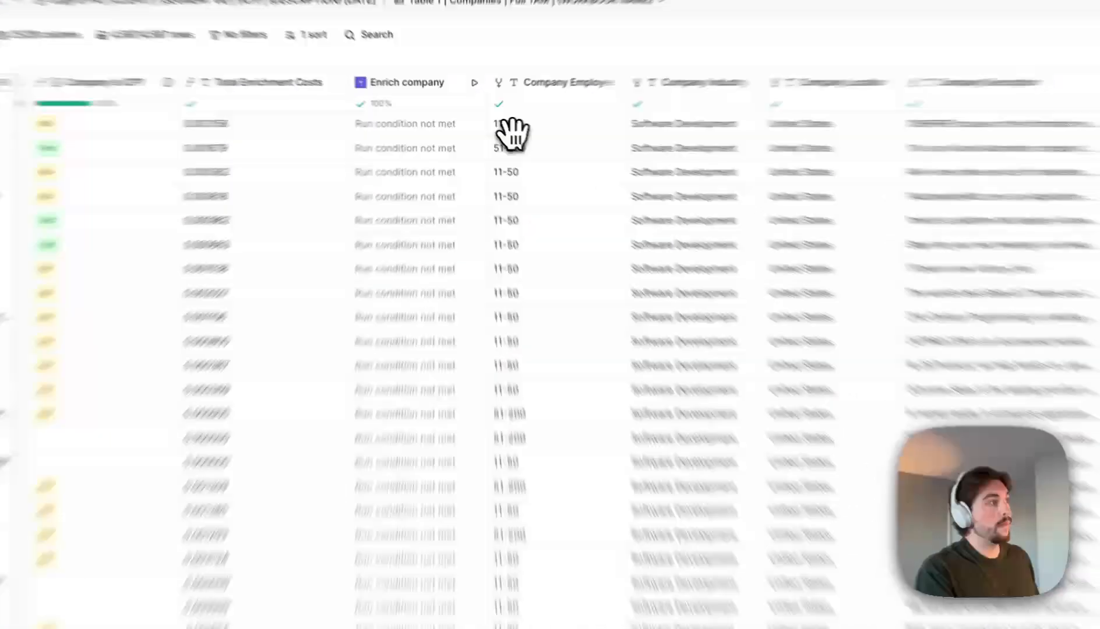
# - Inspect employee-count, Company Location and Enrich company cells, and the Company Description column options
pyautogui.moveTo(495, 122); pyautogui.dragTo(519, 379)
pyautogui.click(670, 267)
pyautogui.moveTo(297, 119); pyautogui.dragTo(308, 537)
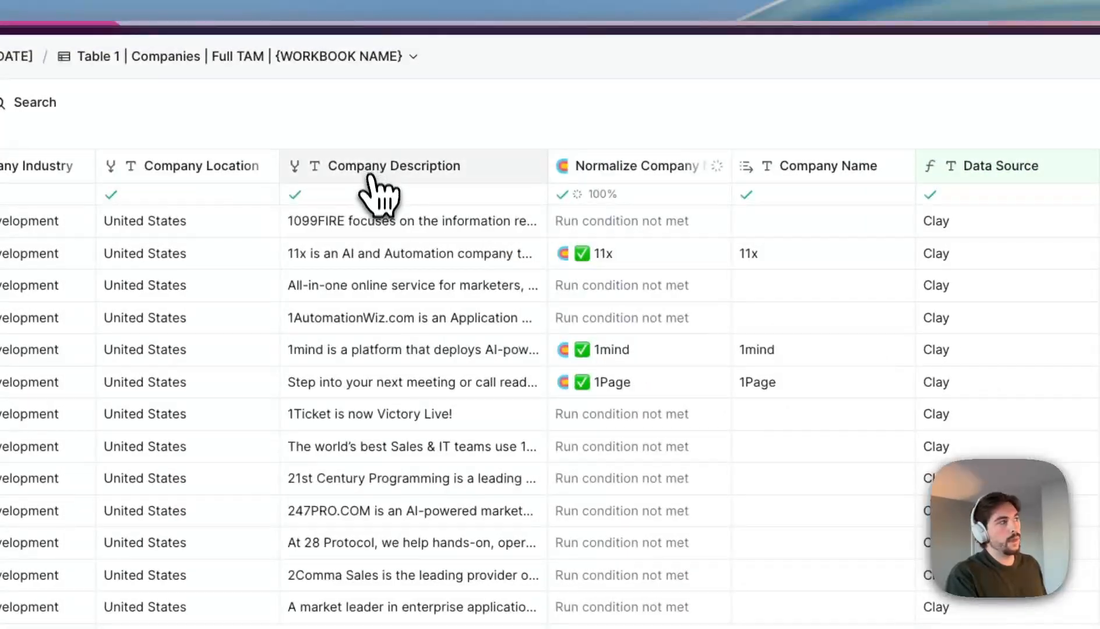
pyautogui.click(373, 175)
pyautogui.press('Escape')
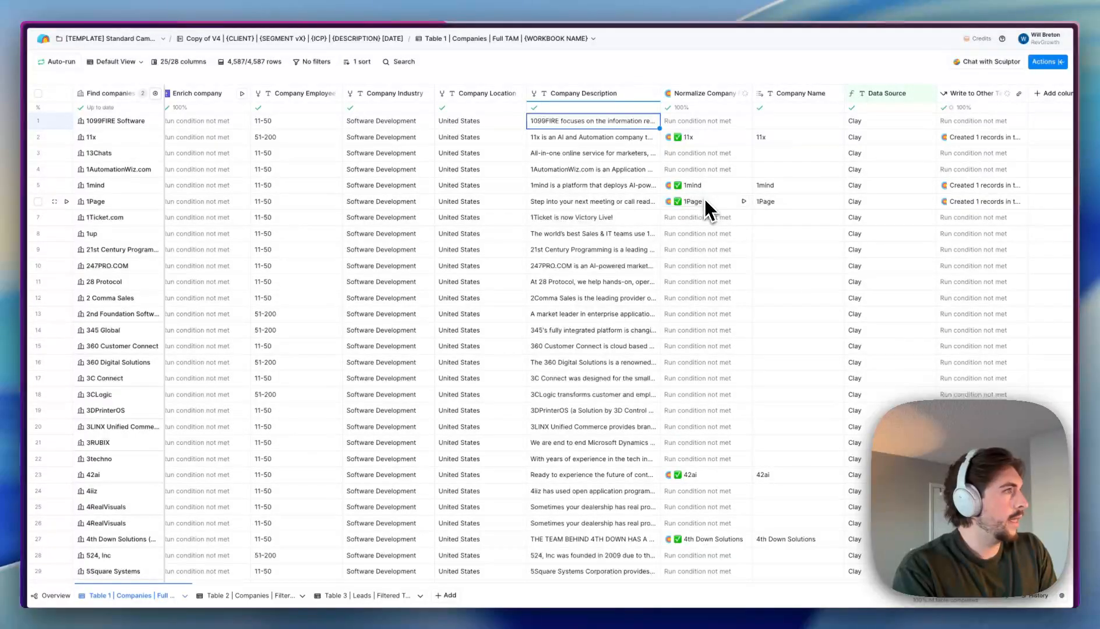
pyautogui.scroll(-3, 704, 201)
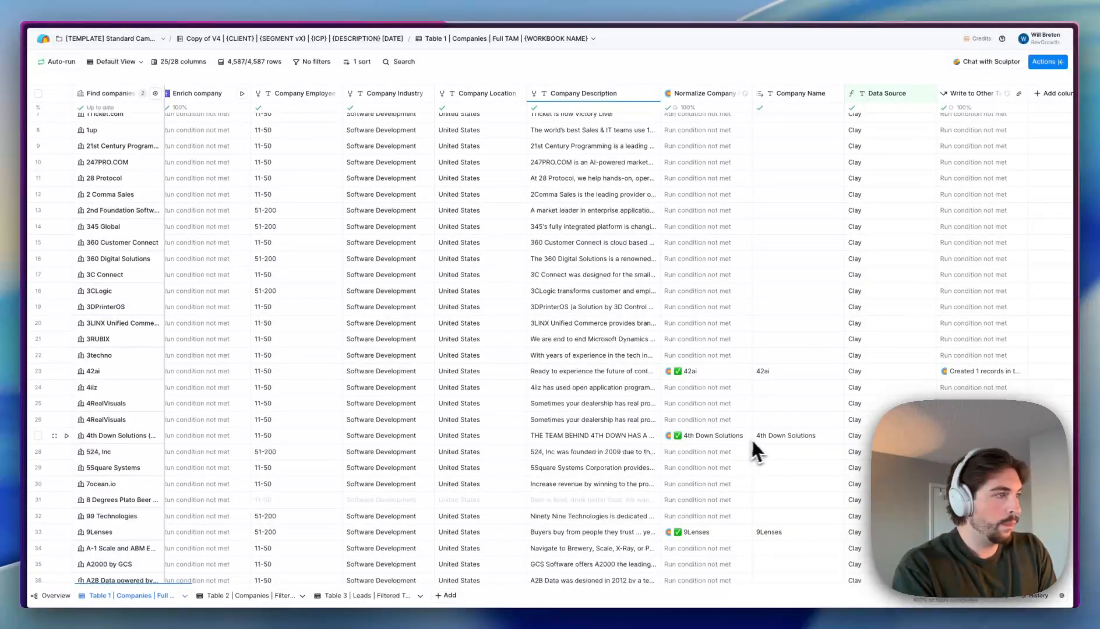
pyautogui.hscroll(-15, 764, 440)
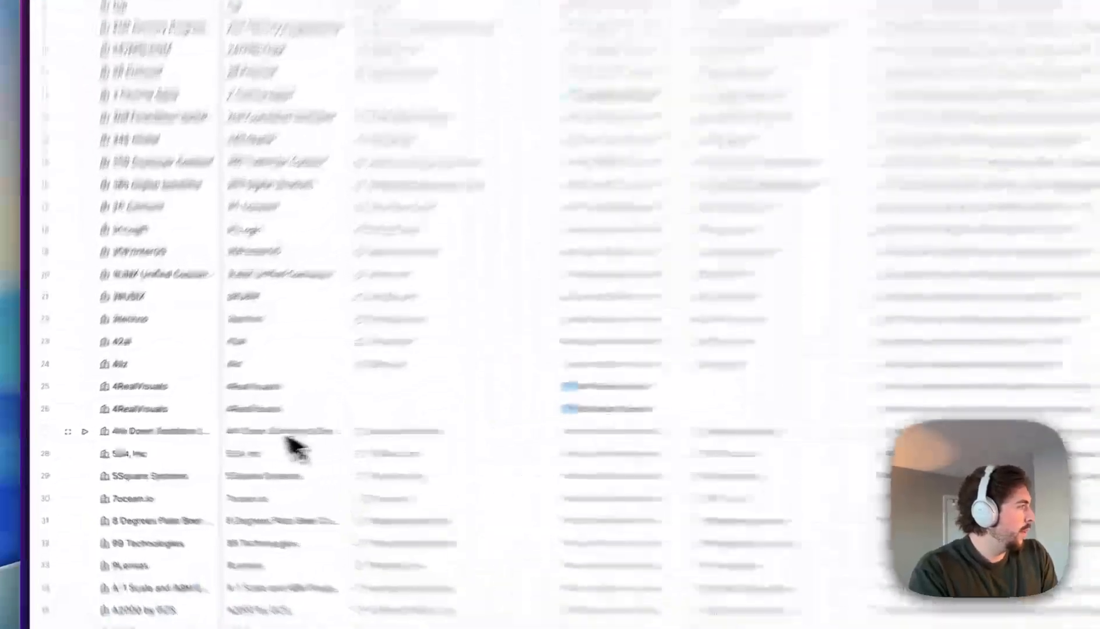
# - Read through row 27's full 4th Down Solutions company name in the name editor
pyautogui.click(278, 441)
pyautogui.click(279, 442)
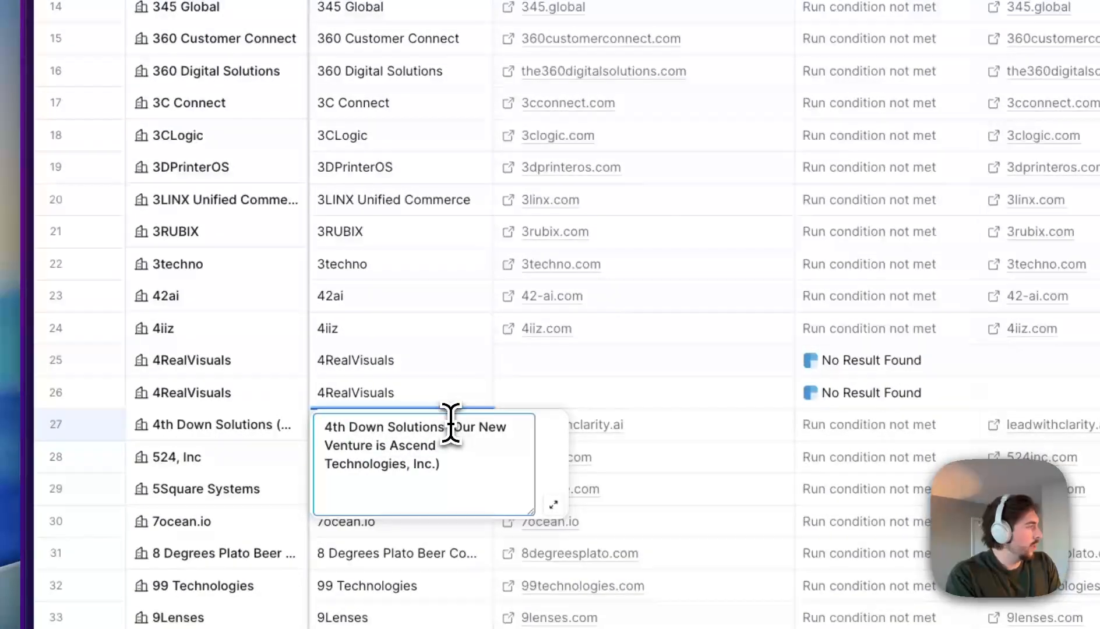
pyautogui.moveTo(451, 424); pyautogui.dragTo(471, 462)
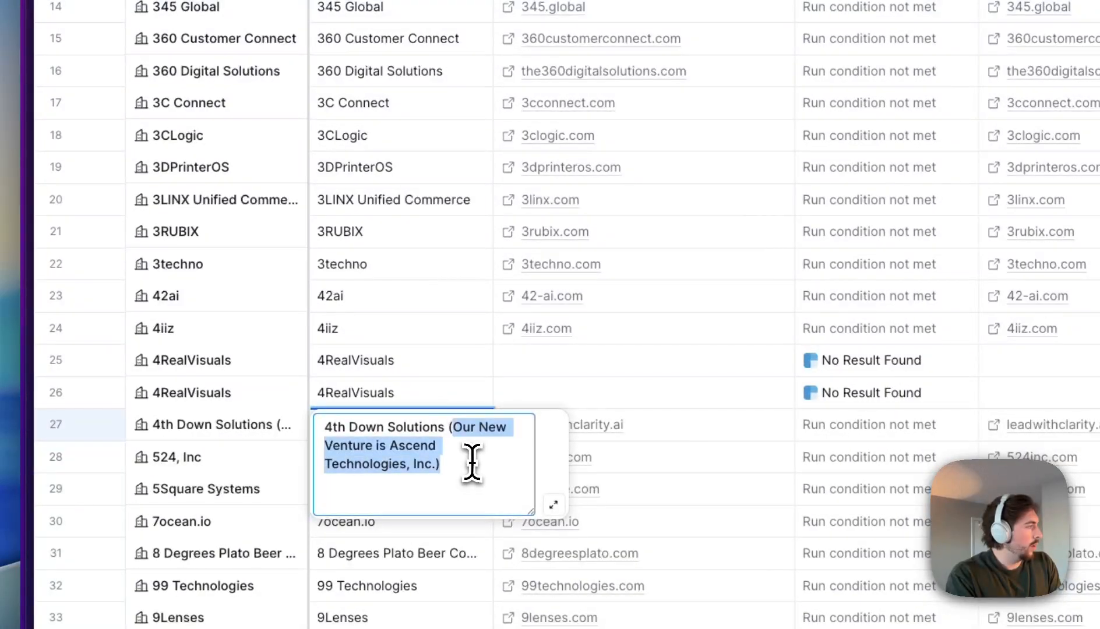
pyautogui.click(371, 462)
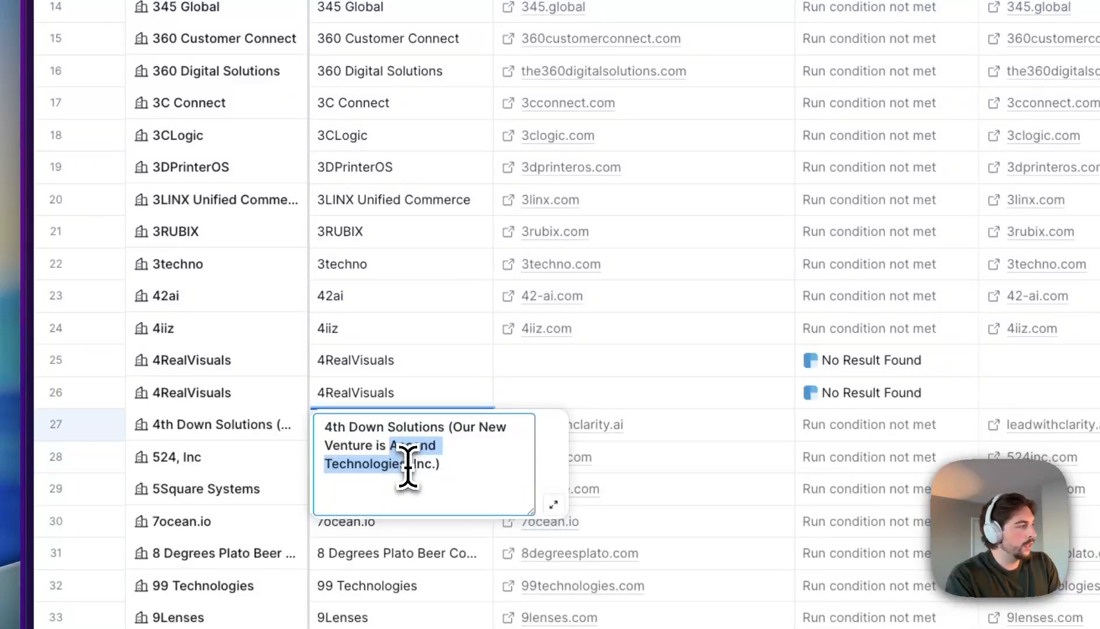
pyautogui.moveTo(389, 443); pyautogui.dragTo(408, 475)
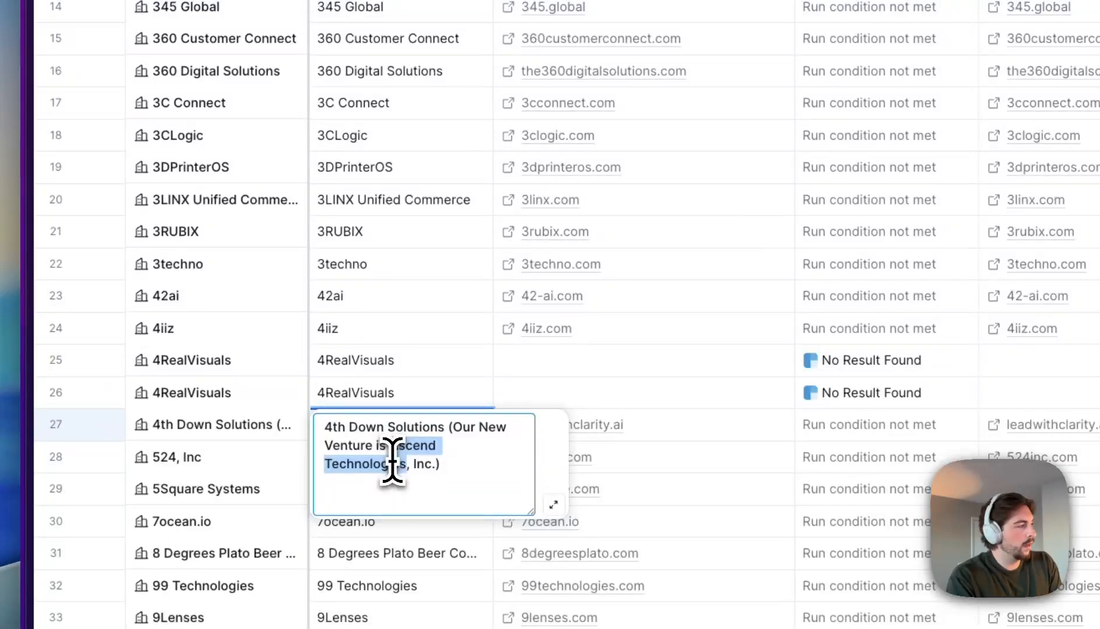
pyautogui.moveTo(443, 427); pyautogui.dragTo(316, 423)
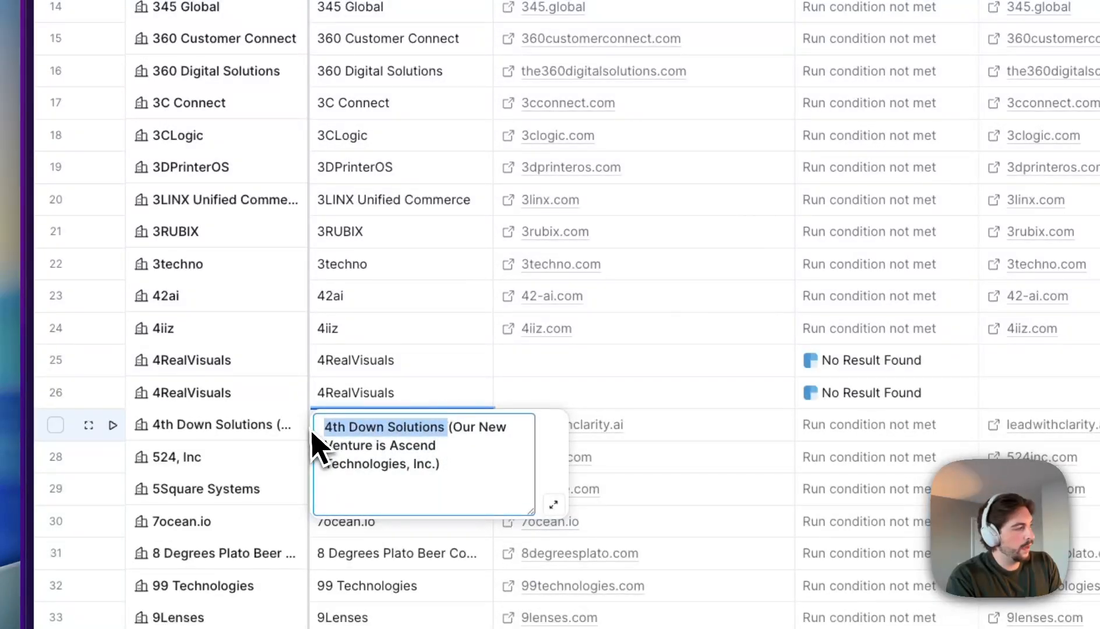
pyautogui.moveTo(321, 432); pyautogui.dragTo(479, 477)
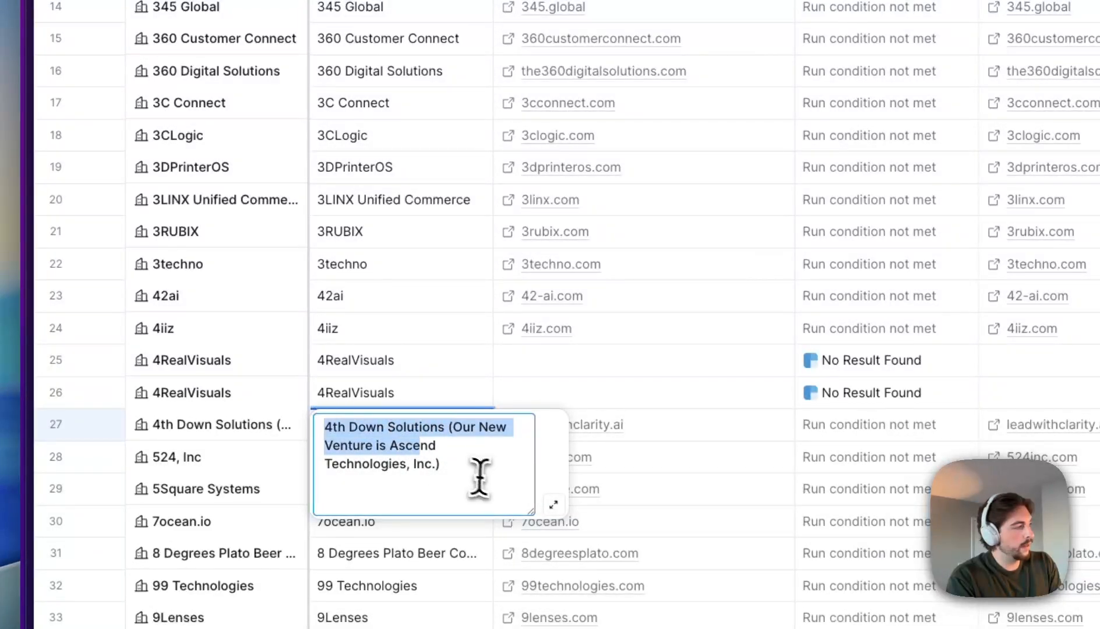
pyautogui.click(411, 393)
pyautogui.doubleClick(415, 435)
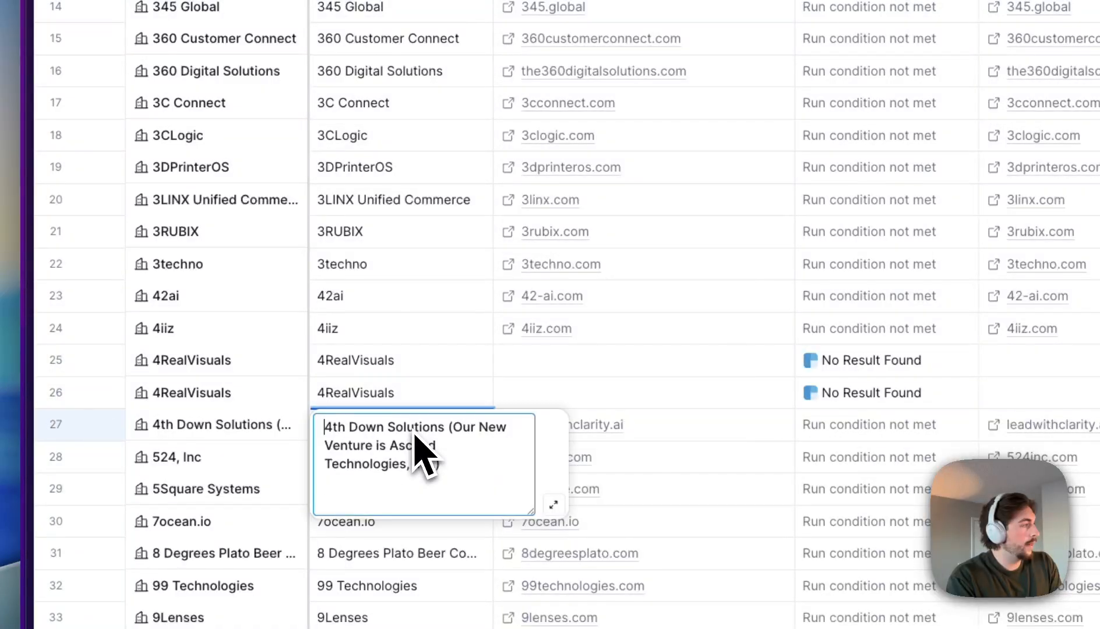
pyautogui.click(452, 464)
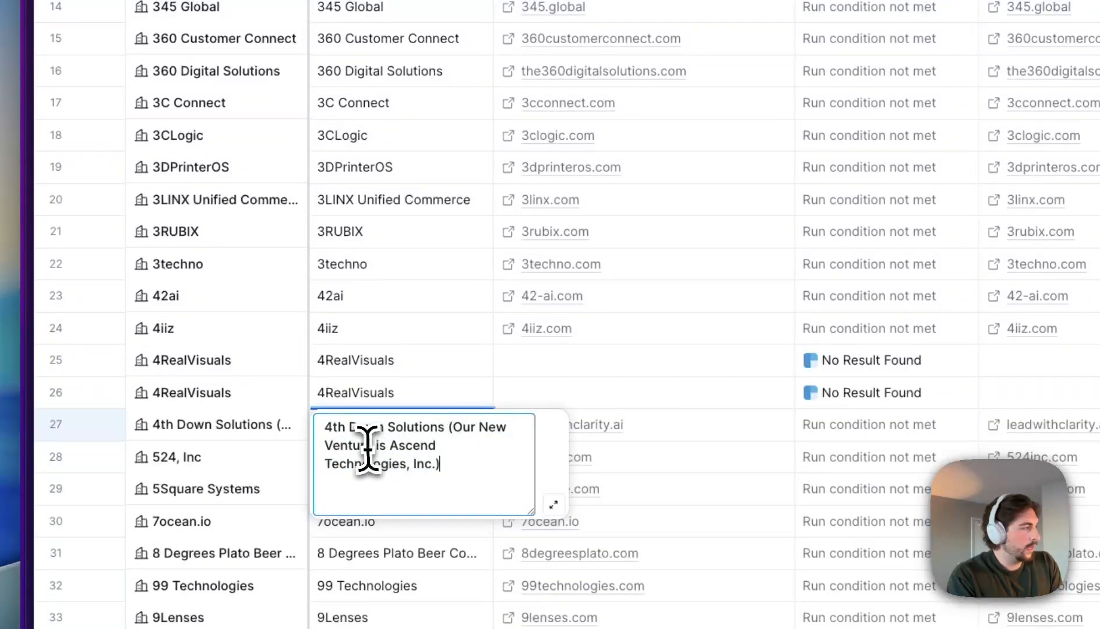
pyautogui.press('Escape')
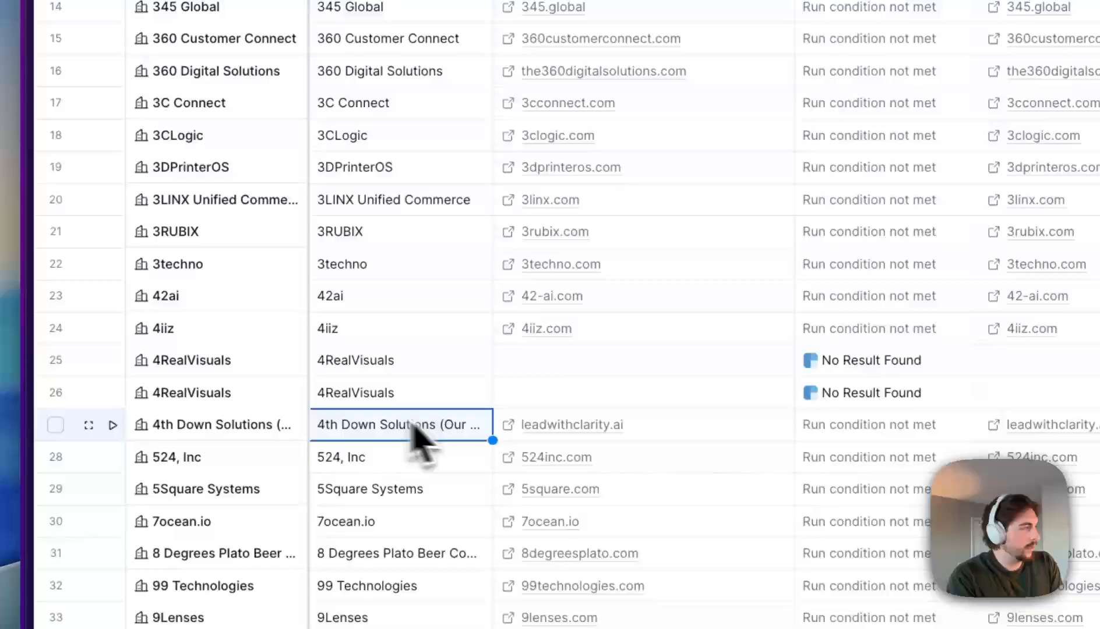
# - Check 4th Down Solutions' leadwithclarity.ai website and its full company details
pyautogui.click(506, 429)
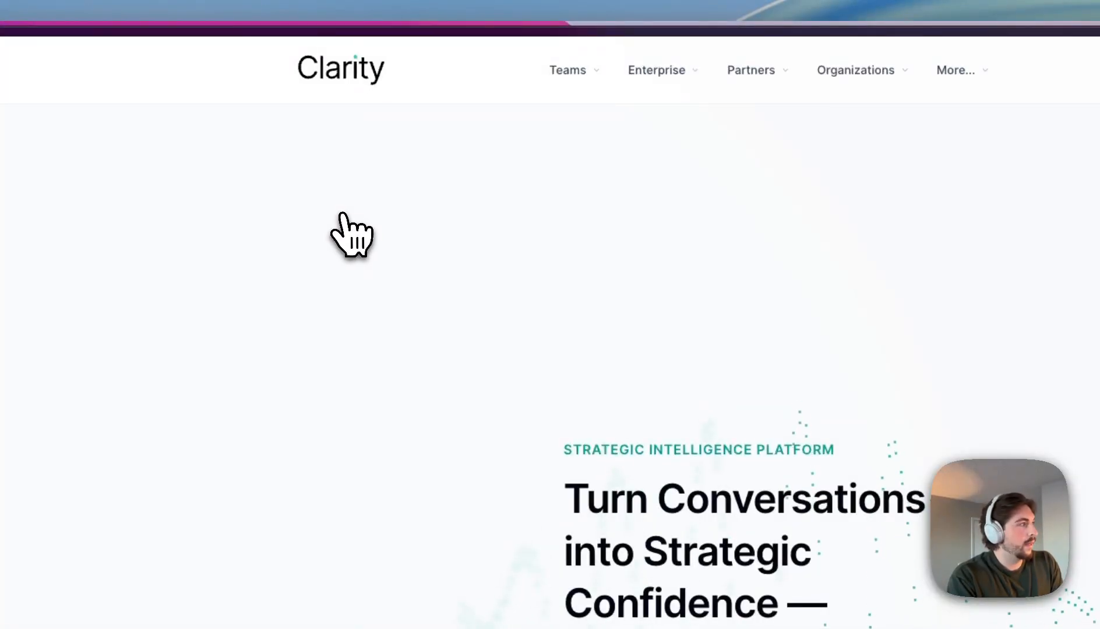
pyautogui.click(898, 59)
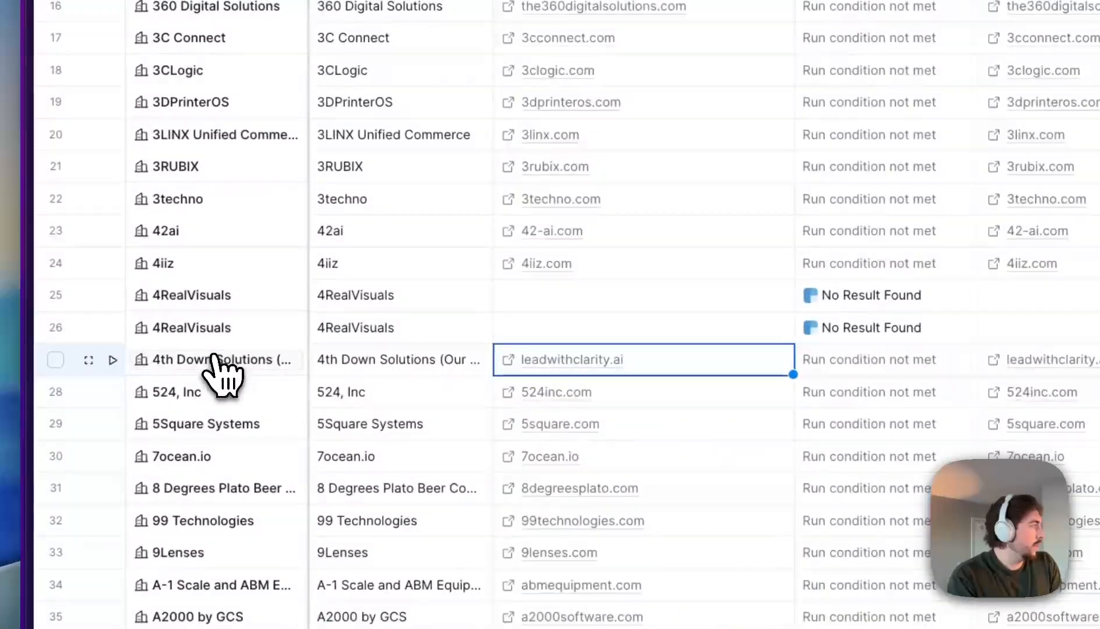
pyautogui.click(150, 426)
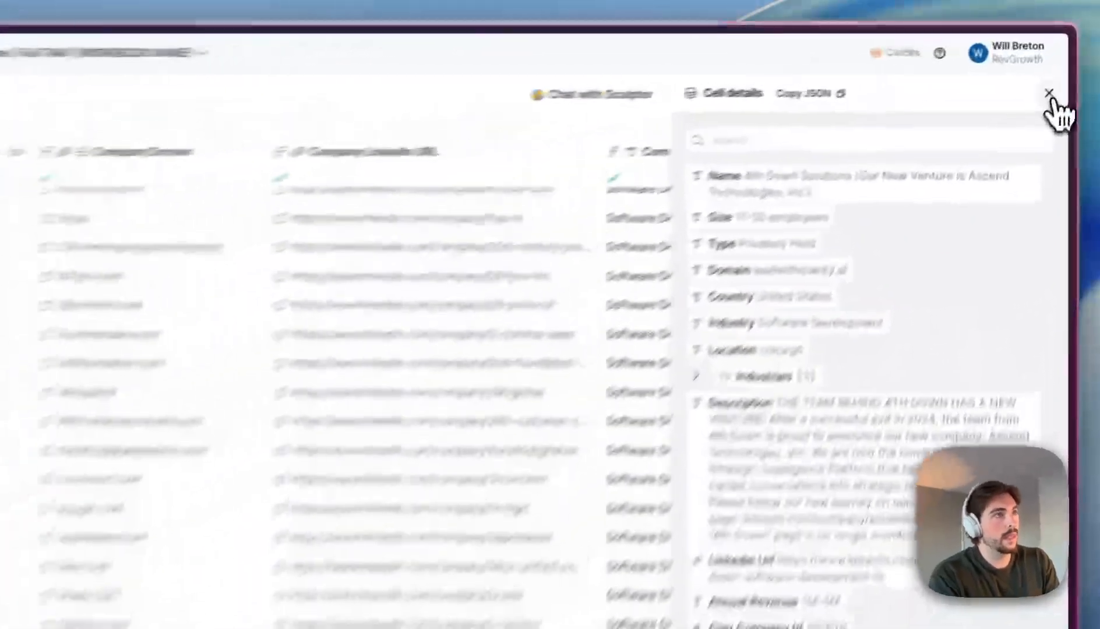
pyautogui.click(1061, 60)
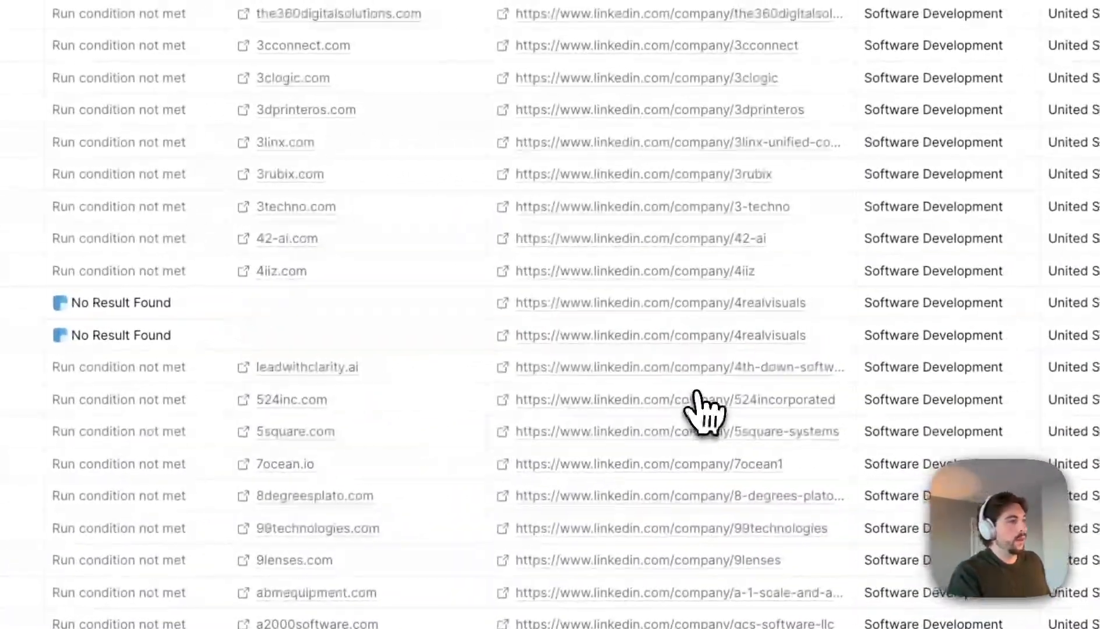
# - Look over 4th Down Solutions' LinkedIn page, then return to the Clay table
pyautogui.click(503, 369)
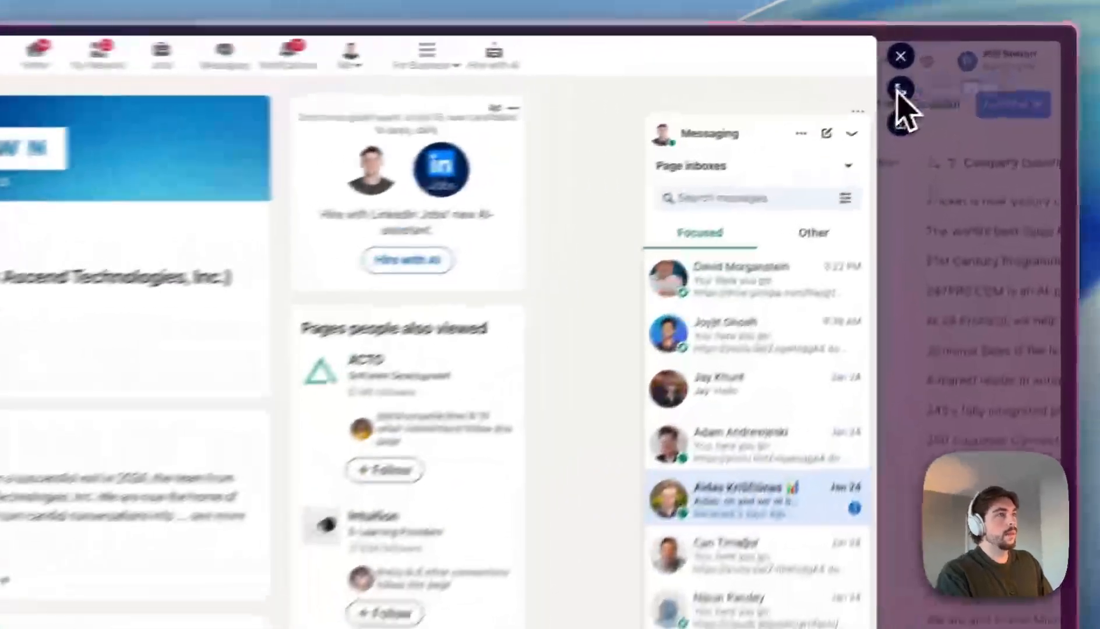
pyautogui.click(984, 58)
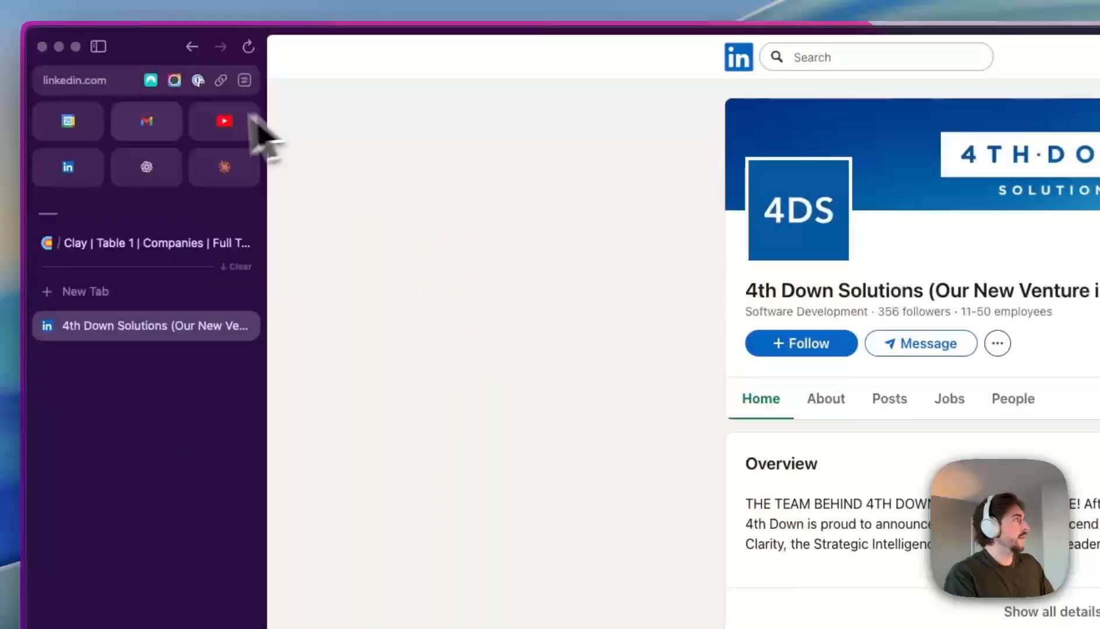
pyautogui.click(82, 80)
pyautogui.click(285, 85)
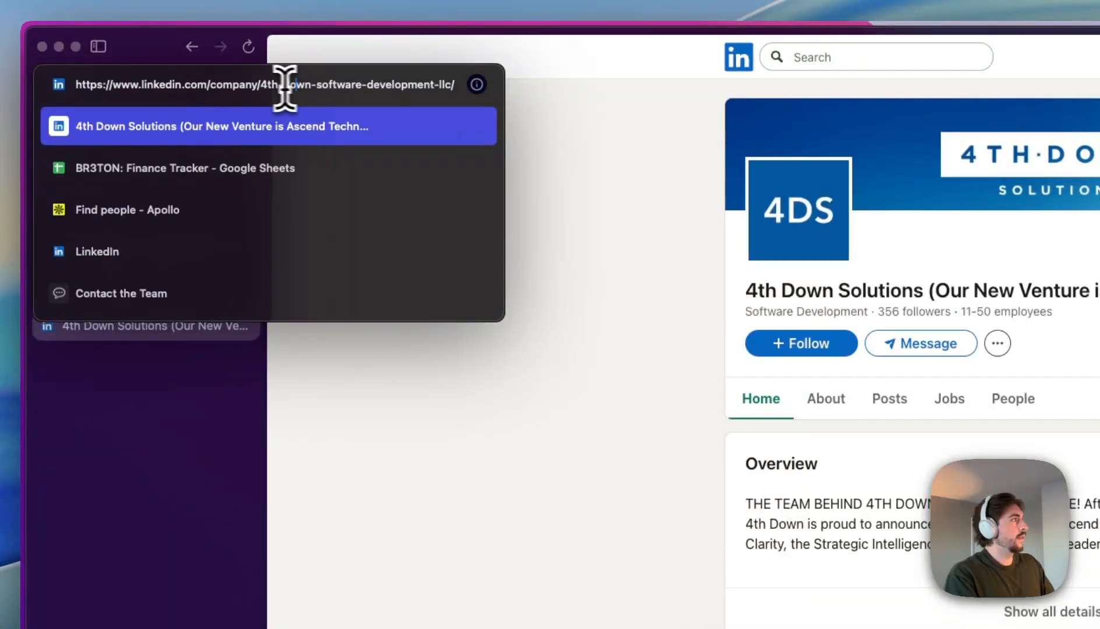
pyautogui.click(540, 173)
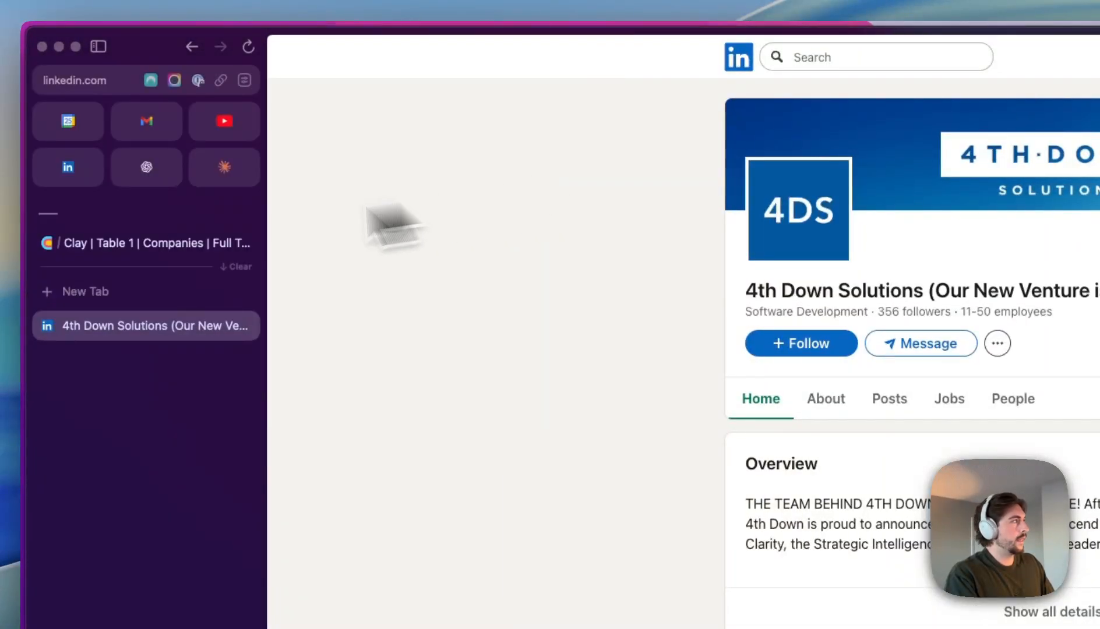
pyautogui.click(85, 243)
pyautogui.click(245, 325)
pyautogui.press('super+s')
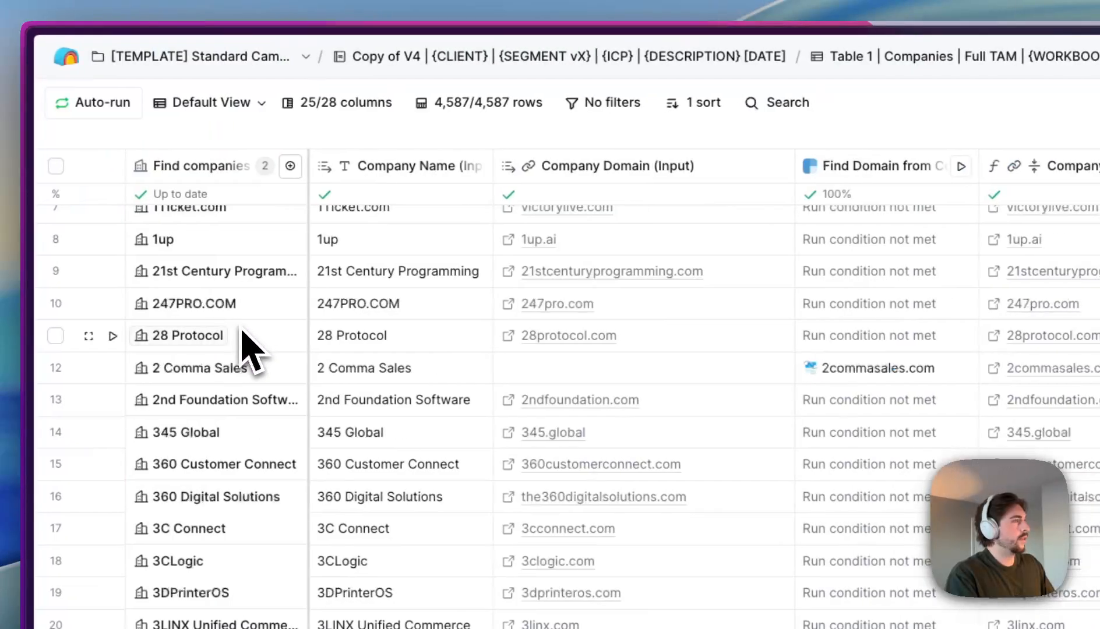
# - Bring up Table 2 | Companies | Filtered TAM and open its rename option
pyautogui.hscroll(15, 665, 399)
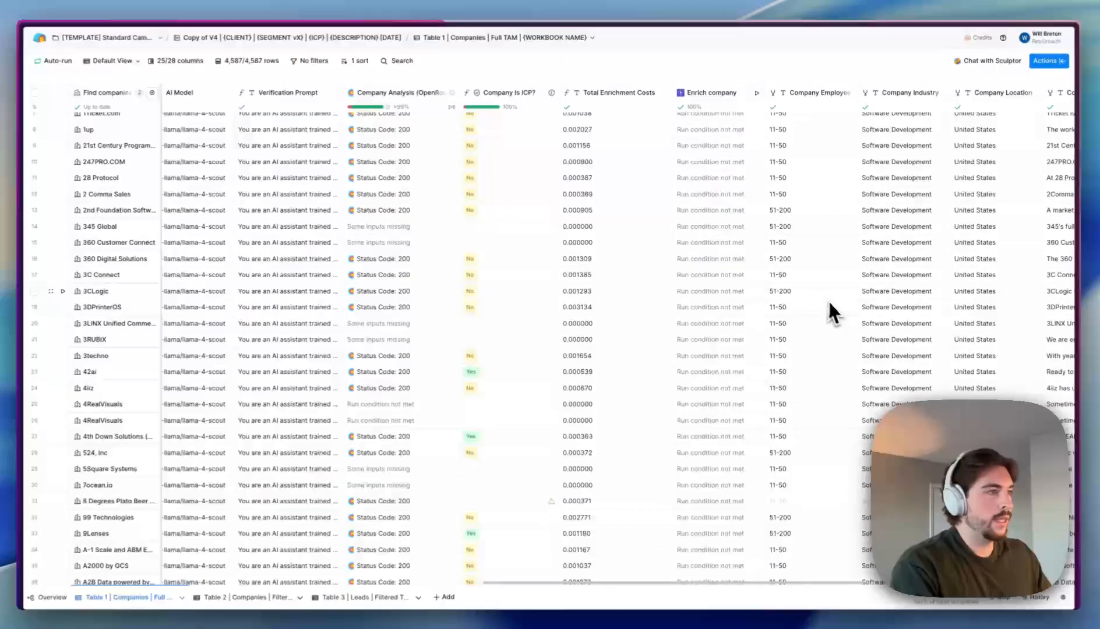
pyautogui.hscroll(-10, 815, 294)
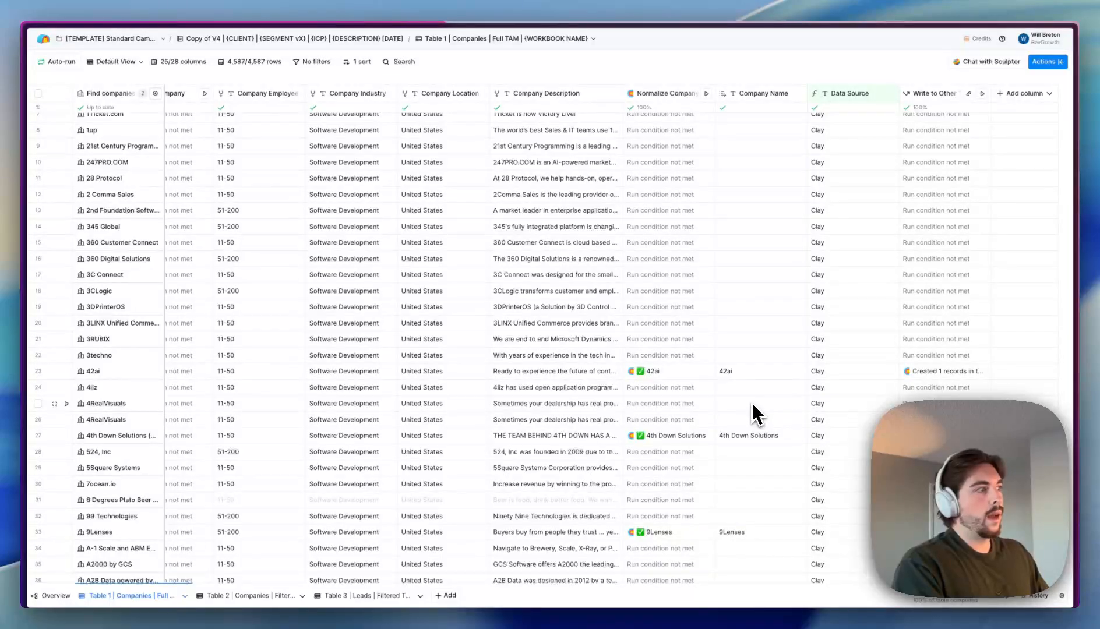
pyautogui.hscroll(-8, 532, 329)
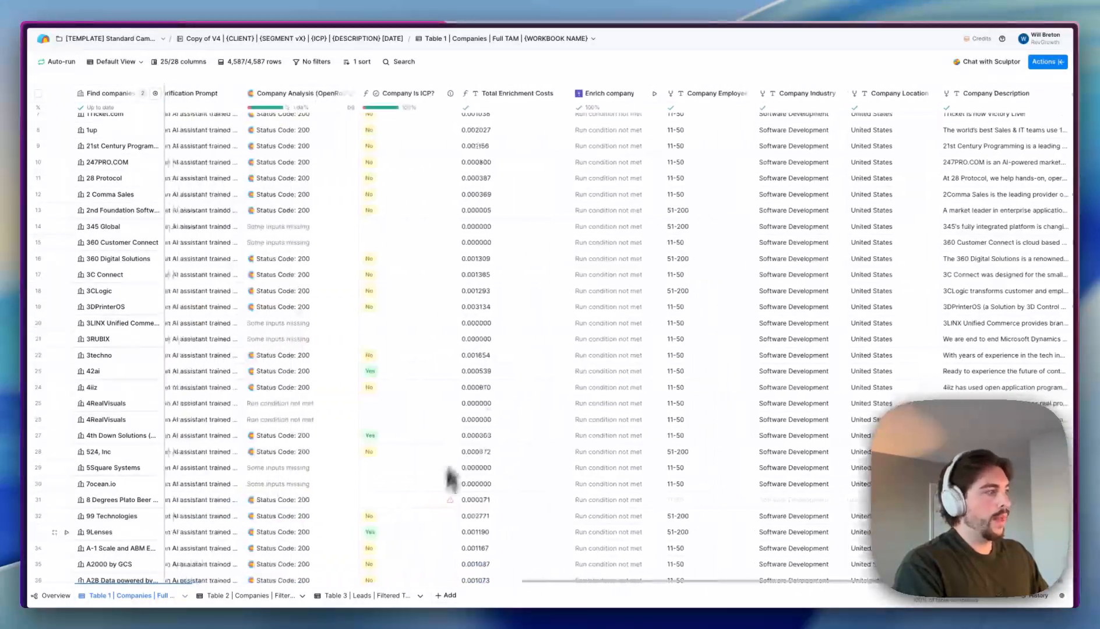
pyautogui.hscroll(8, 455, 492)
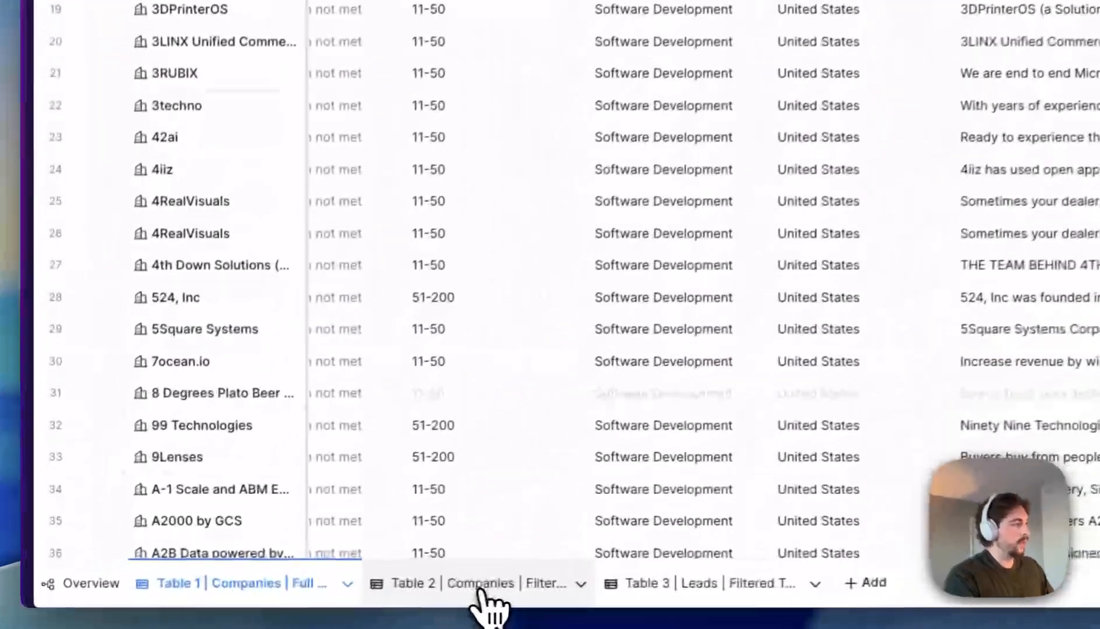
pyautogui.click(252, 595)
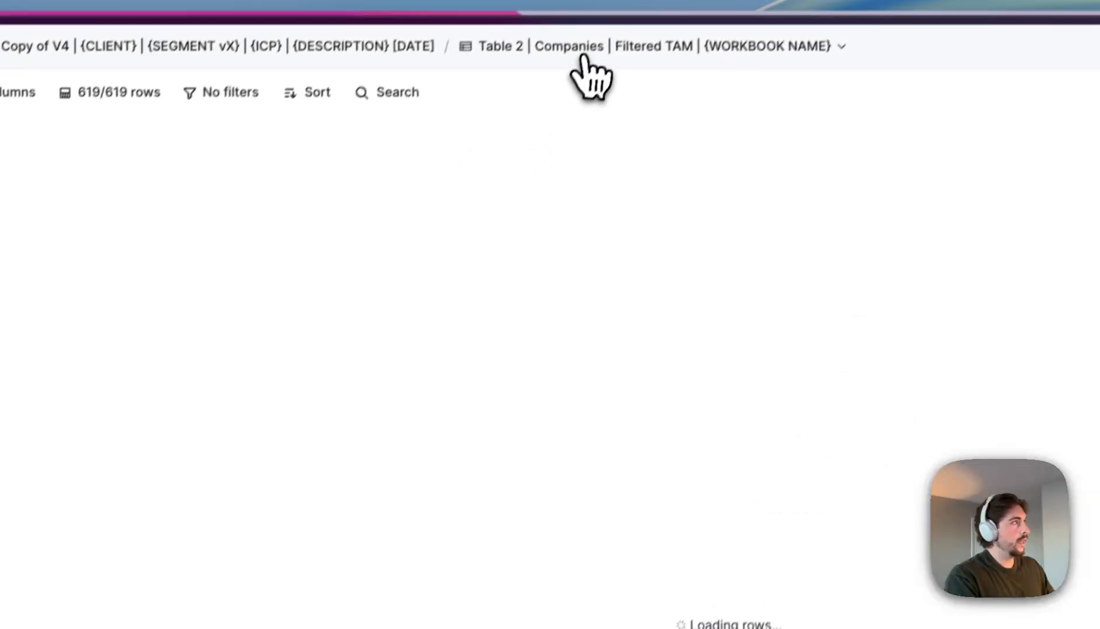
pyautogui.click(583, 56)
pyautogui.click(520, 92)
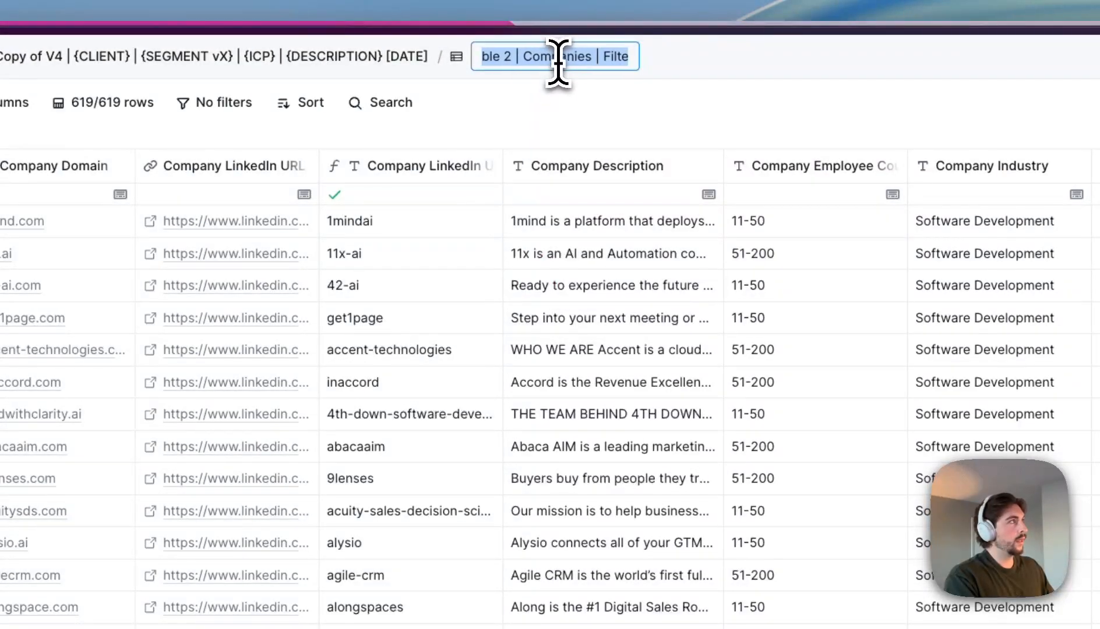
# - Keep Table 2's name, glance at the Add column enrichments, then open Table 1 Full TAM
pyautogui.click(724, 98)
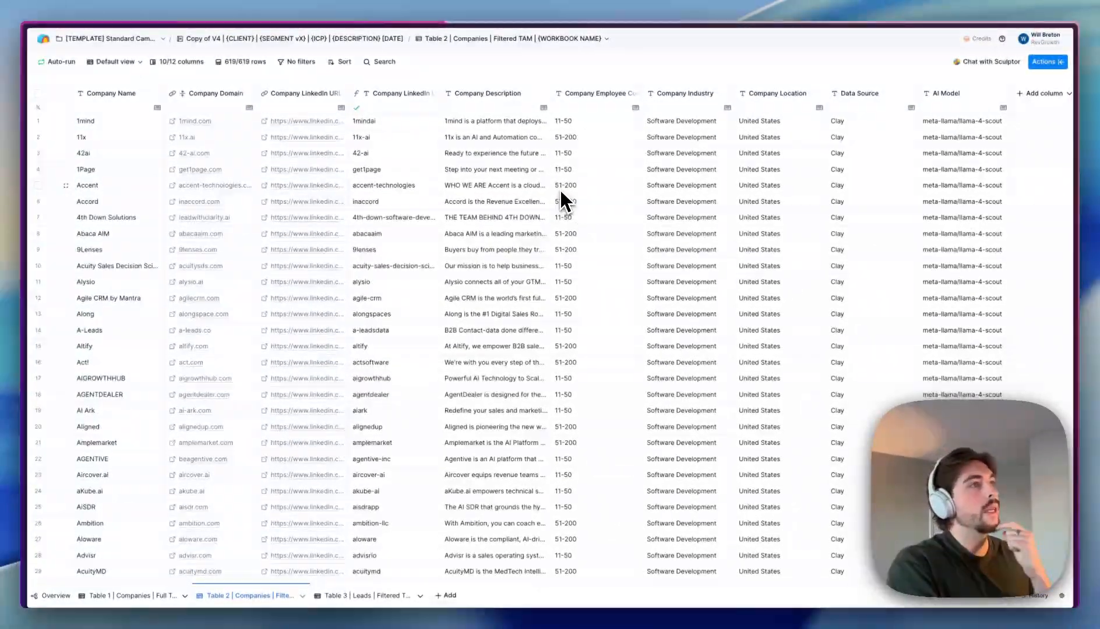
pyautogui.hscroll(1, 740, 357)
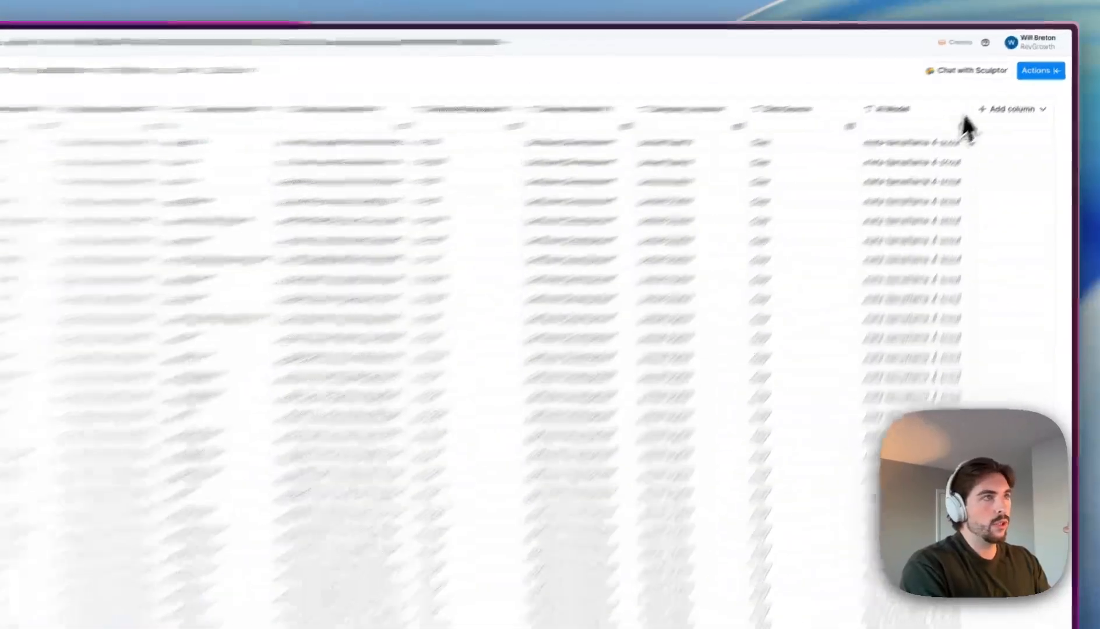
pyautogui.click(1024, 94)
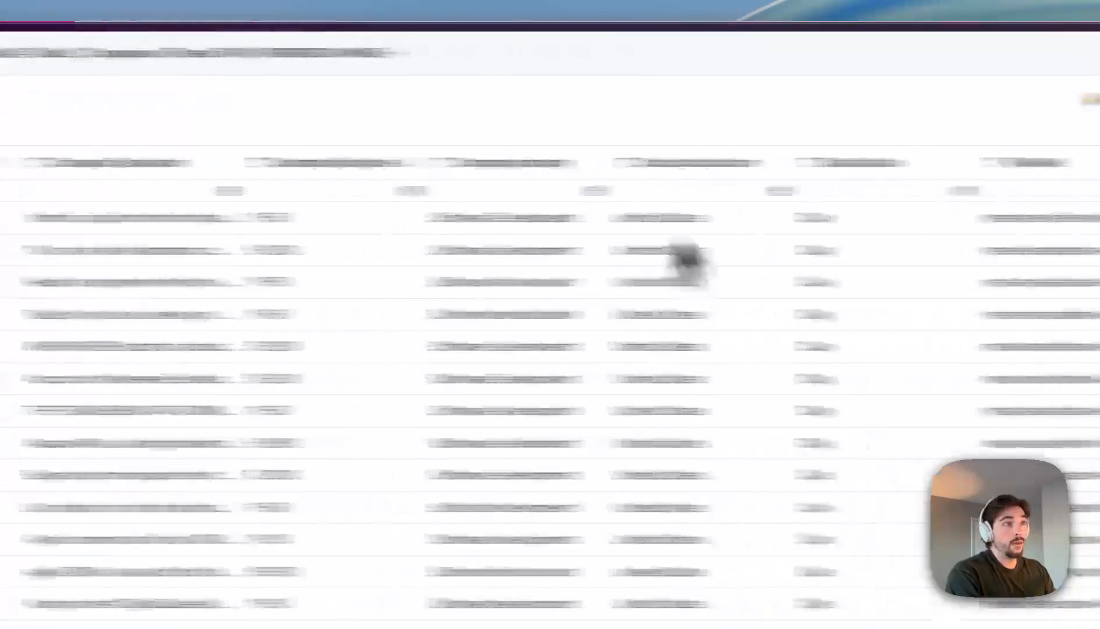
pyautogui.click(934, 174)
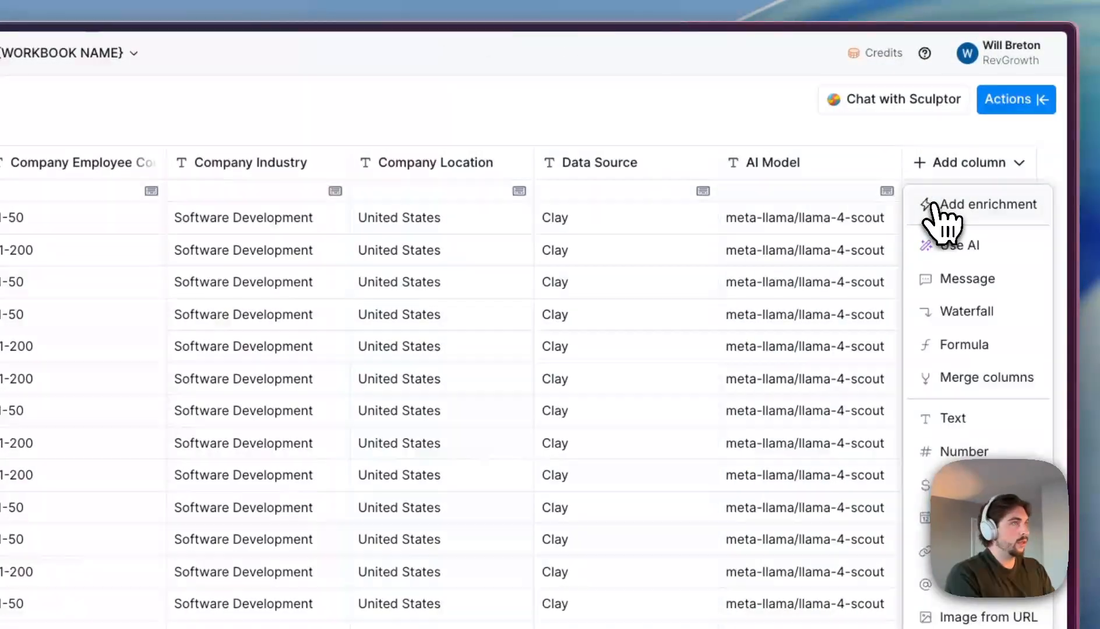
pyautogui.click(935, 205)
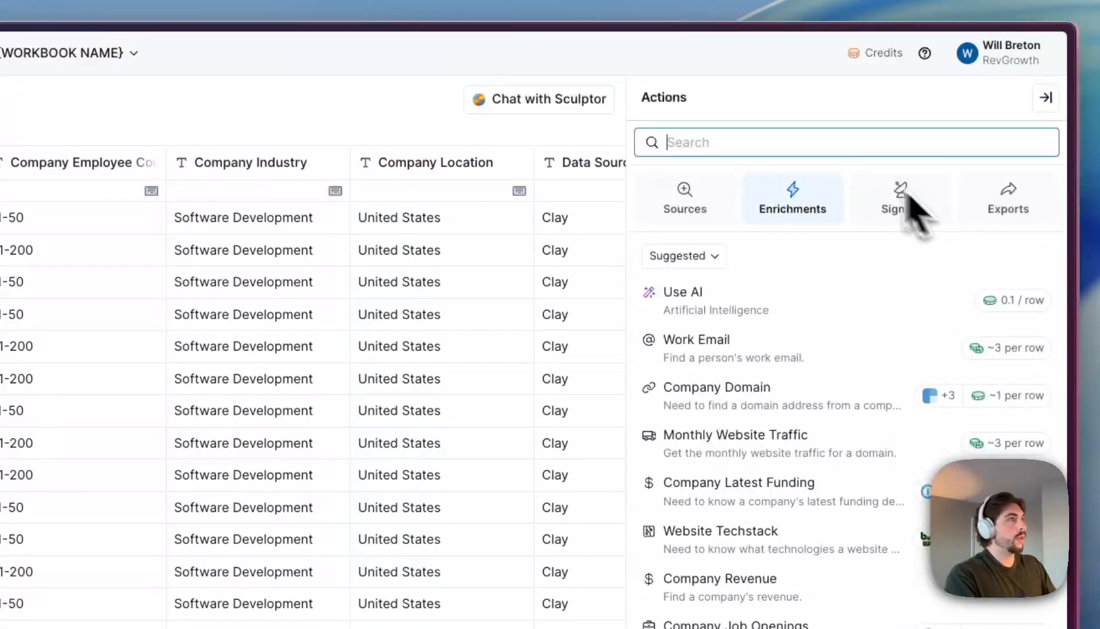
pyautogui.click(1041, 98)
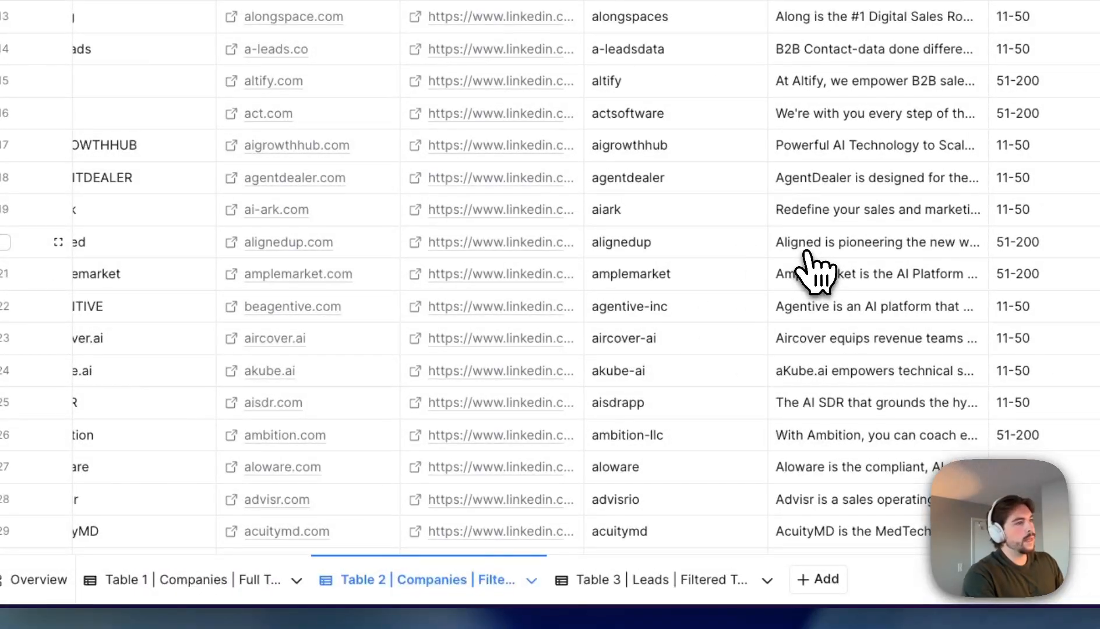
pyautogui.click(274, 579)
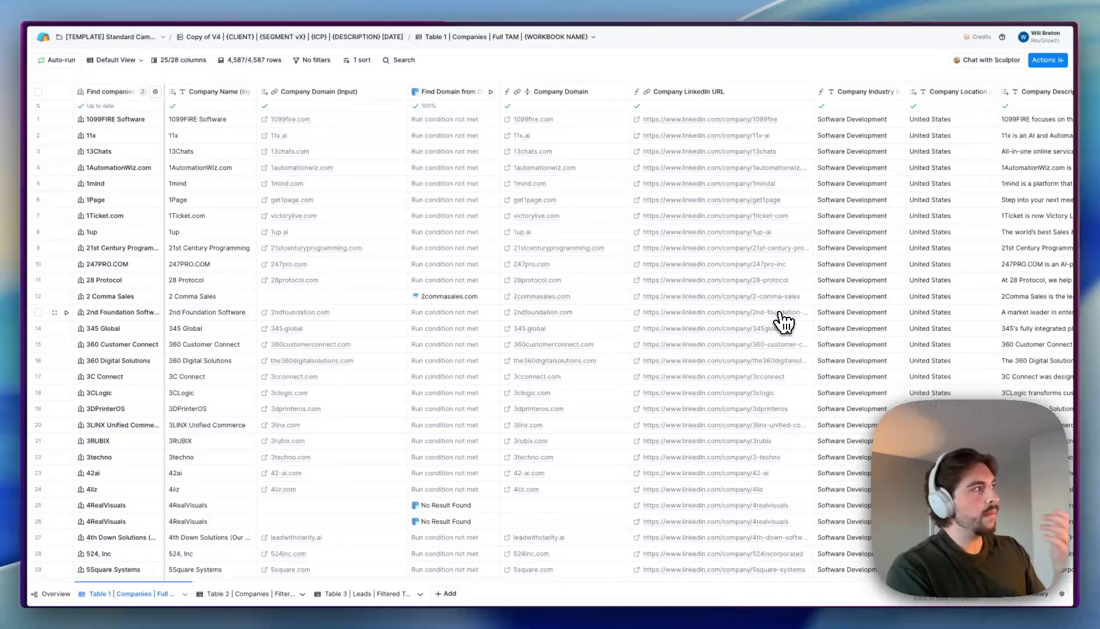
# - Read the Verification Prompt column's ICP prompt settings, then go back to Table 2 Filtered TAM
pyautogui.hscroll(10, 783, 322)
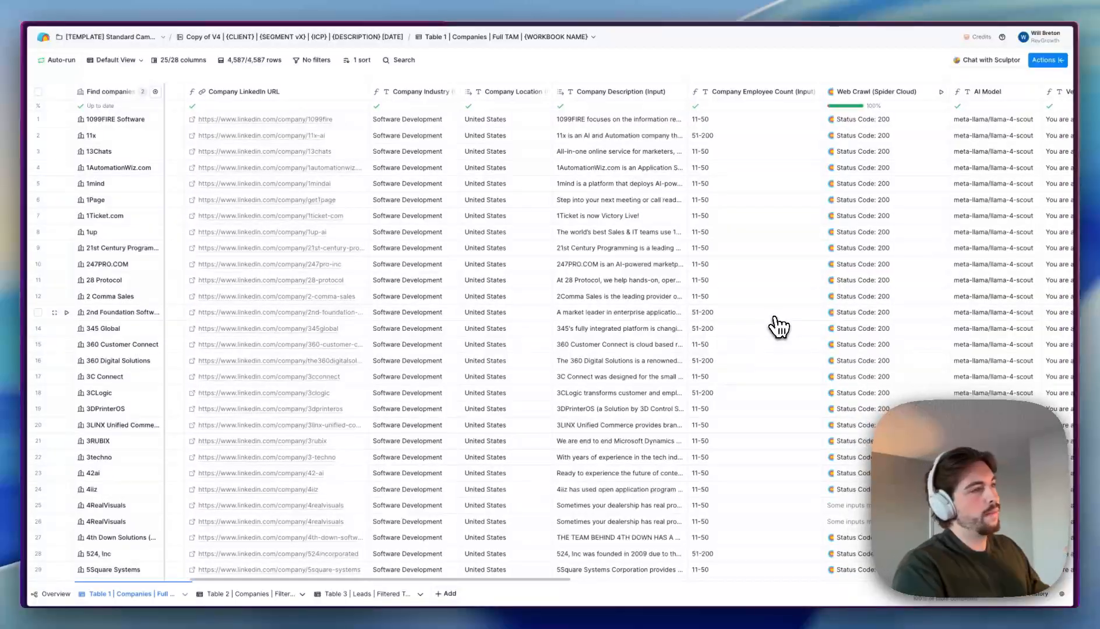
pyautogui.hscroll(7, 903, 322)
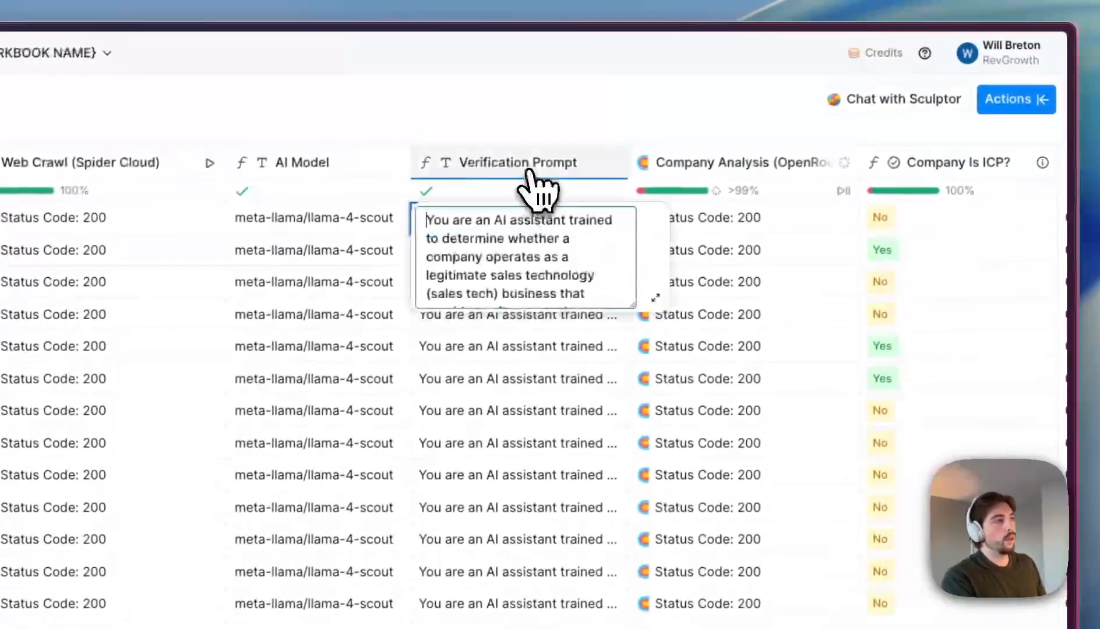
pyautogui.click(801, 94)
pyautogui.click(528, 237)
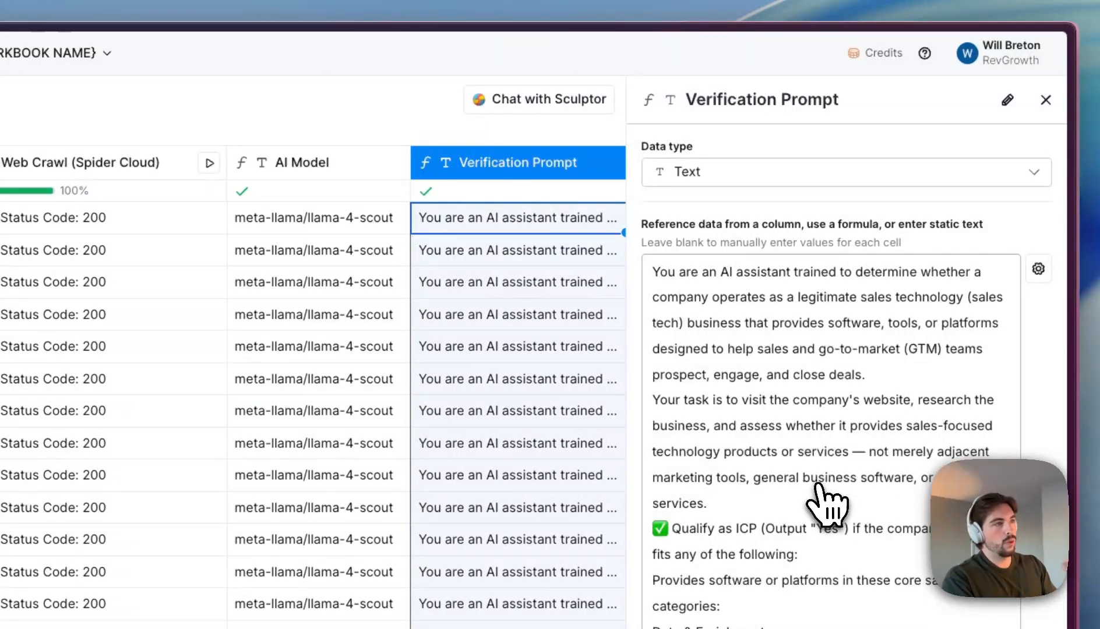
pyautogui.click(1046, 100)
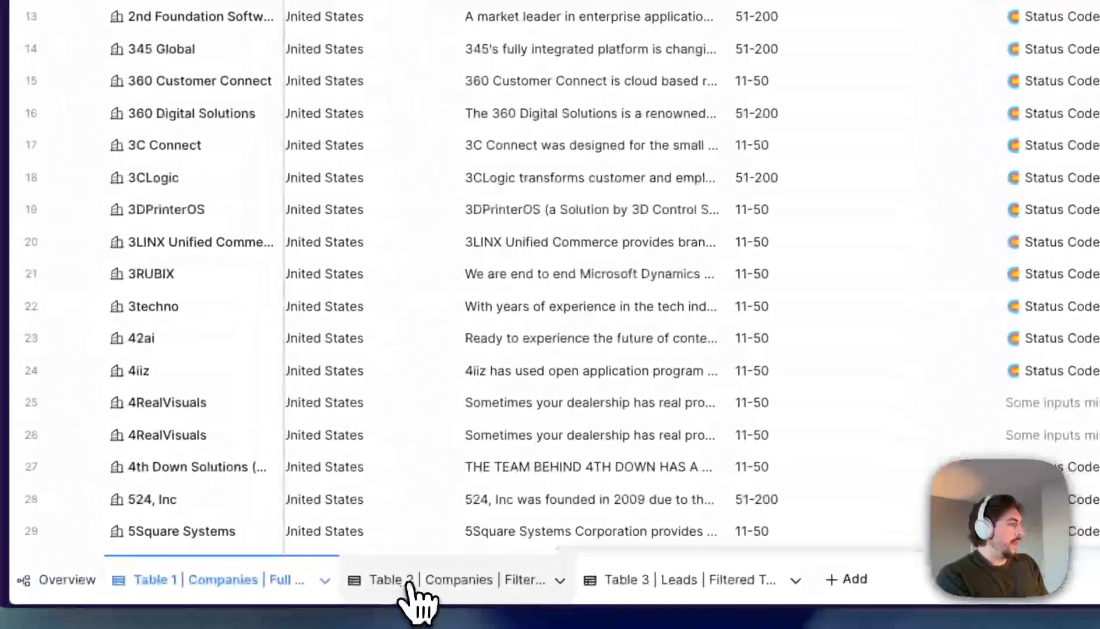
pyautogui.click(415, 587)
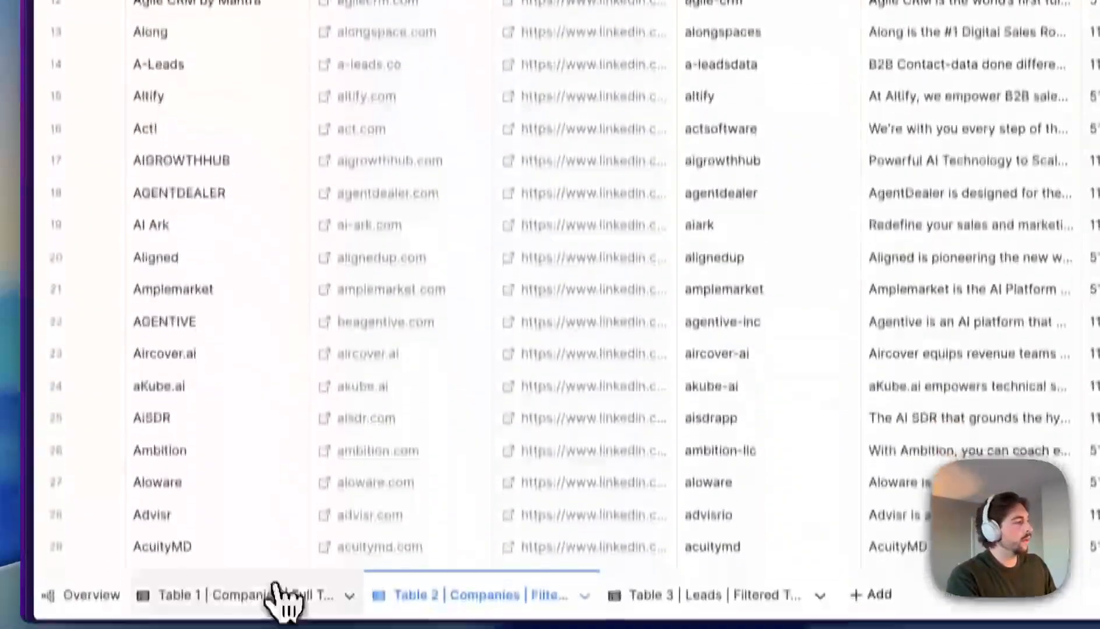
pyautogui.click(283, 603)
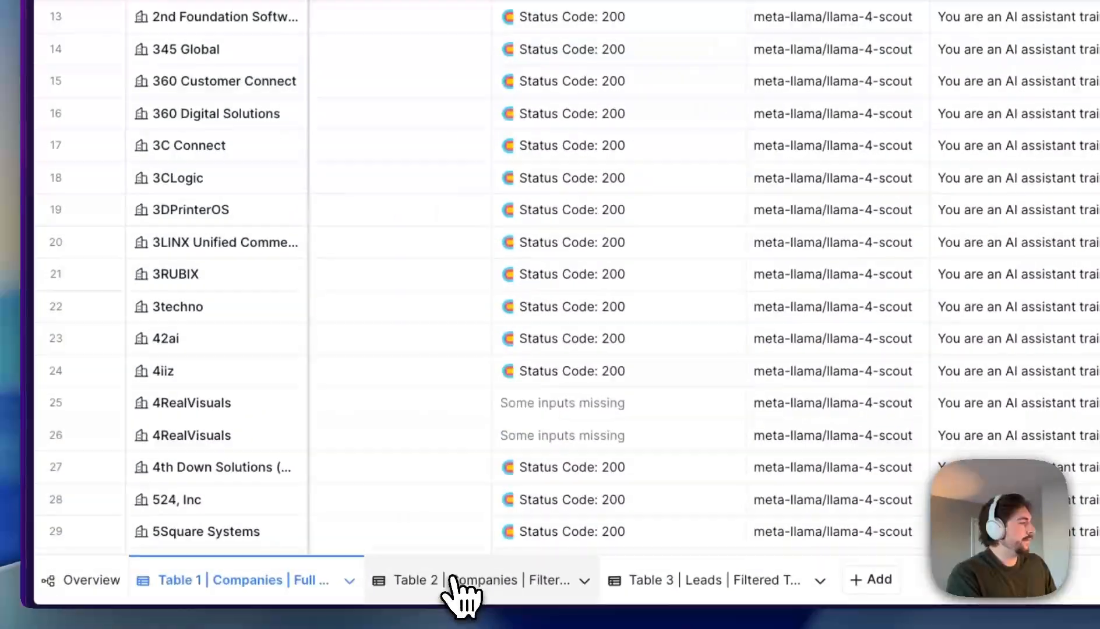
pyautogui.click(459, 593)
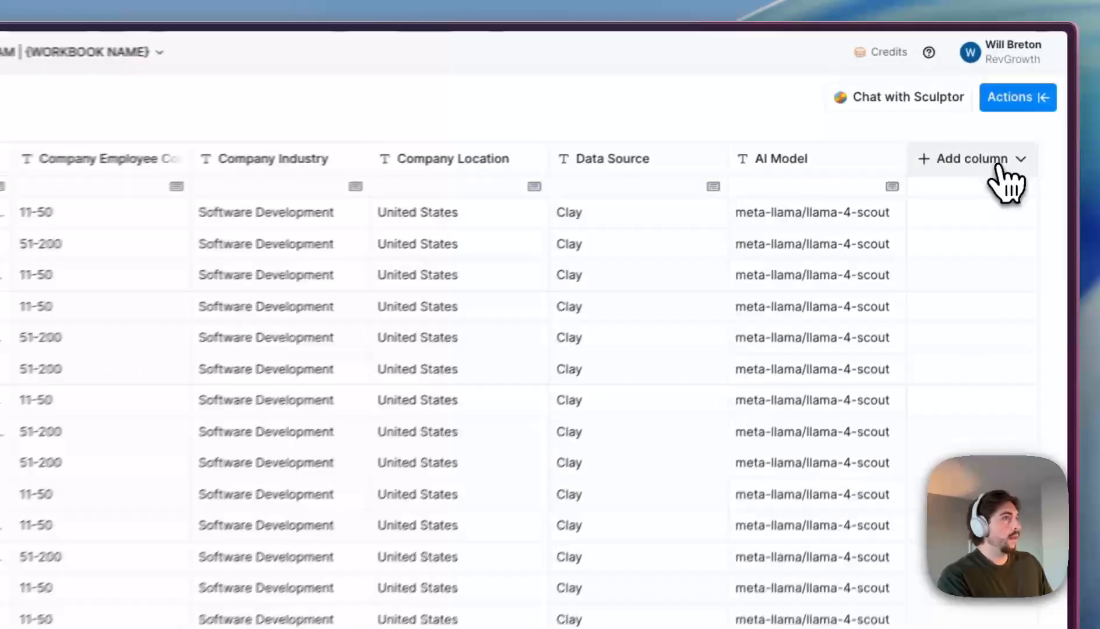
pyautogui.click(1048, 92)
pyautogui.click(687, 116)
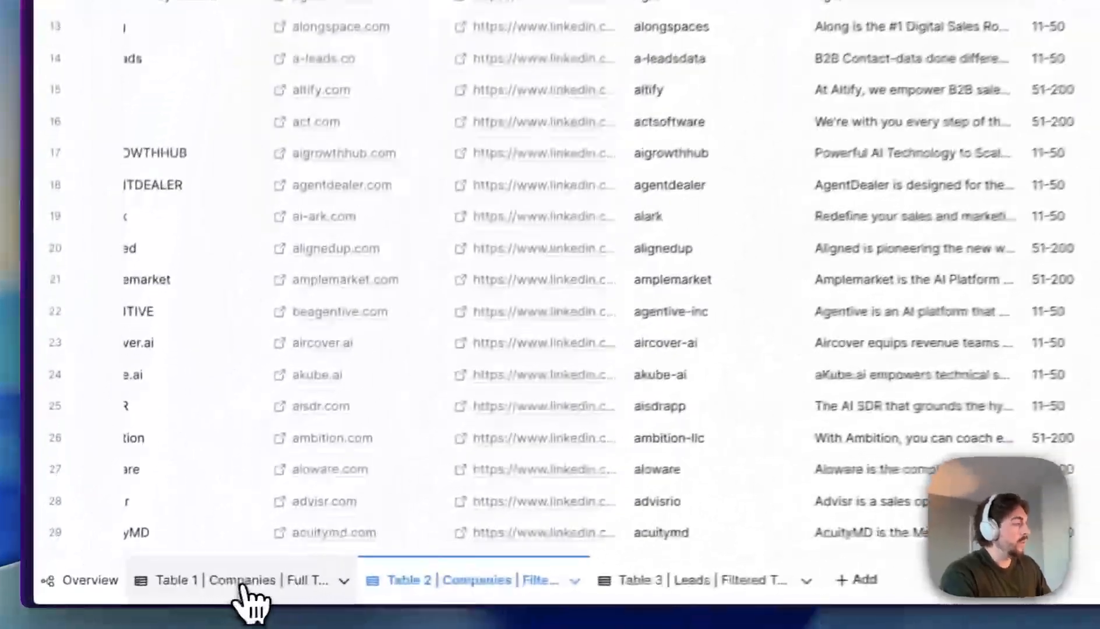
pyautogui.click(133, 595)
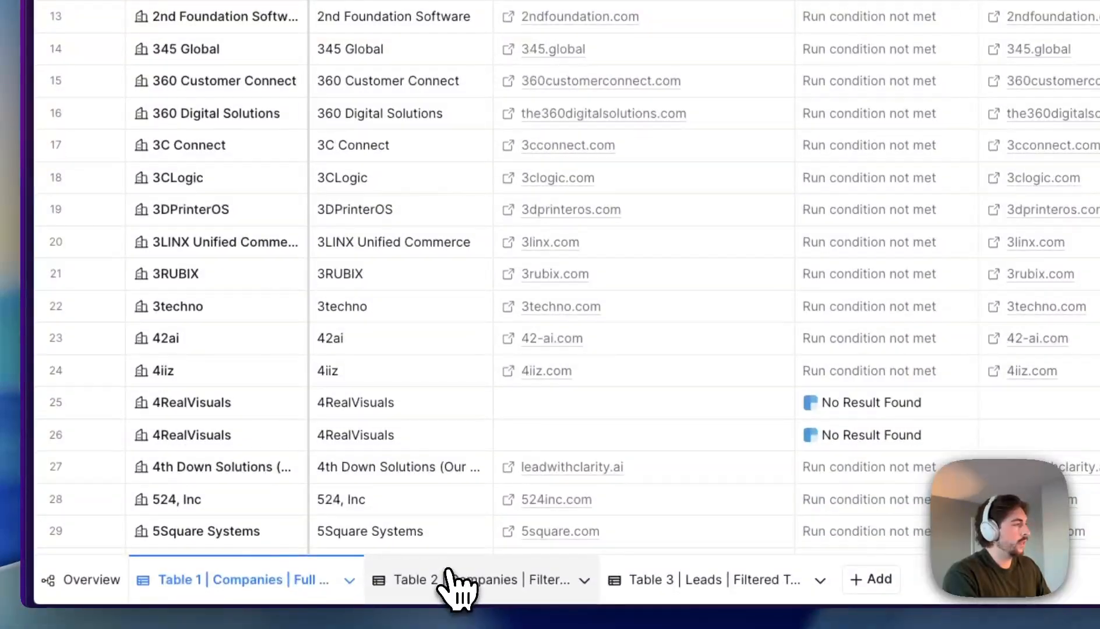
pyautogui.click(455, 597)
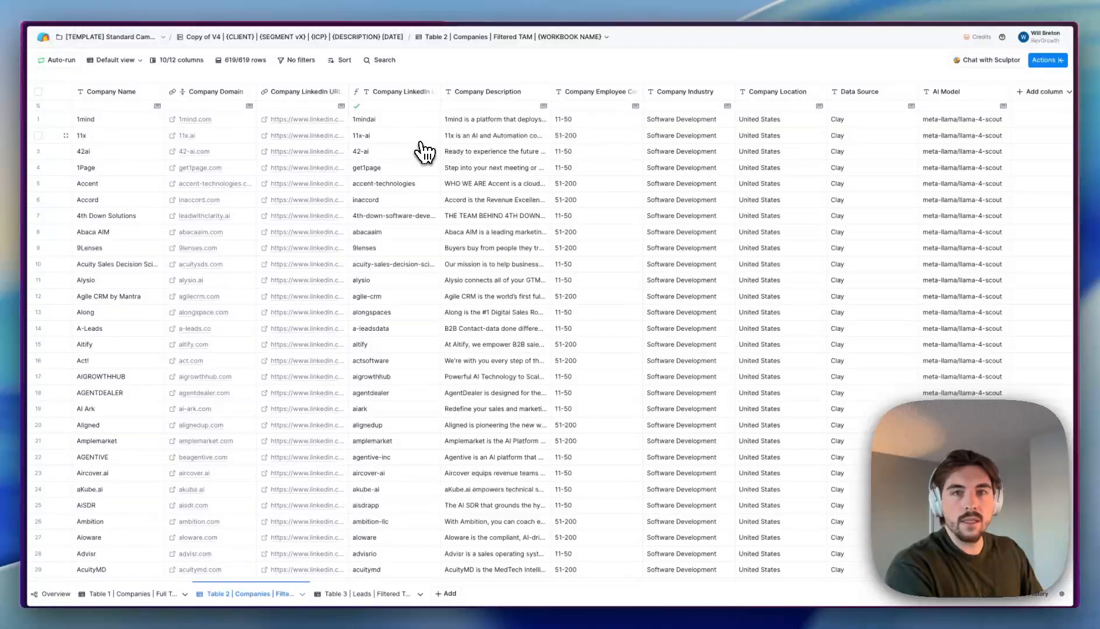
pyautogui.click(171, 165)
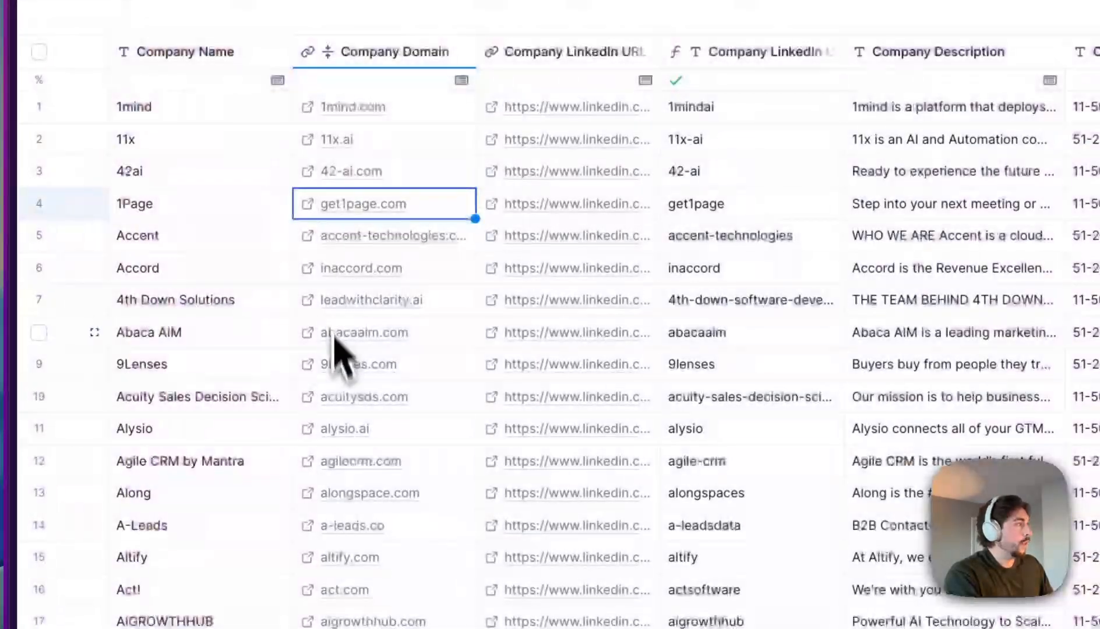
pyautogui.click(311, 432)
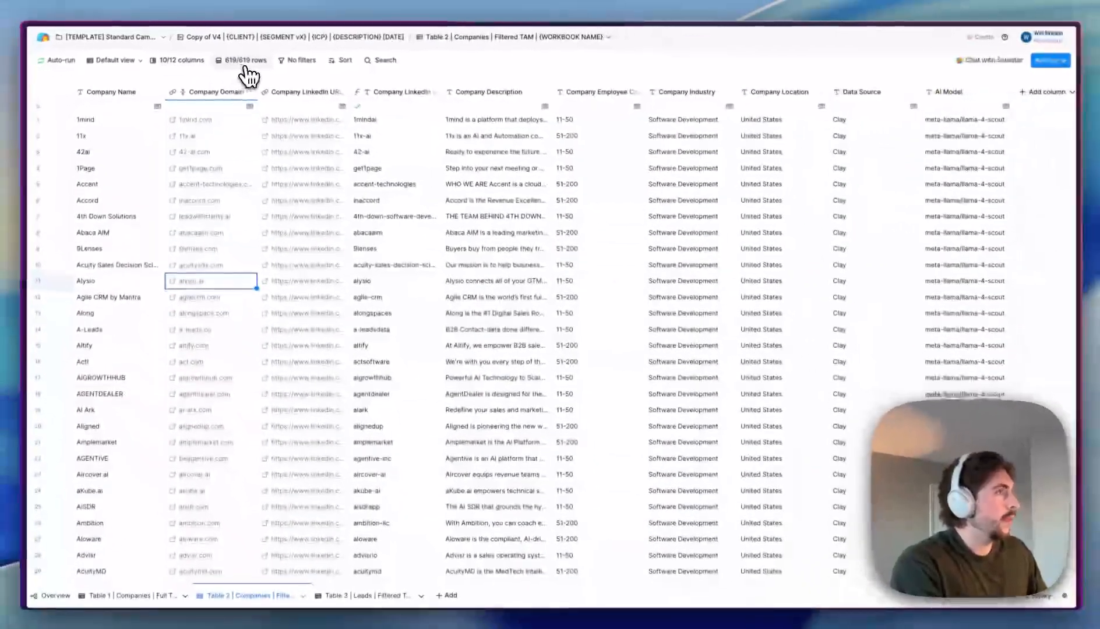
pyautogui.hscroll(1, 729, 302)
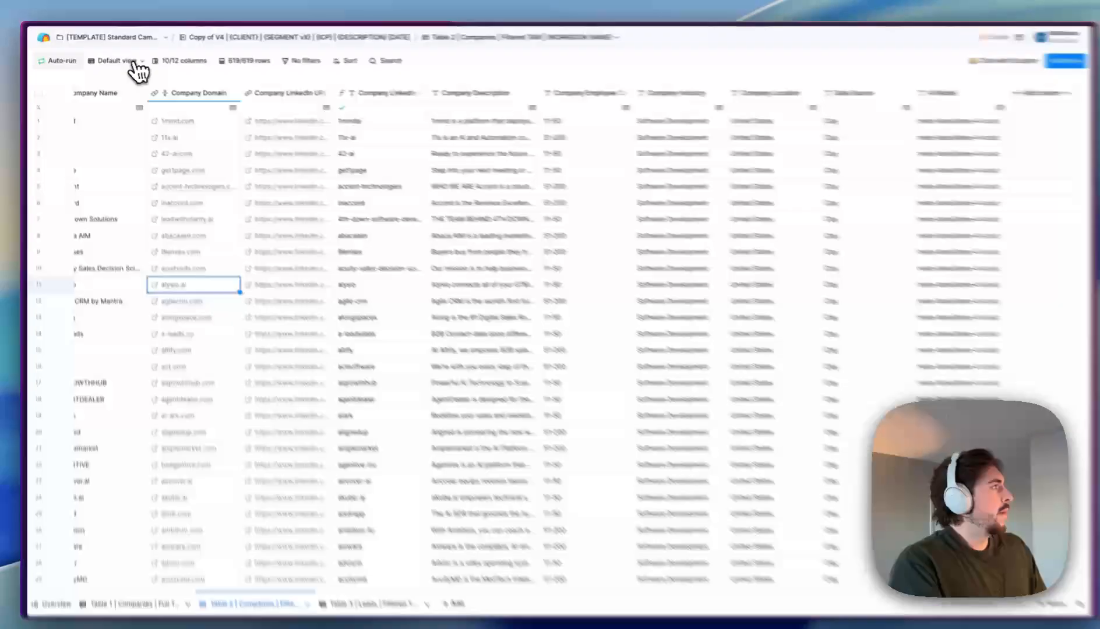
# - Duplicate the Default View and rename the copy to 'Final View'
pyautogui.click(114, 60)
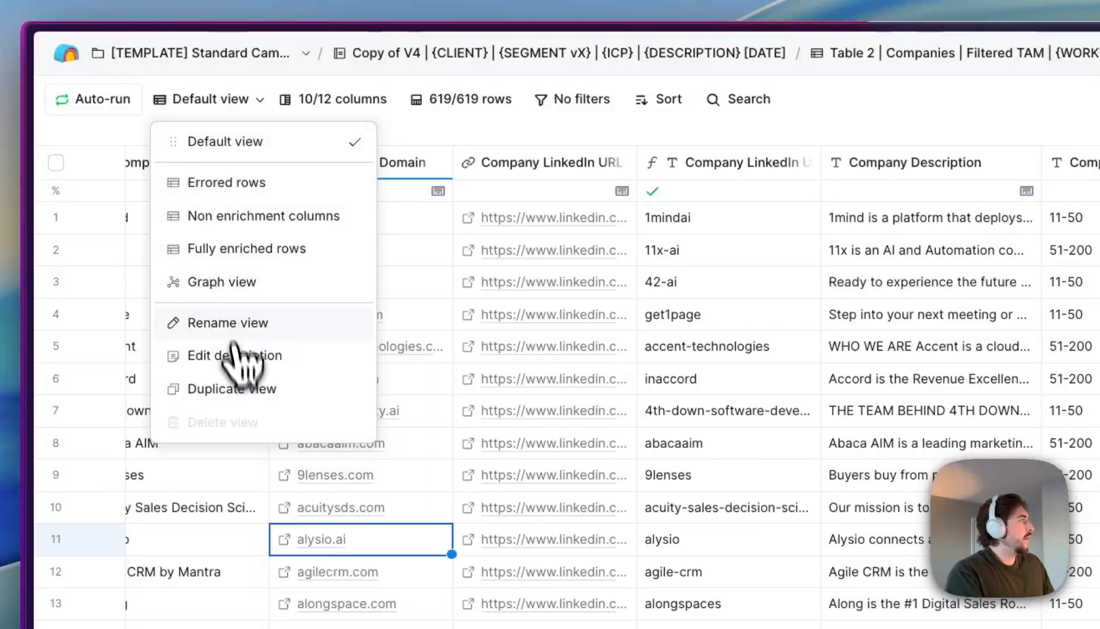
pyautogui.click(250, 389)
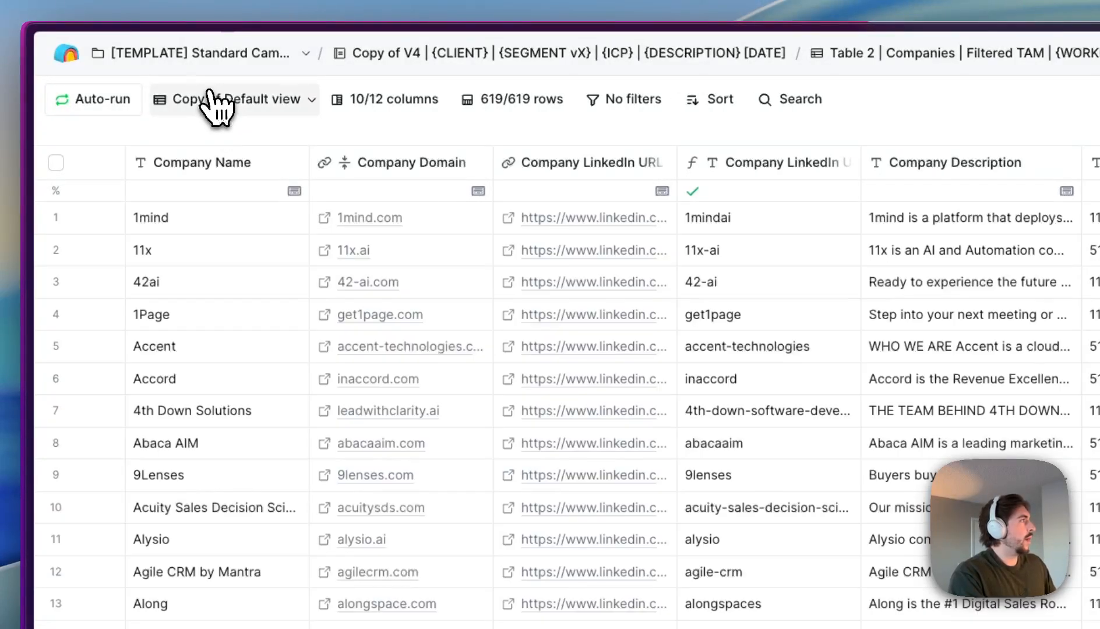
pyautogui.click(218, 100)
pyautogui.click(230, 351)
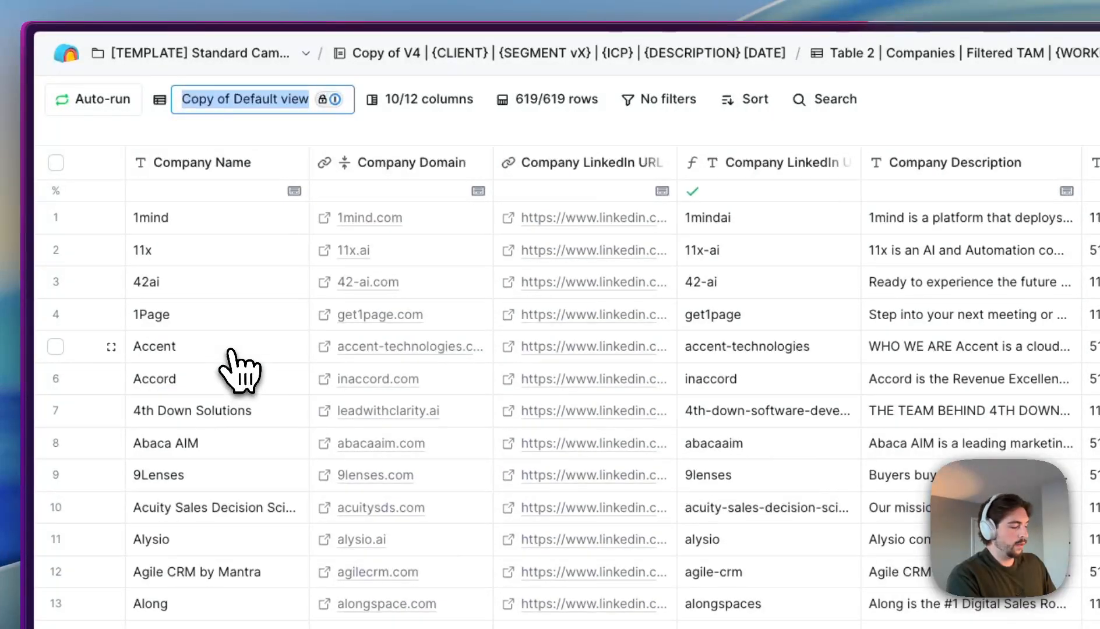
pyautogui.press('Return')
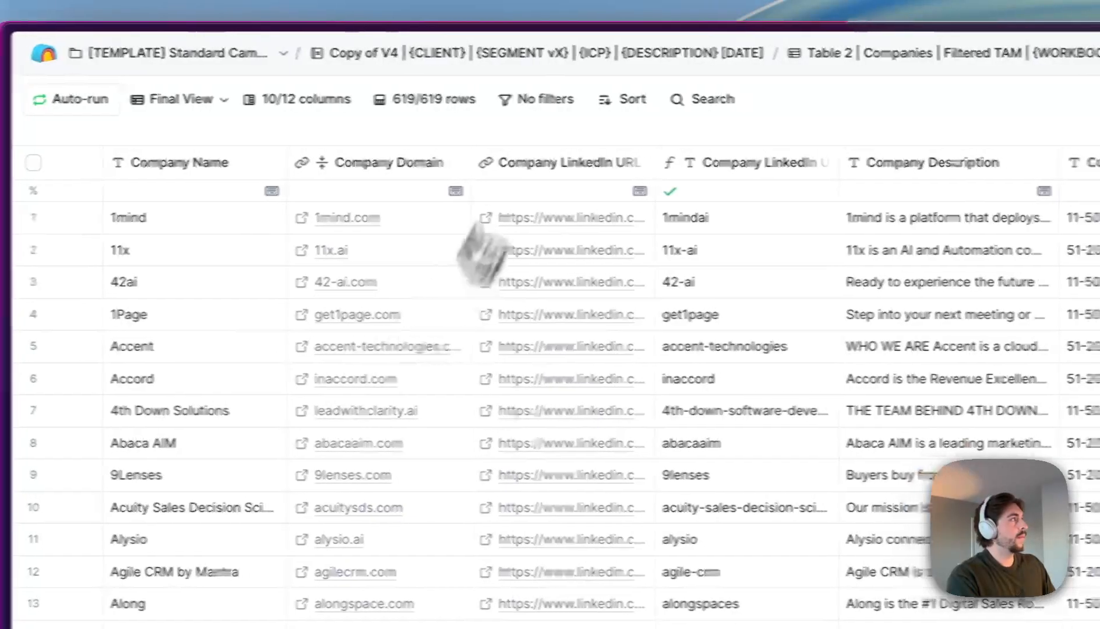
# - Check Final View's filter settings, leaving it unfiltered, and move to the Table 3 Leads table
pyautogui.click(568, 100)
pyautogui.click(376, 152)
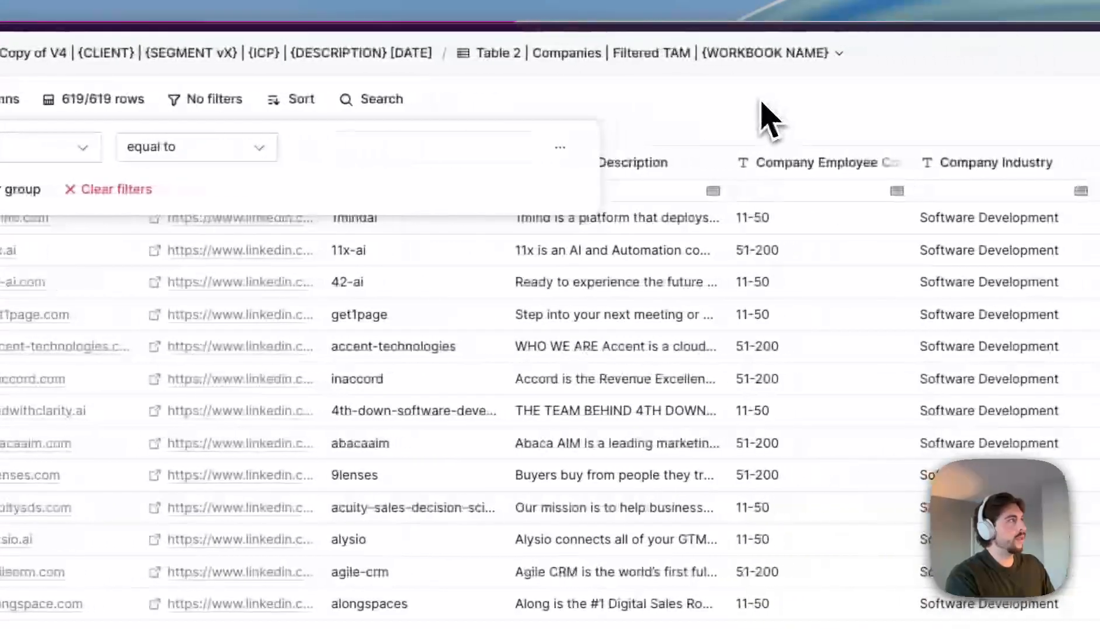
pyautogui.click(1046, 102)
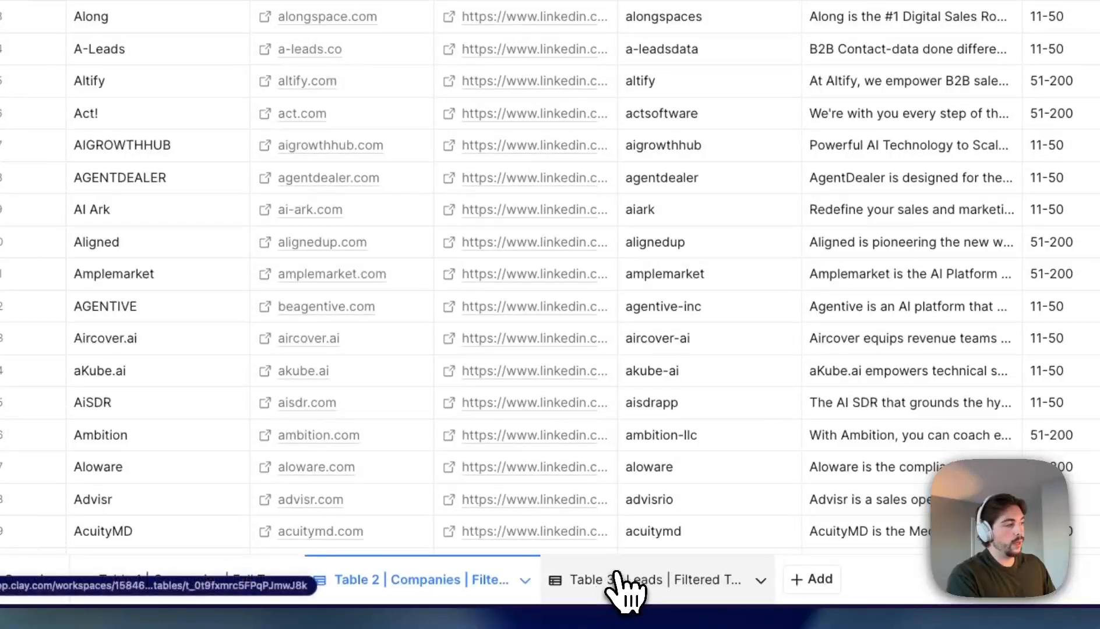
pyautogui.click(633, 590)
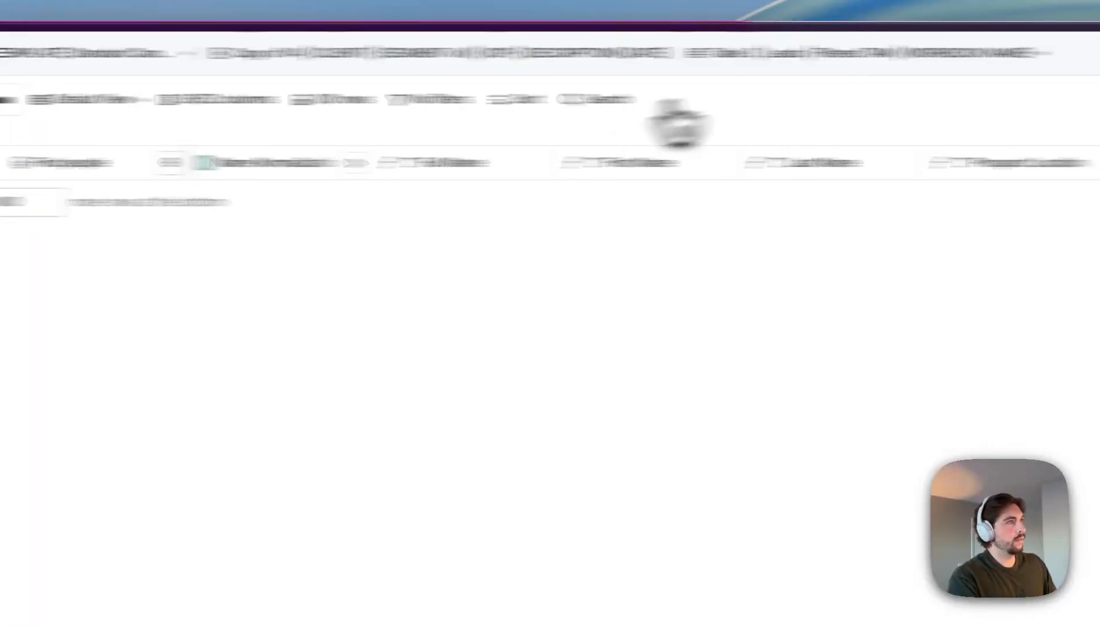
# - Source the people search's companies from Table 2 Filtered TAM's Final View, matched by Company Domain
pyautogui.click(263, 119)
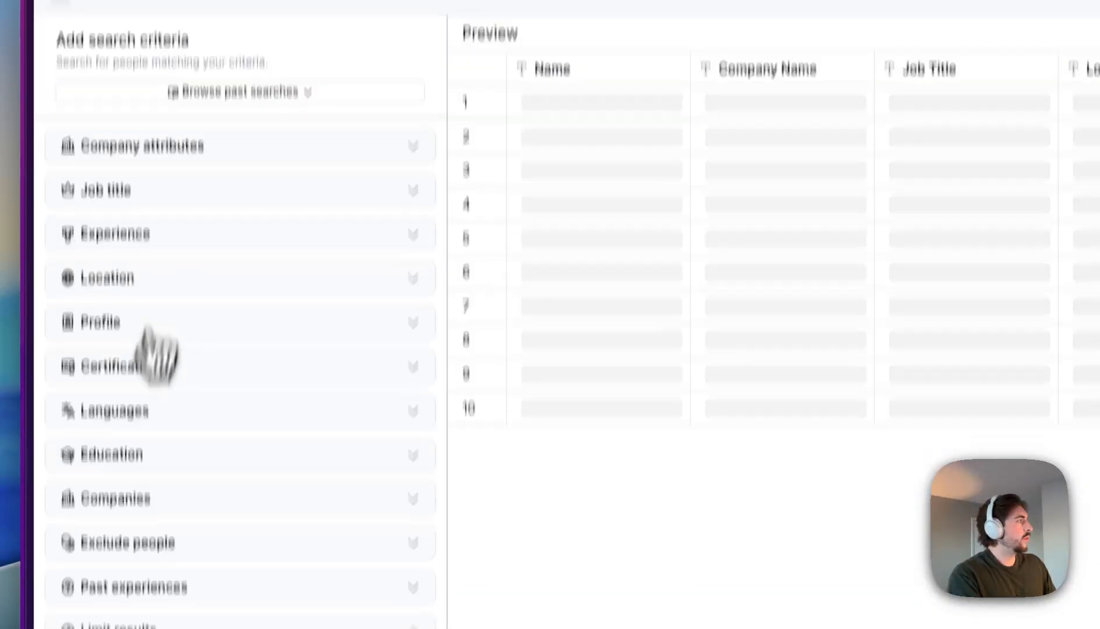
pyautogui.click(125, 497)
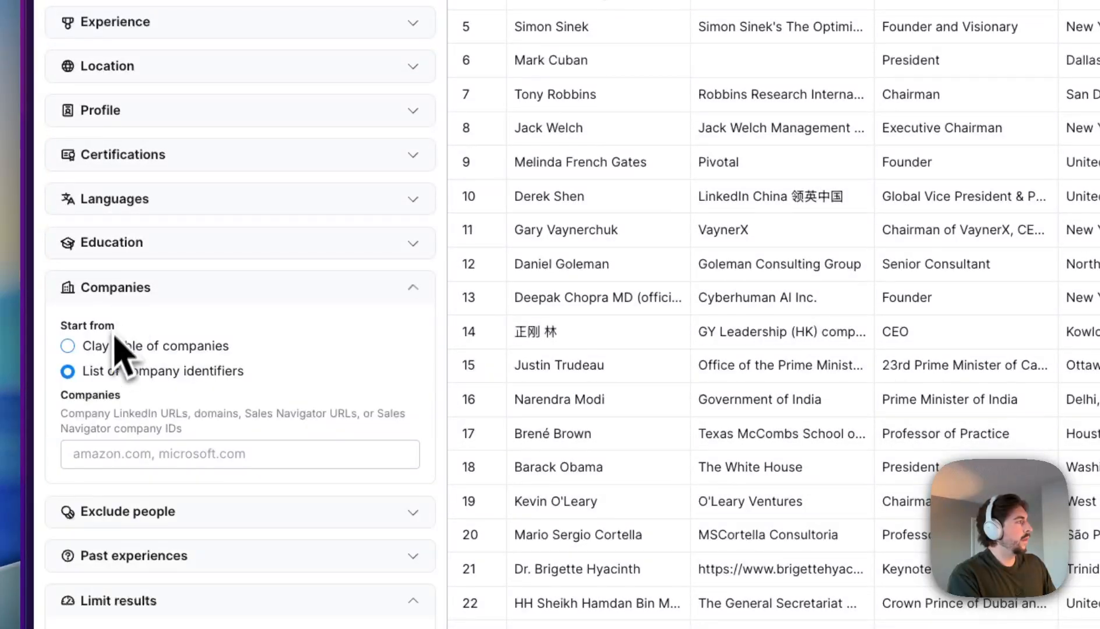
pyautogui.click(116, 345)
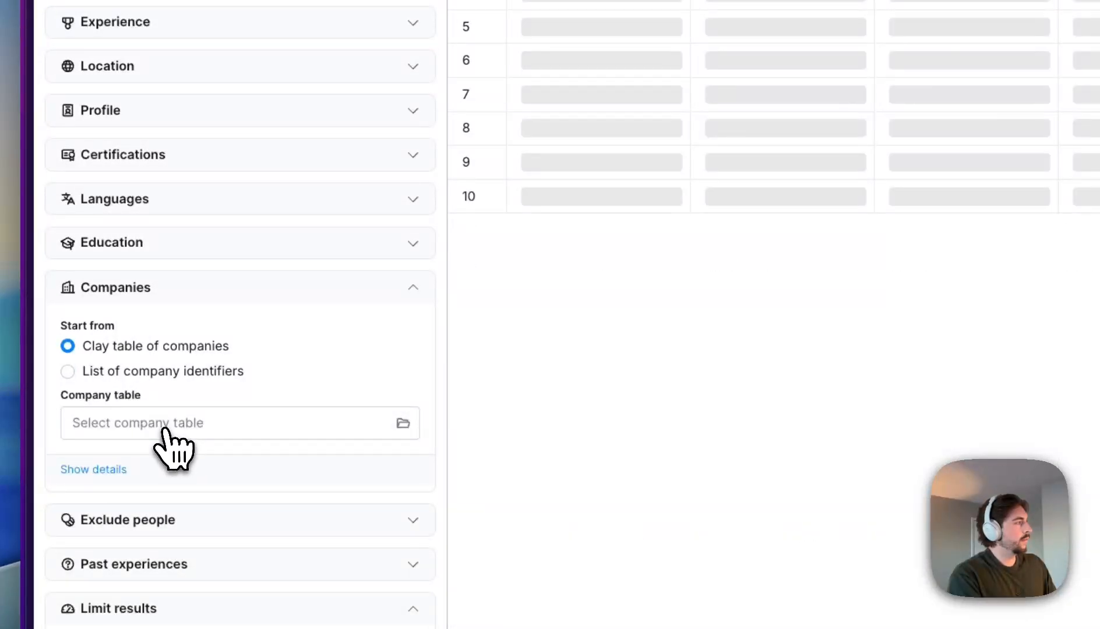
pyautogui.click(162, 428)
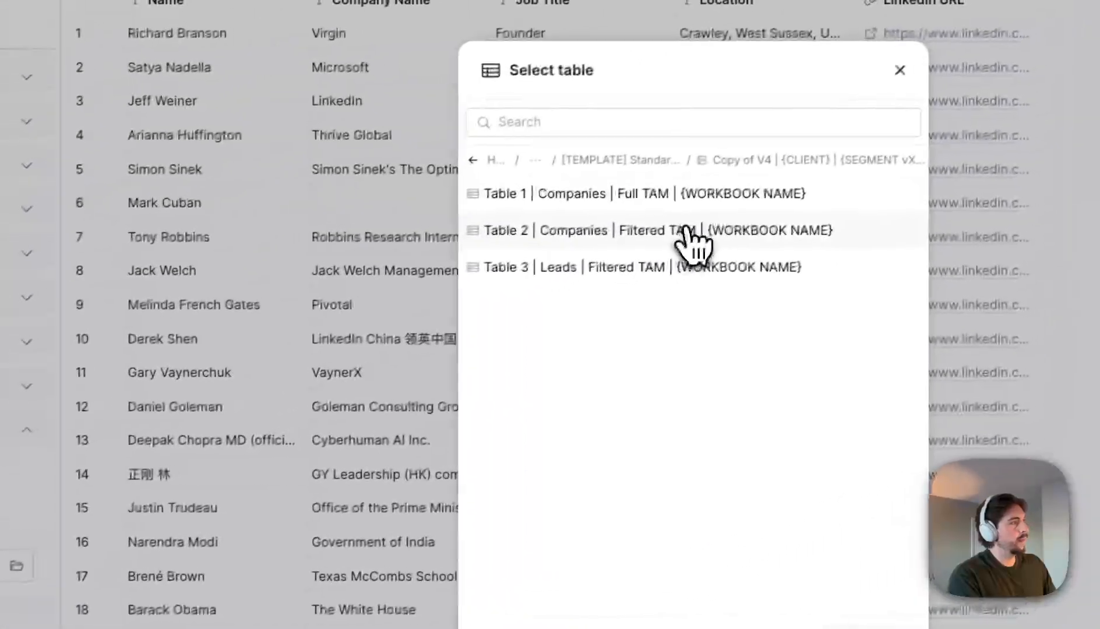
pyautogui.click(690, 239)
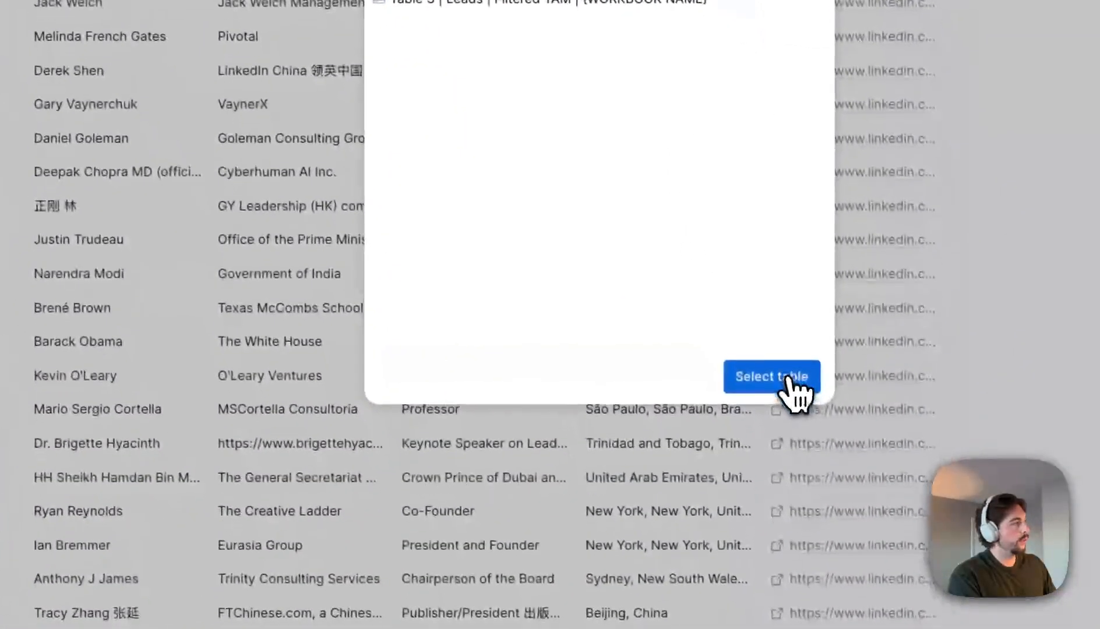
pyautogui.click(814, 508)
pyautogui.click(93, 331)
pyautogui.click(141, 384)
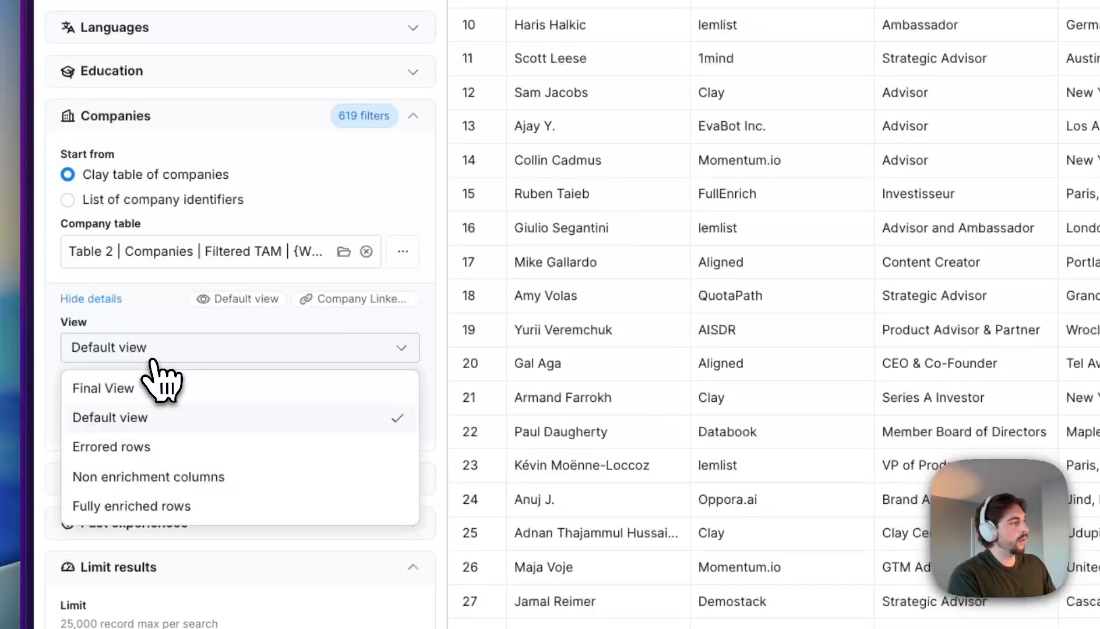
pyautogui.click(114, 419)
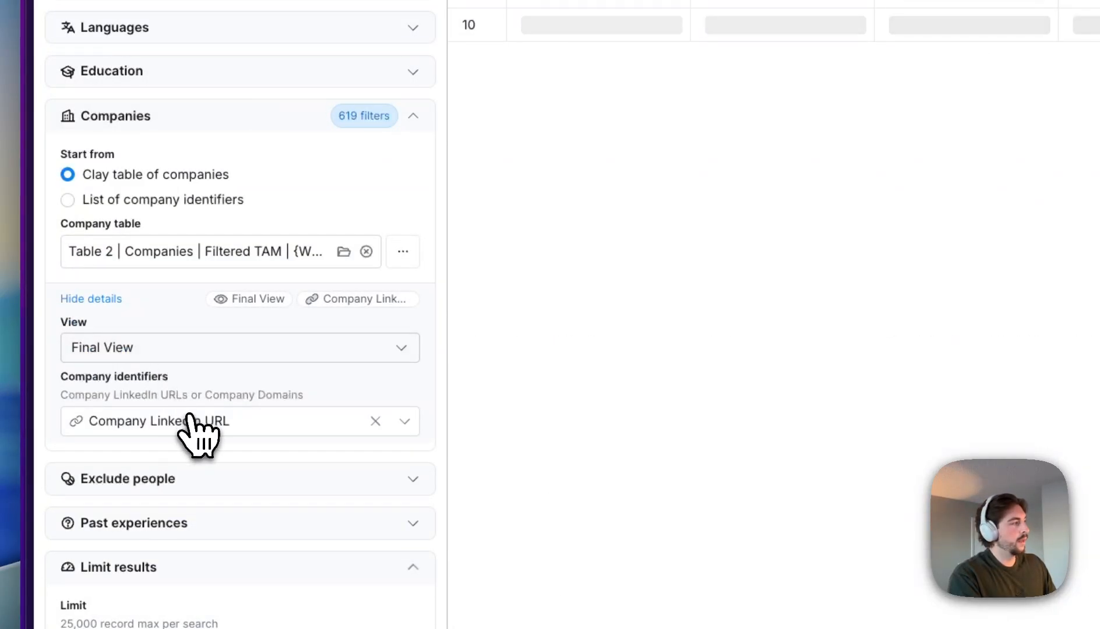
pyautogui.click(188, 421)
pyautogui.click(155, 519)
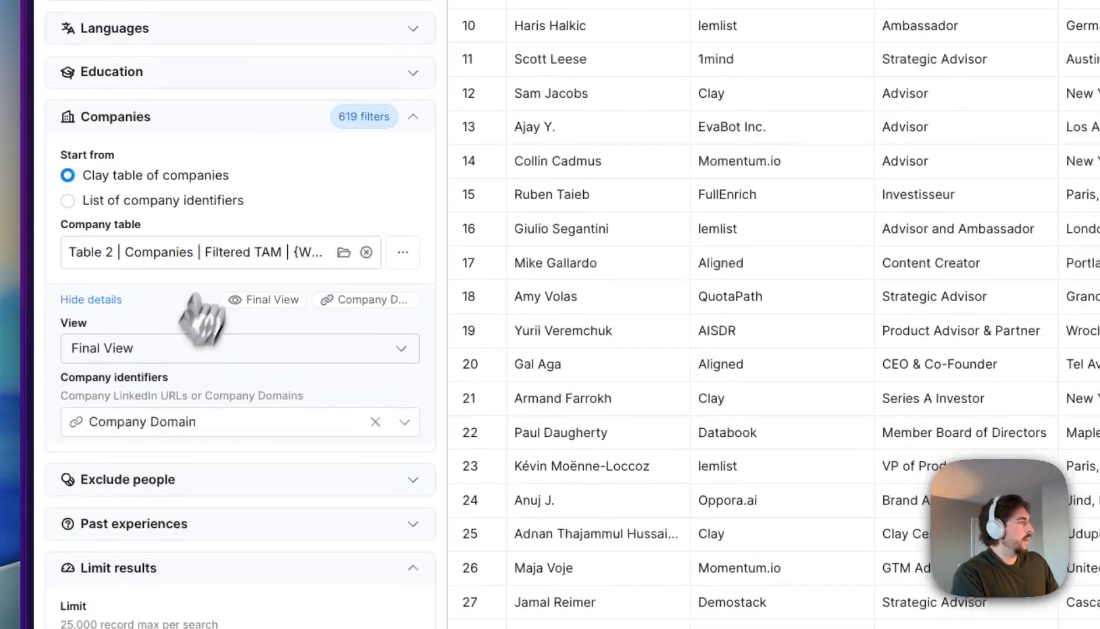
# - Limit the search to Owner, Partner and C-suite seniority
pyautogui.click(284, 116)
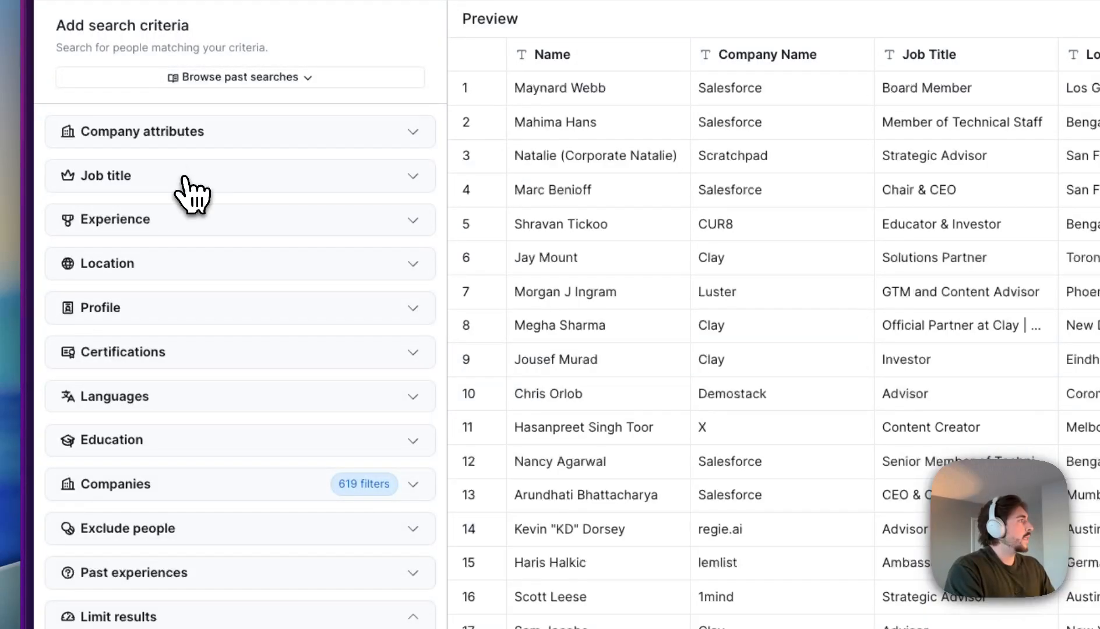
pyautogui.click(185, 177)
pyautogui.click(195, 239)
pyautogui.click(169, 276)
pyautogui.click(171, 307)
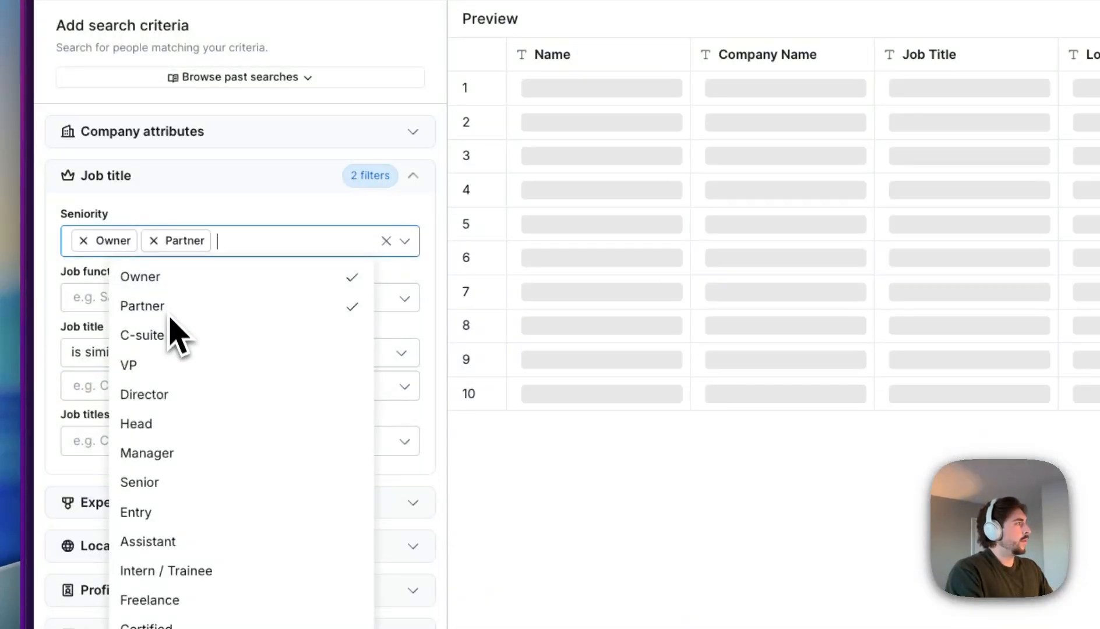
pyautogui.click(173, 335)
pyautogui.click(221, 245)
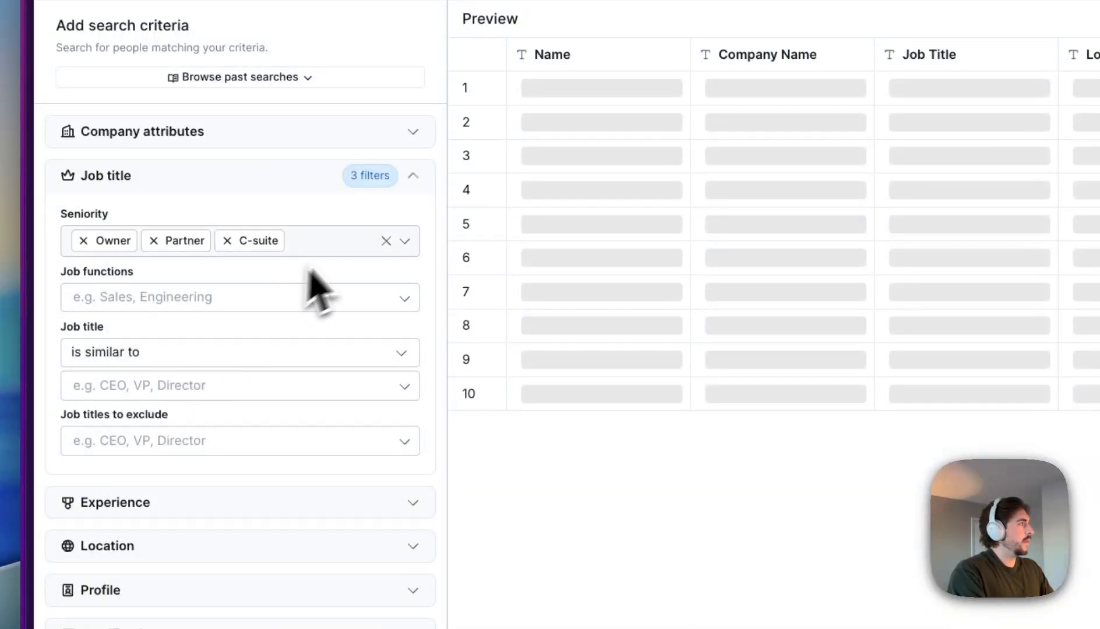
pyautogui.click(192, 386)
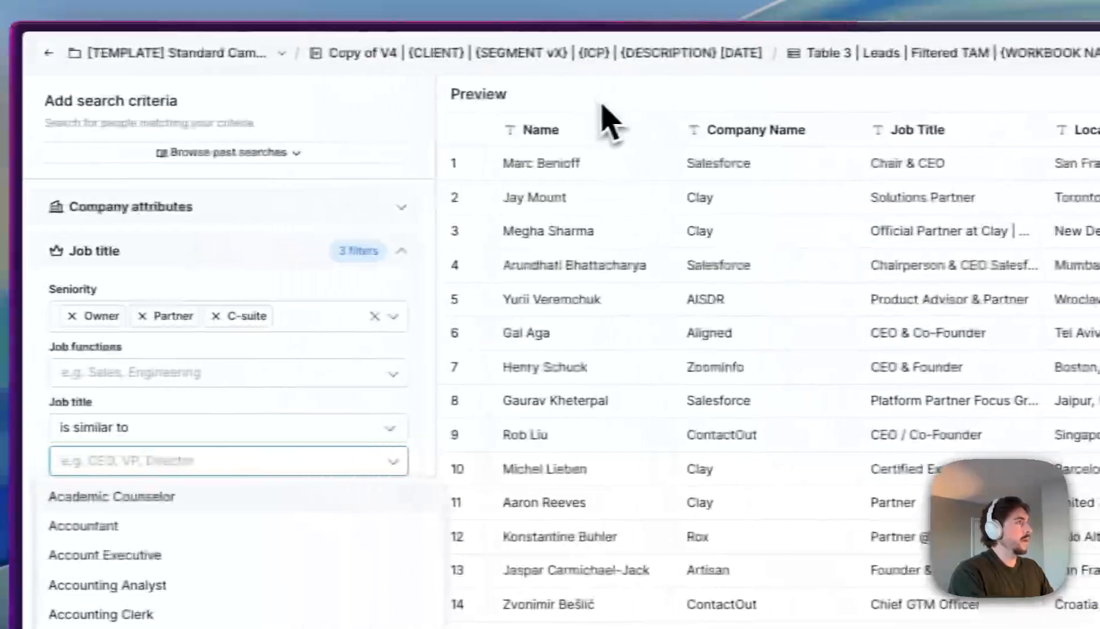
pyautogui.click(600, 31)
# - Set the per-company lead limit to 5 and the overall result limit to 20
pyautogui.scroll(-1, 248, 428)
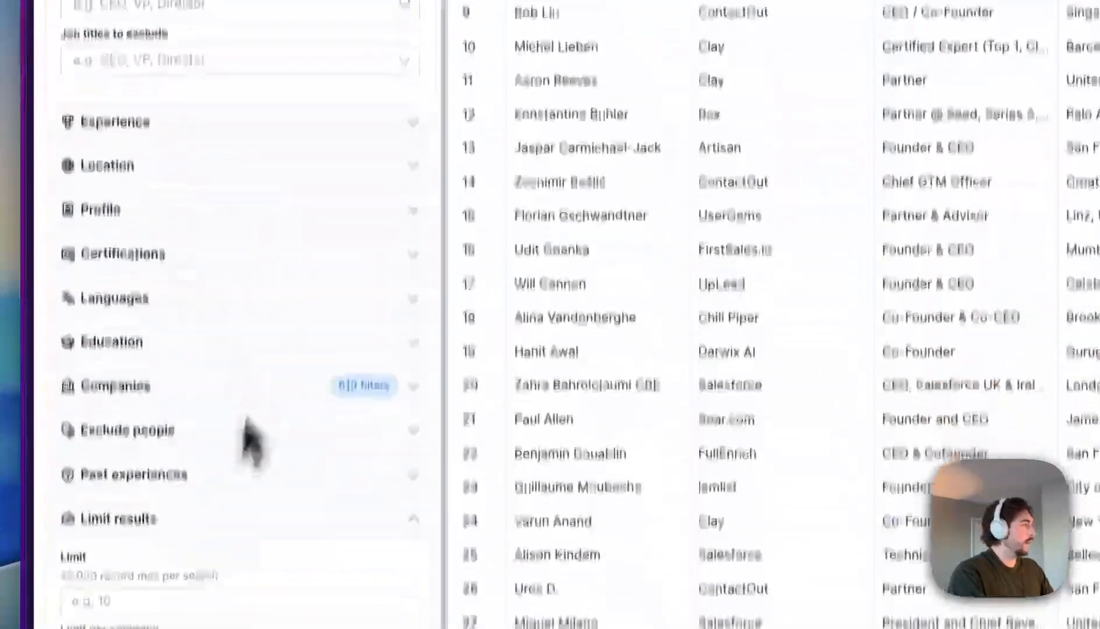
pyautogui.click(107, 507)
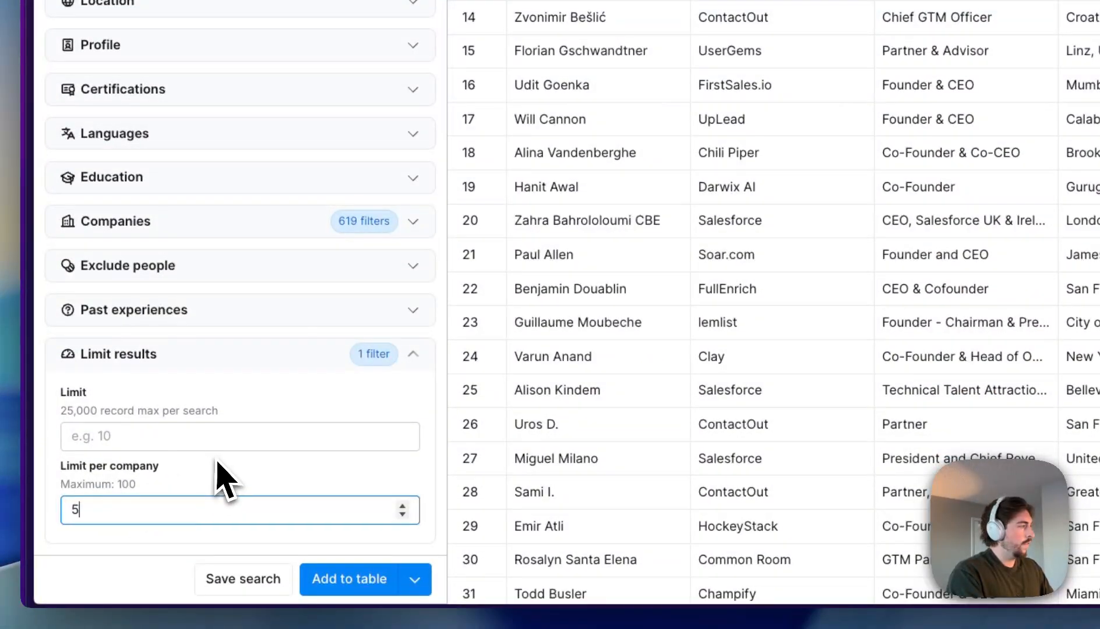
pyautogui.write('5')
pyautogui.click(160, 436)
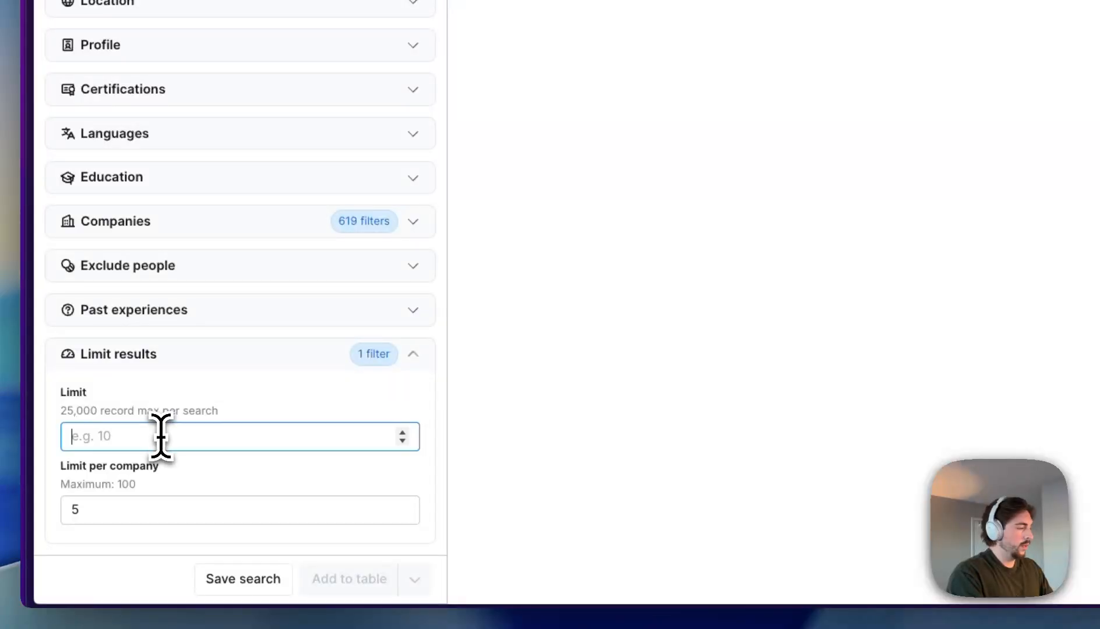
pyautogui.click(236, 464)
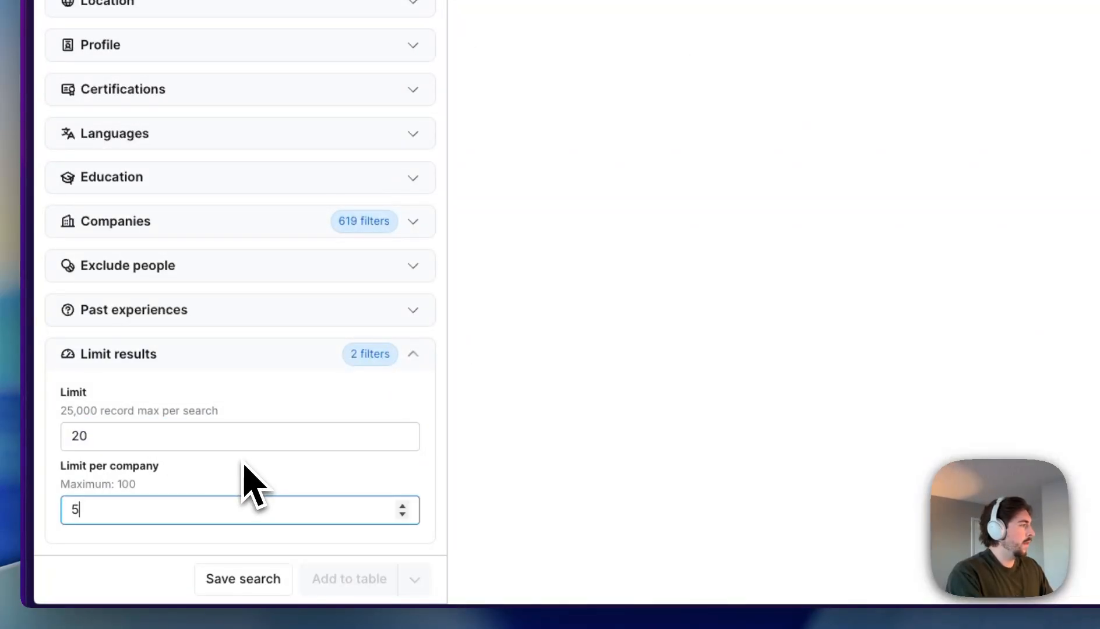
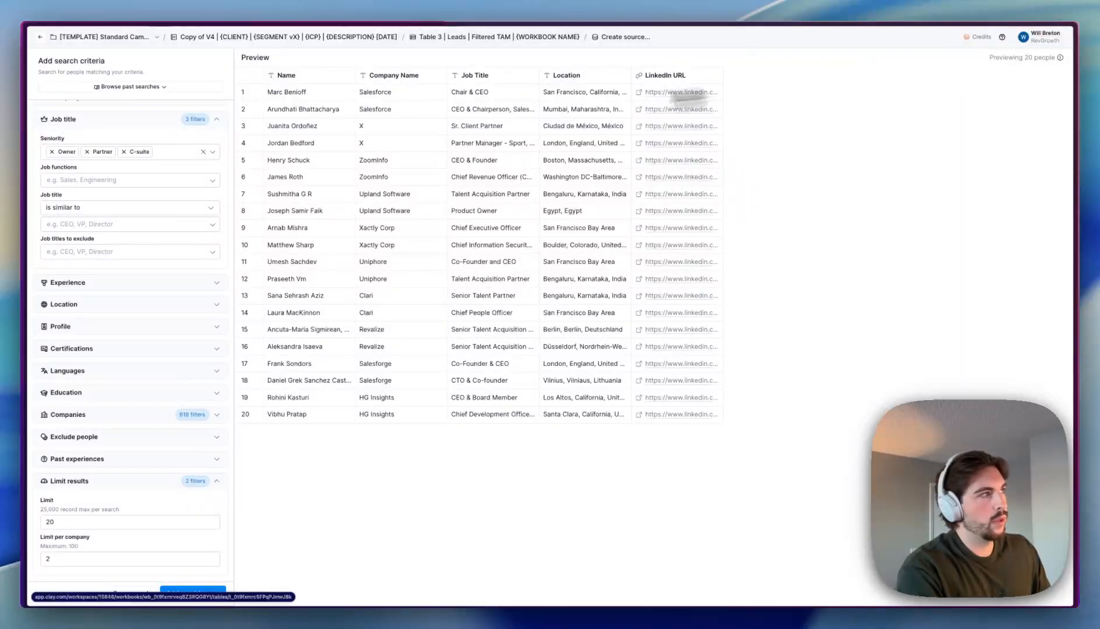
# - Confirm Table 2 as the company source and import the 20 previewed people into Table 3 Leads
pyautogui.click(145, 415)
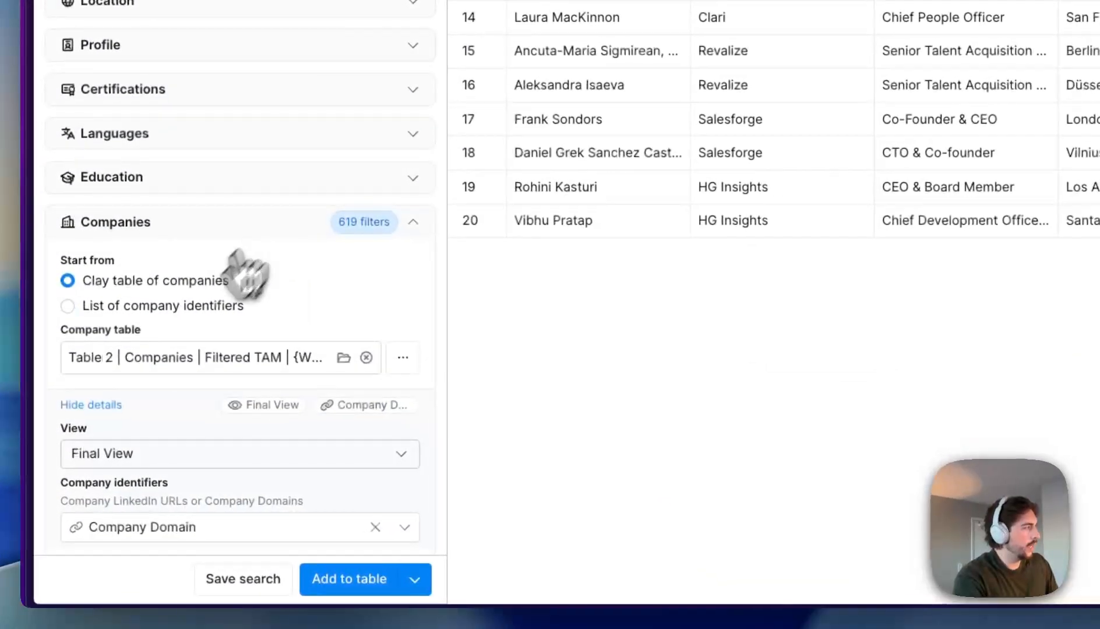
pyautogui.scroll(-2, 93, 495)
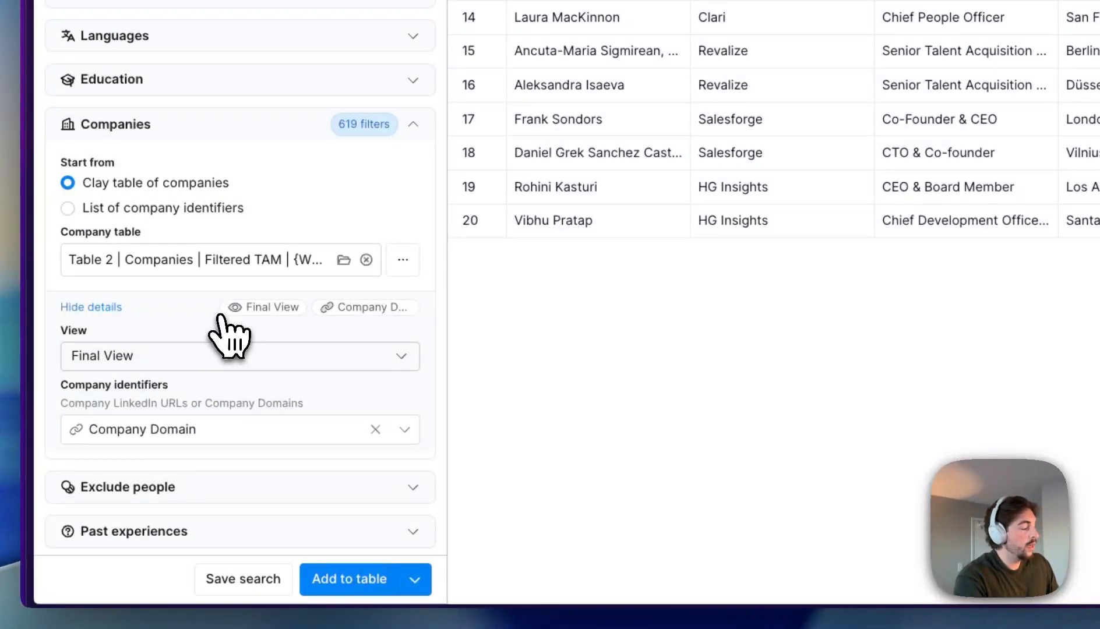
pyautogui.click(341, 580)
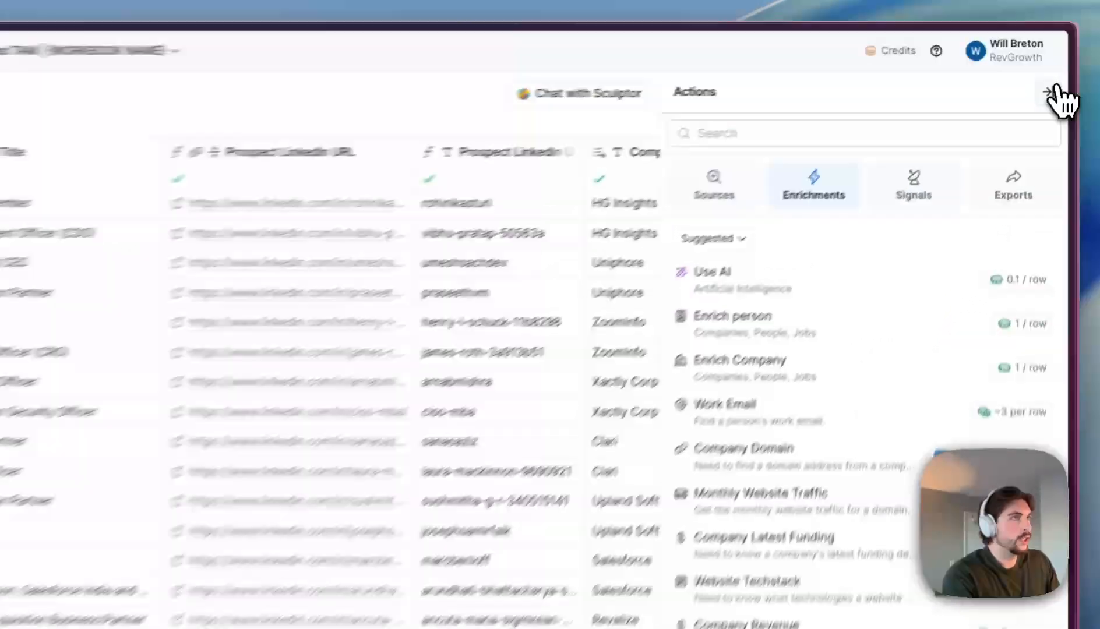
# - Hide the enrichment panel and scroll right to the Lookup Single Row in Filtered TAM column
pyautogui.click(1062, 59)
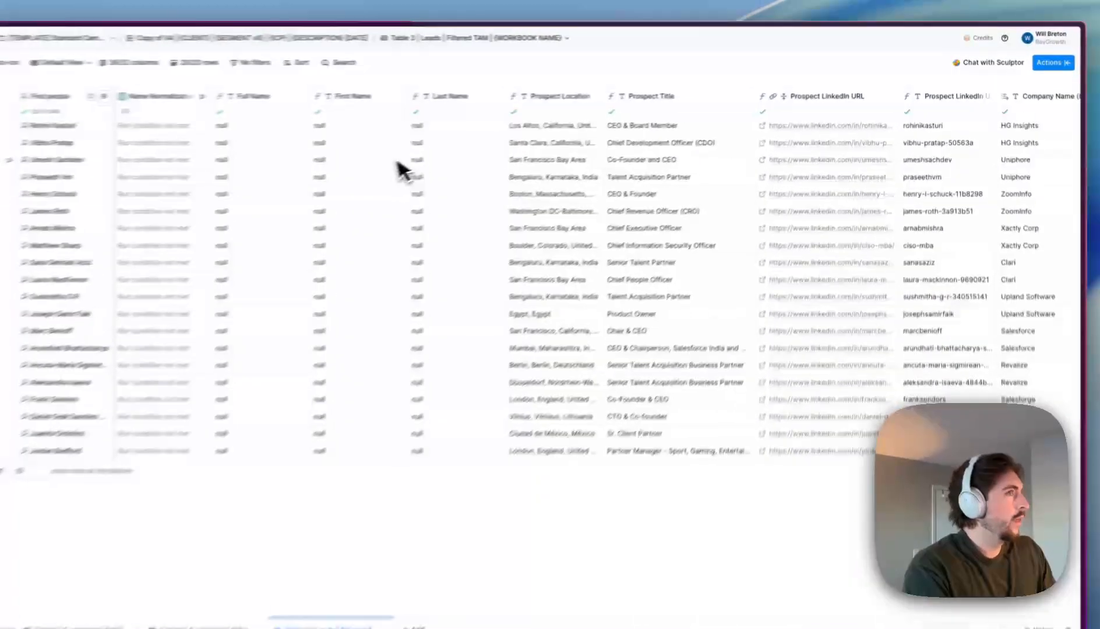
pyautogui.hscroll(10, 549, 151)
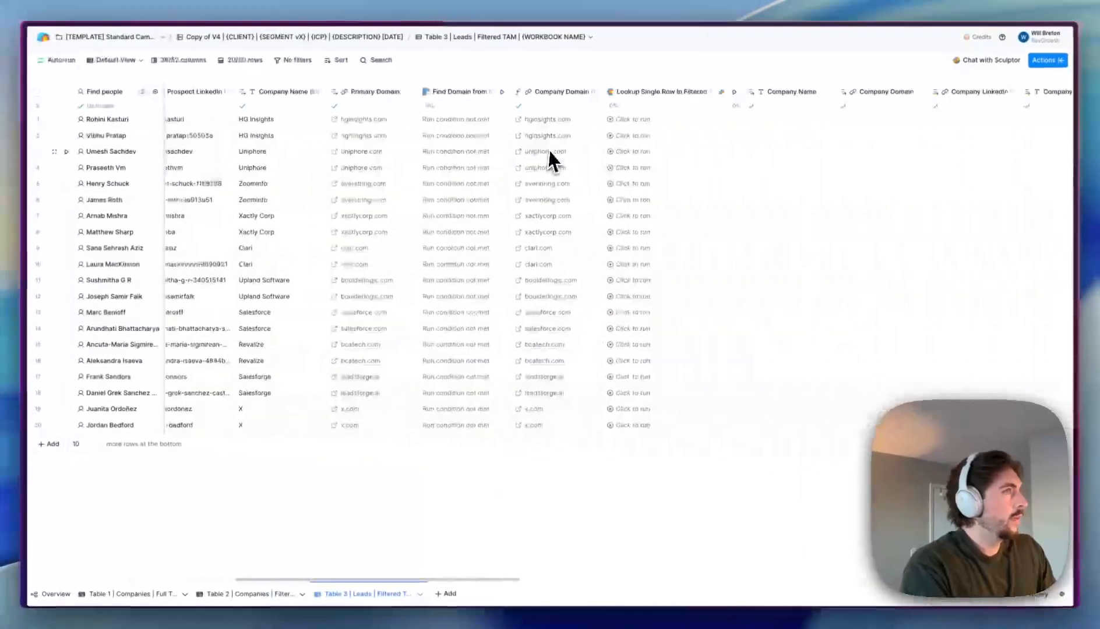
pyautogui.click(554, 95)
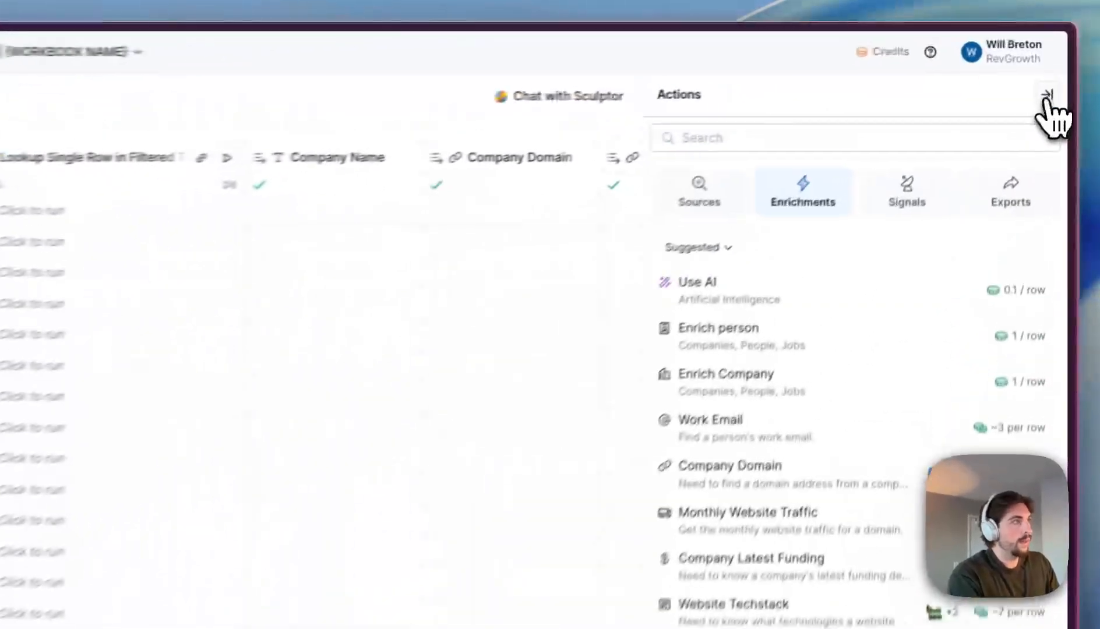
pyautogui.click(1061, 59)
# - Open the Filtered TAM lookup column's configuration for review
pyautogui.click(568, 92)
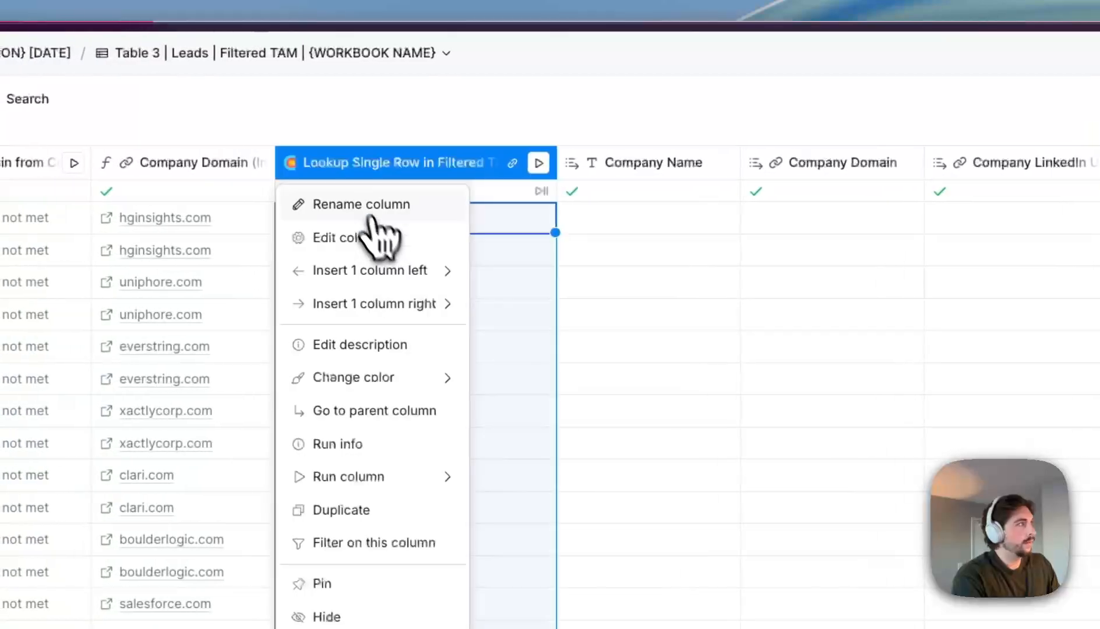
pyautogui.click(384, 239)
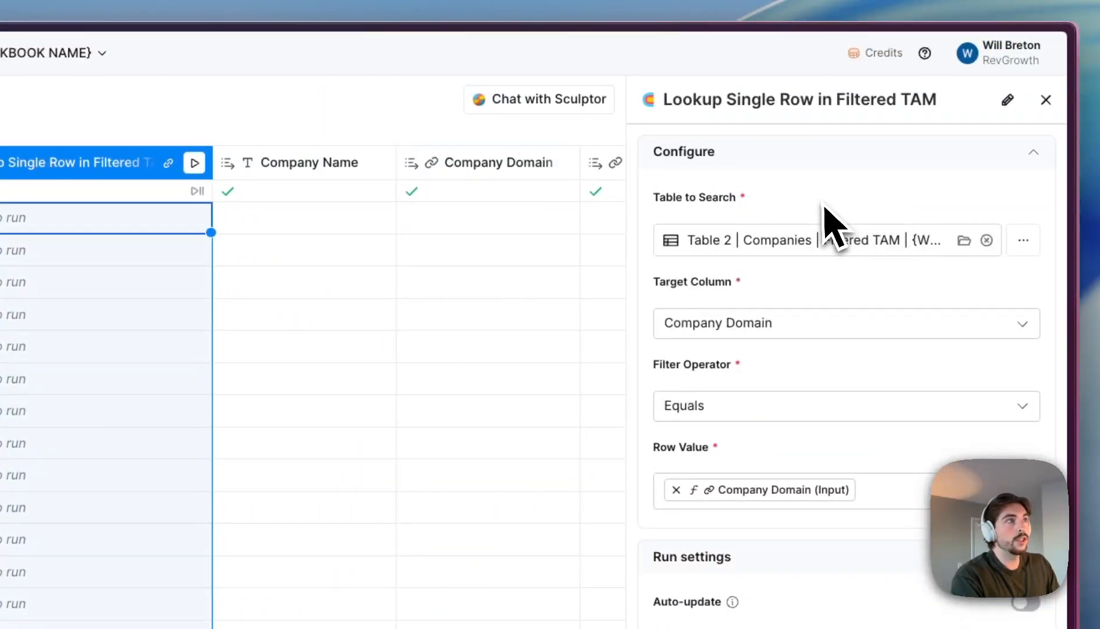
pyautogui.moveTo(664, 100); pyautogui.dragTo(937, 102)
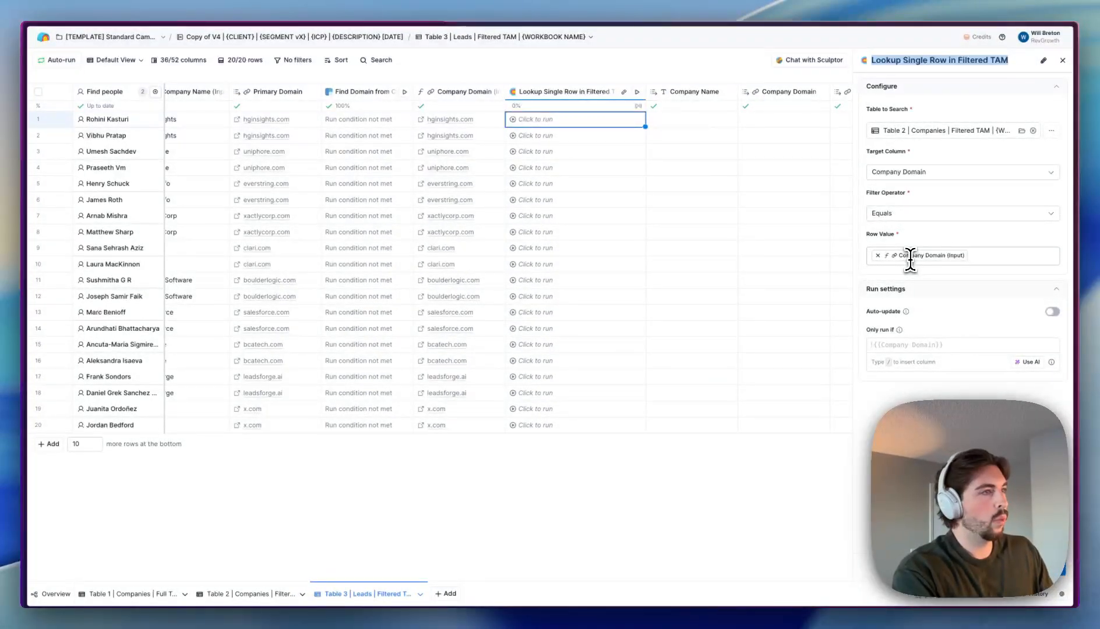
# - Run the lookup for the first four leads, then for the remaining 16 cells
pyautogui.click(520, 120)
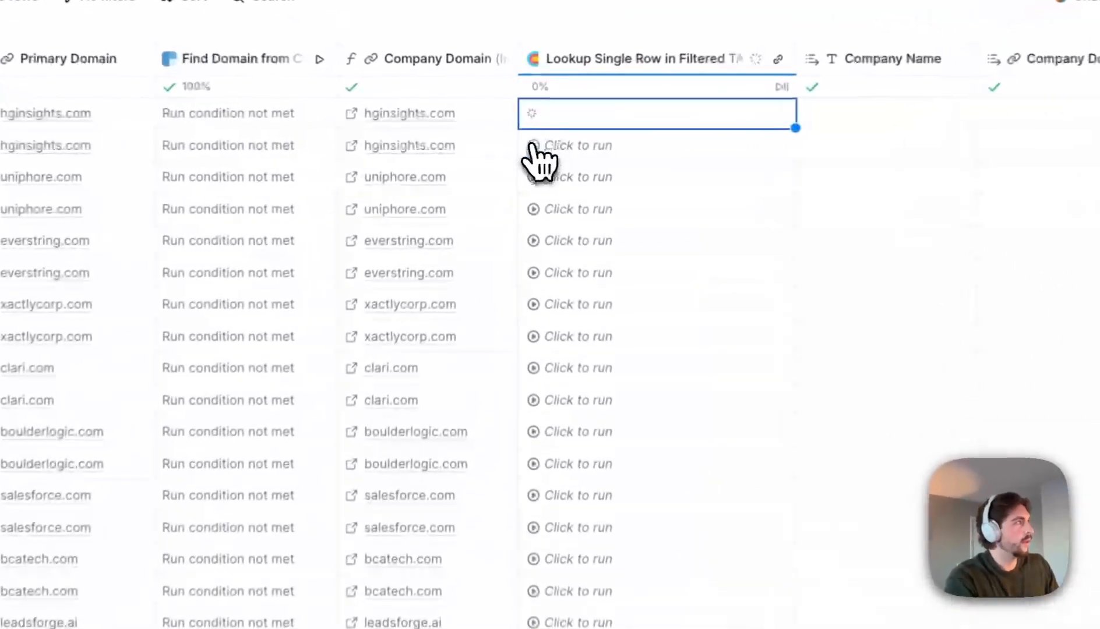
pyautogui.click(514, 135)
pyautogui.click(531, 177)
pyautogui.click(540, 219)
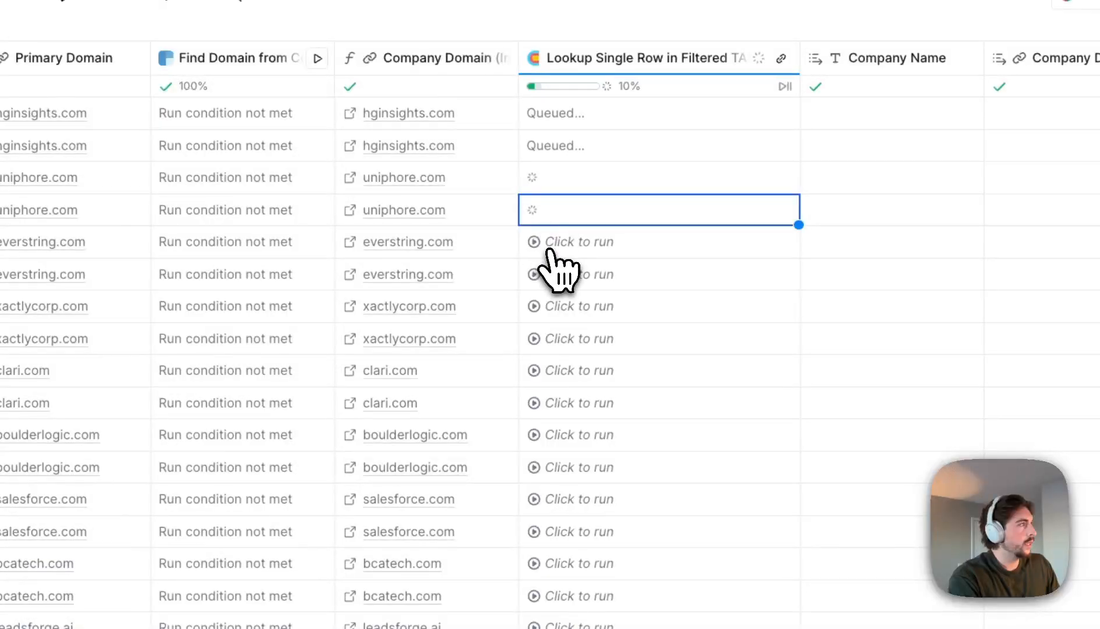
pyautogui.moveTo(549, 250); pyautogui.dragTo(498, 536)
pyautogui.rightClick(465, 434)
pyautogui.click(534, 453)
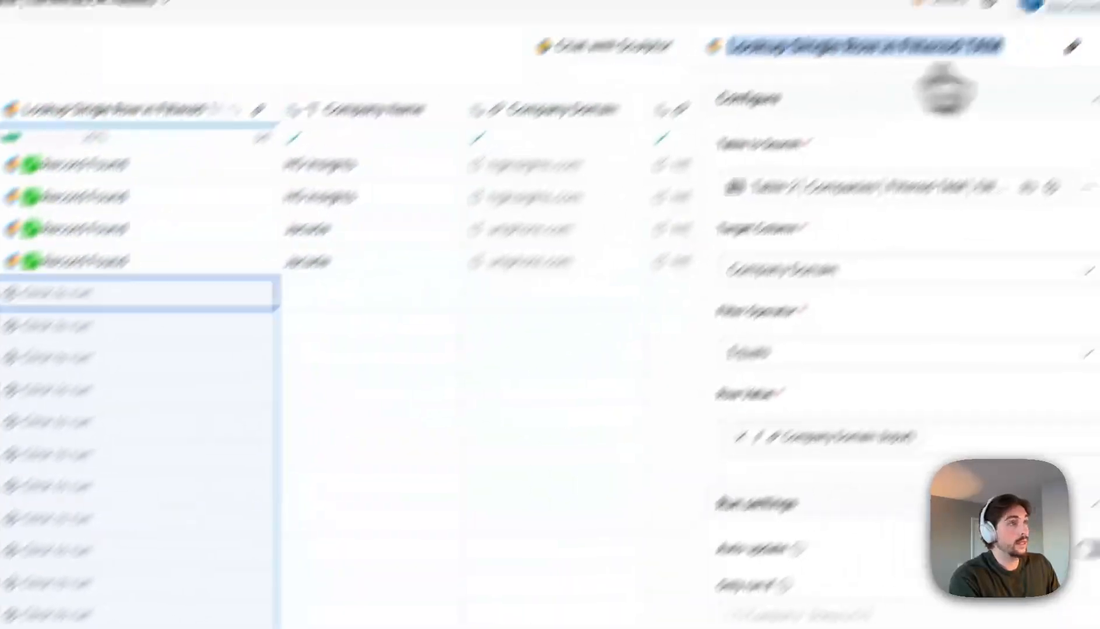
# - Close the lookup configuration and inspect the leadsforge.ai find-domain results across the rows
pyautogui.click(1048, 101)
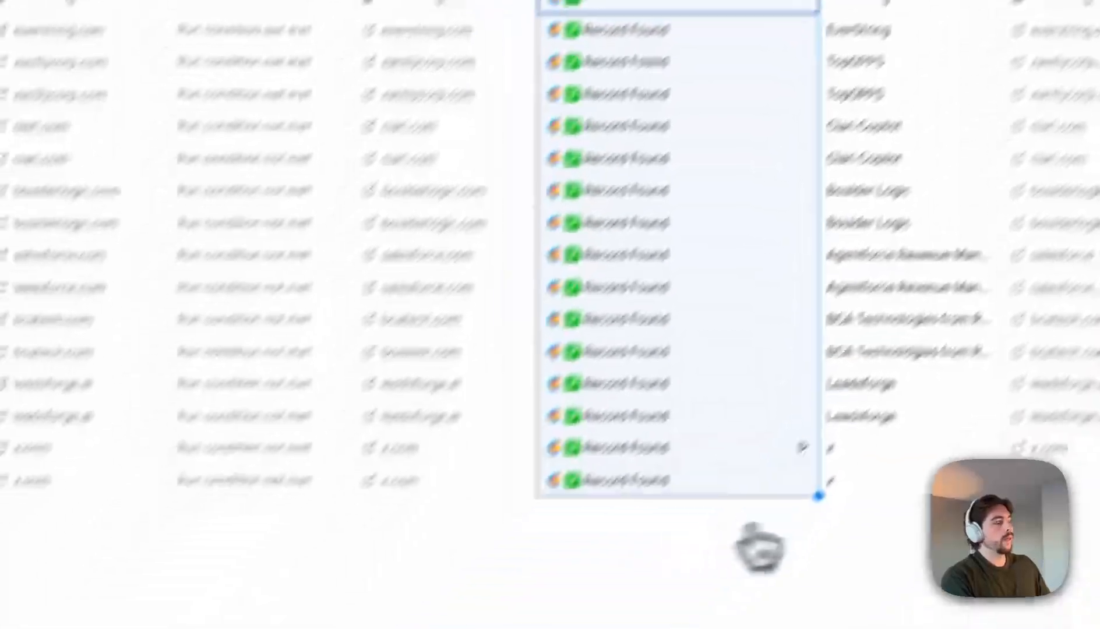
pyautogui.click(296, 381)
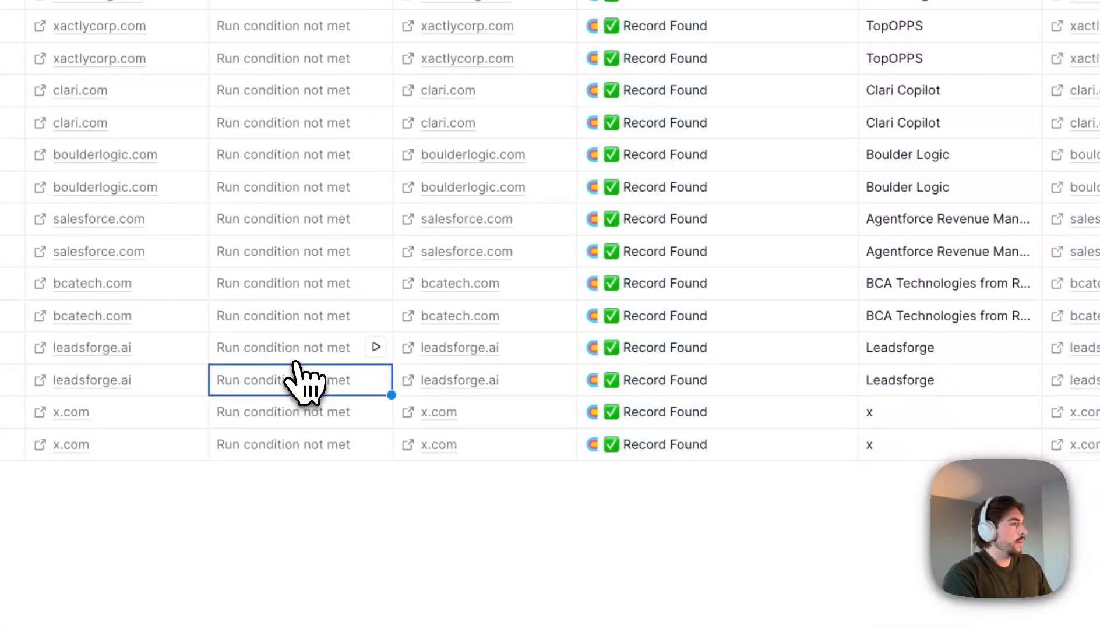
pyautogui.hscroll(-15, 690, 334)
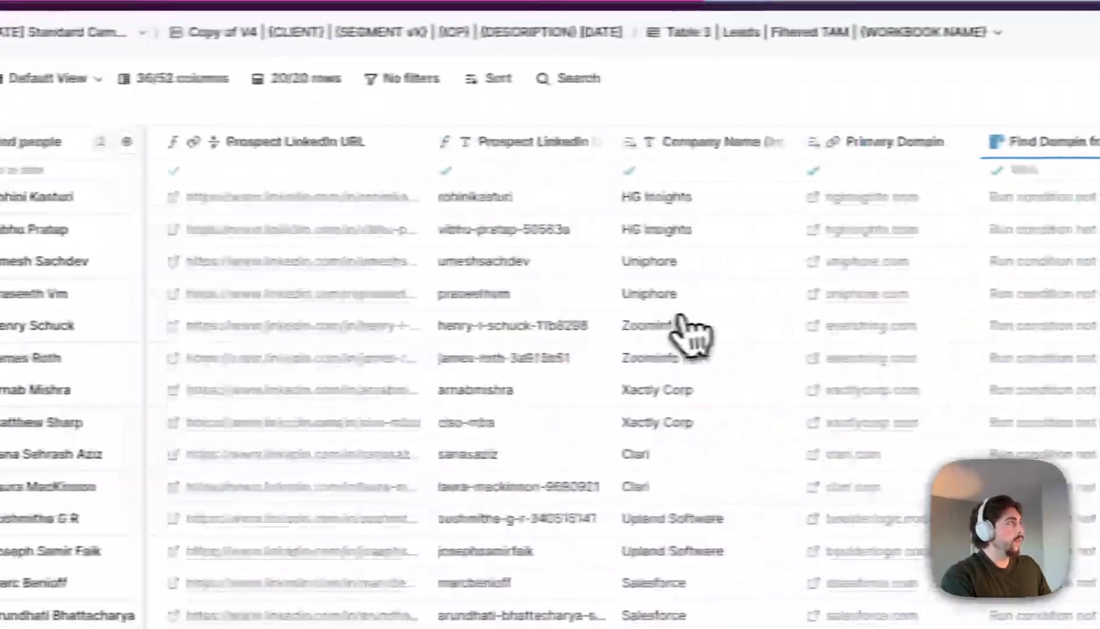
pyautogui.hscroll(10, 636, 326)
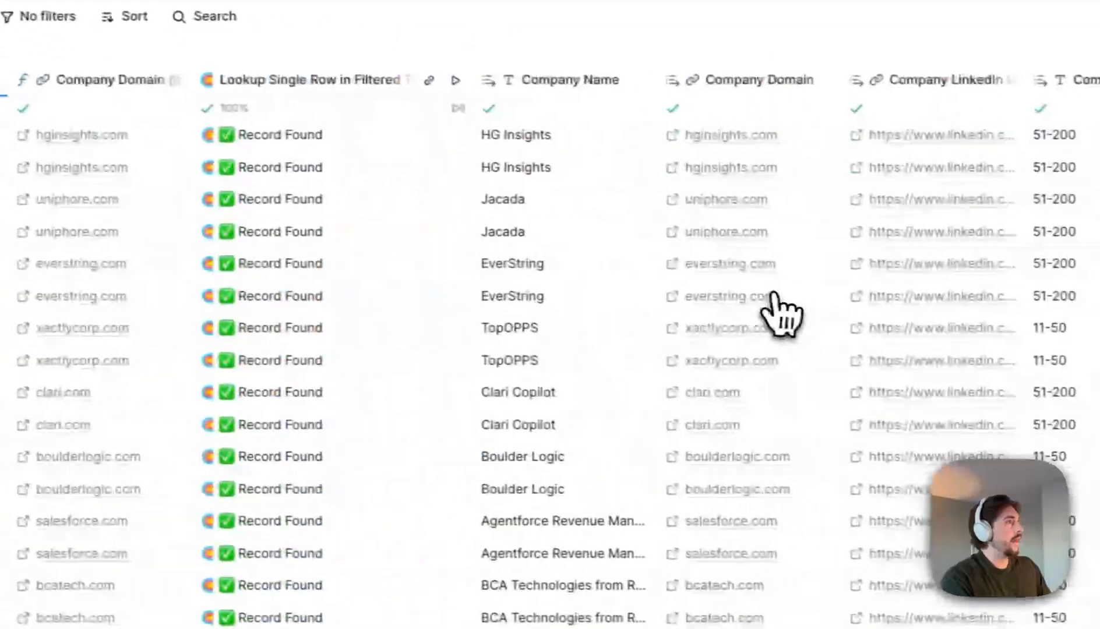
pyautogui.moveTo(349, 138); pyautogui.dragTo(390, 513)
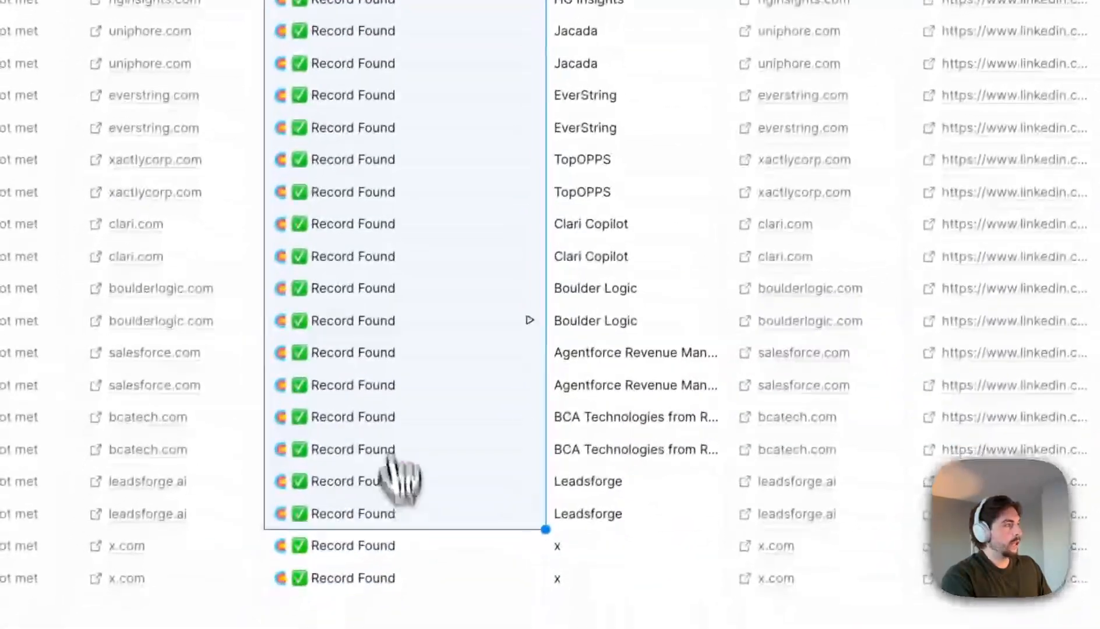
pyautogui.hscroll(-15, 731, 338)
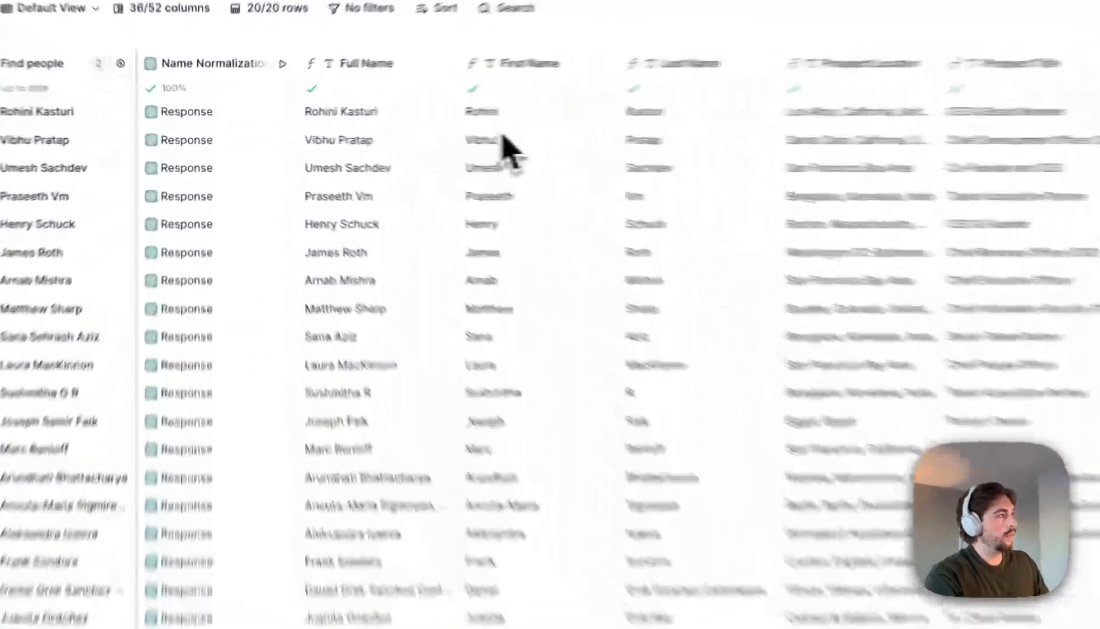
pyautogui.moveTo(363, 122); pyautogui.dragTo(382, 420)
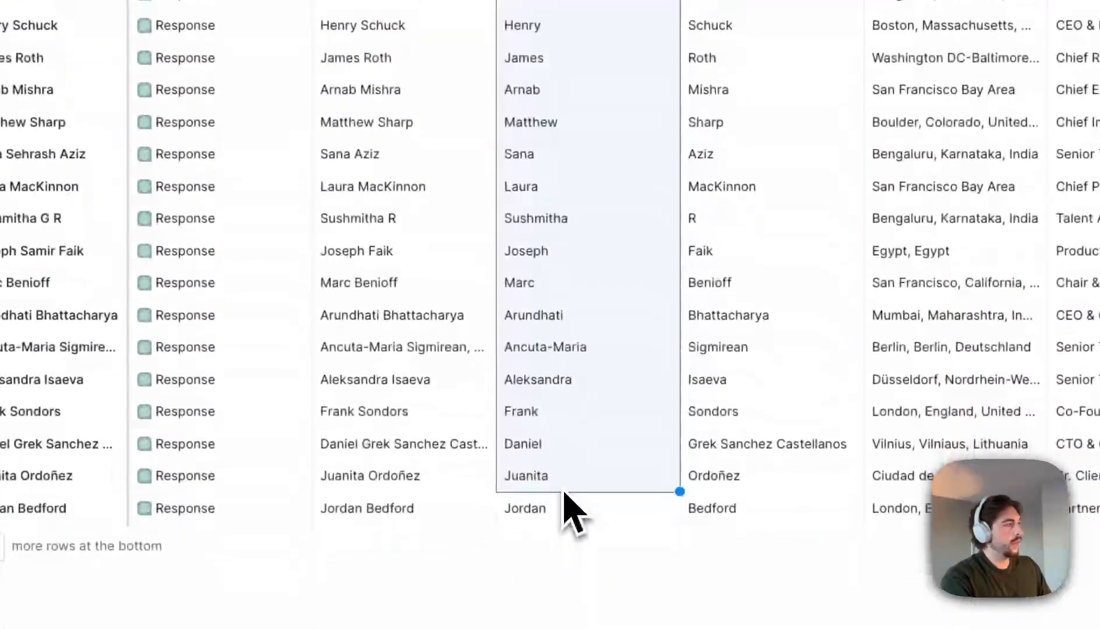
pyautogui.moveTo(563, 512); pyautogui.dragTo(528, 111)
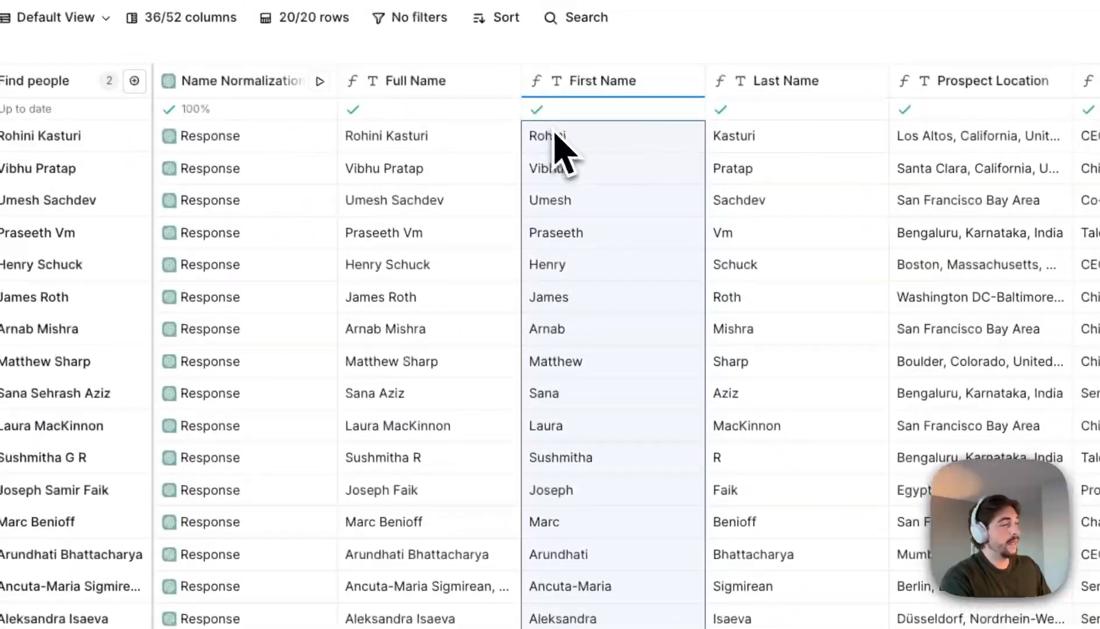
pyautogui.doubleClick(559, 432)
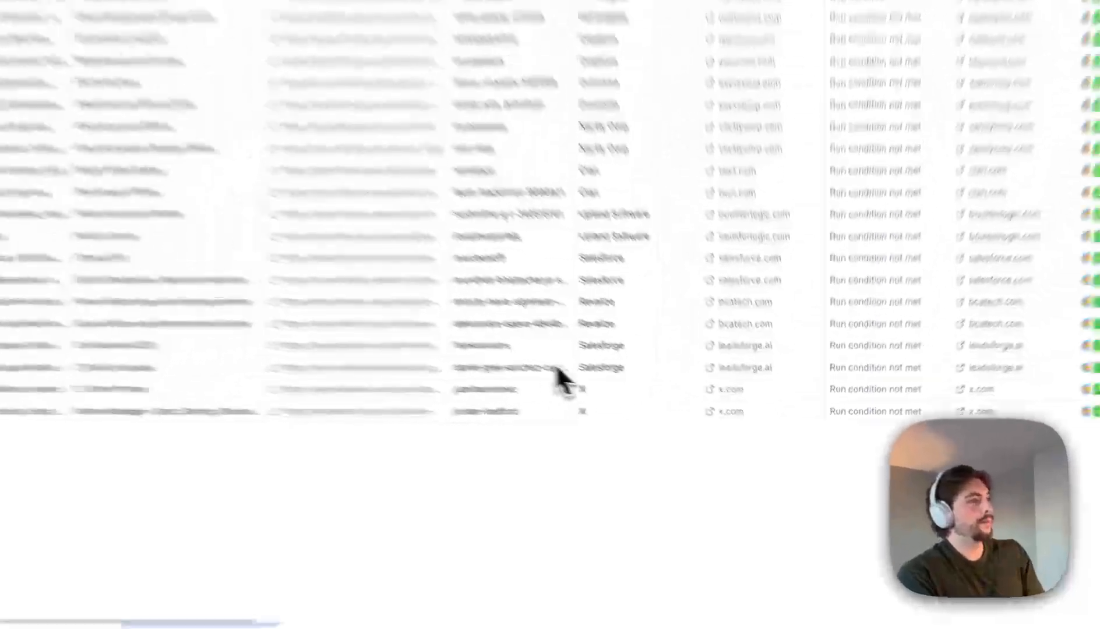
# - Scroll right across the table to the Find Work Email waterfall columns
pyautogui.hscroll(12, 460, 321)
pyautogui.hscroll(10, 710, 343)
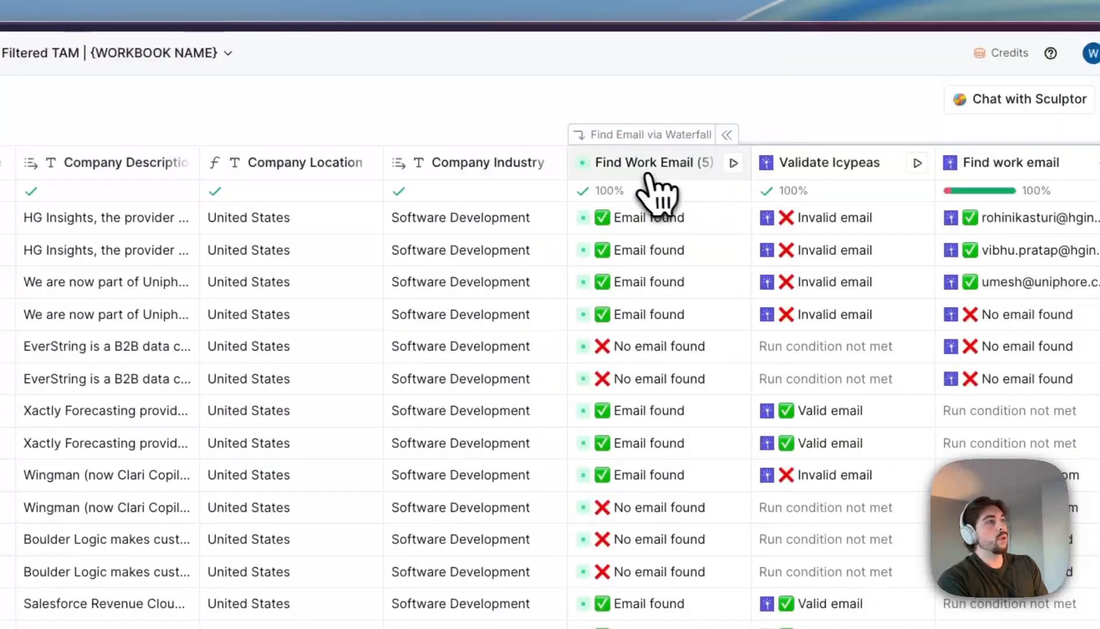
pyautogui.hscroll(10, 652, 233)
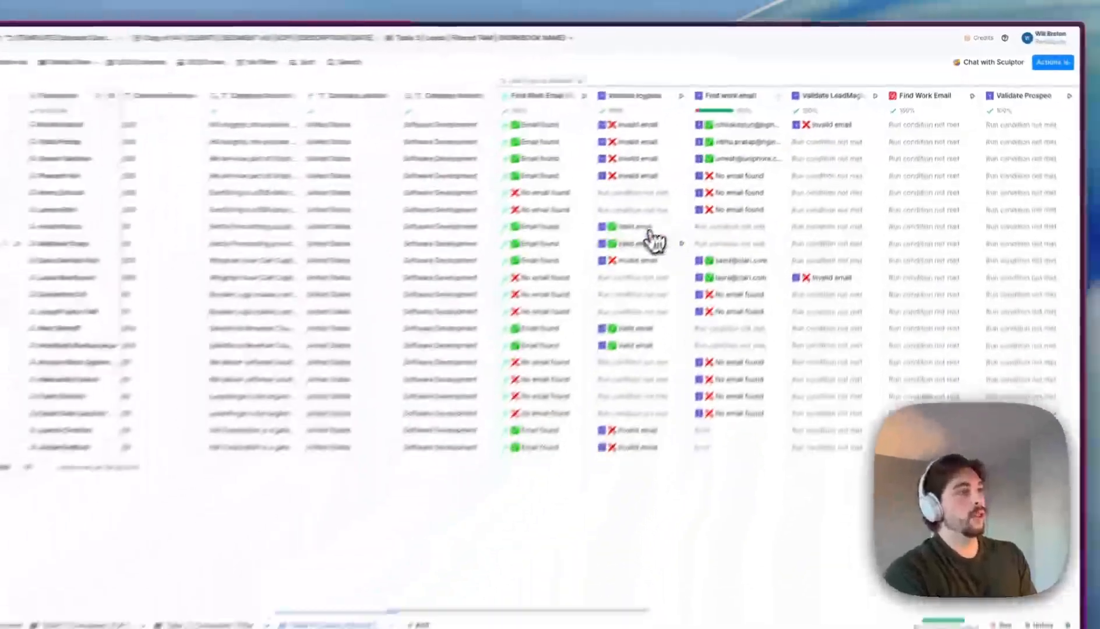
pyautogui.hscroll(2, 336, 483)
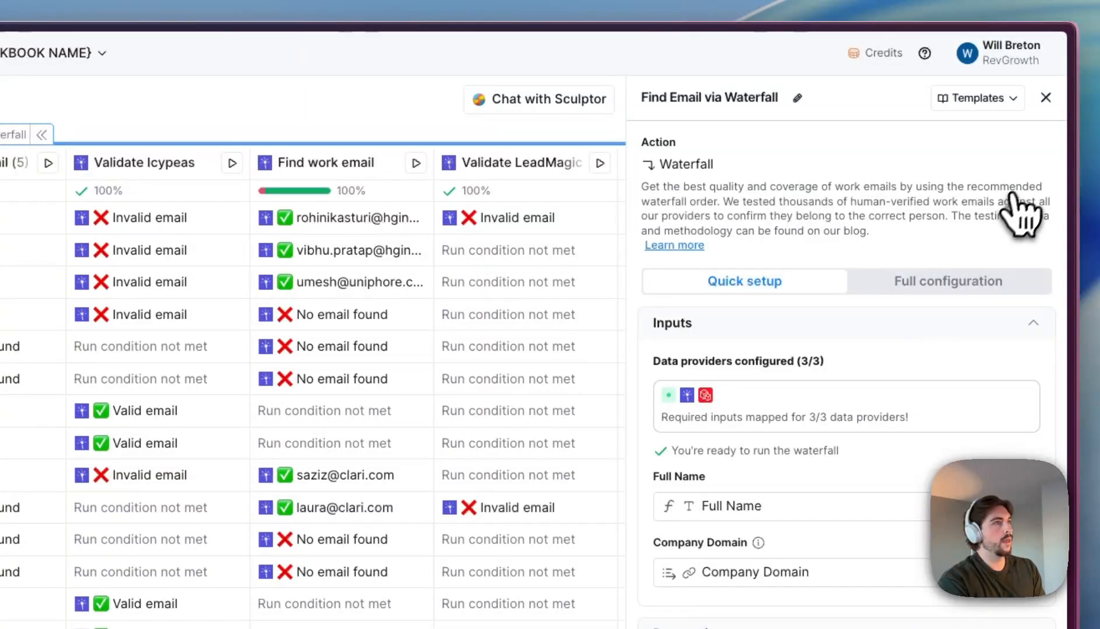
# - Add FullEnrich's Find work email as a new provider step in the Find Email via Waterfall group
pyautogui.click(1046, 98)
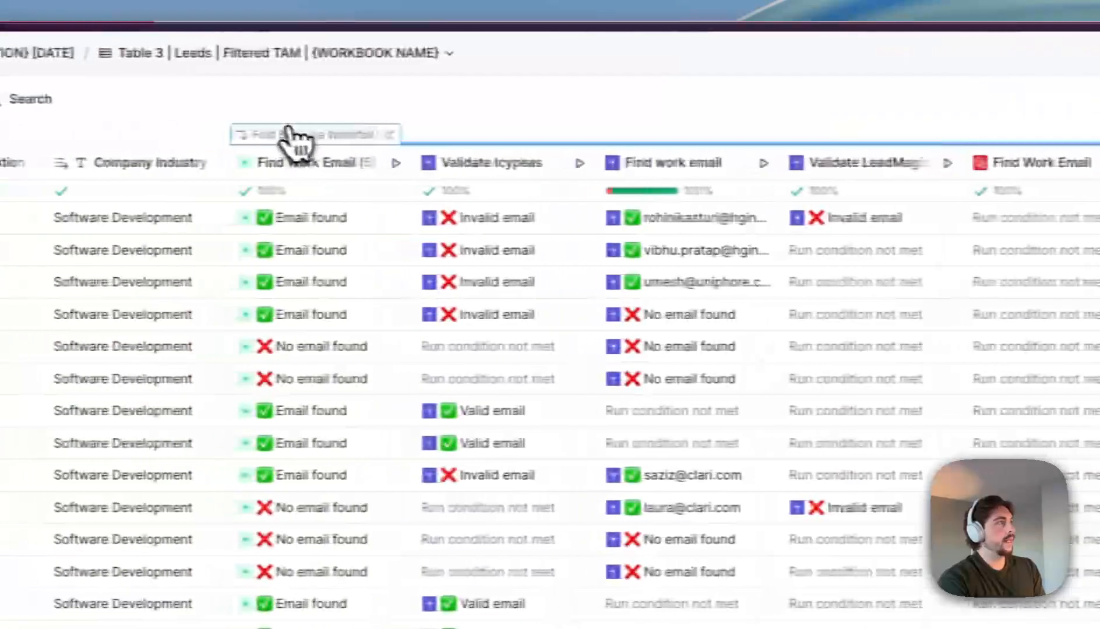
pyautogui.click(290, 134)
pyautogui.click(302, 170)
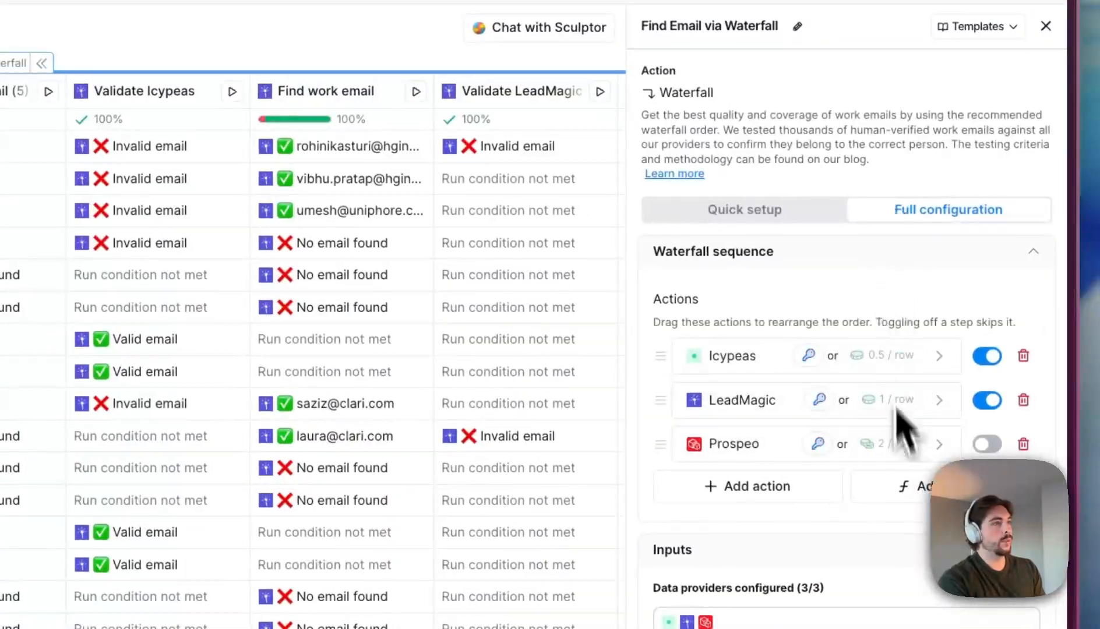
pyautogui.click(785, 484)
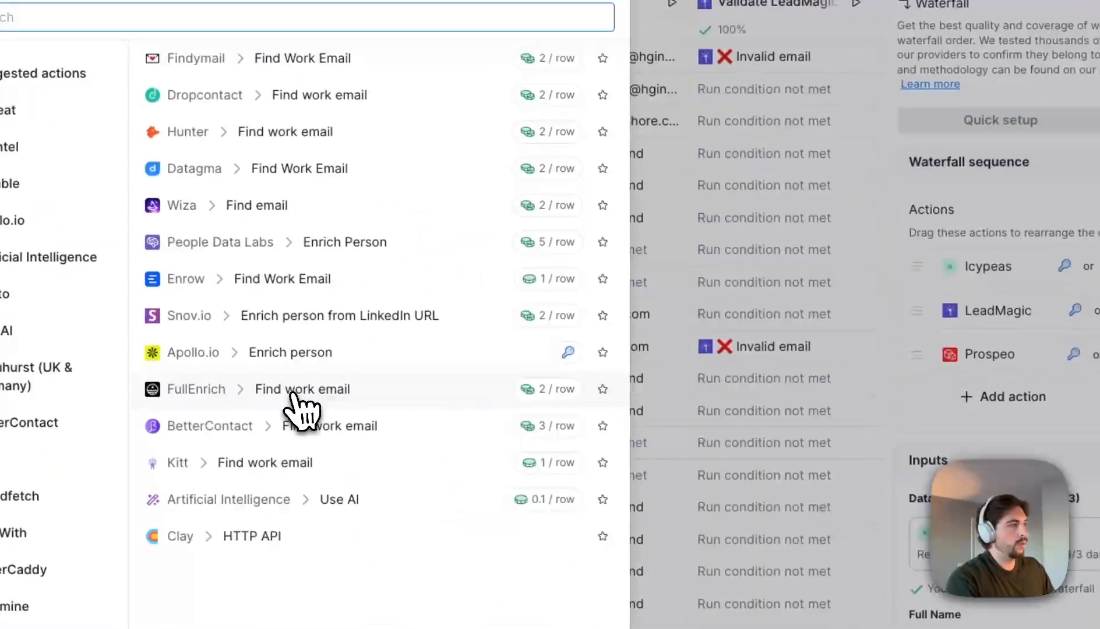
pyautogui.click(299, 405)
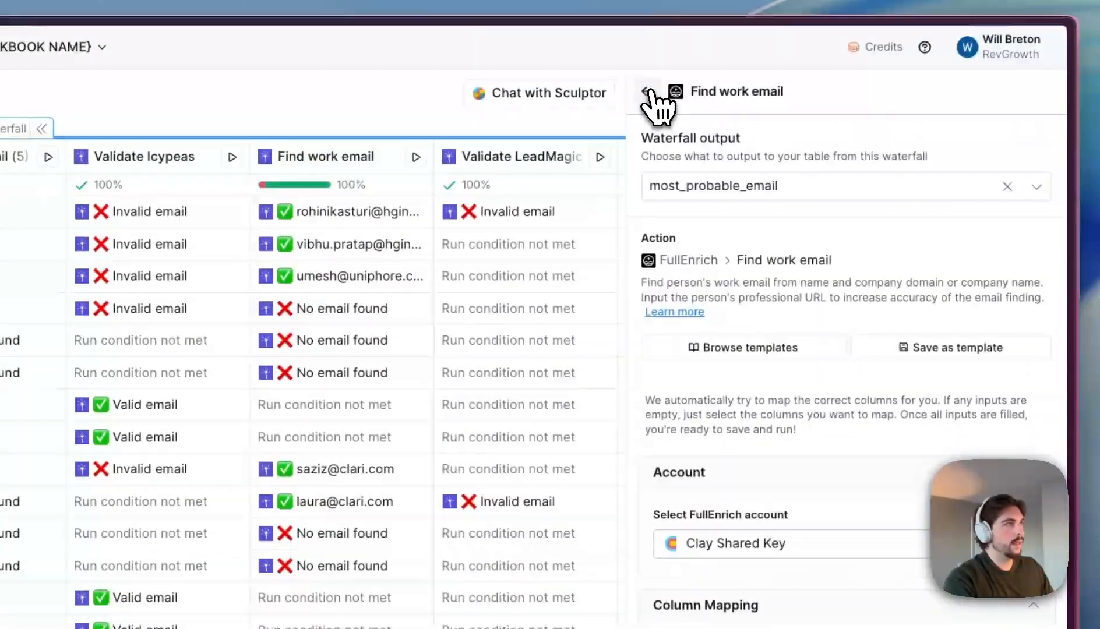
pyautogui.click(651, 95)
# - Collapse the waterfall sub-columns and review the Email Category column's settings
pyautogui.click(1046, 98)
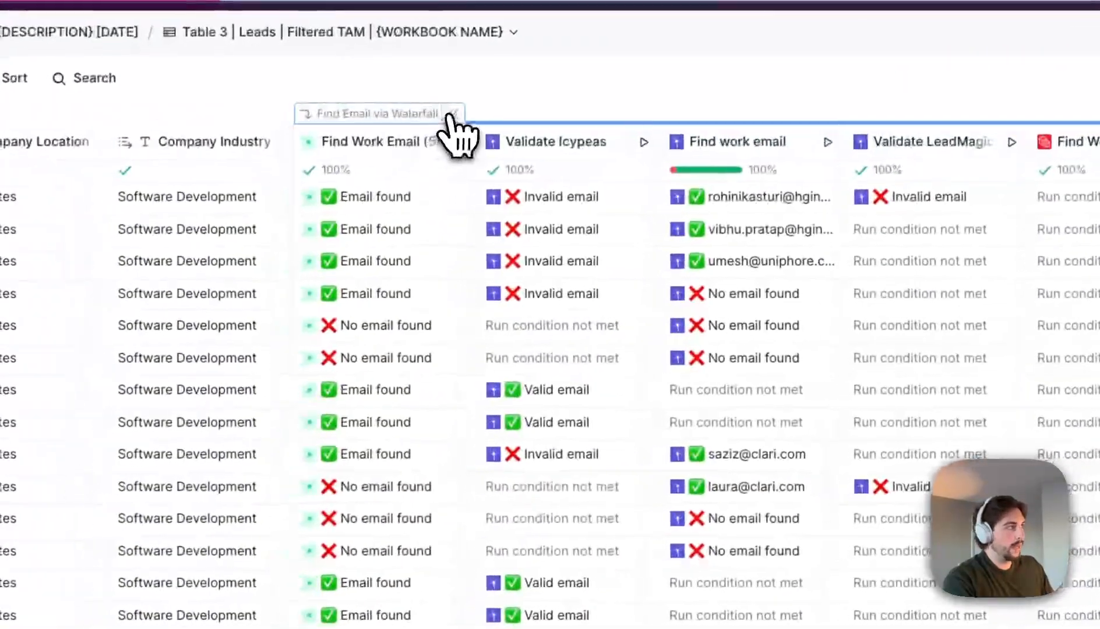
pyautogui.click(452, 113)
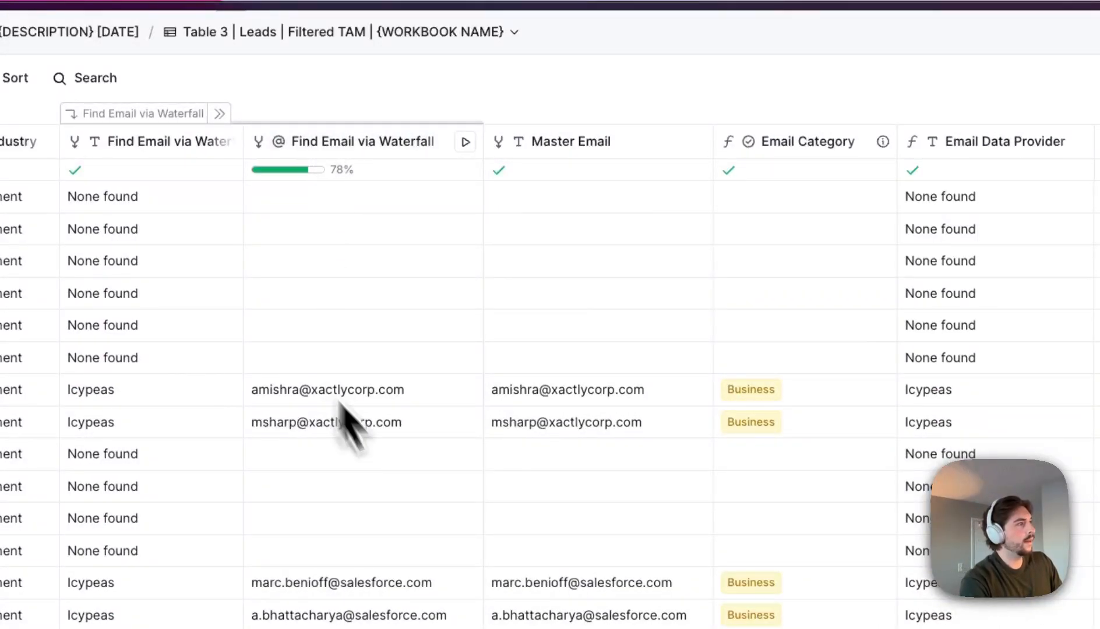
pyautogui.hscroll(2, 580, 393)
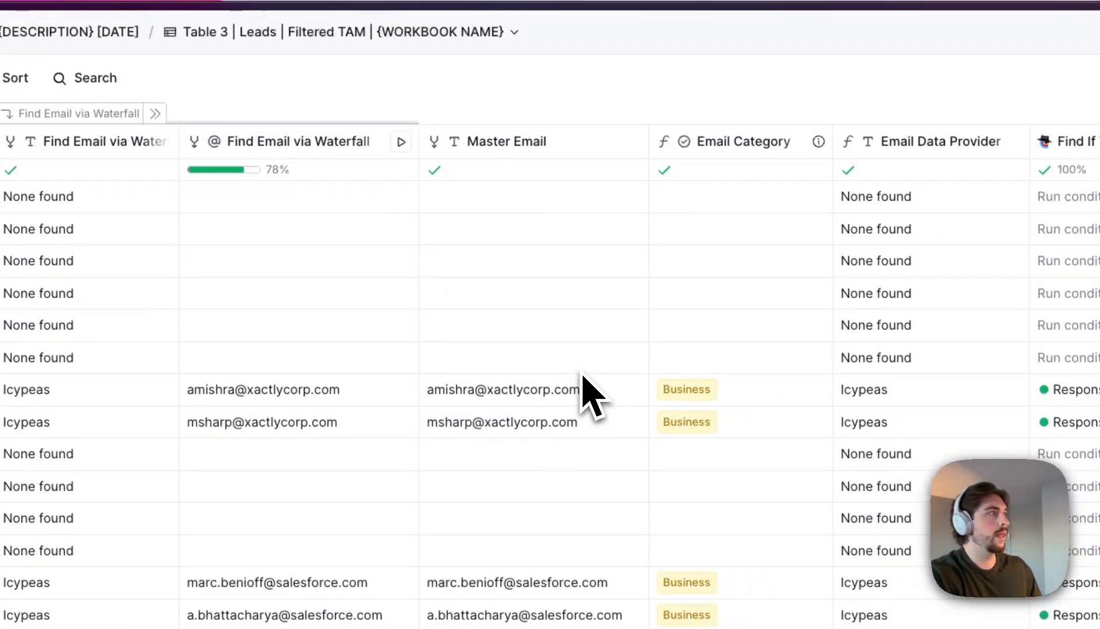
pyautogui.click(749, 147)
pyautogui.click(724, 217)
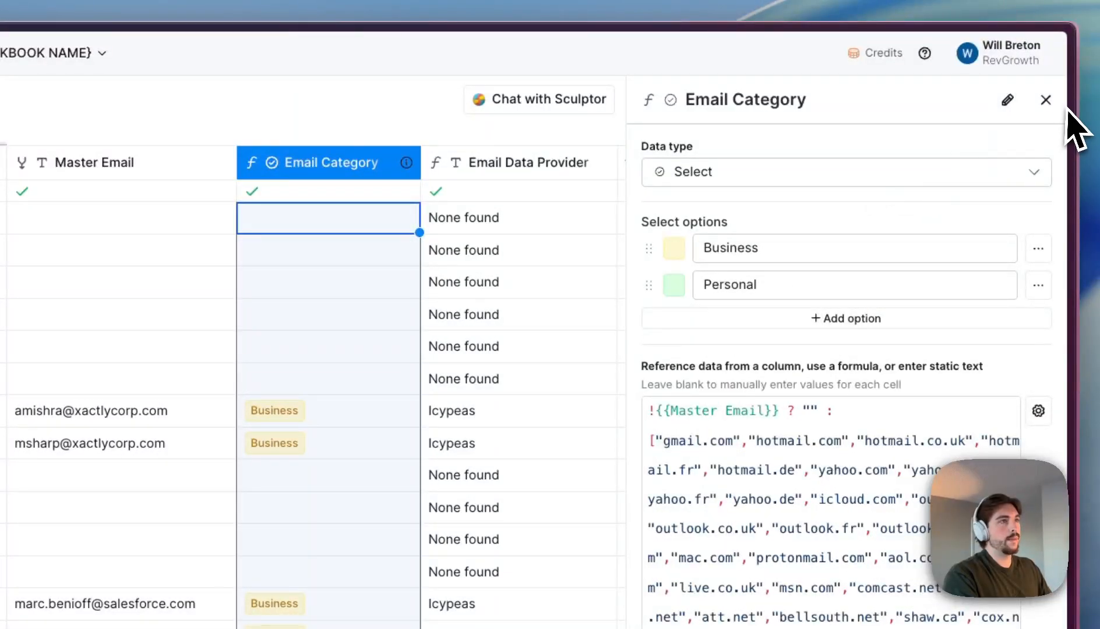
pyautogui.click(1046, 101)
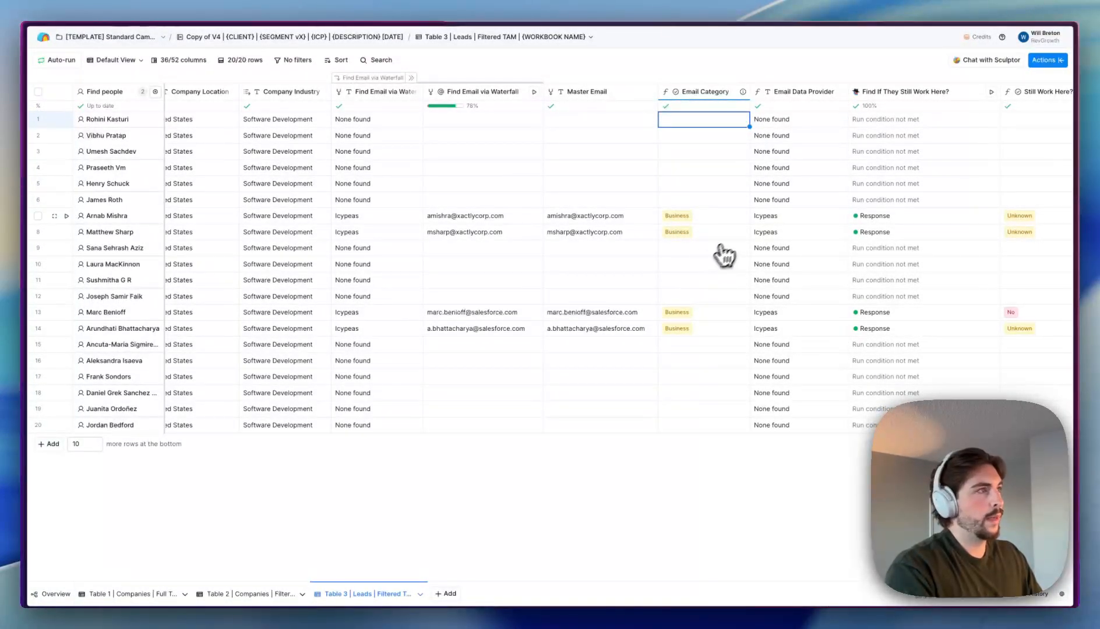
# - Scroll right and check the Icypeas provider values in rows 7 and 8
pyautogui.hscroll(4, 727, 242)
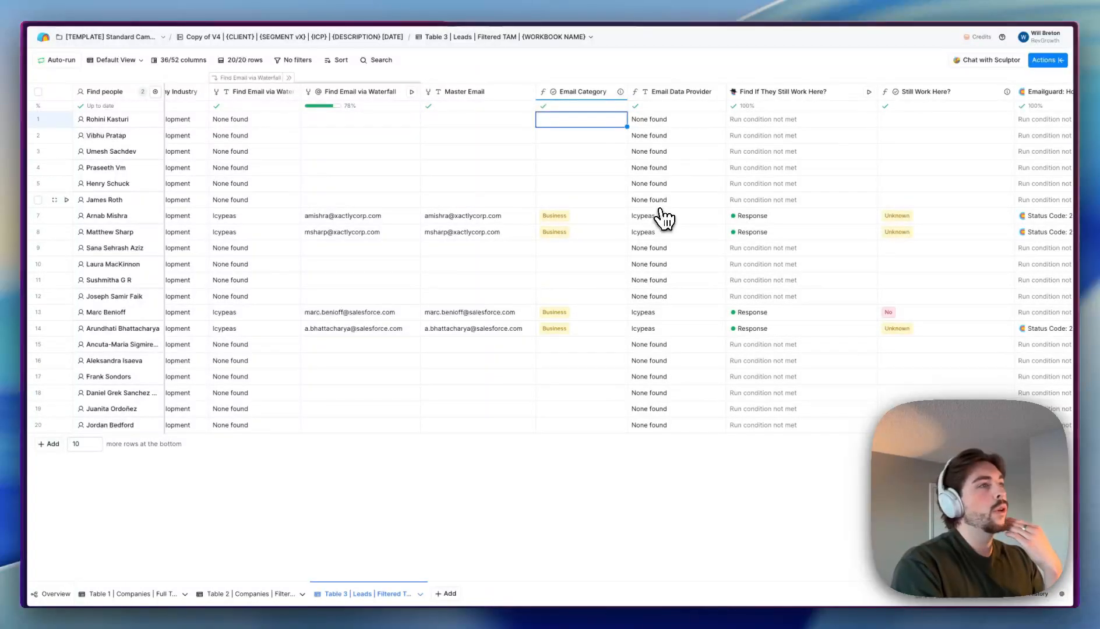
pyautogui.hscroll(1, 687, 171)
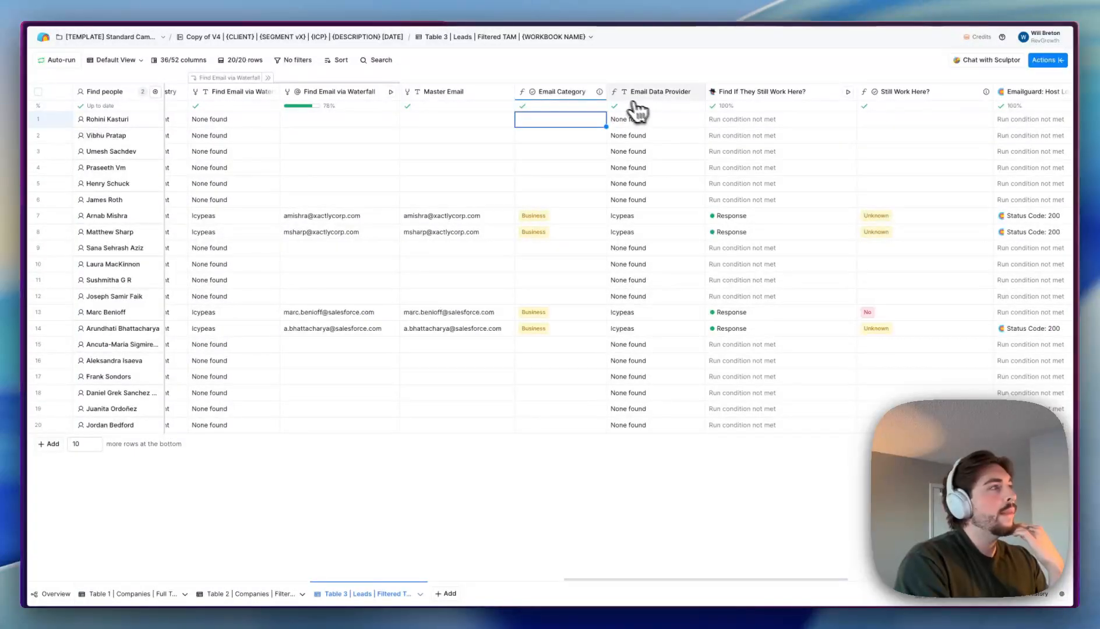
pyautogui.moveTo(638, 216); pyautogui.dragTo(647, 233)
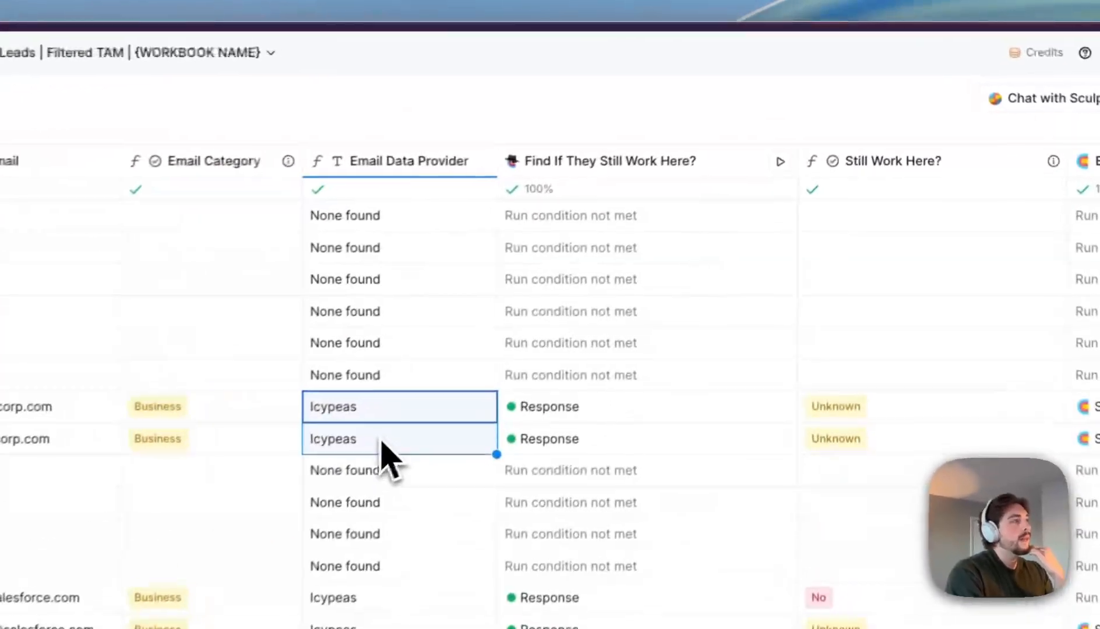
pyautogui.click(382, 441)
pyautogui.hscroll(10, 365, 429)
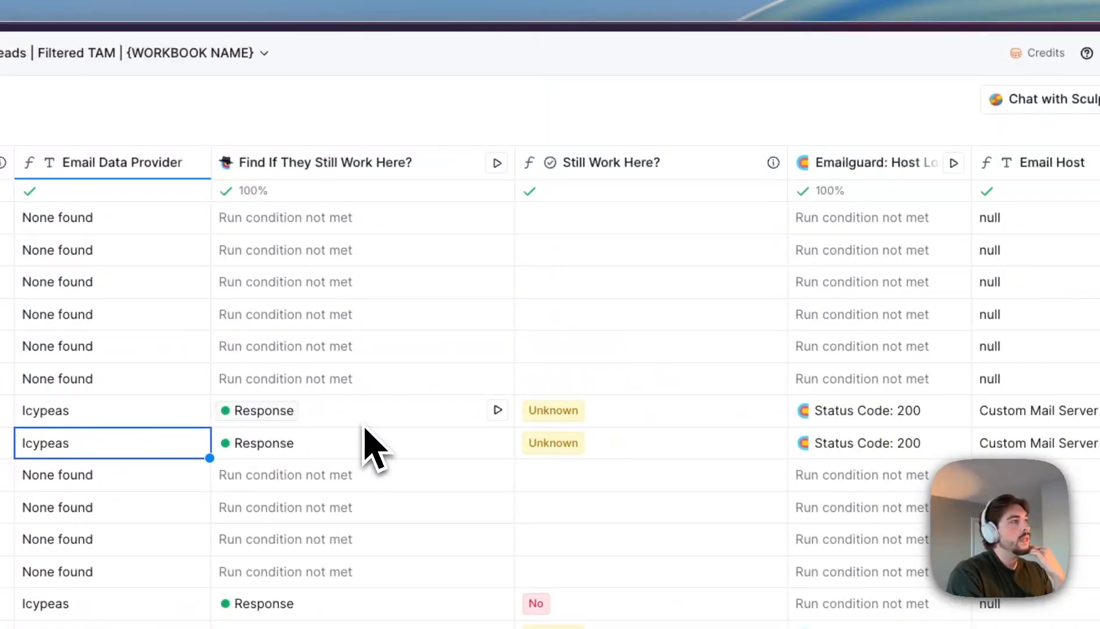
# - Read the Find If They Still Work Here? Claygent prompt, then close it without saving
pyautogui.click(381, 162)
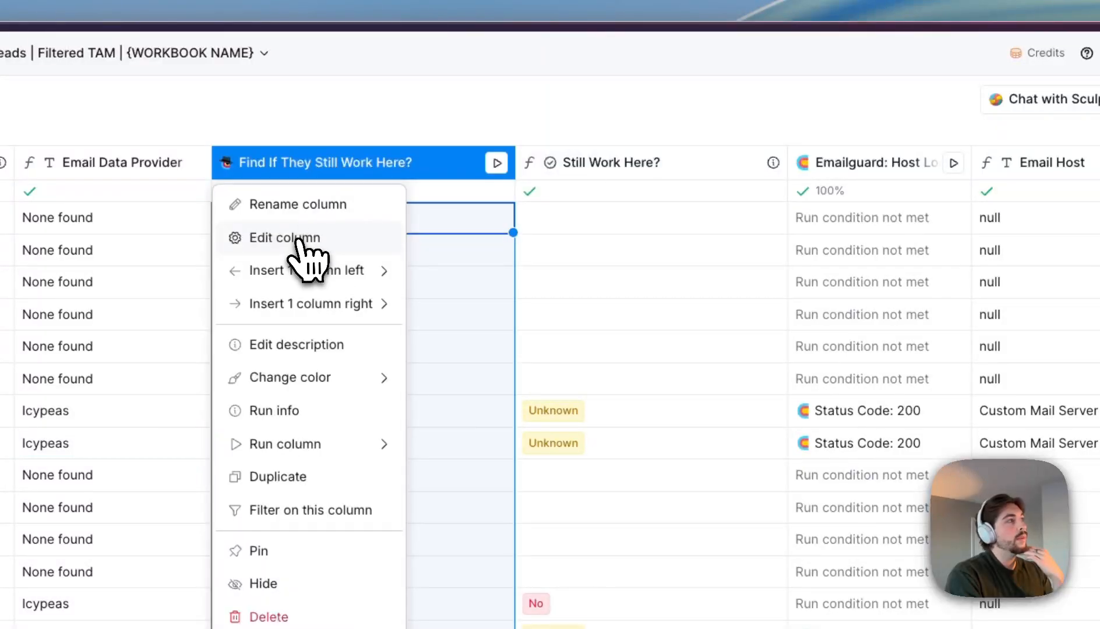
pyautogui.click(300, 238)
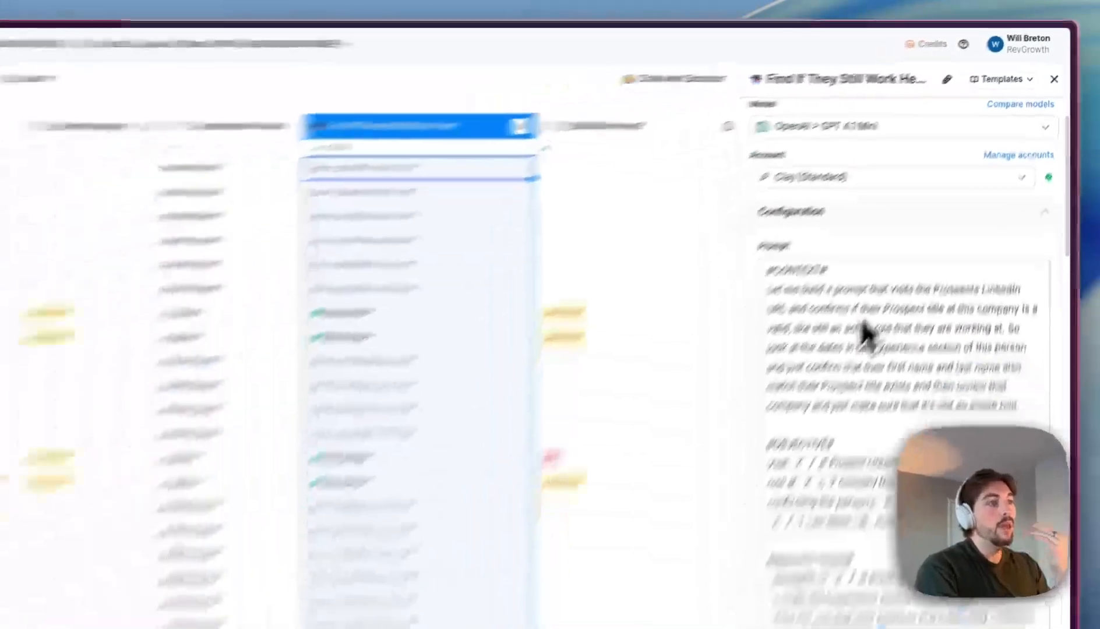
pyautogui.scroll(-5, 775, 448)
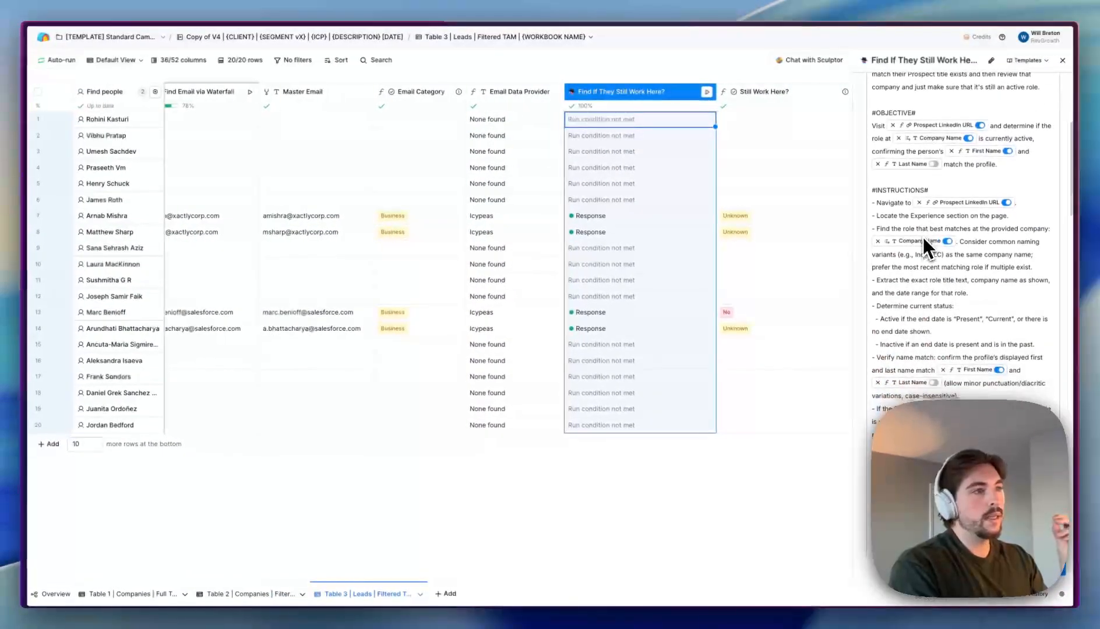
pyautogui.scroll(-3, 919, 238)
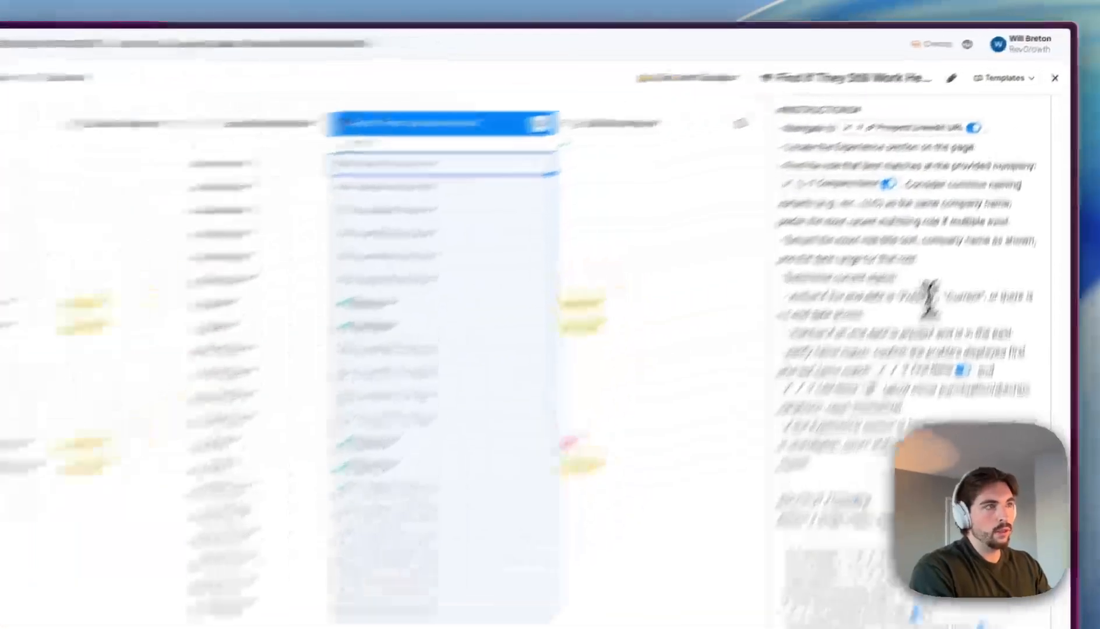
pyautogui.moveTo(975, 211); pyautogui.dragTo(1005, 212)
pyautogui.click(1005, 212)
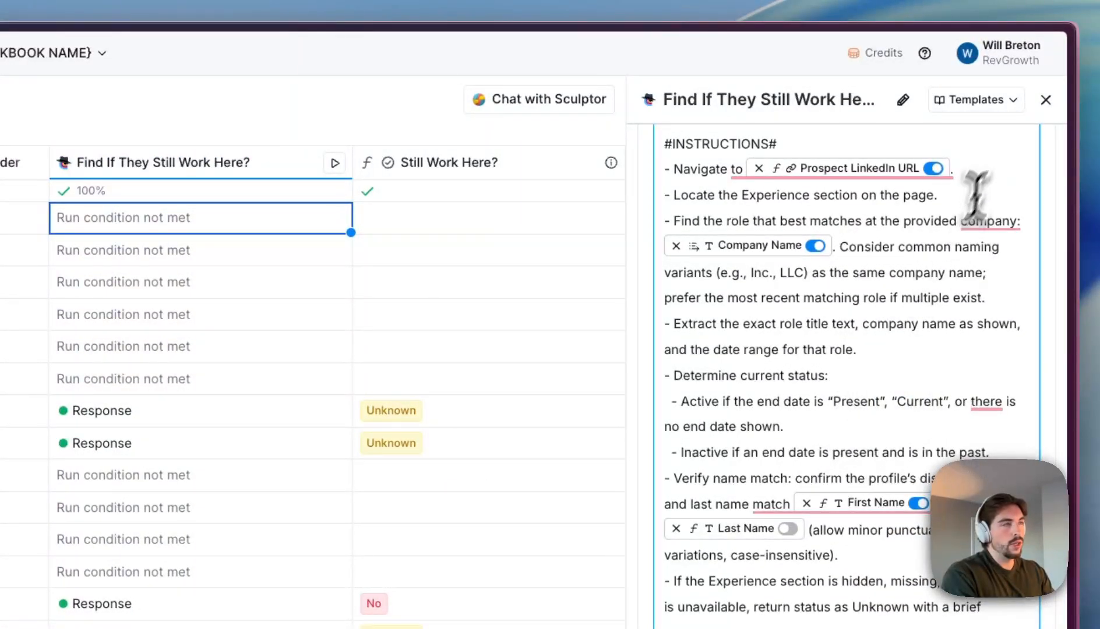
pyautogui.click(1045, 99)
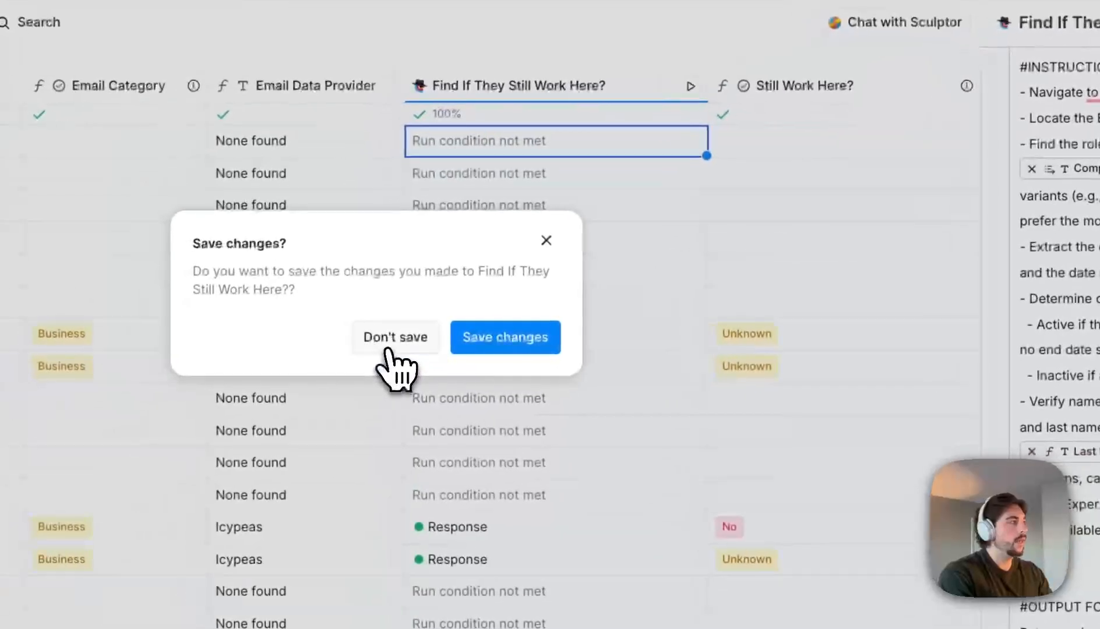
pyautogui.click(283, 361)
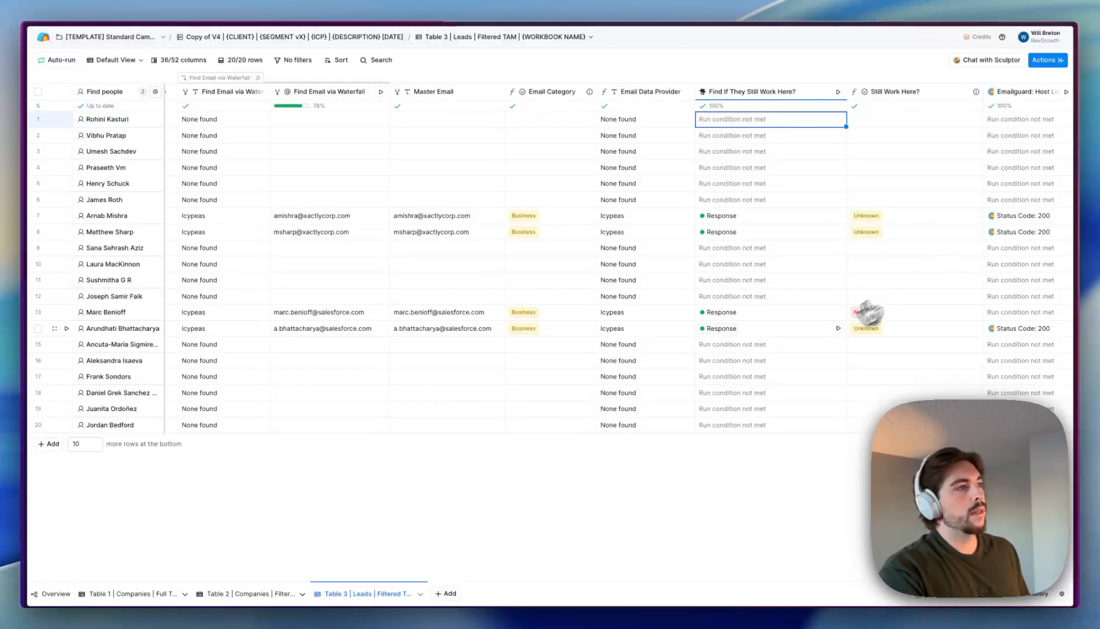
# - Inspect rows 7 and 8's Still Work Here? verdicts and Email Host values like Custom Mail Server
pyautogui.hscroll(2, 795, 317)
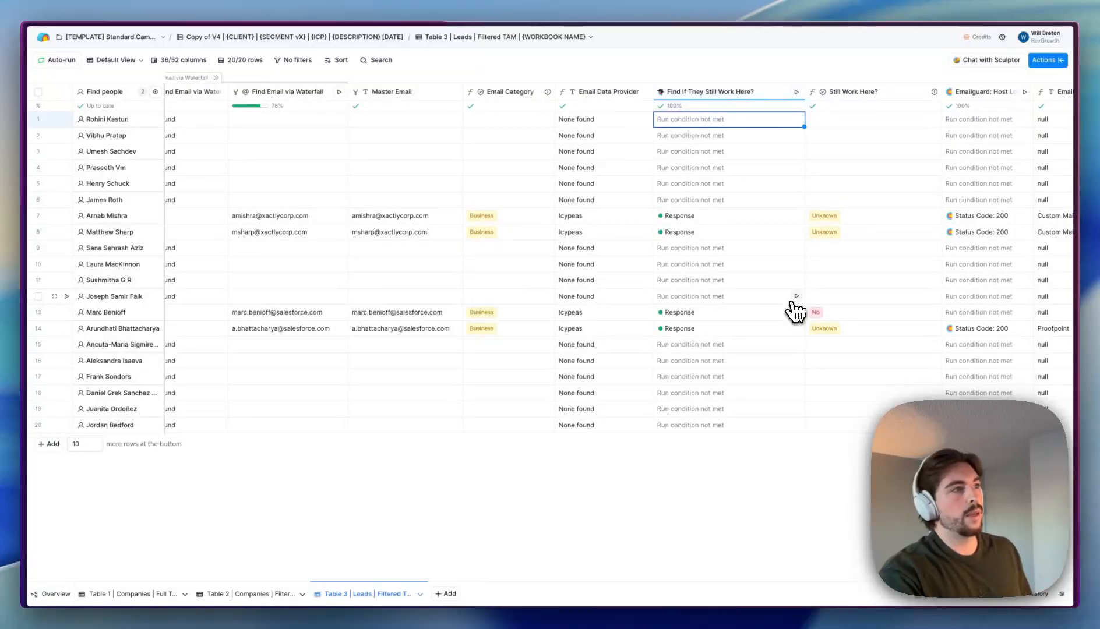
pyautogui.click(867, 220)
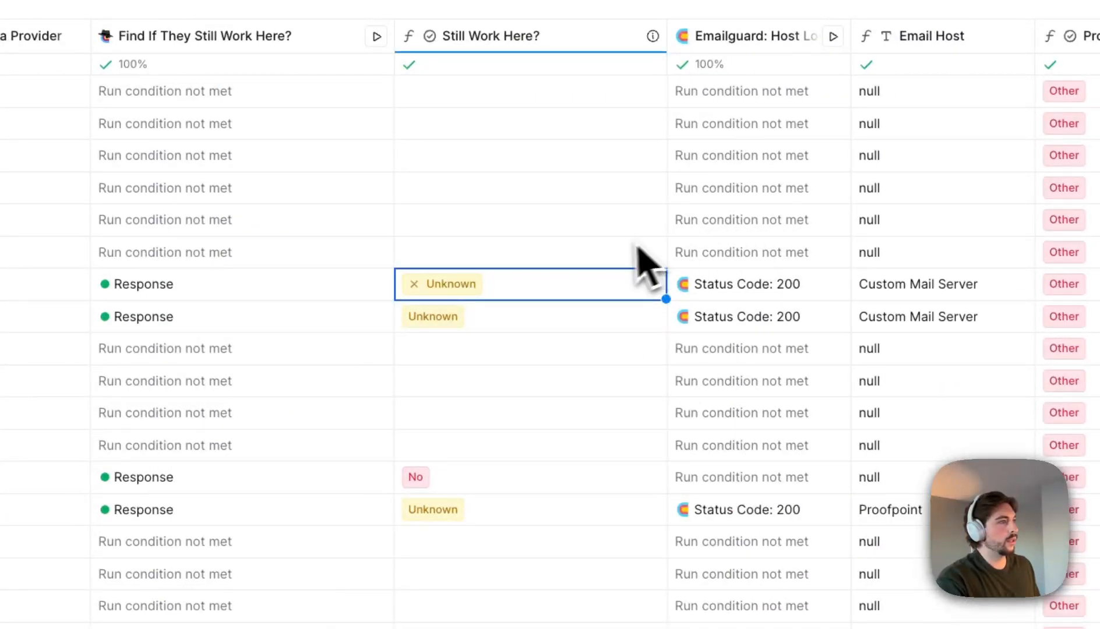
pyautogui.hscroll(5, 524, 326)
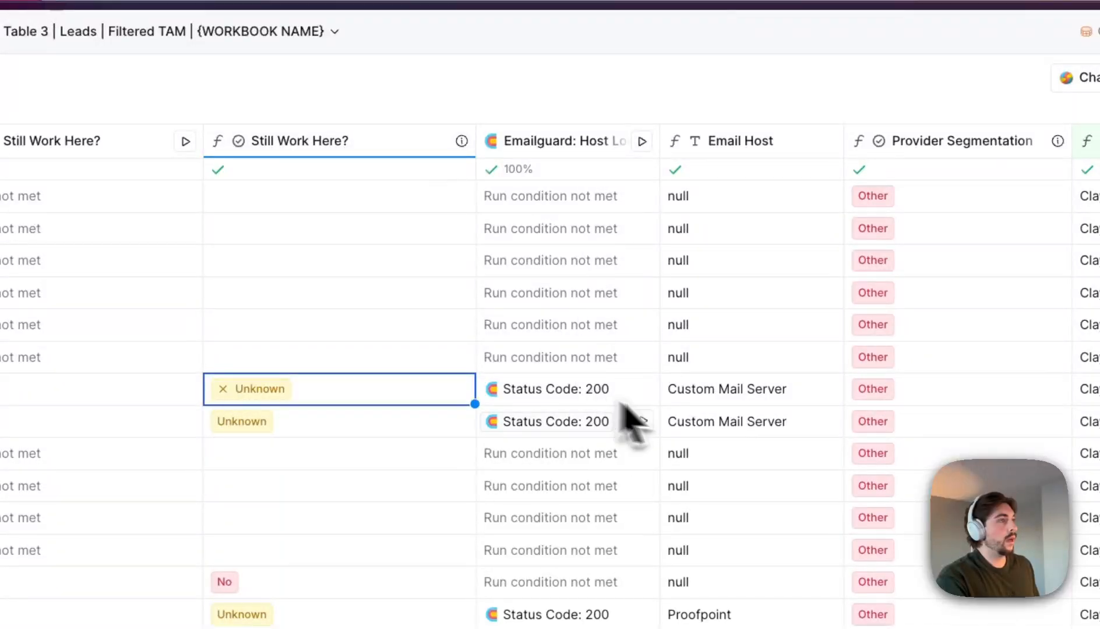
pyautogui.press('Right')
pyautogui.press('Right')
pyautogui.click(748, 433)
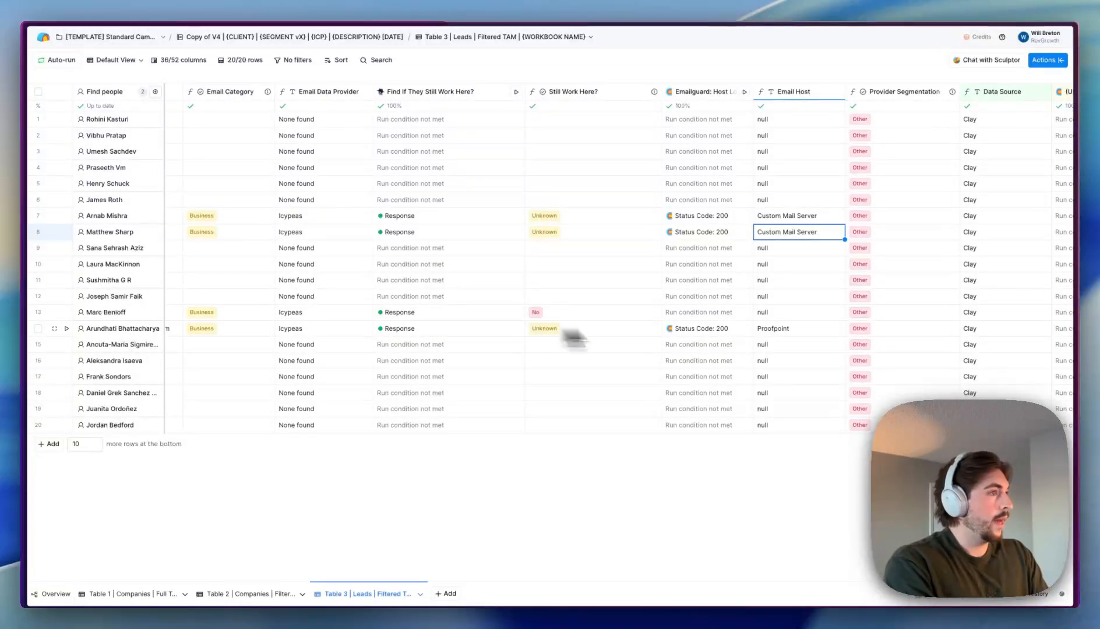
pyautogui.click(771, 330)
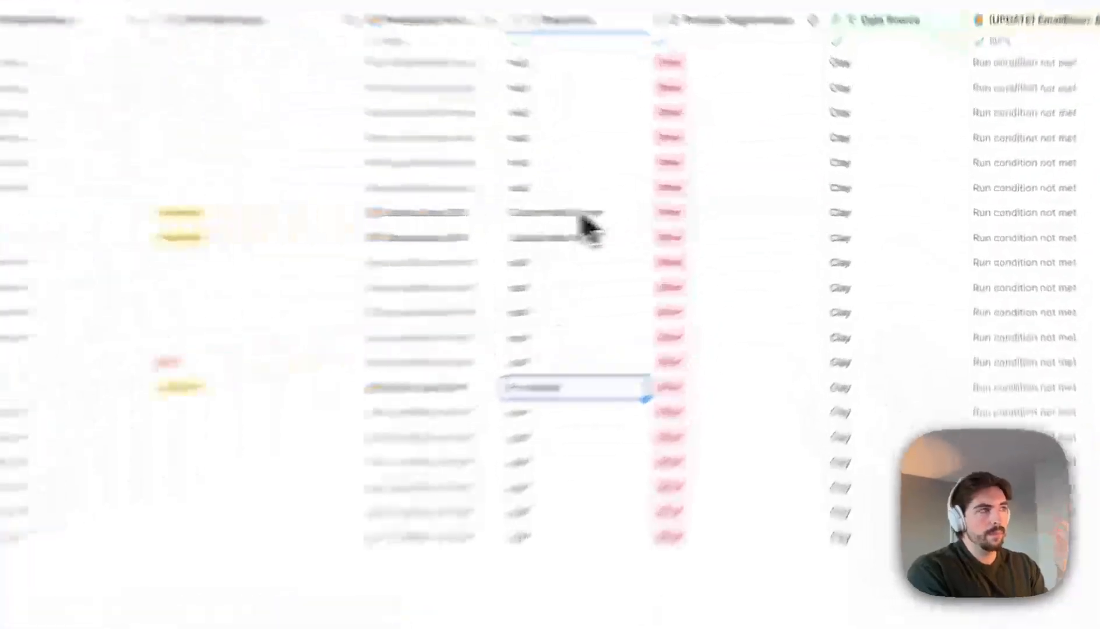
pyautogui.click(583, 217)
pyautogui.click(550, 391)
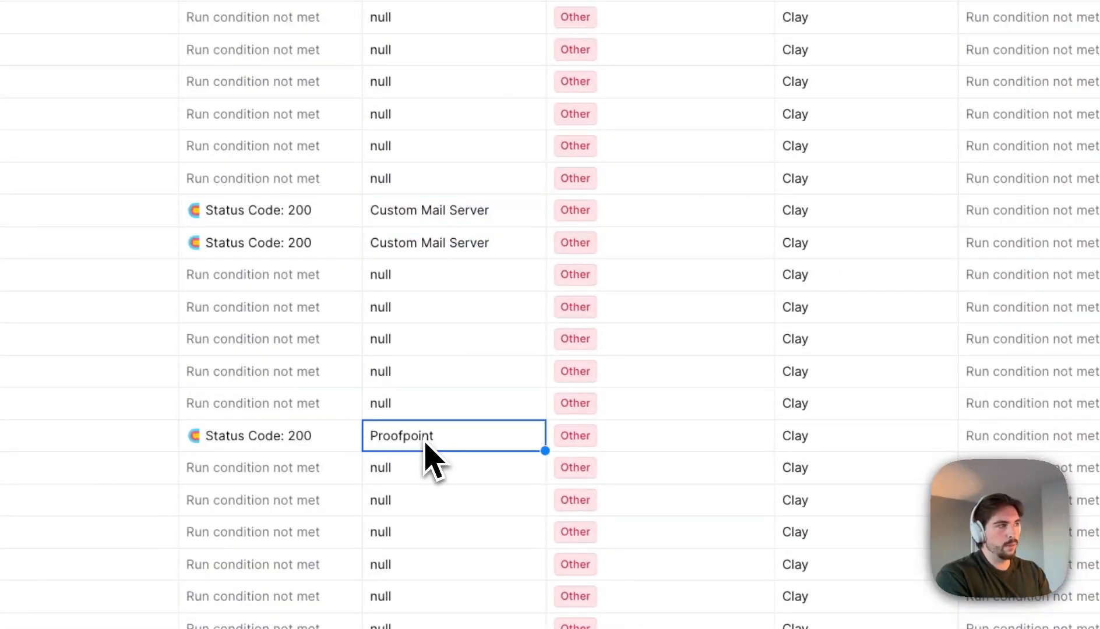
pyautogui.click(466, 248)
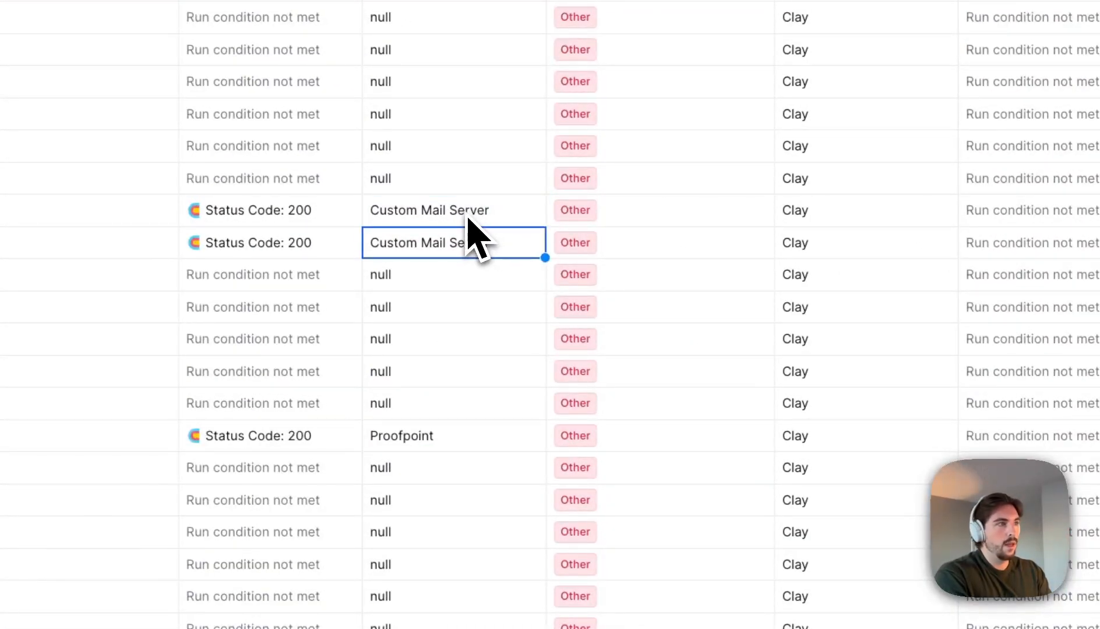
pyautogui.click(621, 220)
pyautogui.hscroll(5, 664, 282)
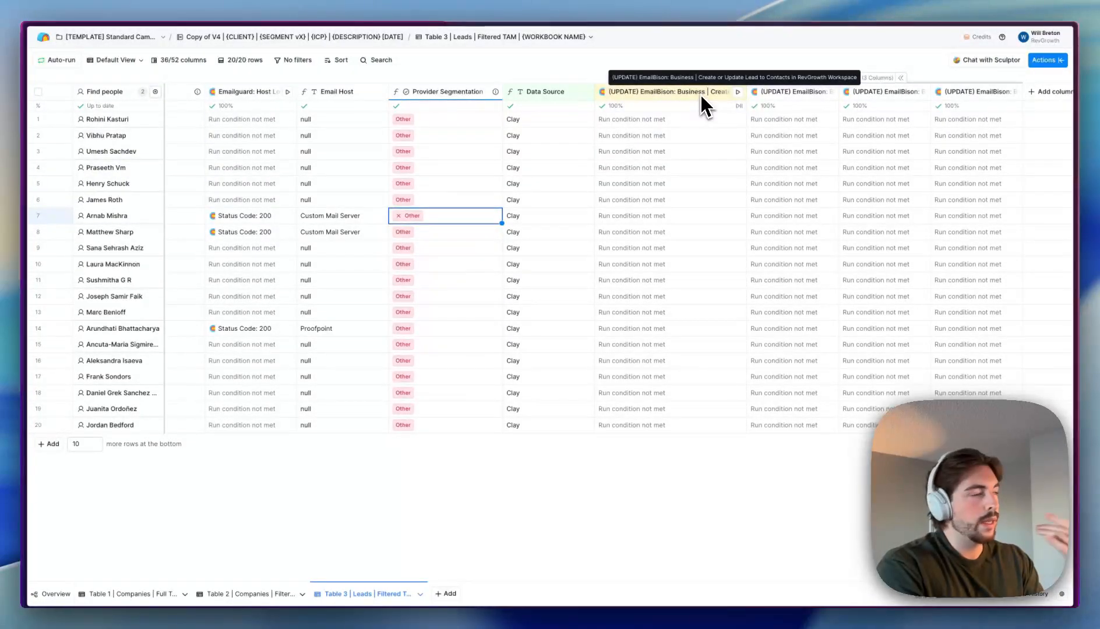
pyautogui.hscroll(-10, 642, 121)
pyautogui.hscroll(-15, 642, 121)
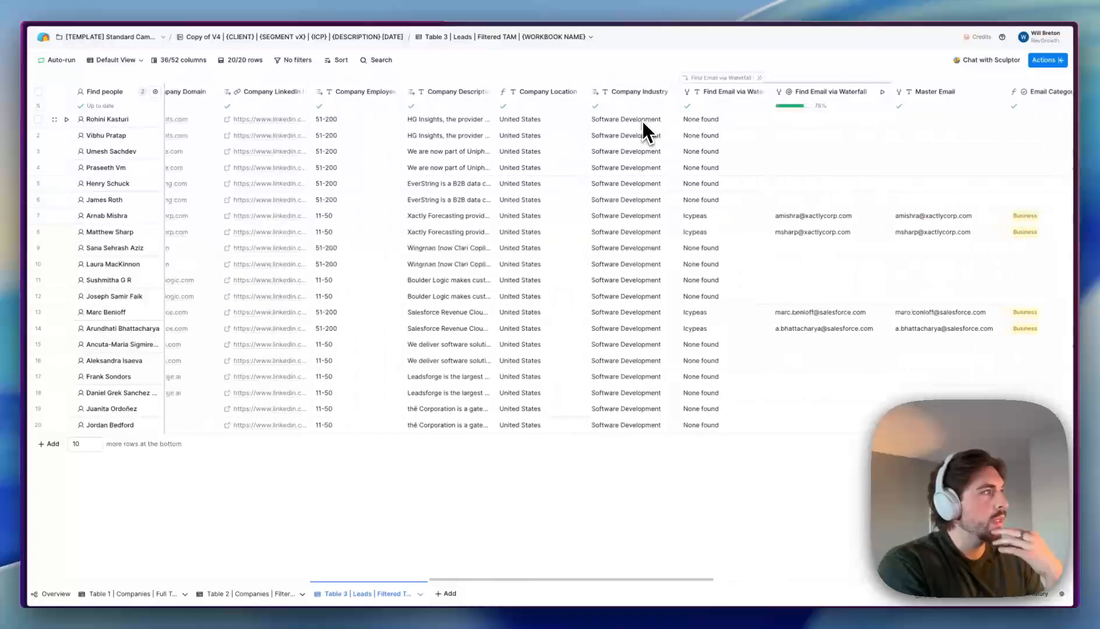
pyautogui.hscroll(-5, 642, 123)
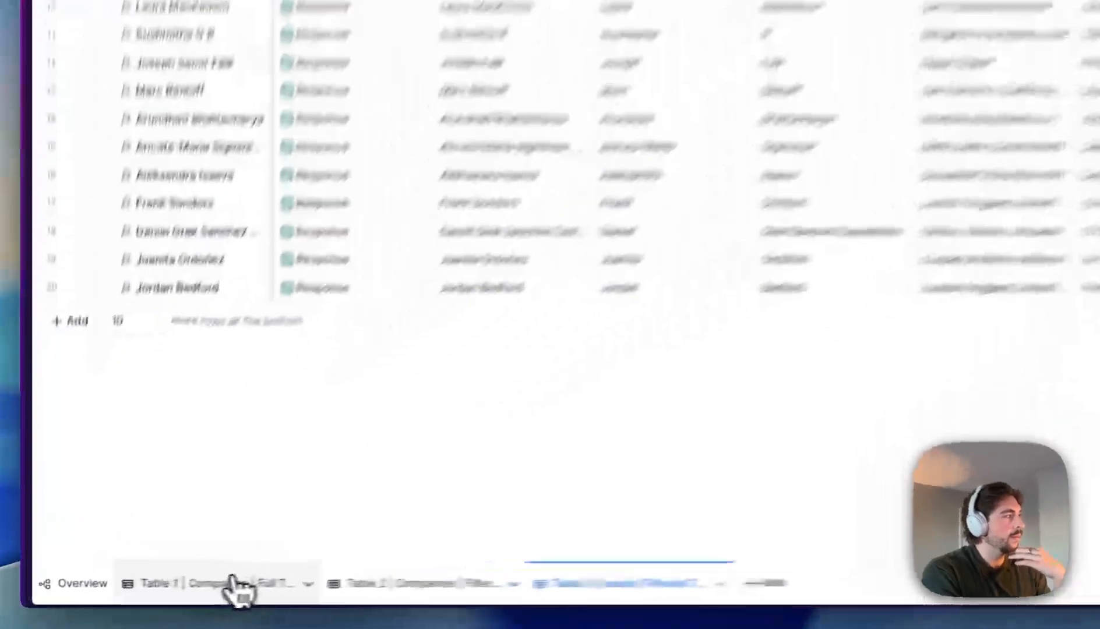
# - Switch to Table 1 | Companies | Full TAM and scroll through its 4,587 company records
pyautogui.click(141, 594)
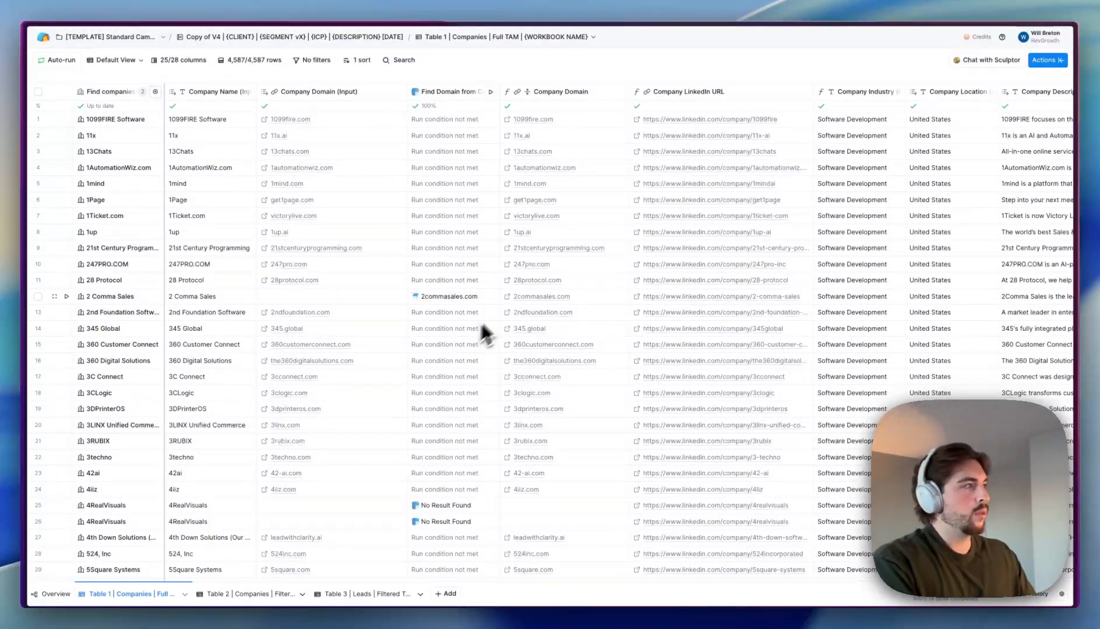
pyautogui.hscroll(6, 521, 312)
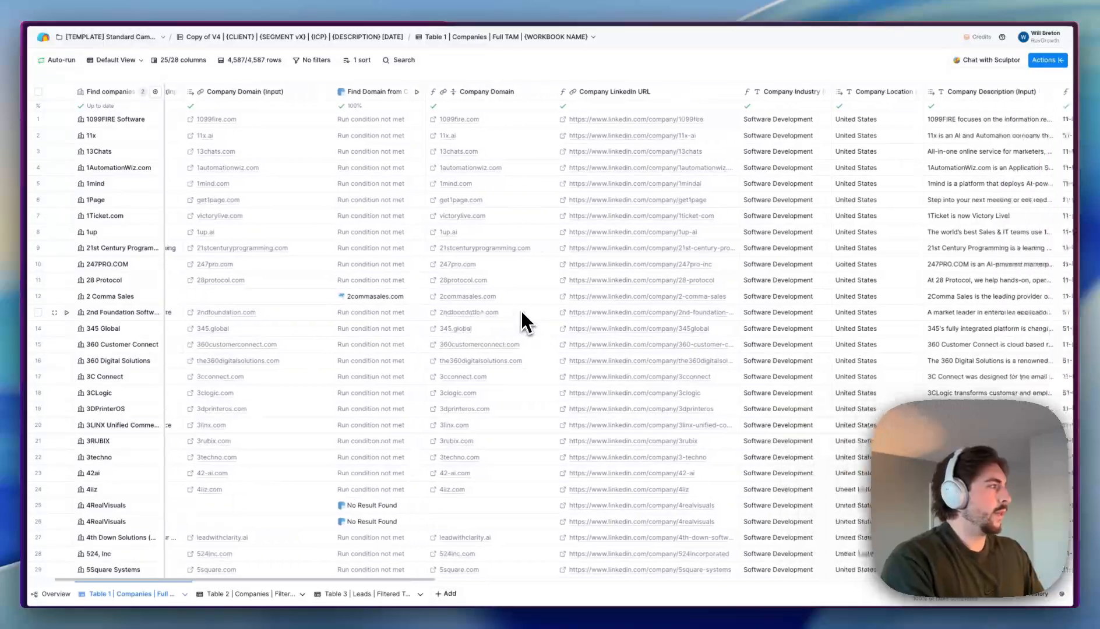
pyautogui.hscroll(-6, 523, 310)
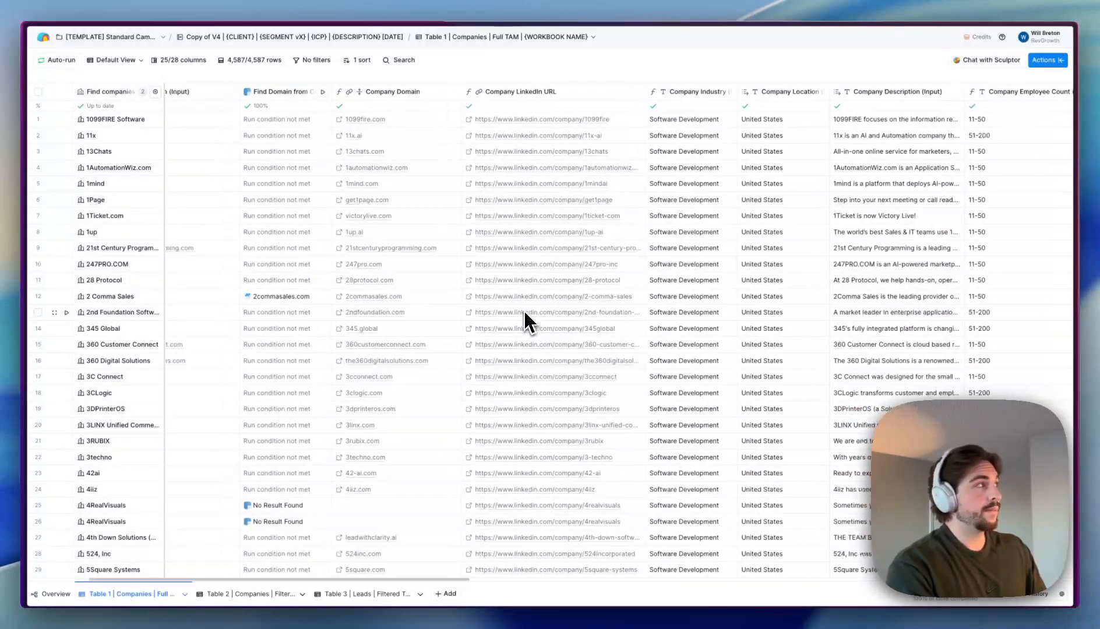